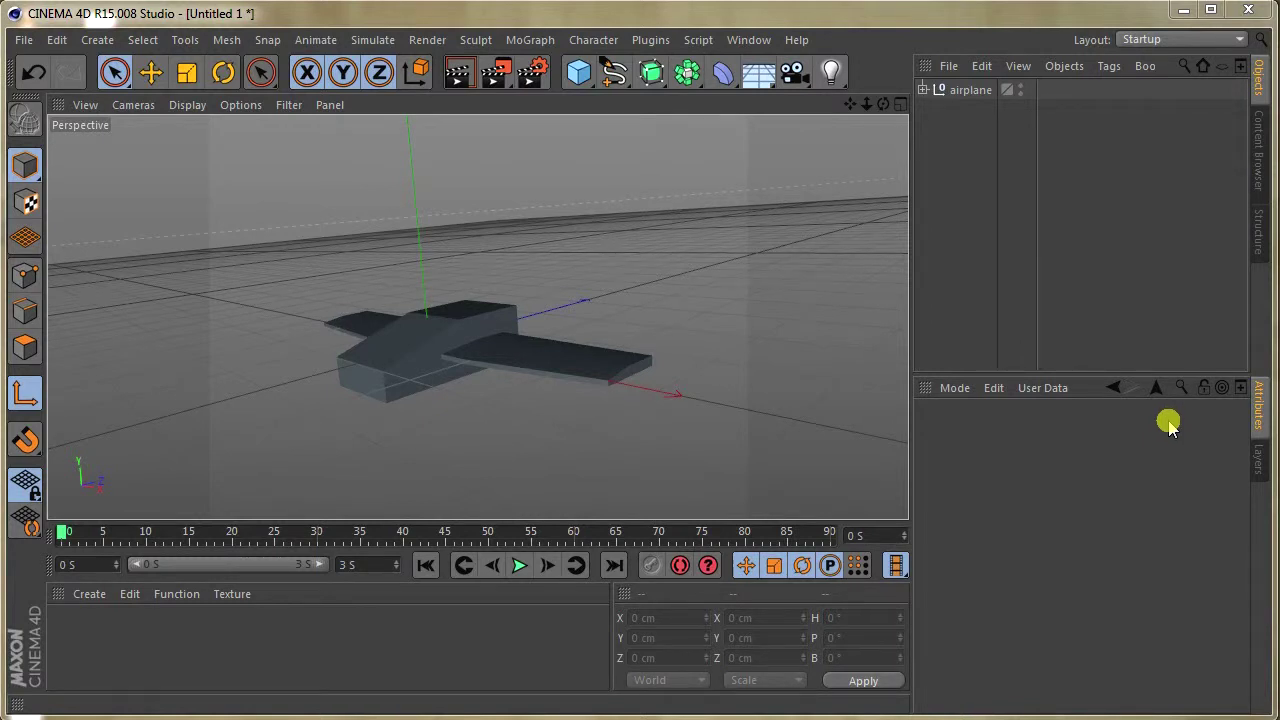
# - Zoom and orbit the perspective view to inspect the airplane from higher up
pyautogui.scroll(2, 625, 280)
pyautogui.scroll(2, 625, 280)
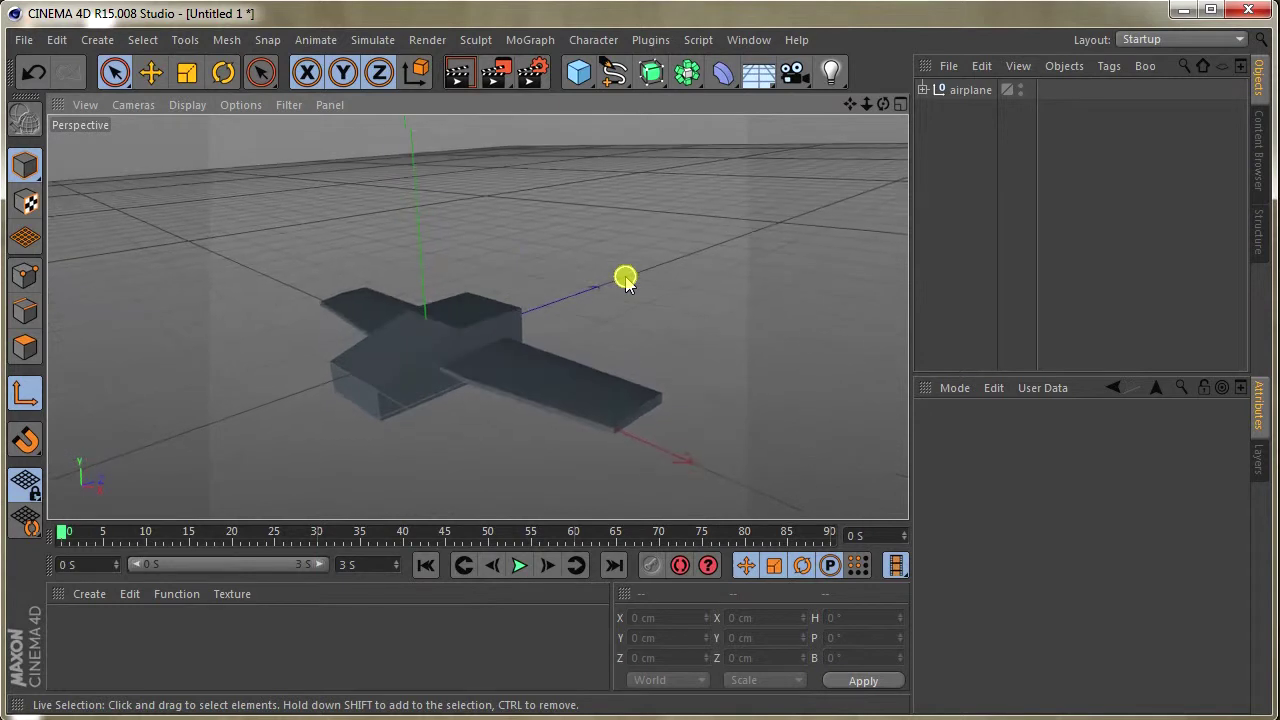
pyautogui.scroll(-2, 625, 280)
pyautogui.scroll(-1, 636, 278)
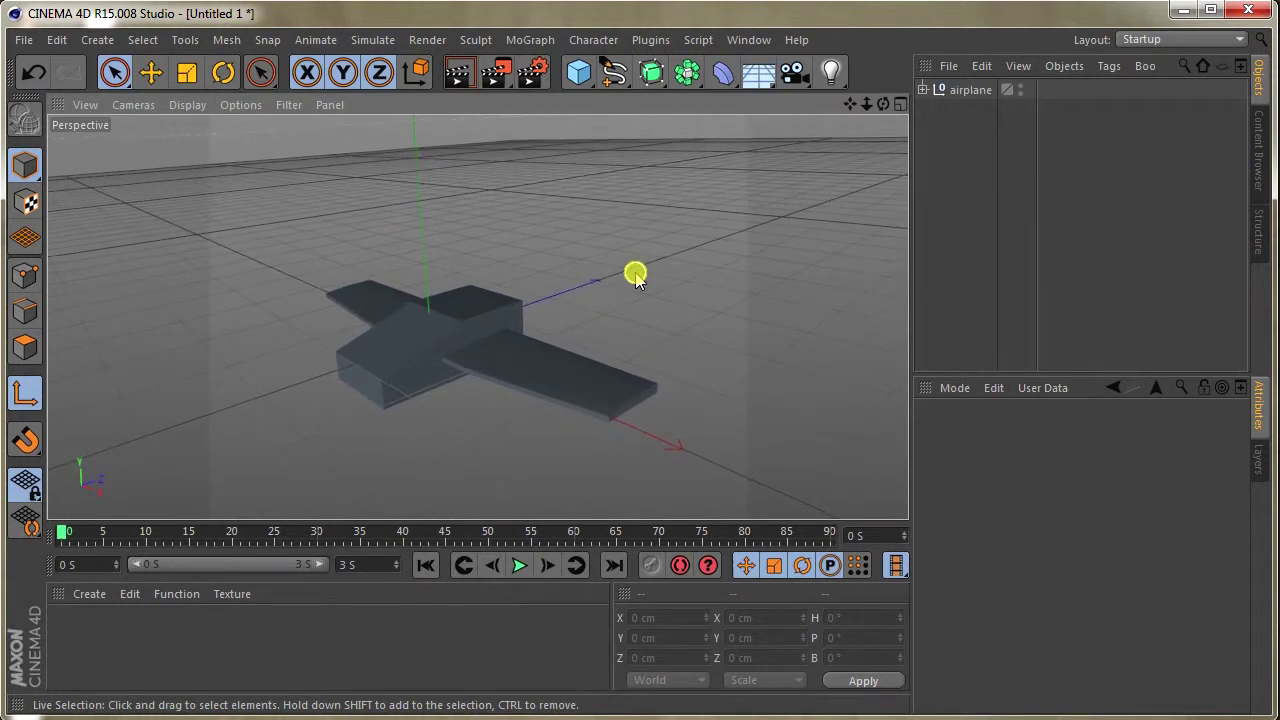
pyautogui.scroll(-1, 636, 278)
pyautogui.scroll(-1, 636, 278)
pyautogui.scroll(2, 636, 276)
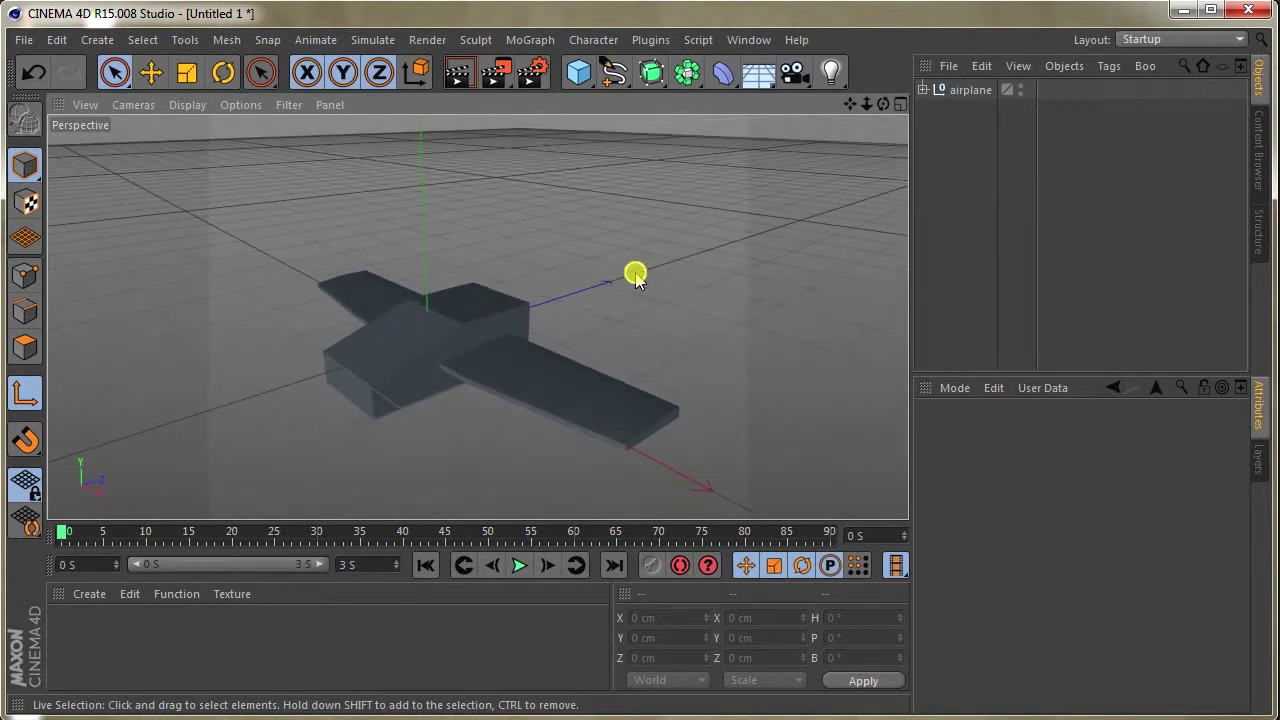
pyautogui.scroll(1, 640, 280)
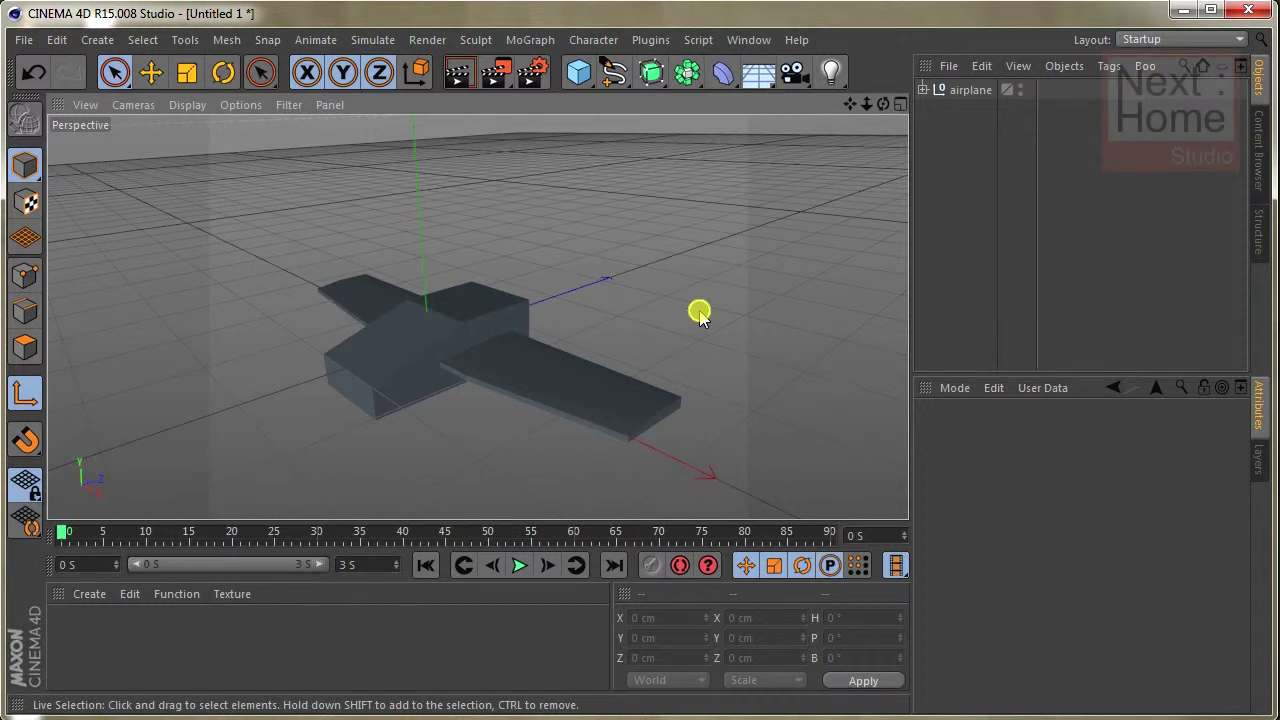
pyautogui.scroll(-2, 699, 313)
pyautogui.scroll(-2, 700, 309)
pyautogui.scroll(-2, 763, 280)
pyautogui.scroll(-1, 700, 240)
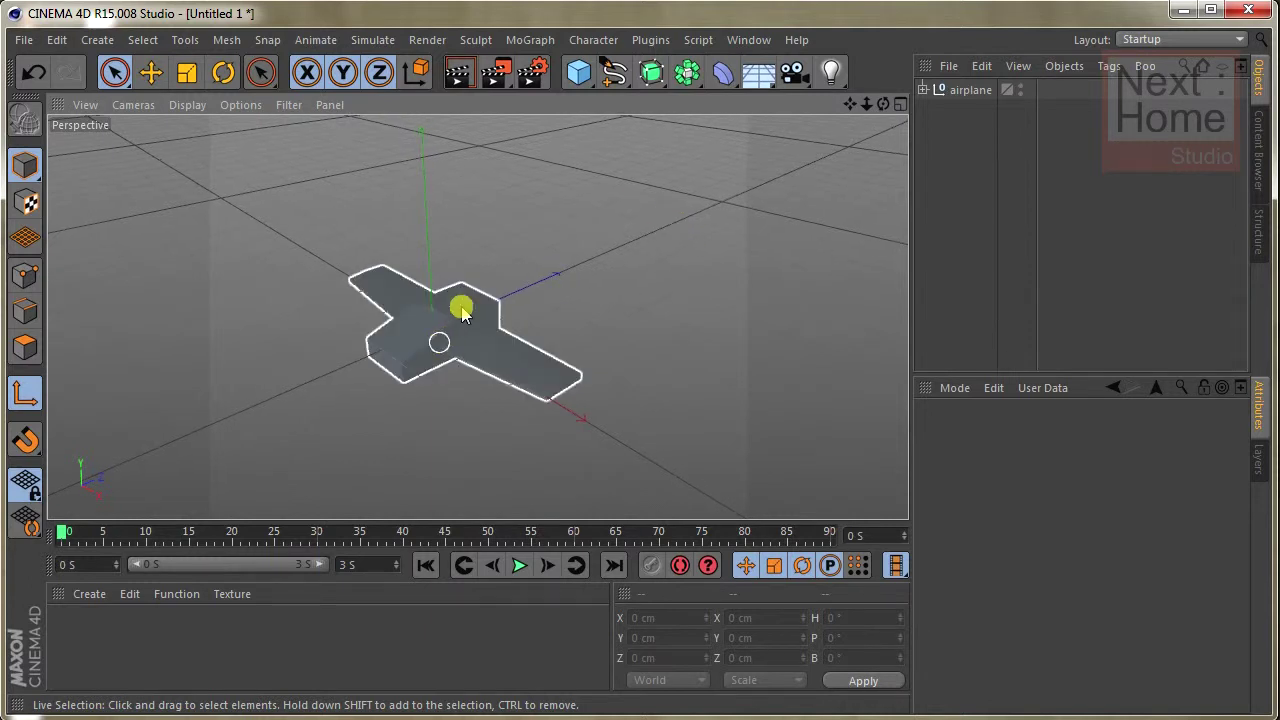
pyautogui.scroll(1, 363, 266)
pyautogui.scroll(1, 432, 278)
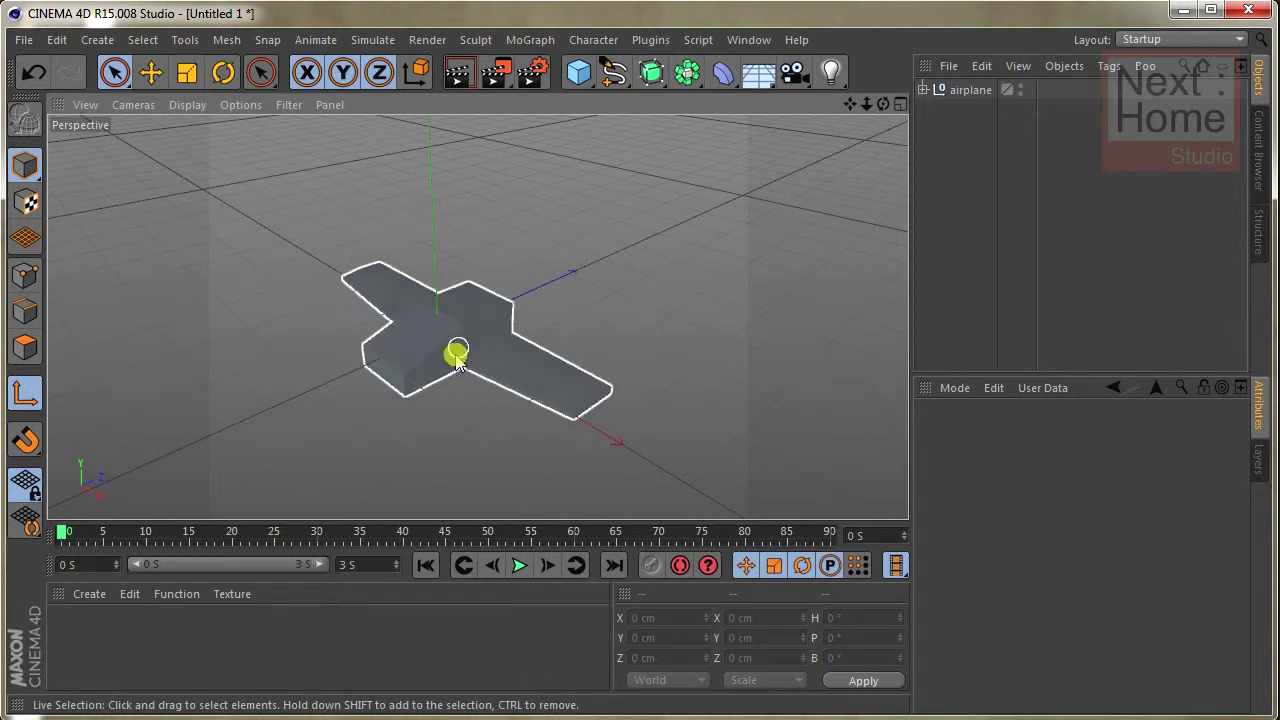
pyautogui.moveTo(430, 335)
pyautogui.keyDown('alt'); pyautogui.mouseDown()
pyautogui.moveTo(451, 352)
pyautogui.moveTo(487, 332)
pyautogui.mouseUp(); pyautogui.keyUp('alt')
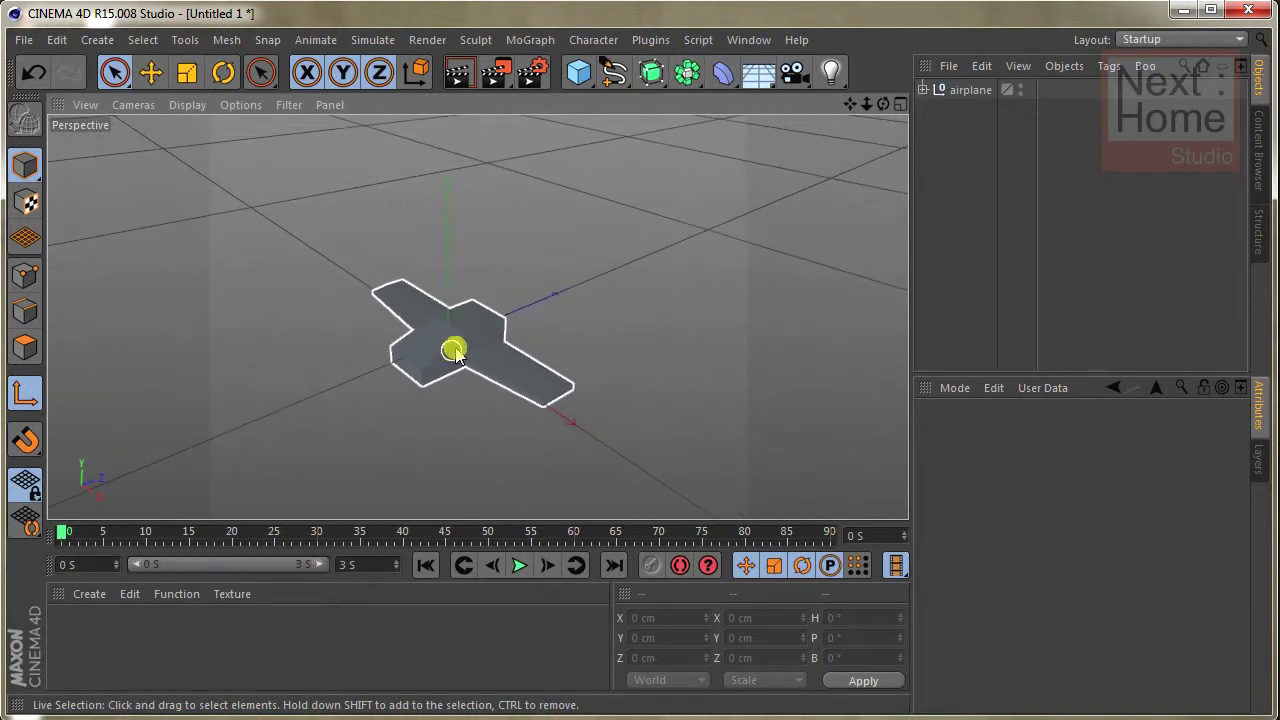
pyautogui.click(650, 227)
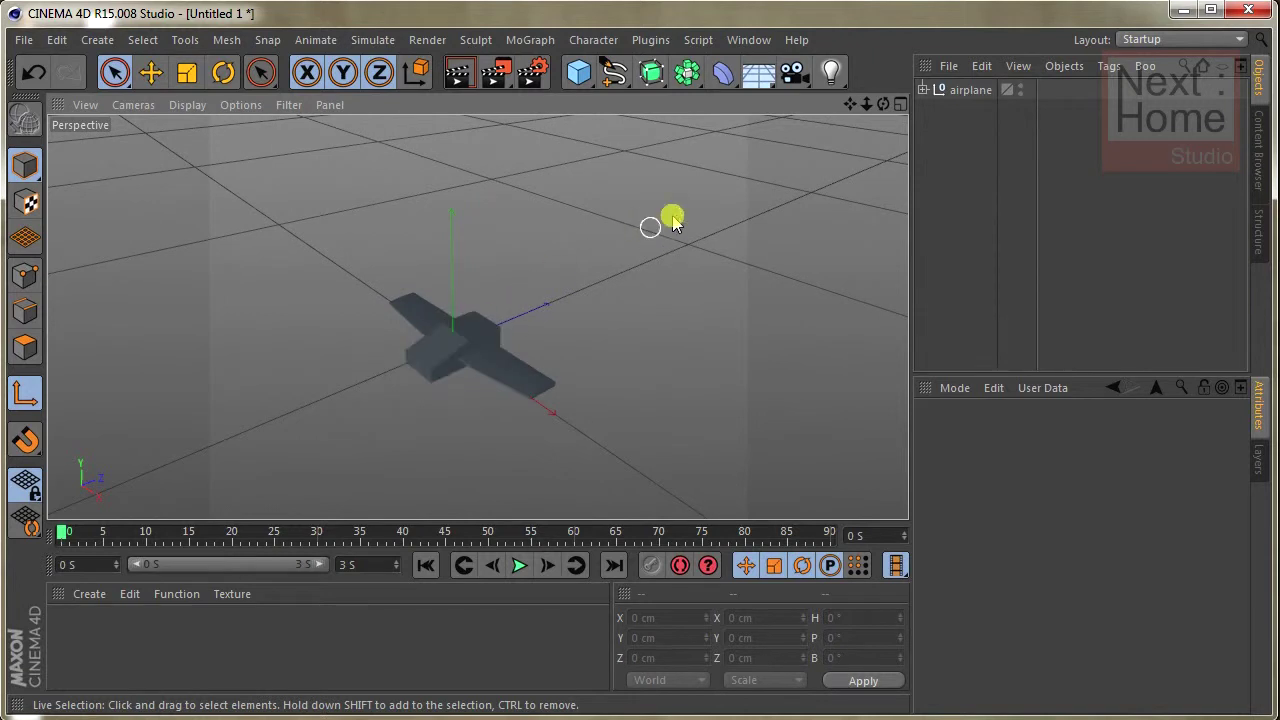
pyautogui.keyDown('alt'); pyautogui.moveTo(760, 178); pyautogui.dragTo(325, 265); pyautogui.keyUp('alt')
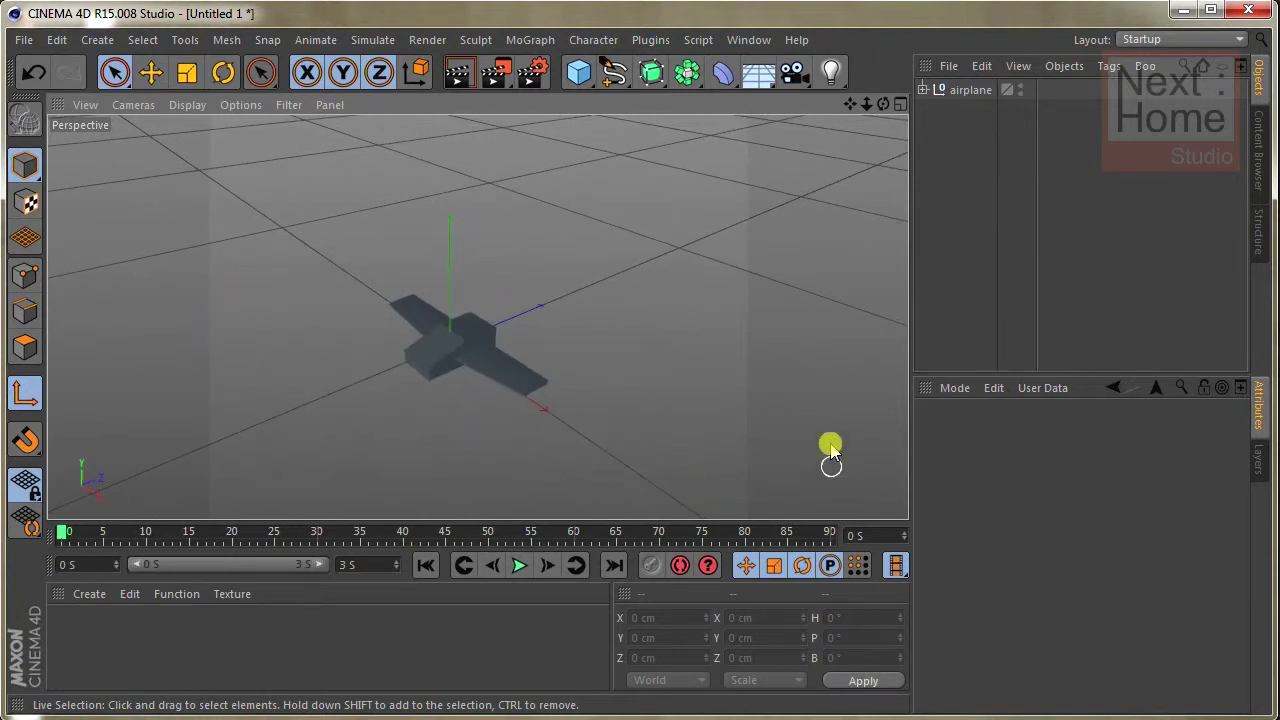
pyautogui.scroll(3, 600, 229)
pyautogui.scroll(3, 586, 237)
pyautogui.scroll(2, 588, 237)
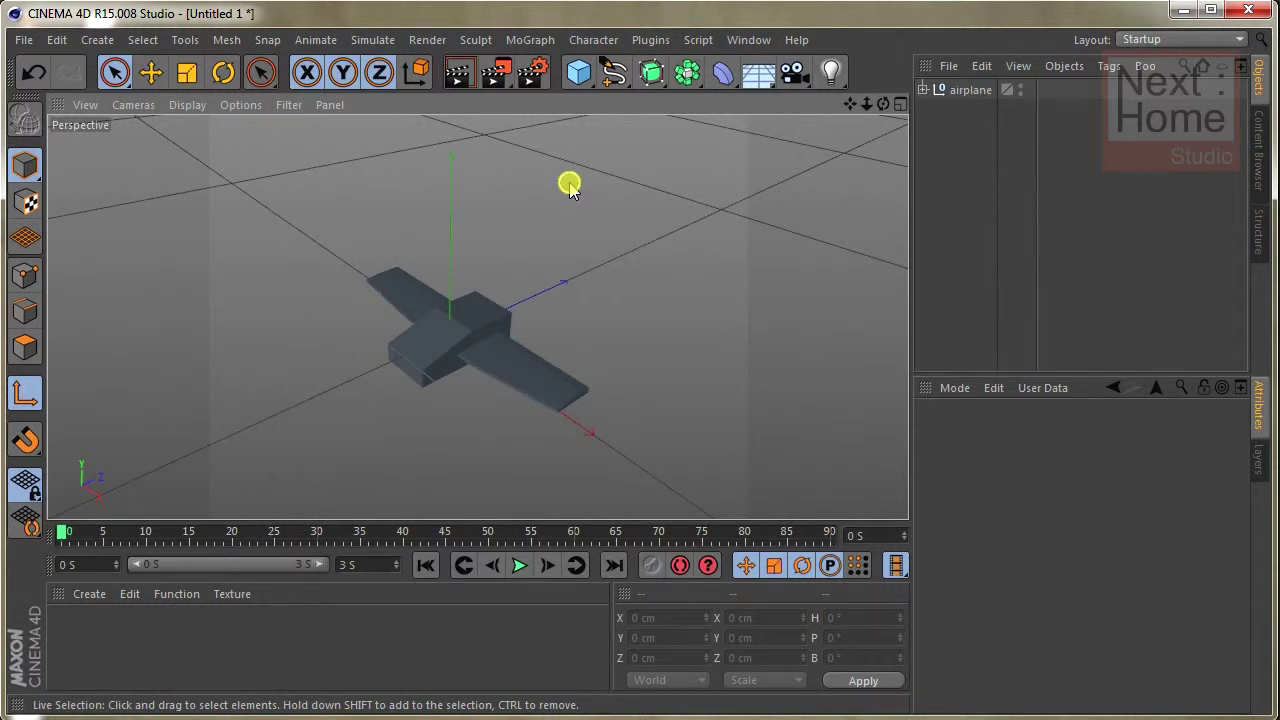
pyautogui.keyDown('alt'); pyautogui.moveTo(569, 185); pyautogui.dragTo(561, 225); pyautogui.keyUp('alt')
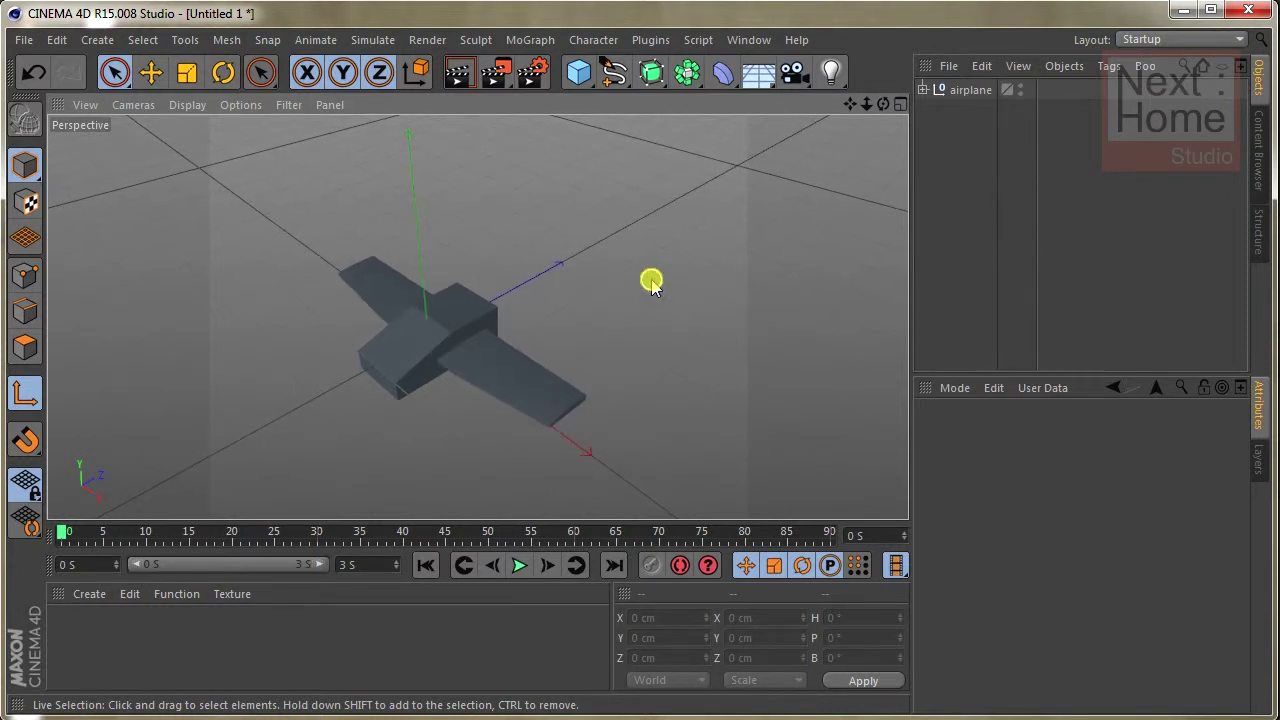
# - Switch to the Top view, frame the airplane, and bring up the spline type palette
pyautogui.press('F2')
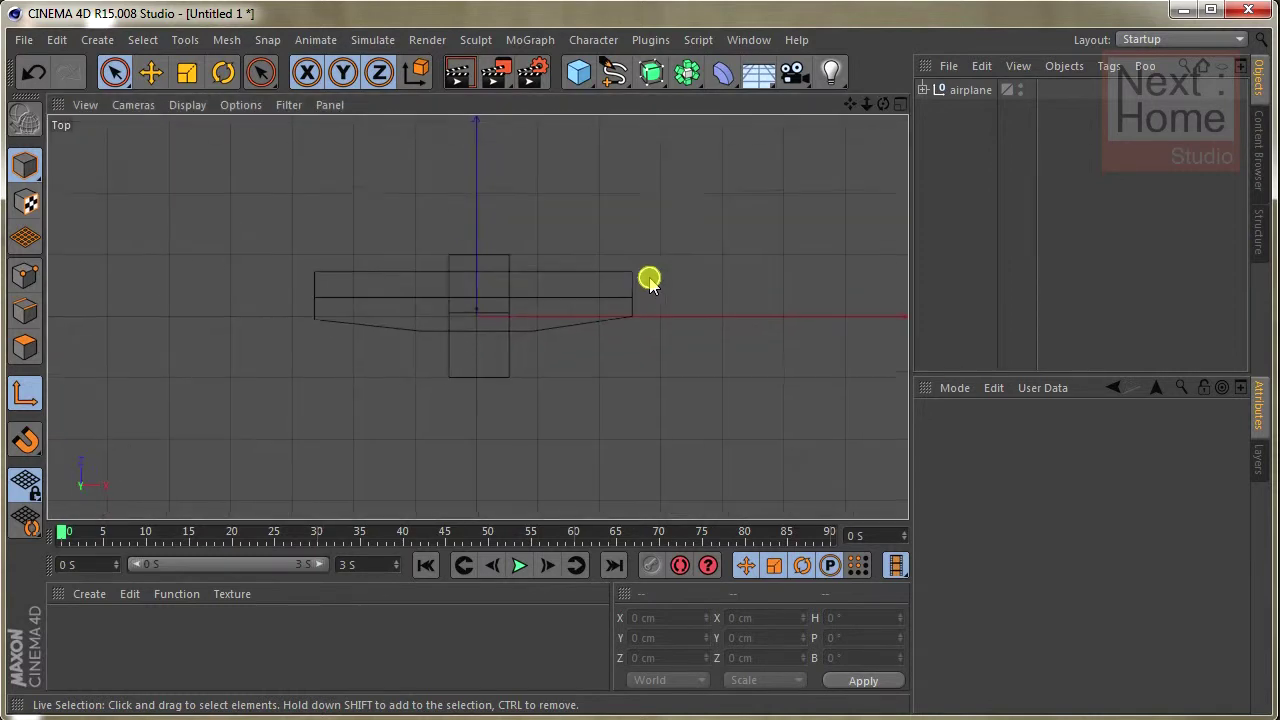
pyautogui.scroll(-3, 649, 280)
pyautogui.moveTo(649, 280); pyautogui.dragTo(576, 253, button='middle')
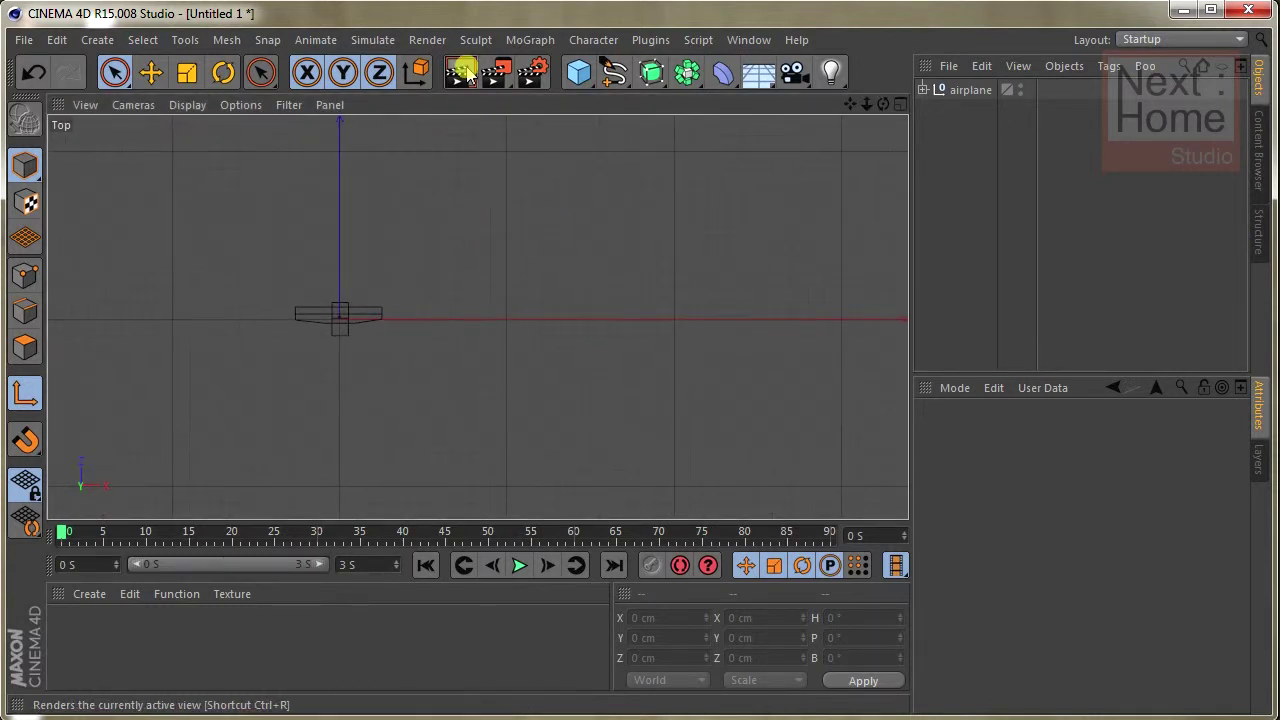
pyautogui.click(607, 72)
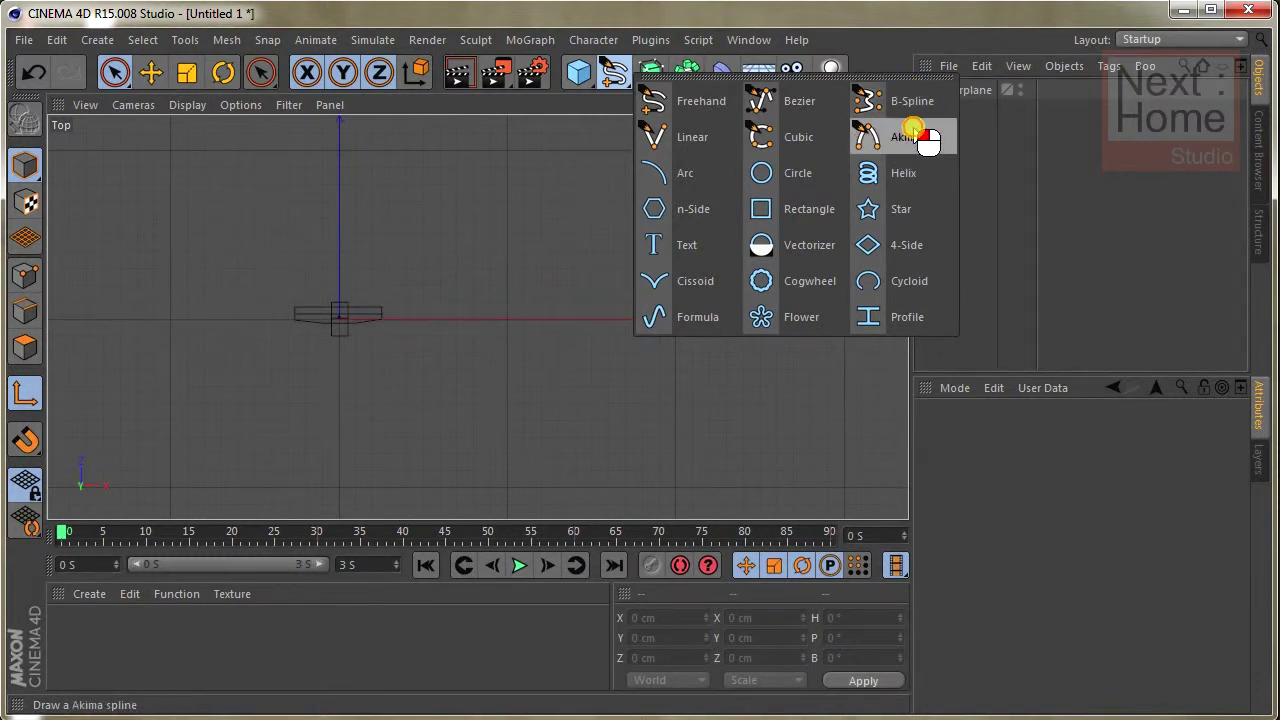
# - Draw a seven-point Akima spline around the airplane and close it into a figure-eight loop
pyautogui.click(910, 140)
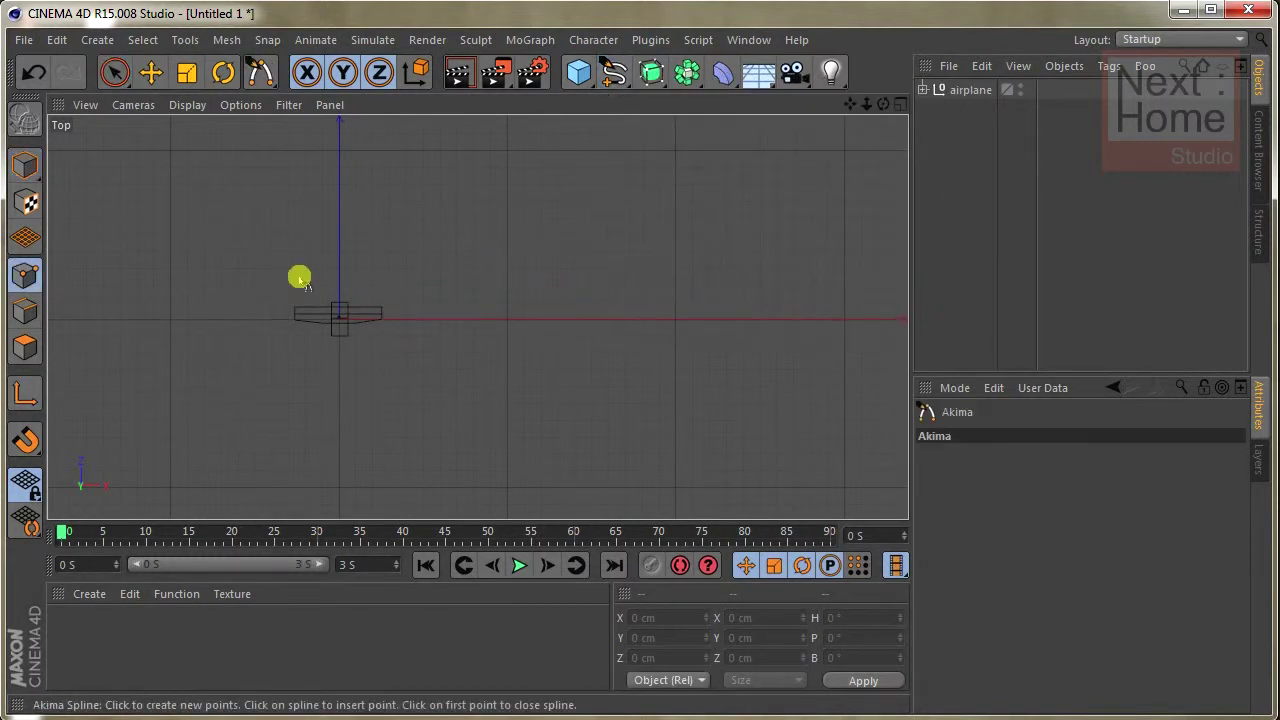
pyautogui.click(220, 260)
pyautogui.click(320, 420)
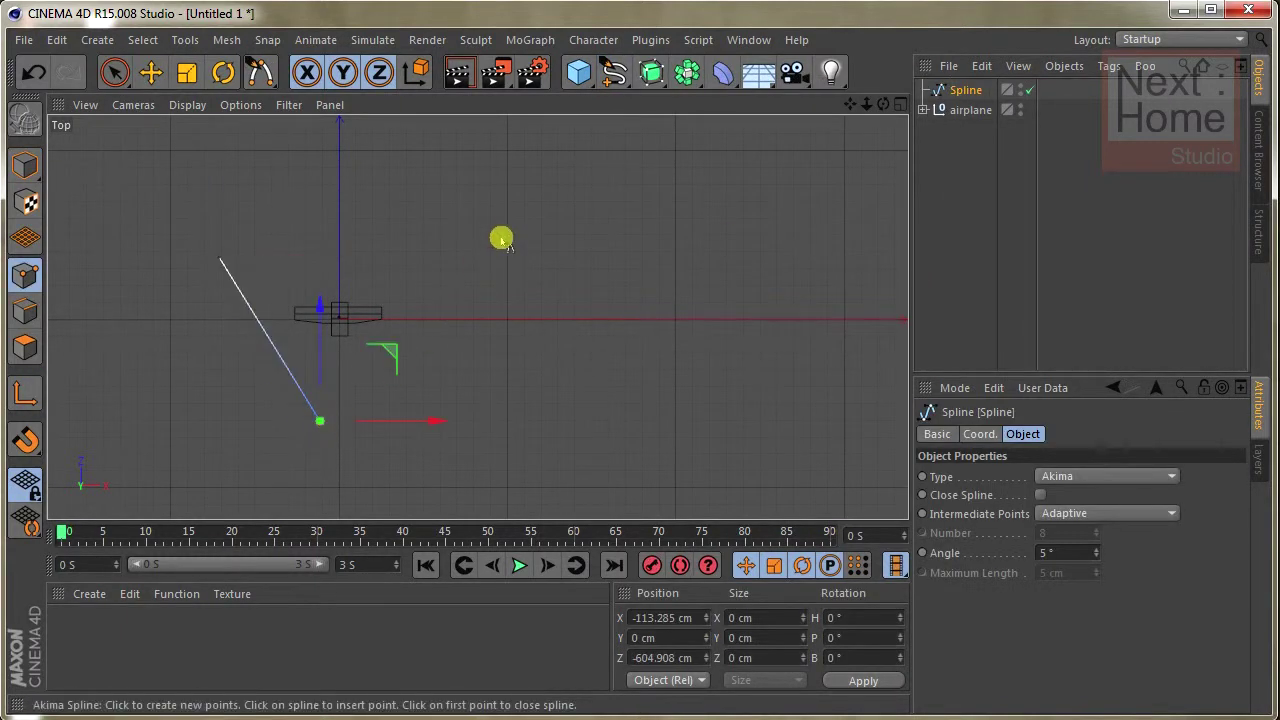
pyautogui.click(509, 224)
pyautogui.click(764, 213)
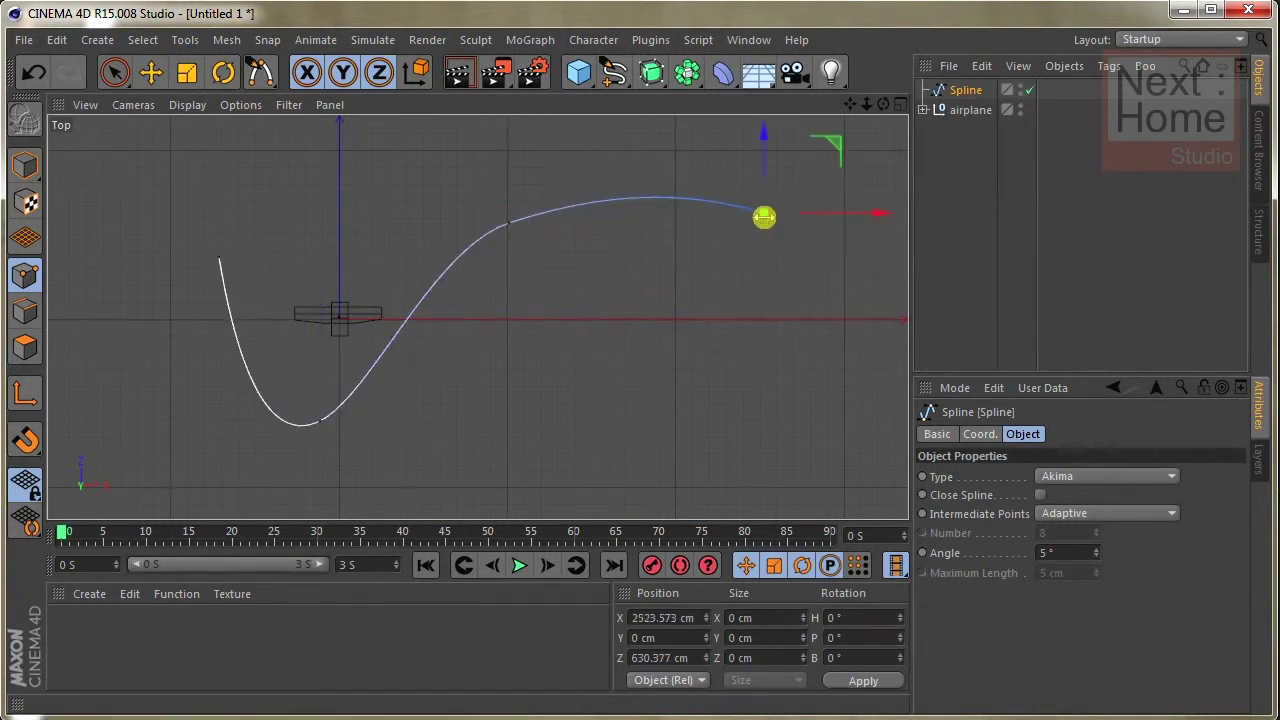
pyautogui.click(838, 428)
pyautogui.click(465, 459)
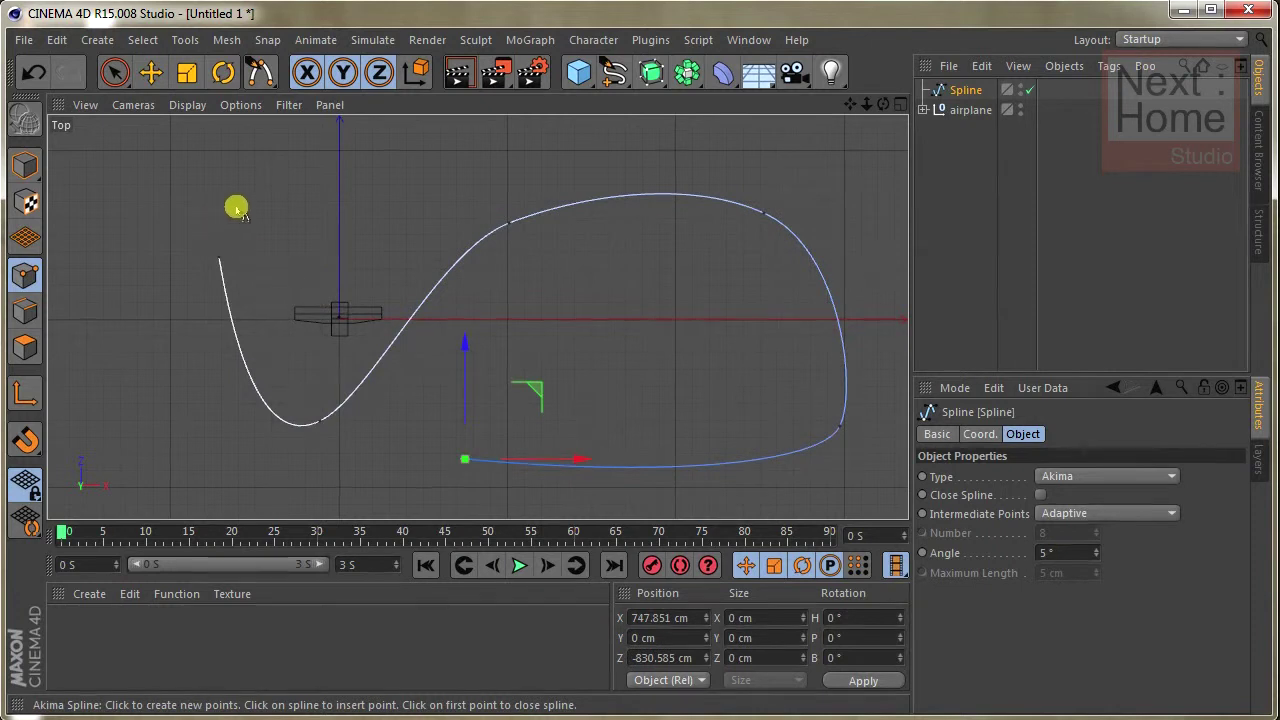
pyautogui.click(345, 146)
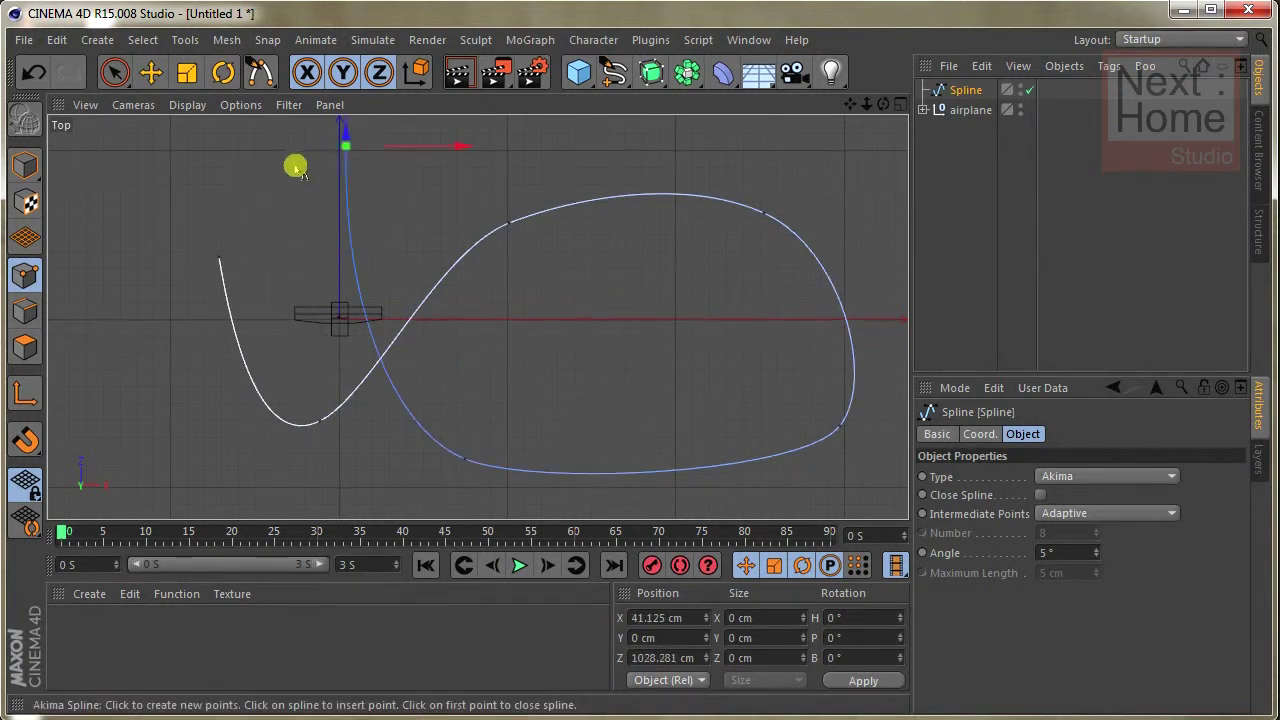
pyautogui.click(1040, 495)
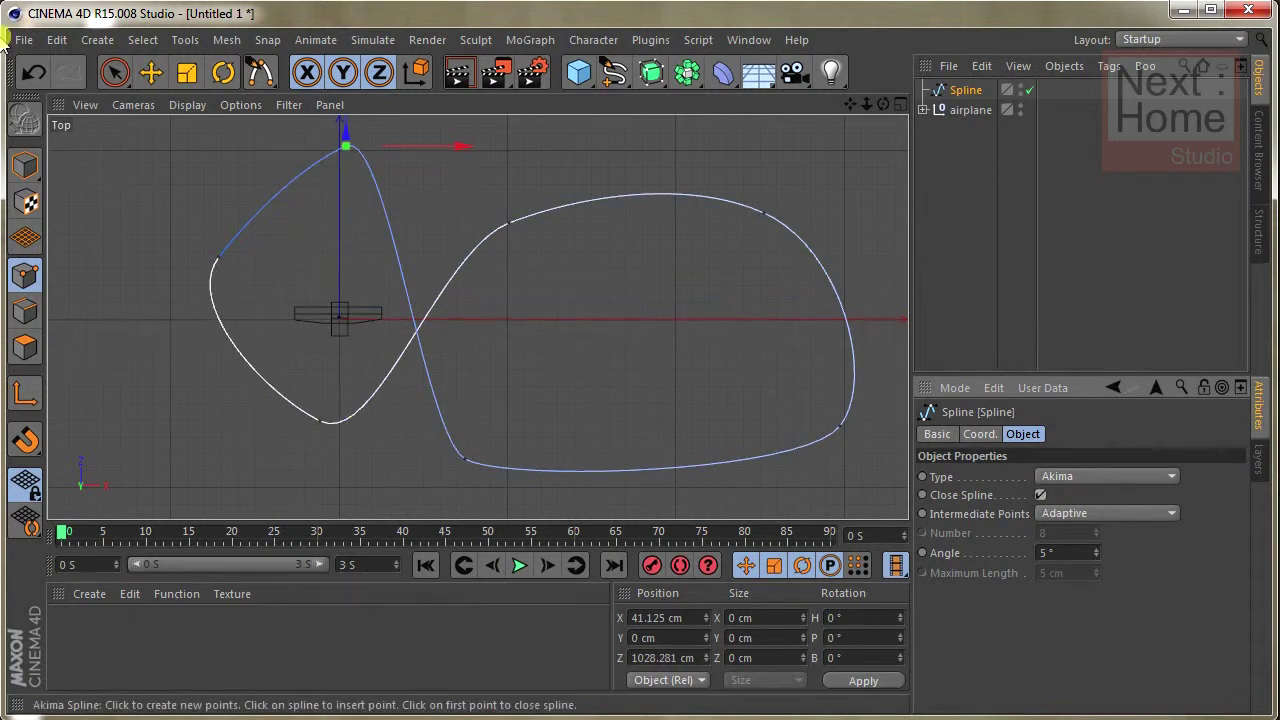
# - In point mode, reposition the lower-left, upper-middle, bottom and upper-right spline points
pyautogui.click(114, 72)
pyautogui.click(326, 423)
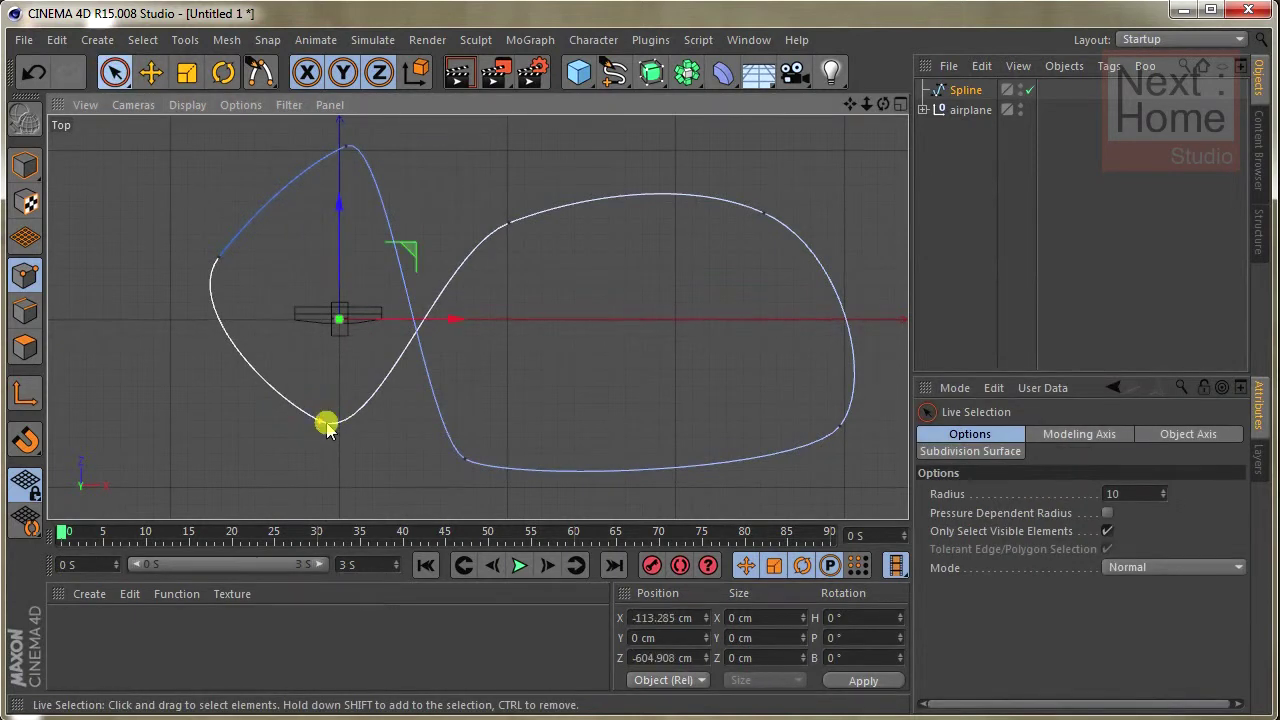
pyautogui.moveTo(390, 345); pyautogui.dragTo(394, 349)
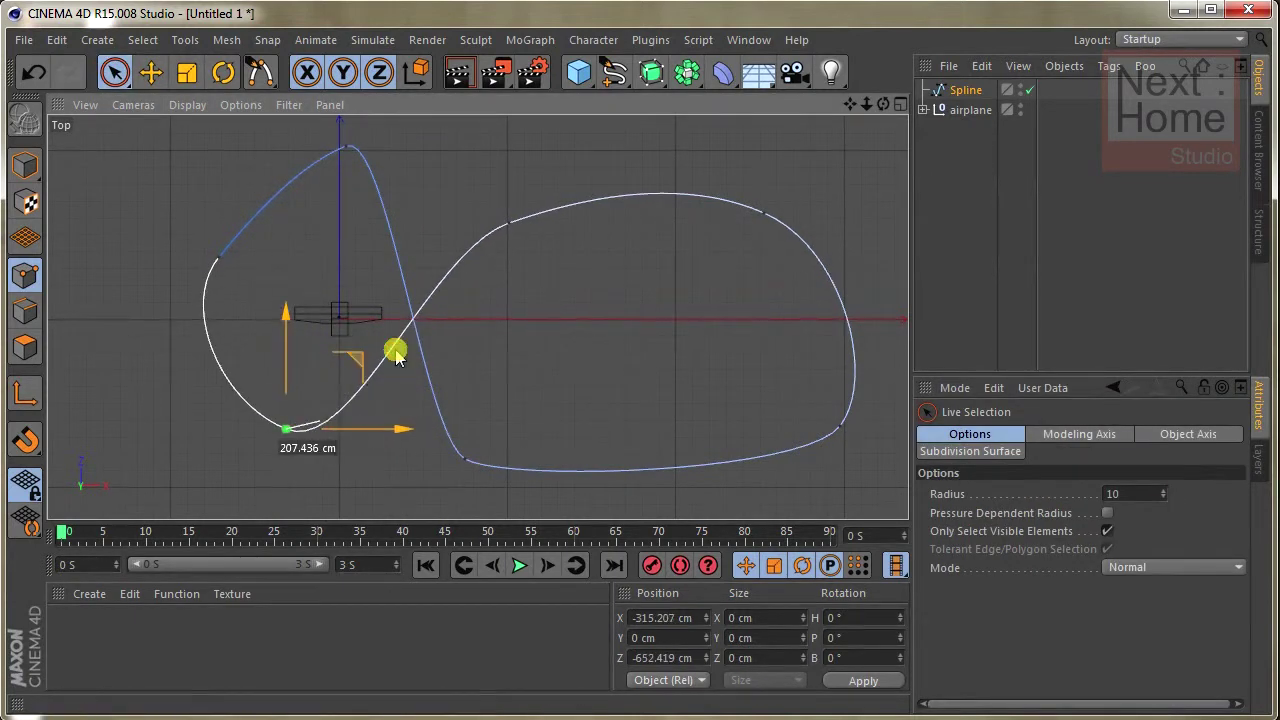
pyautogui.click(508, 245)
pyautogui.click(509, 228)
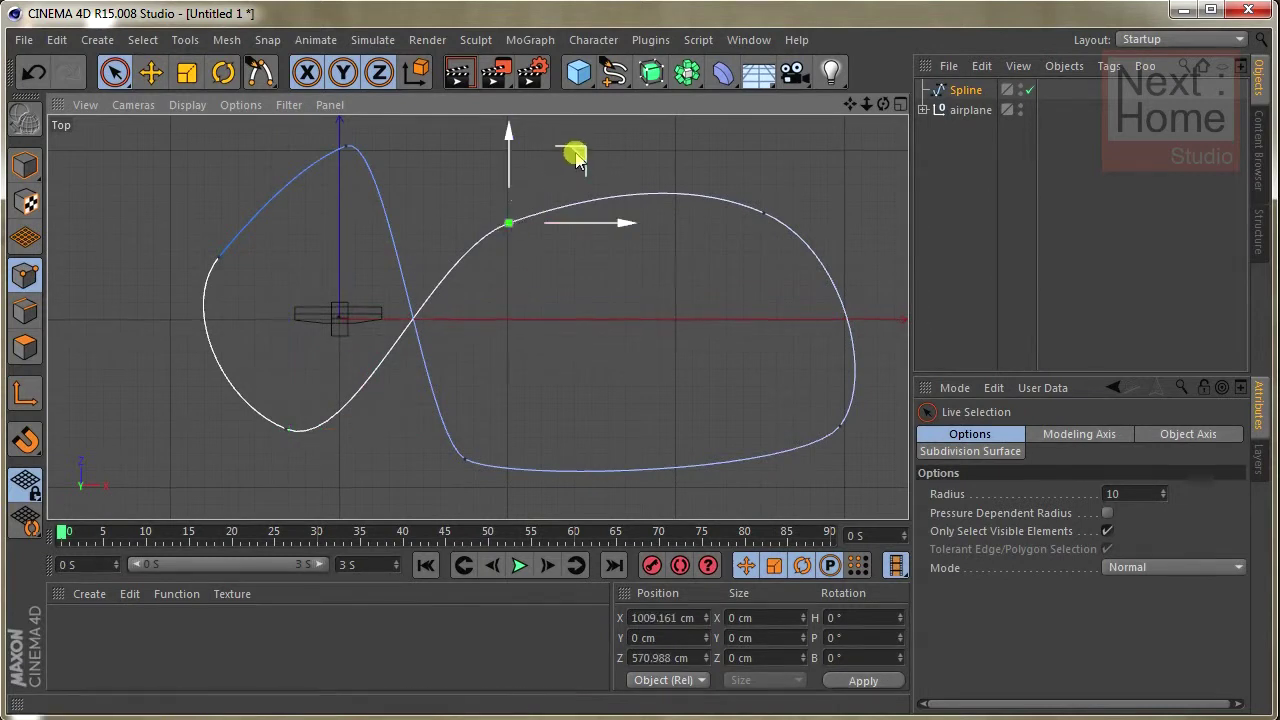
pyautogui.moveTo(580, 152); pyautogui.dragTo(586, 165)
pyautogui.click(465, 459)
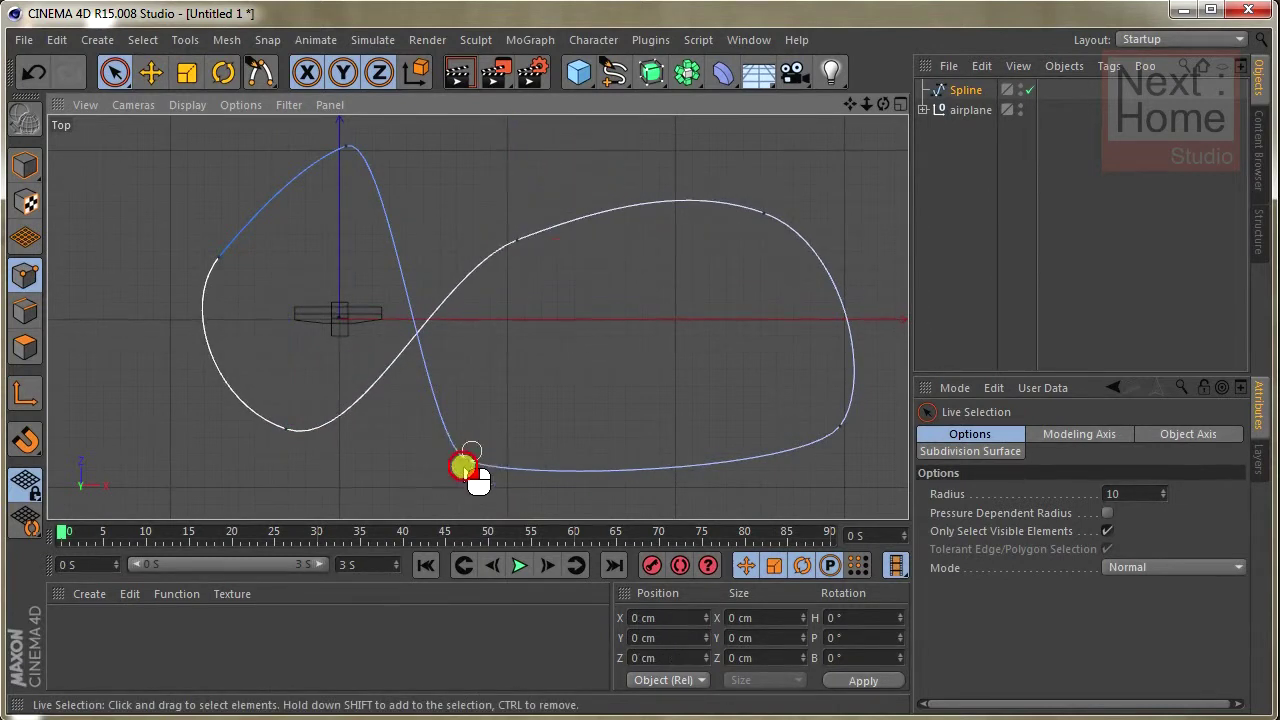
pyautogui.moveTo(528, 393); pyautogui.dragTo(666, 278)
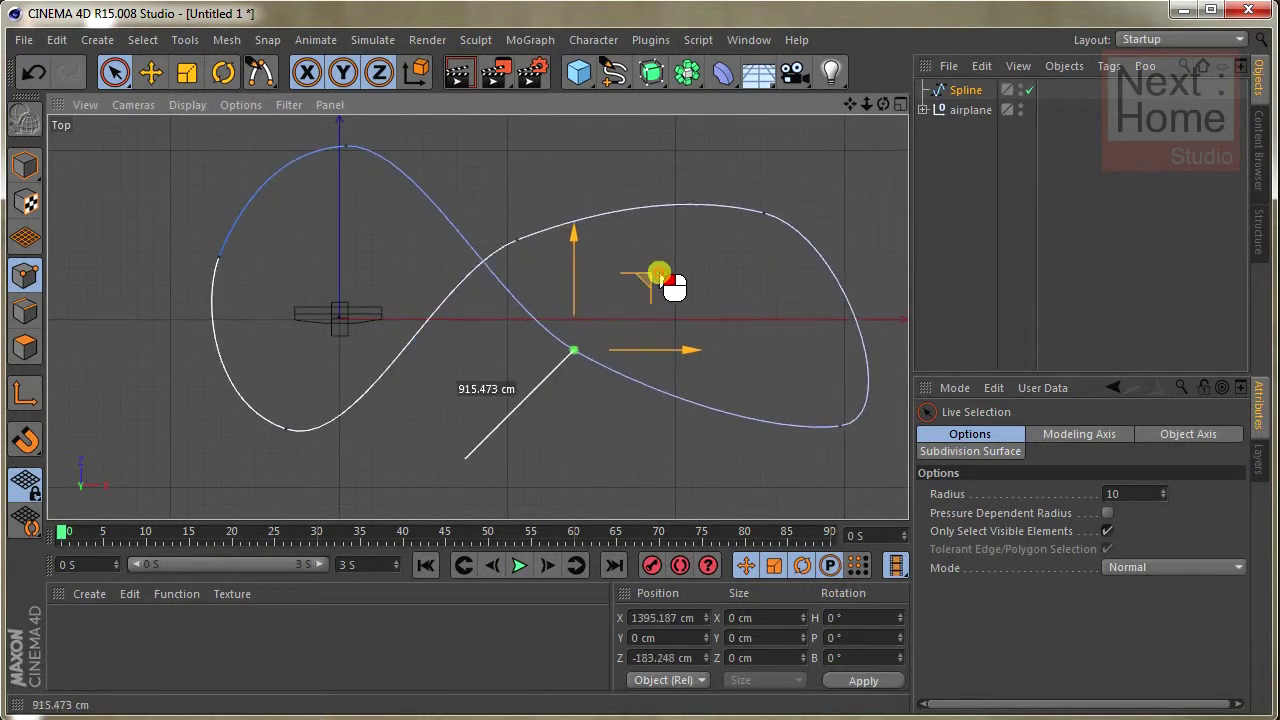
pyautogui.click(765, 211)
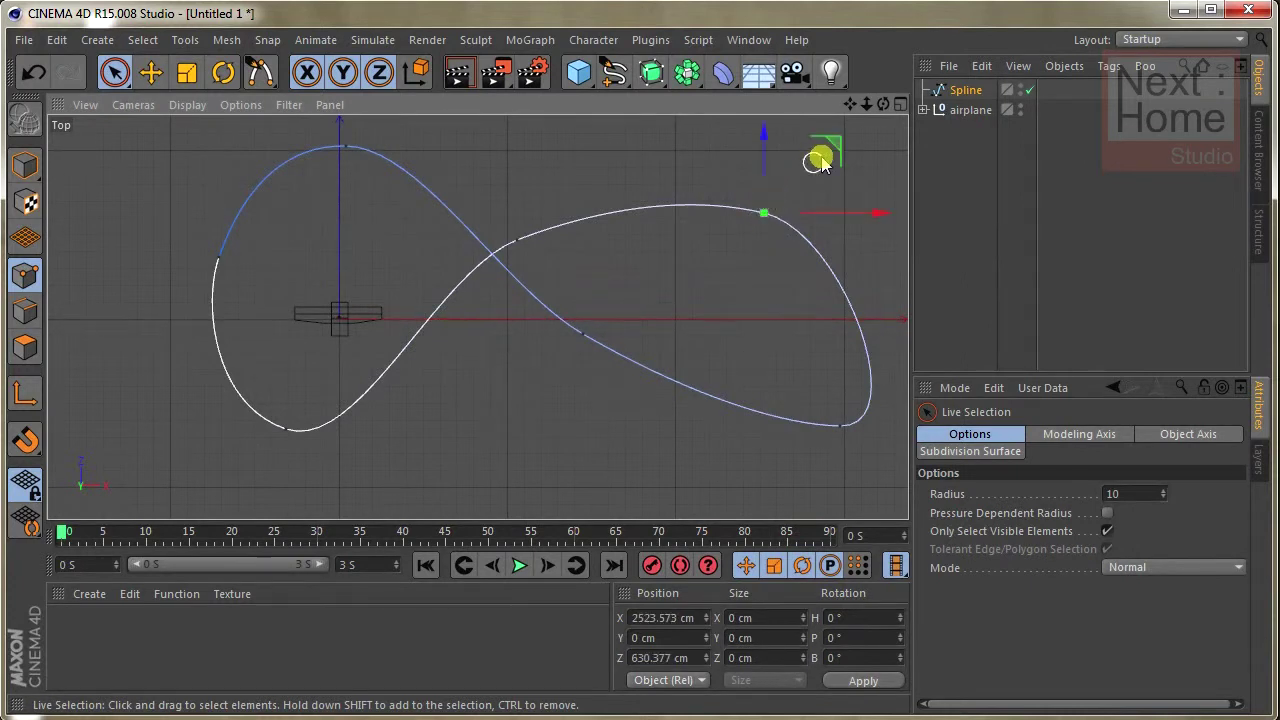
pyautogui.moveTo(835, 137); pyautogui.dragTo(873, 108)
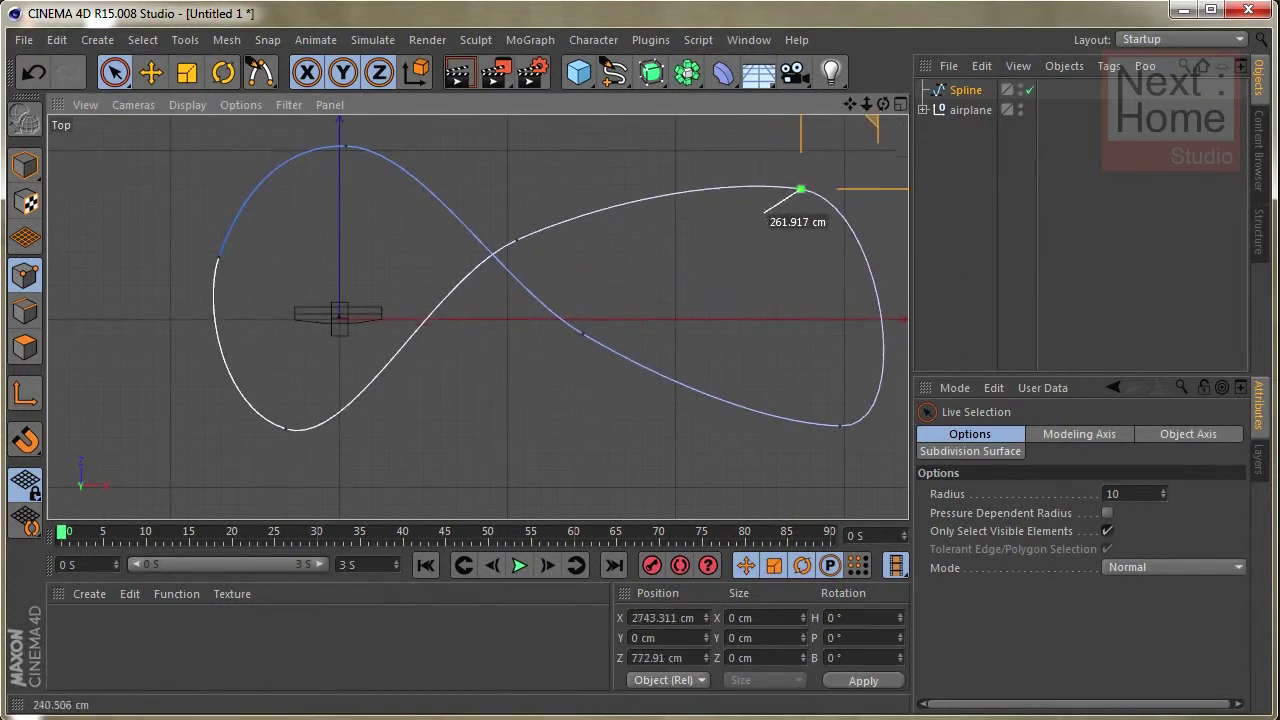
# - Move the lower-right point left and shift the crossing point right and down
pyautogui.click(843, 423)
pyautogui.keyDown('alt'); pyautogui.moveTo(896, 366); pyautogui.dragTo(837, 351, button='middle'); pyautogui.keyUp('alt')
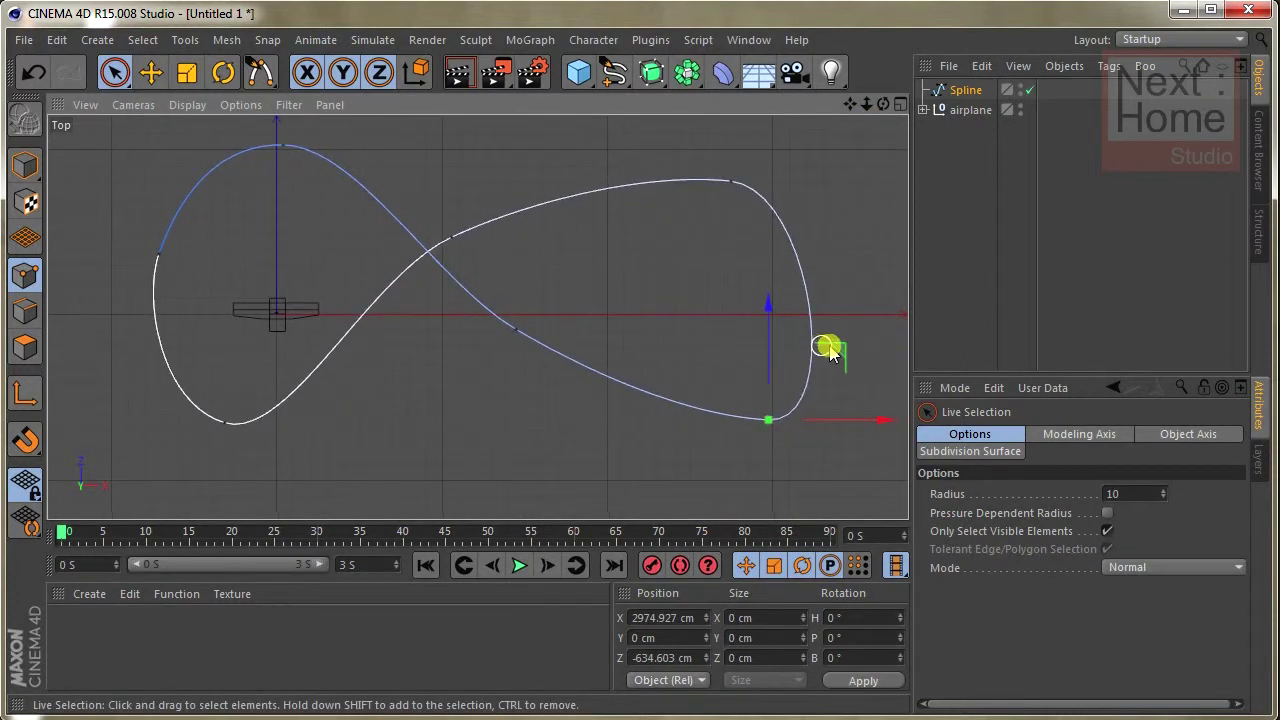
pyautogui.moveTo(831, 351)
pyautogui.mouseDown()
pyautogui.moveTo(772, 348)
pyautogui.moveTo(786, 334)
pyautogui.mouseUp()
pyautogui.click(457, 251)
pyautogui.click(451, 235)
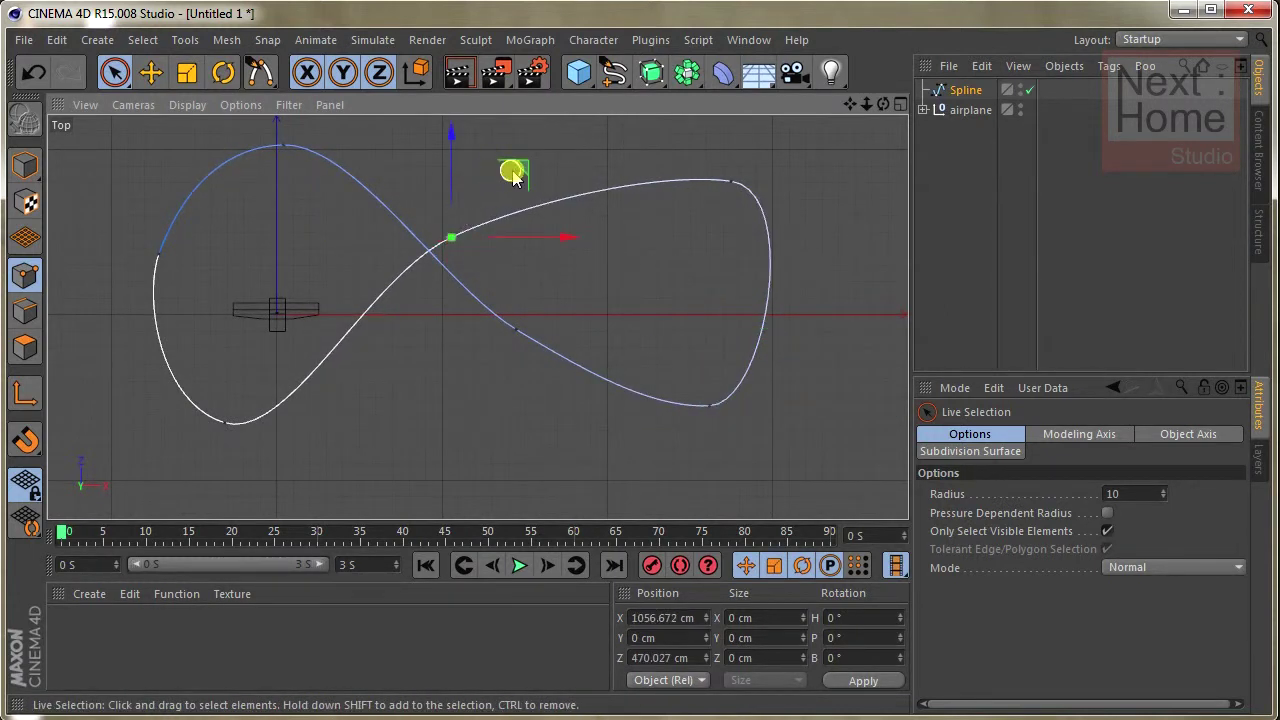
pyautogui.moveTo(512, 176); pyautogui.dragTo(552, 192)
# - Pull the lower-right point right and down to round out the right loop
pyautogui.click(710, 406)
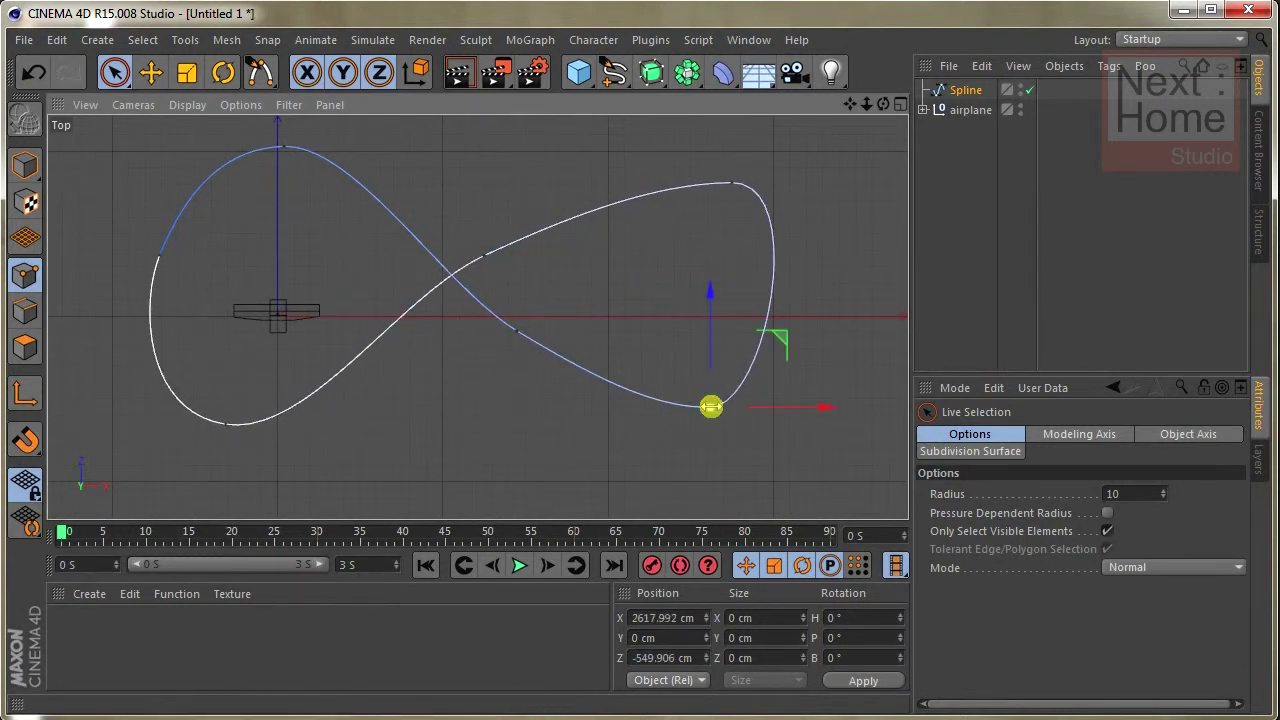
pyautogui.moveTo(777, 338); pyautogui.dragTo(790, 352)
pyautogui.rightClick(720, 418)
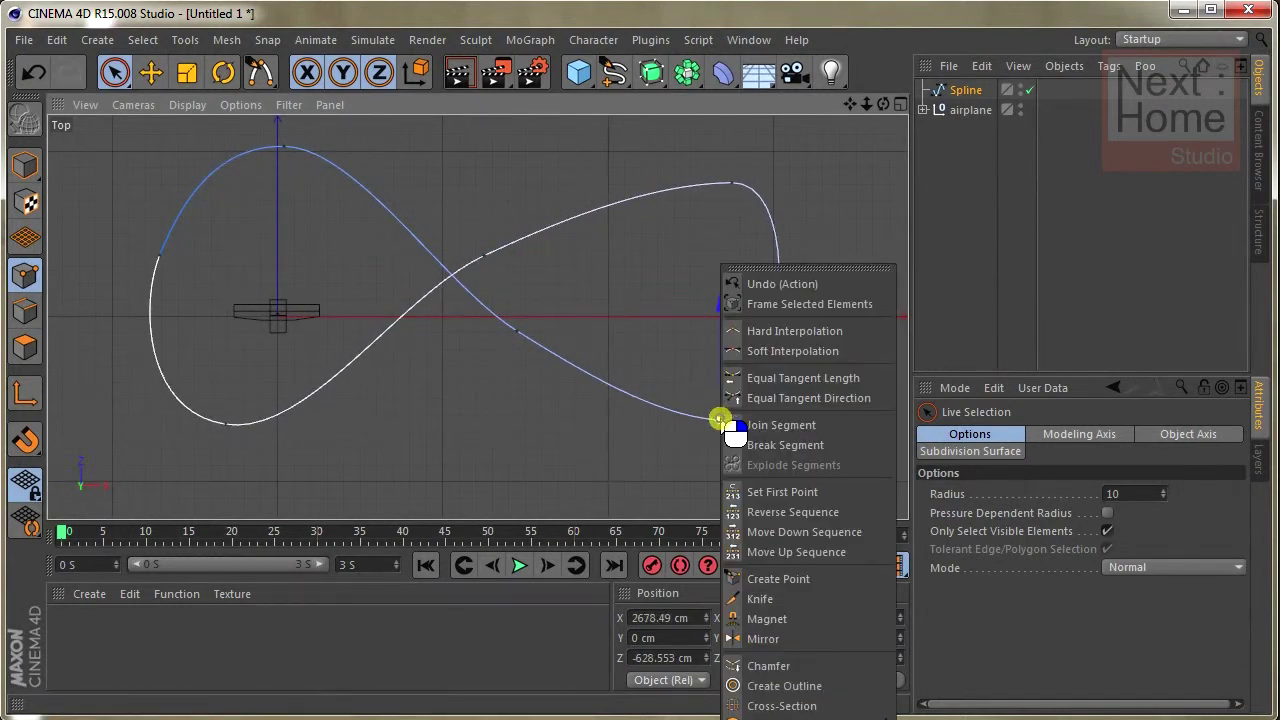
pyautogui.click(660, 372)
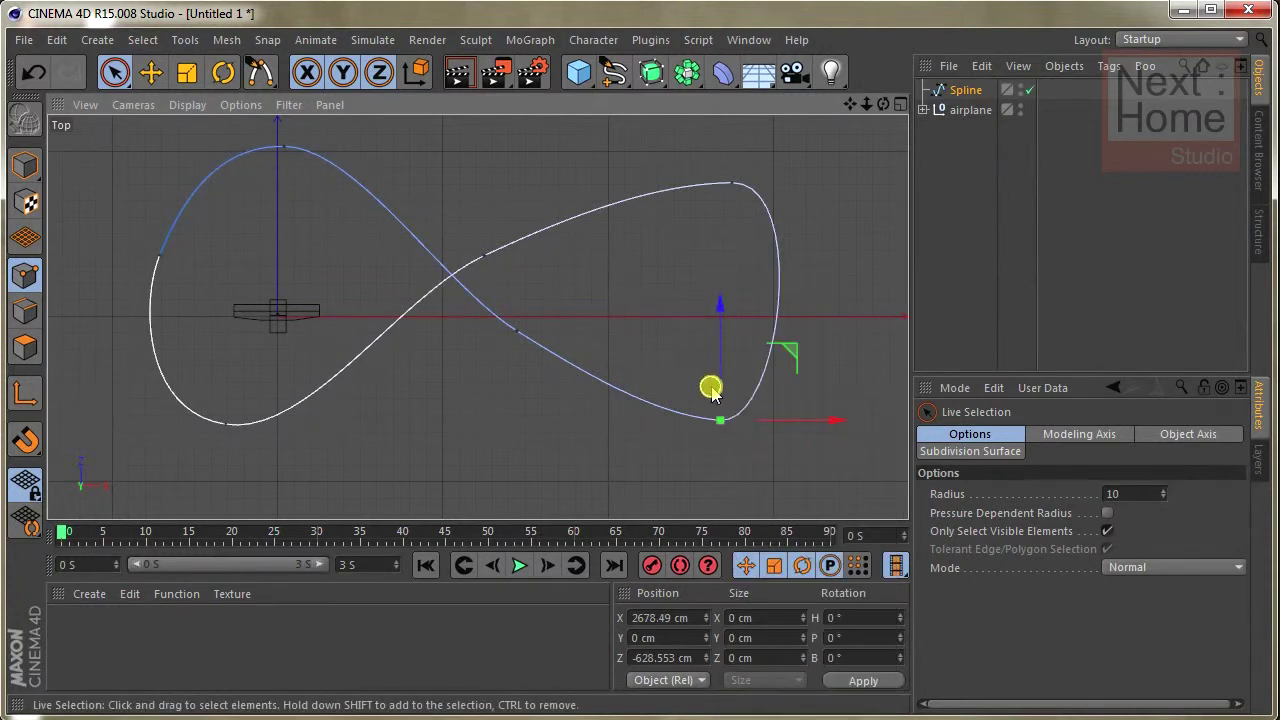
pyautogui.scroll(-3, 712, 395)
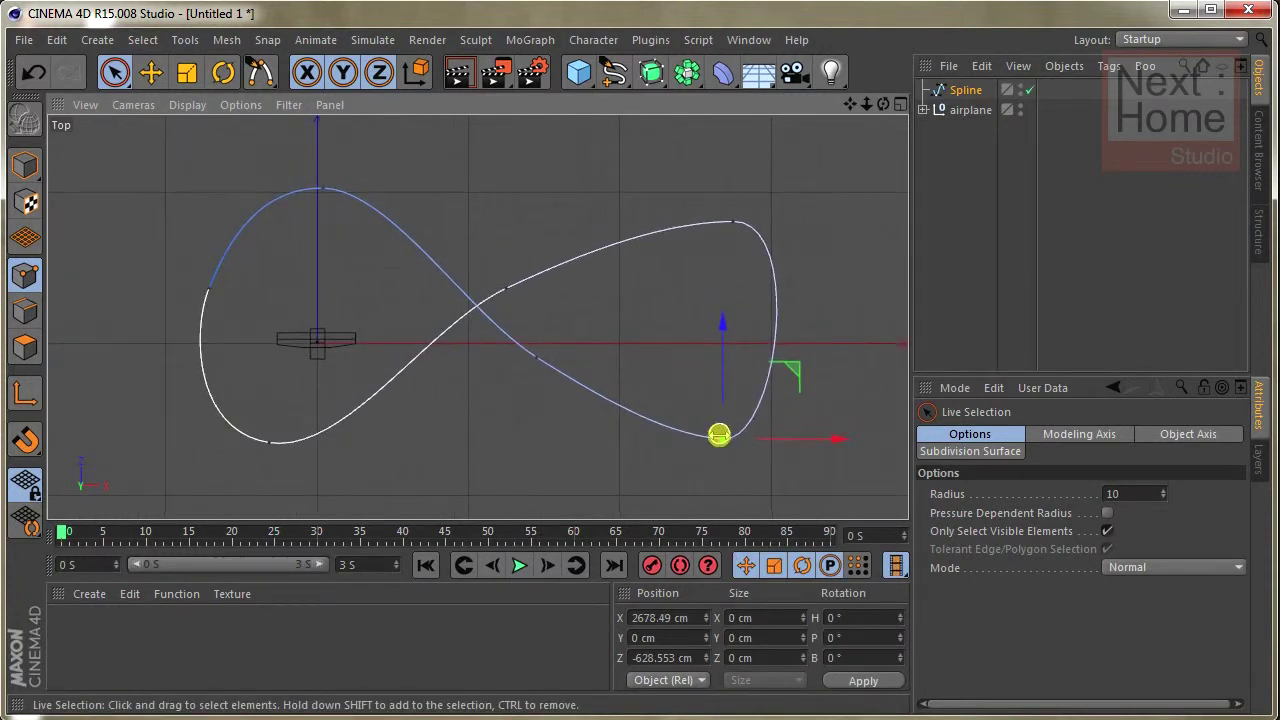
pyautogui.click(686, 338)
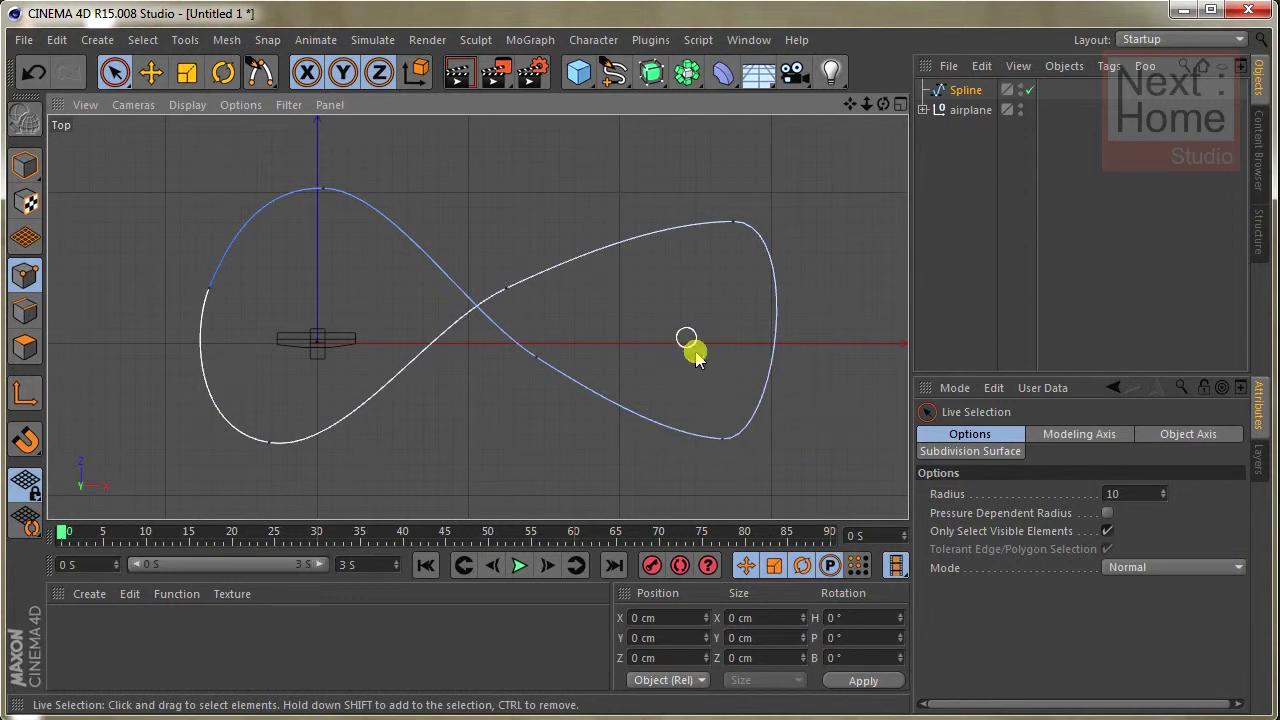
pyautogui.click(722, 438)
pyautogui.moveTo(800, 385); pyautogui.dragTo(788, 391)
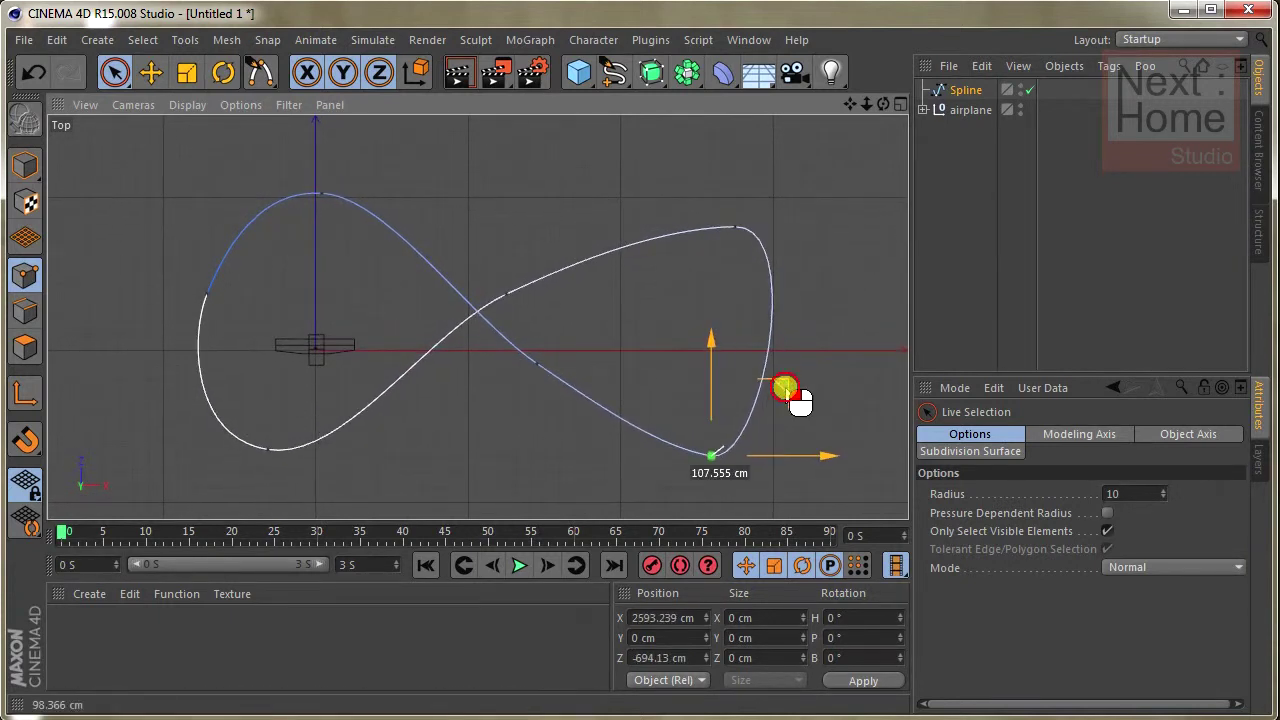
pyautogui.click(851, 277)
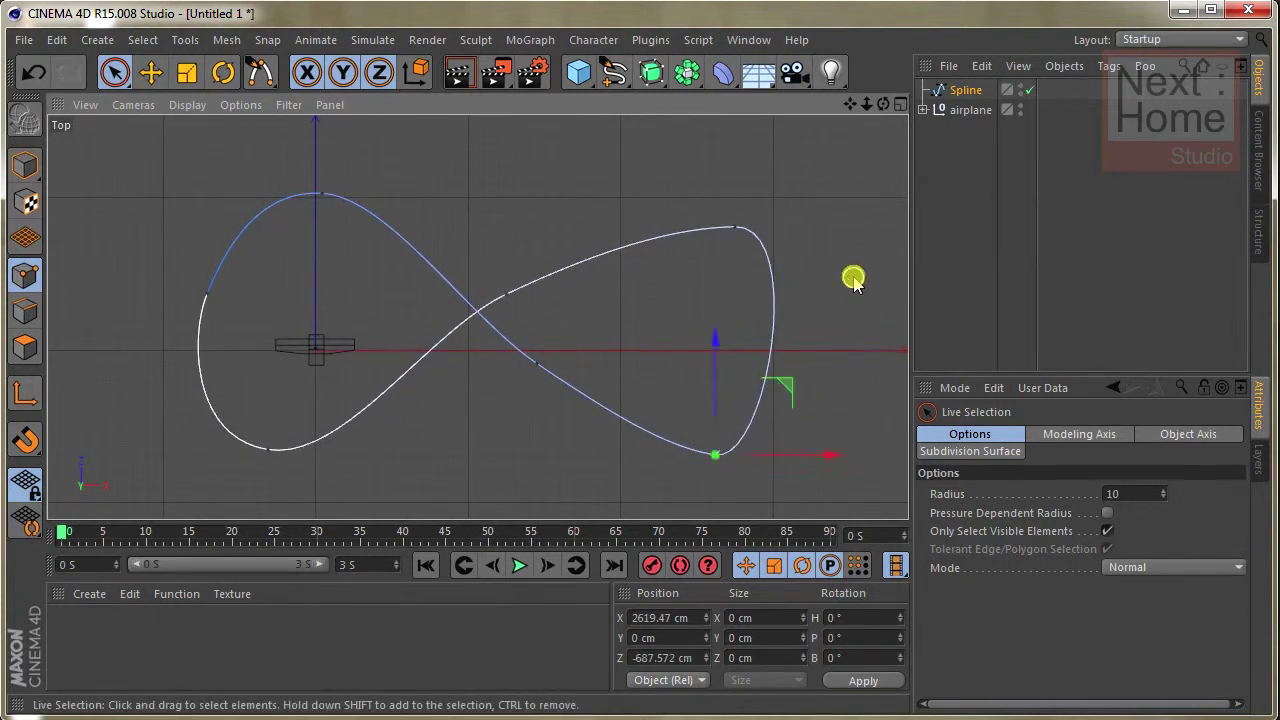
# - Insert a new point on the spline's right loop using Create Point
pyautogui.rightClick(767, 335)
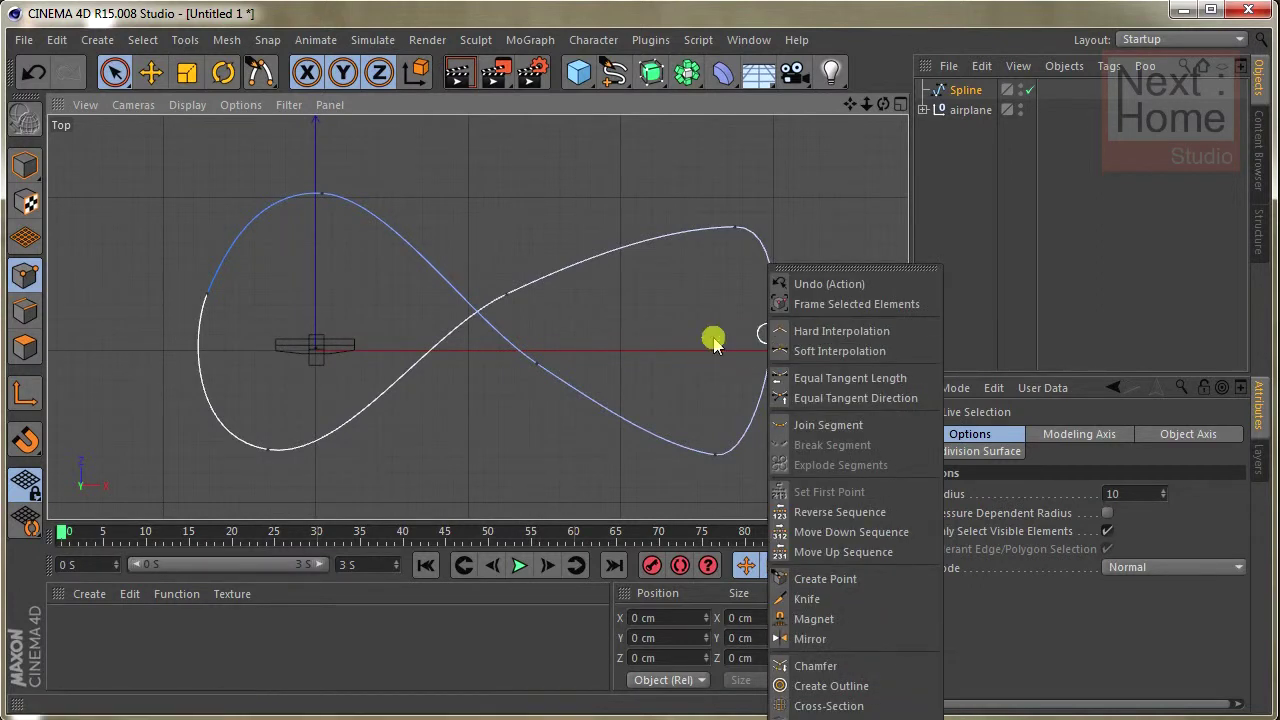
pyautogui.click(727, 337)
pyautogui.click(953, 89)
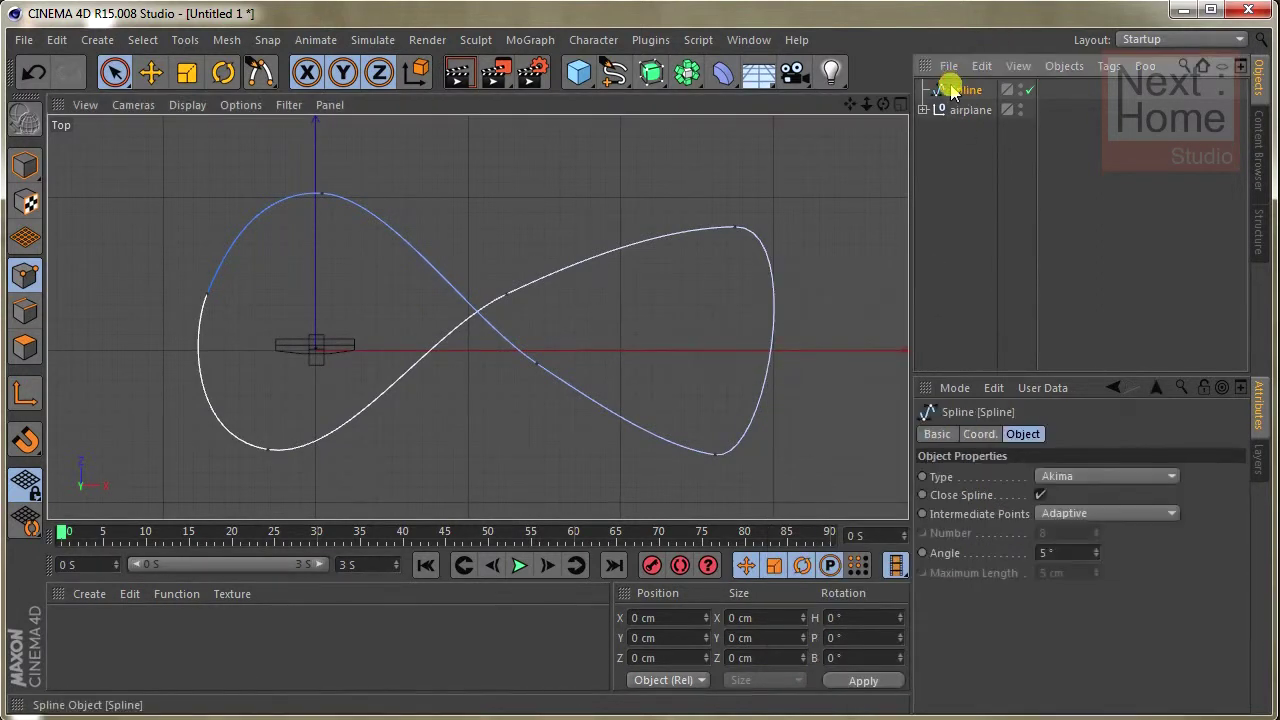
pyautogui.rightClick(776, 343)
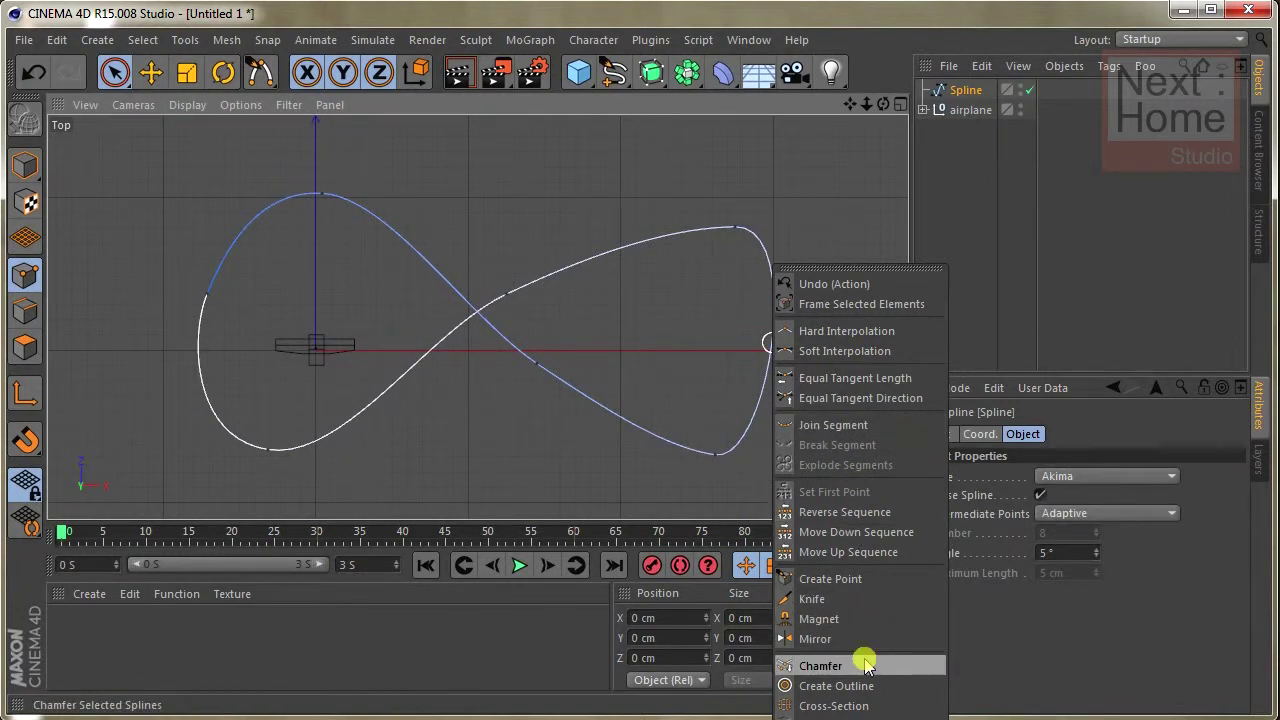
pyautogui.click(830, 580)
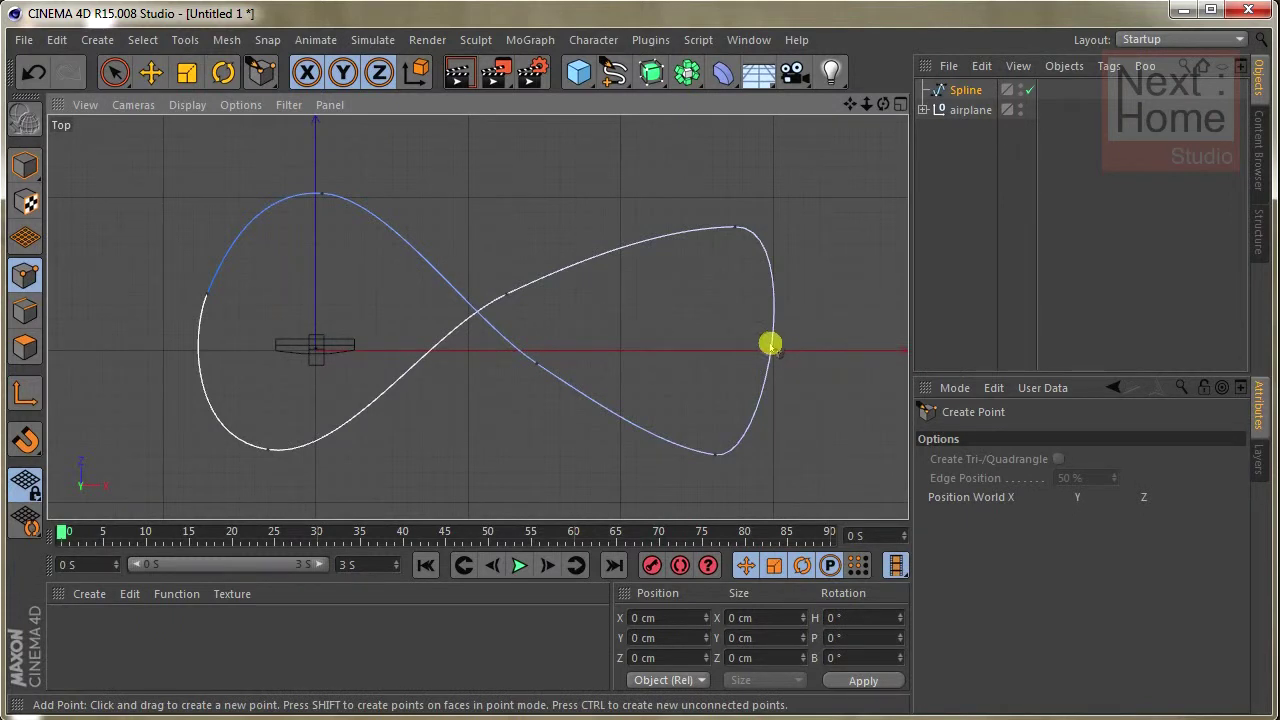
pyautogui.click(771, 345)
# - Push the new point outward along X to round the right loop, then return to Perspective view
pyautogui.click(113, 72)
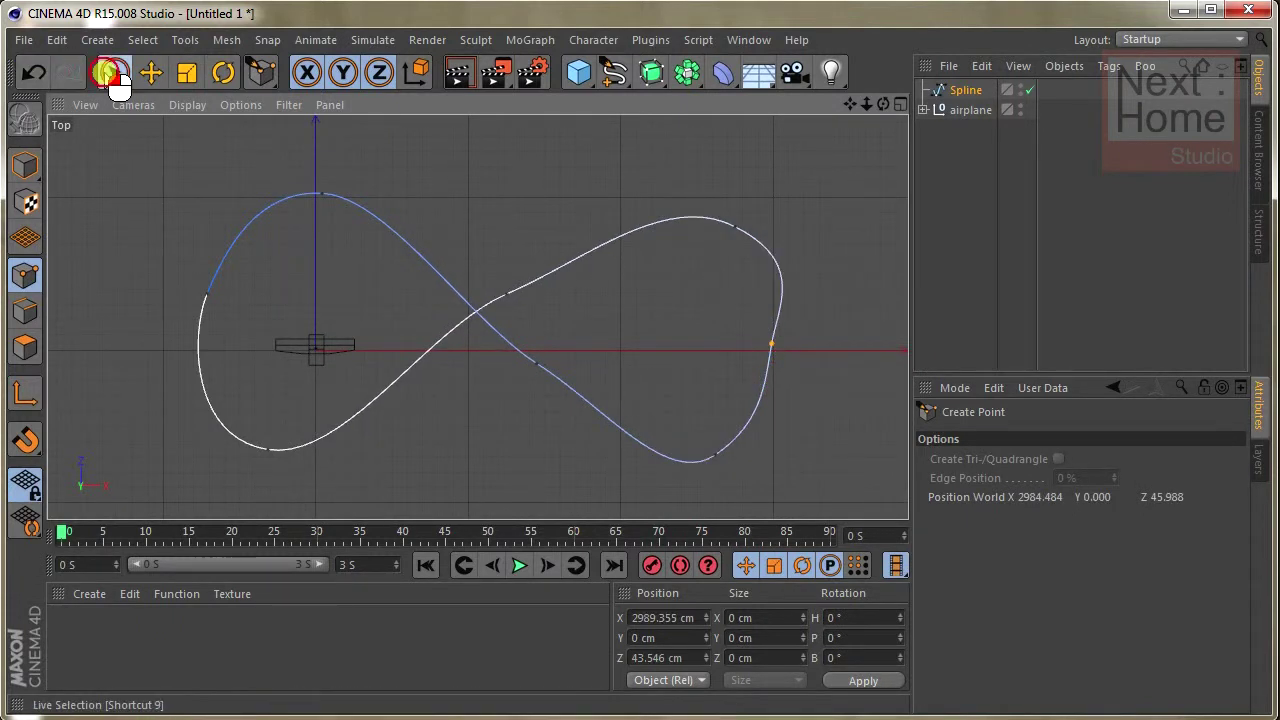
pyautogui.click(695, 320)
pyautogui.moveTo(695, 320); pyautogui.dragTo(700, 337, button='middle')
pyautogui.click(728, 348)
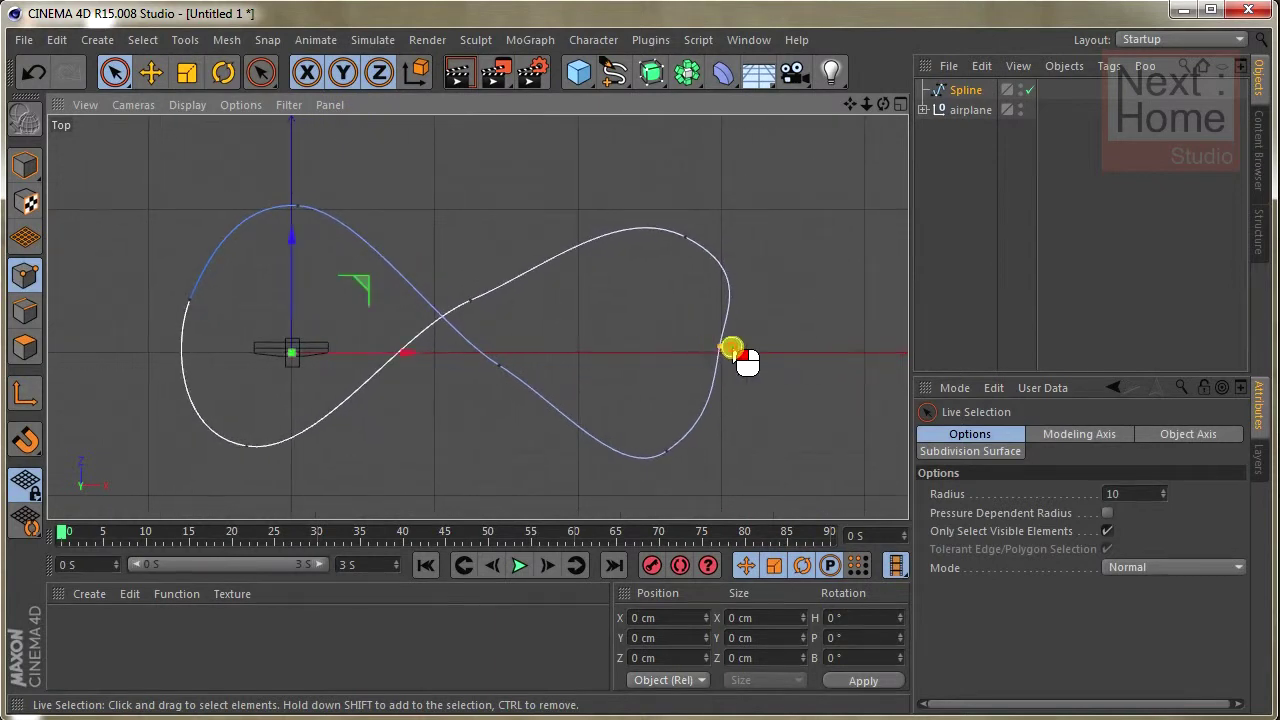
pyautogui.moveTo(737, 349)
pyautogui.mouseDown()
pyautogui.moveTo(800, 348)
pyautogui.moveTo(823, 363)
pyautogui.mouseUp()
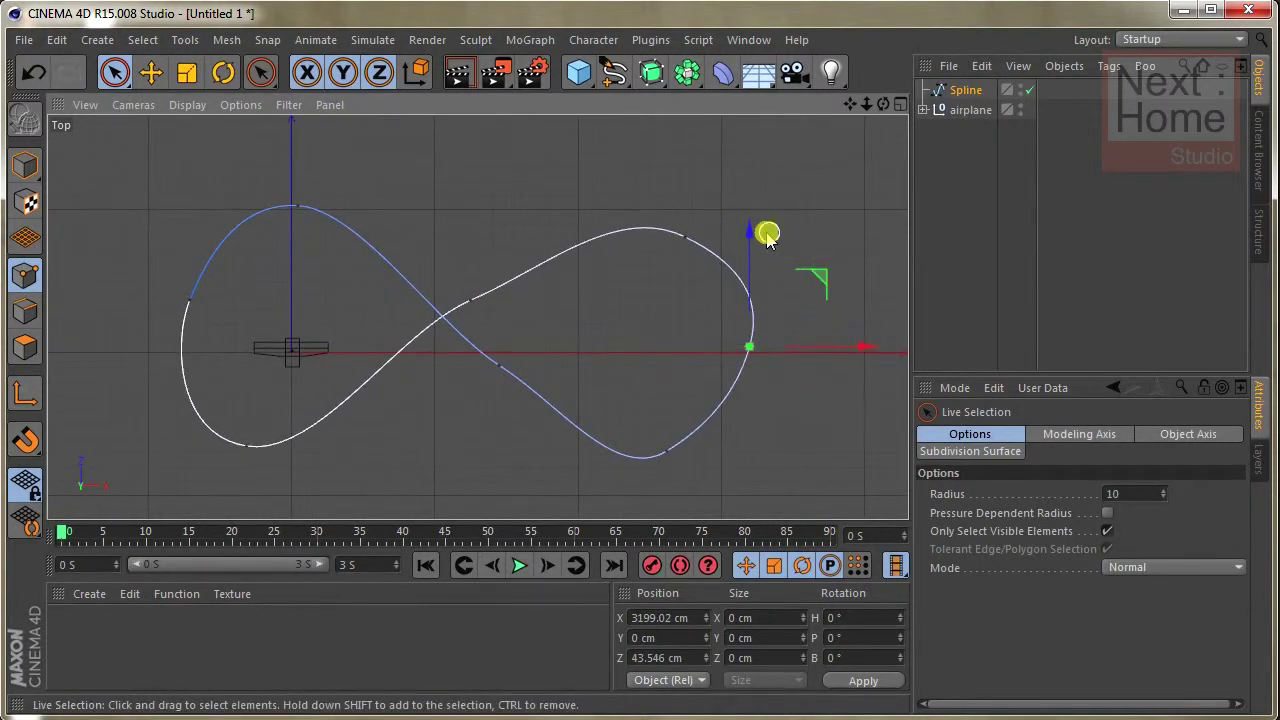
pyautogui.moveTo(751, 234); pyautogui.dragTo(751, 249)
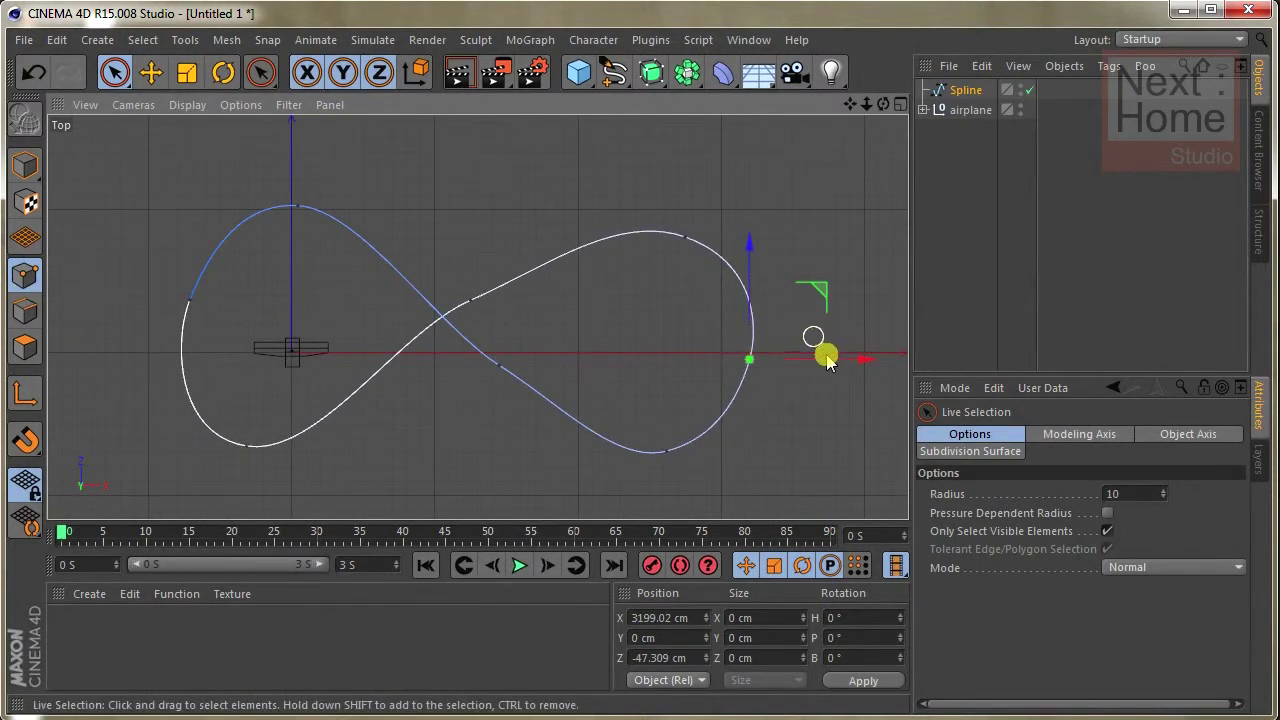
pyautogui.moveTo(846, 361); pyautogui.dragTo(850, 360)
pyautogui.click(557, 314)
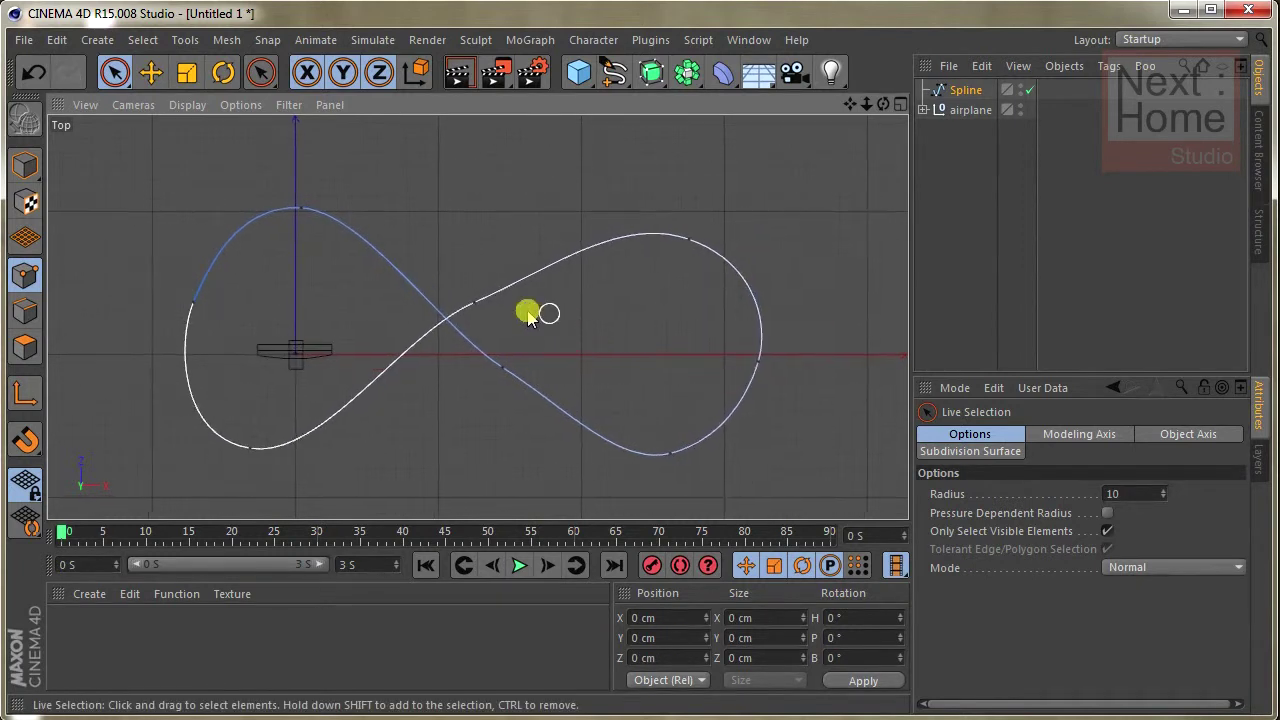
pyautogui.keyDown('alt'); pyautogui.moveTo(526, 311); pyautogui.dragTo(547, 308, button='middle'); pyautogui.keyUp('alt')
pyautogui.scroll(1, 540, 306)
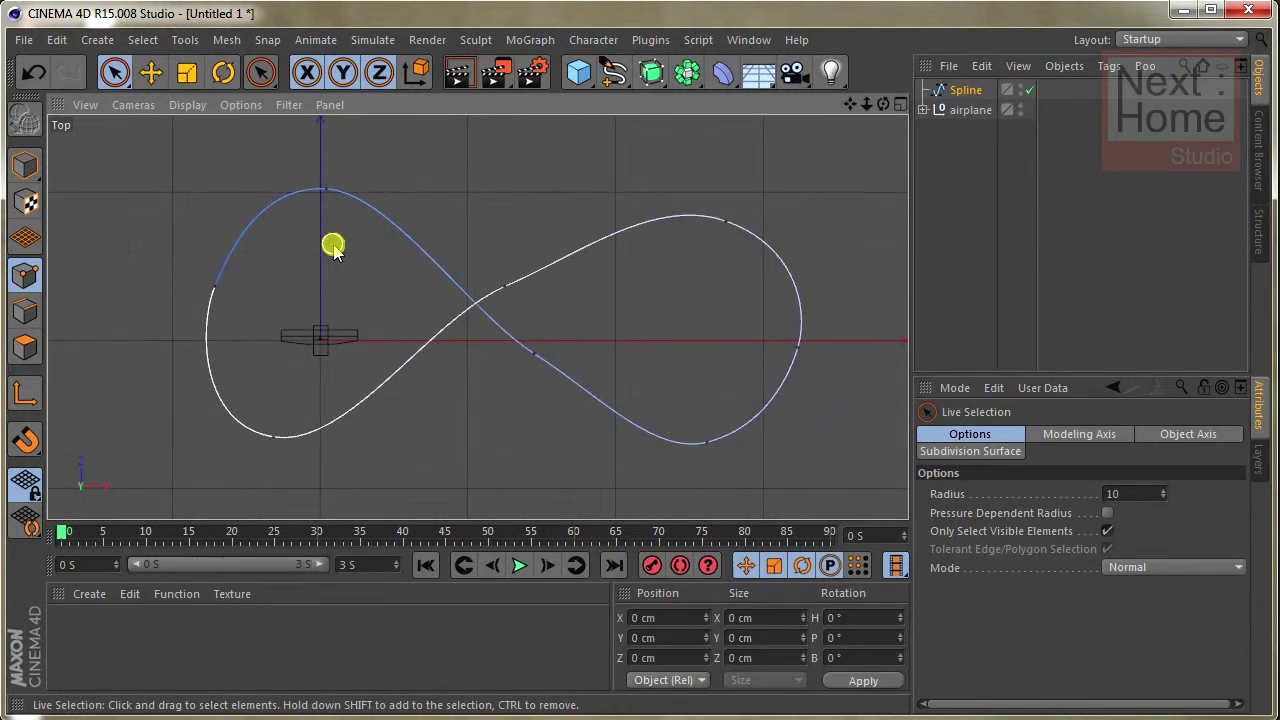
pyautogui.press('F1')
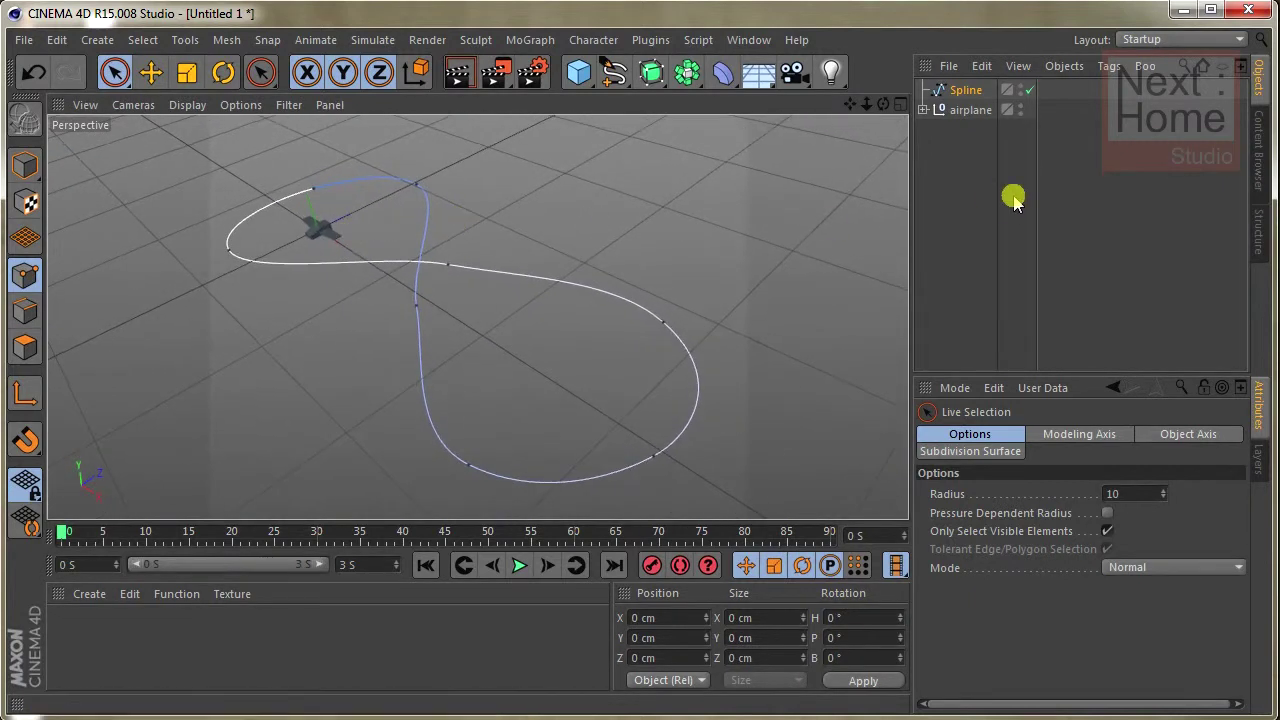
# - Add a Null object and drag the airplane onto it as its child
pyautogui.click(960, 158)
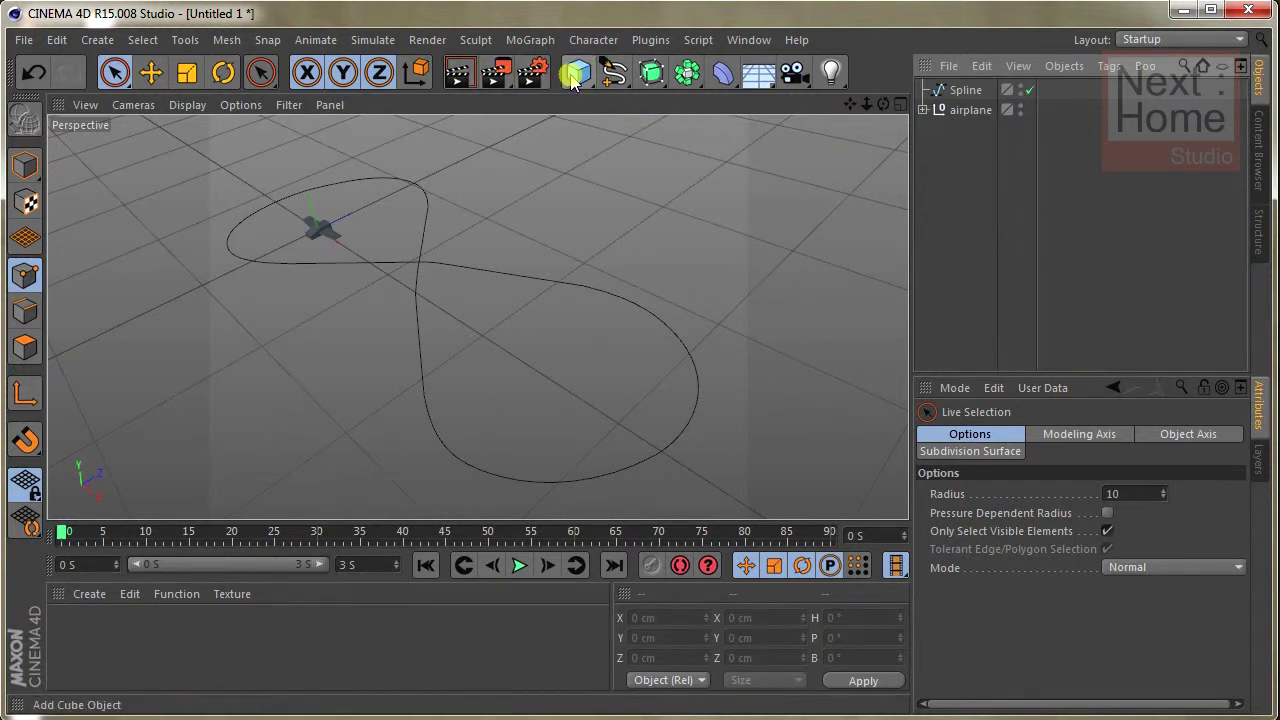
pyautogui.moveTo(575, 80); pyautogui.dragTo(654, 106)
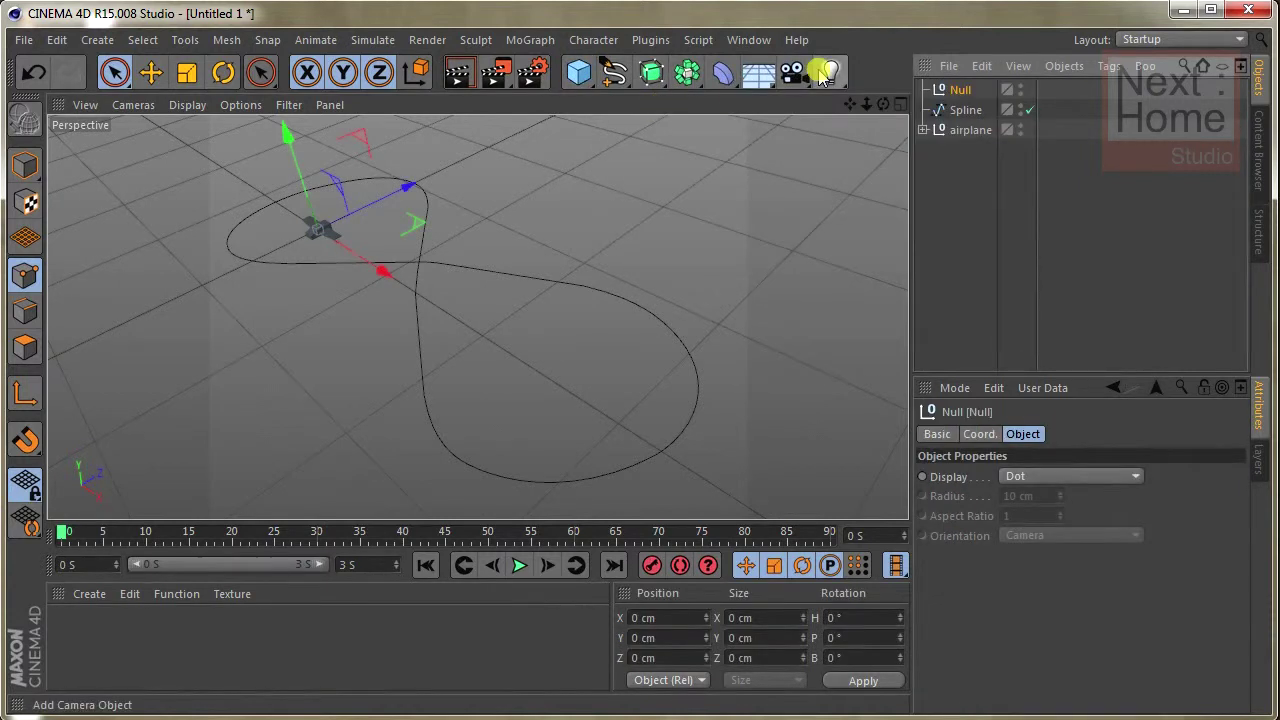
pyautogui.click(958, 130)
pyautogui.moveTo(958, 131); pyautogui.dragTo(955, 92)
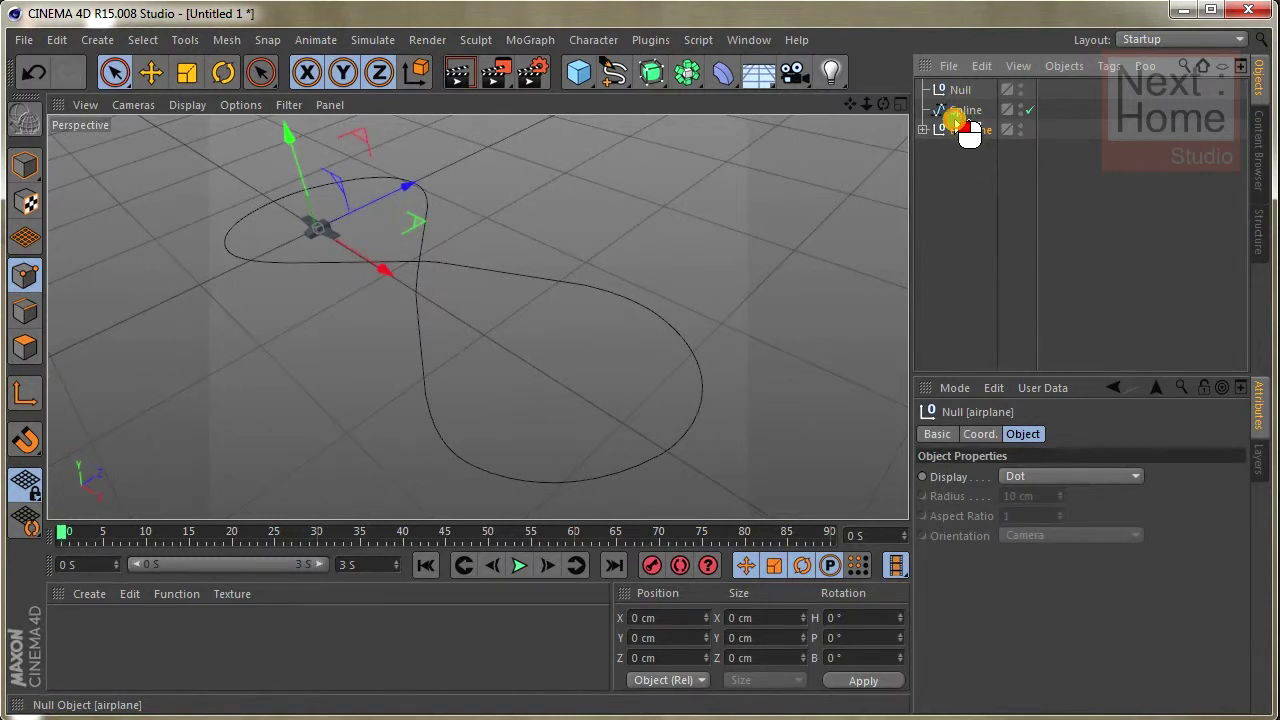
pyautogui.moveTo(955, 90); pyautogui.dragTo(953, 93)
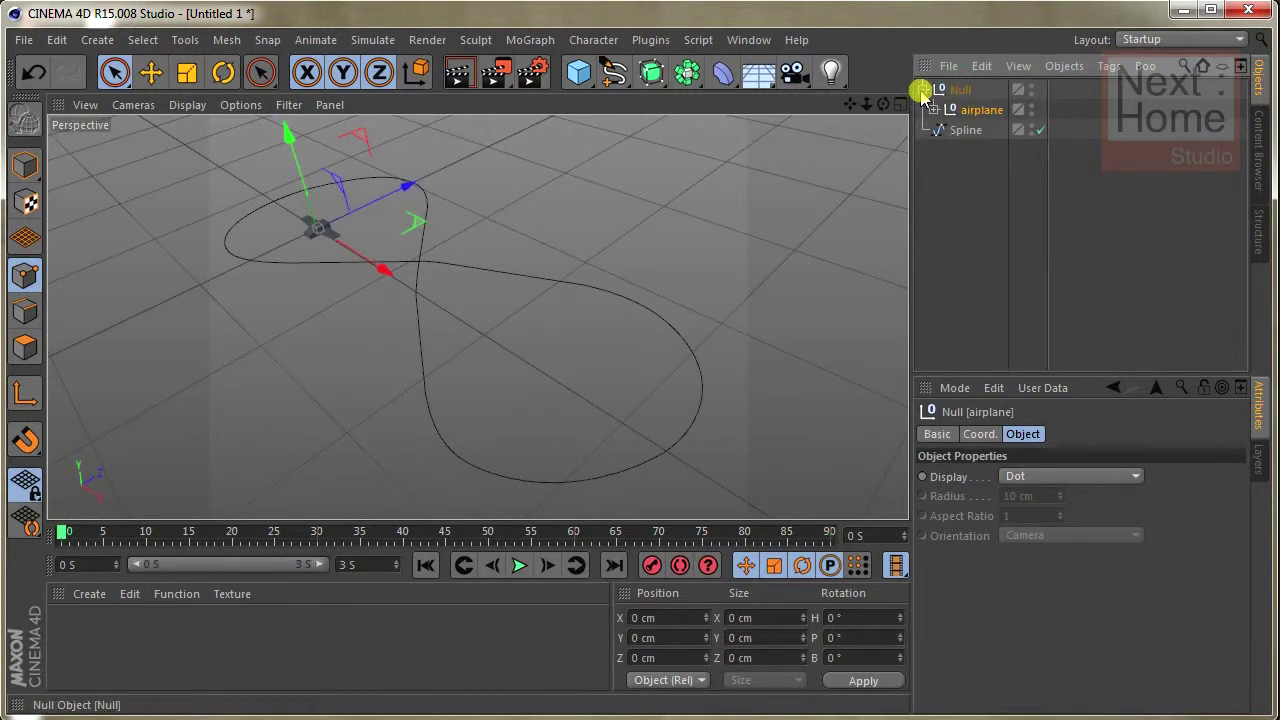
# - Collapse the Null's children and leave the Null selected in the Object Manager
pyautogui.click(923, 90)
pyautogui.click(960, 143)
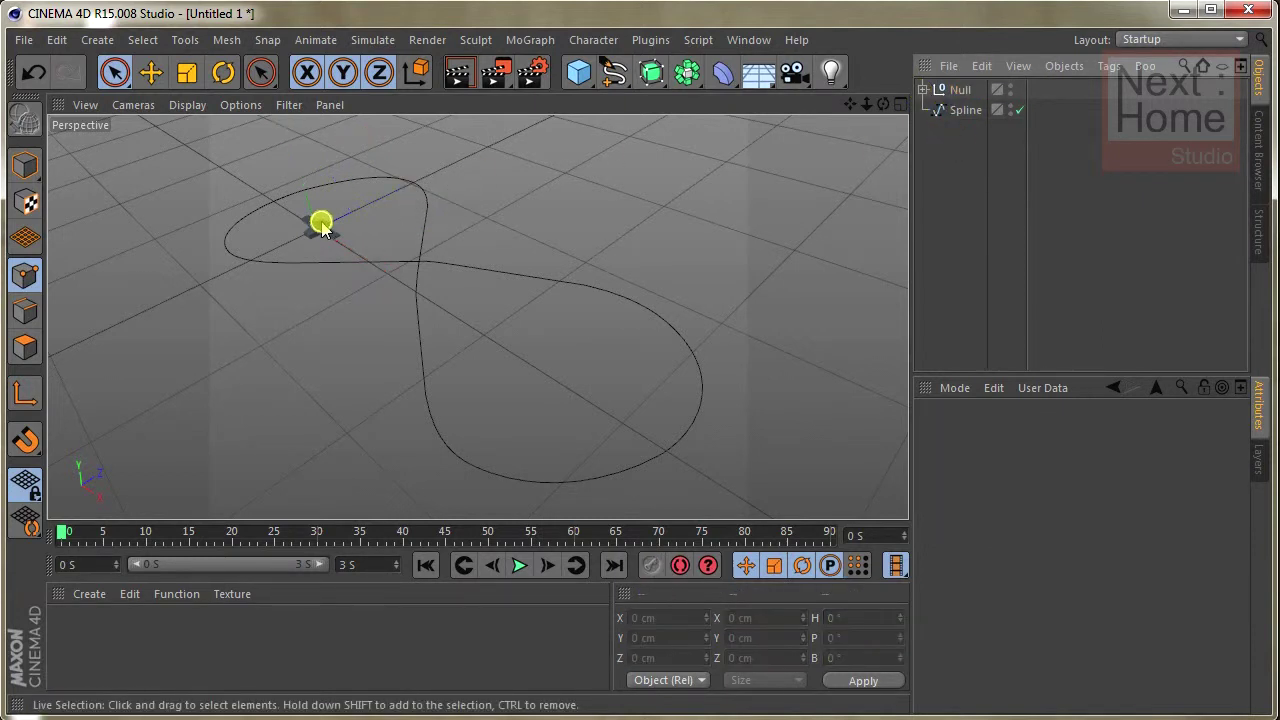
pyautogui.click(960, 90)
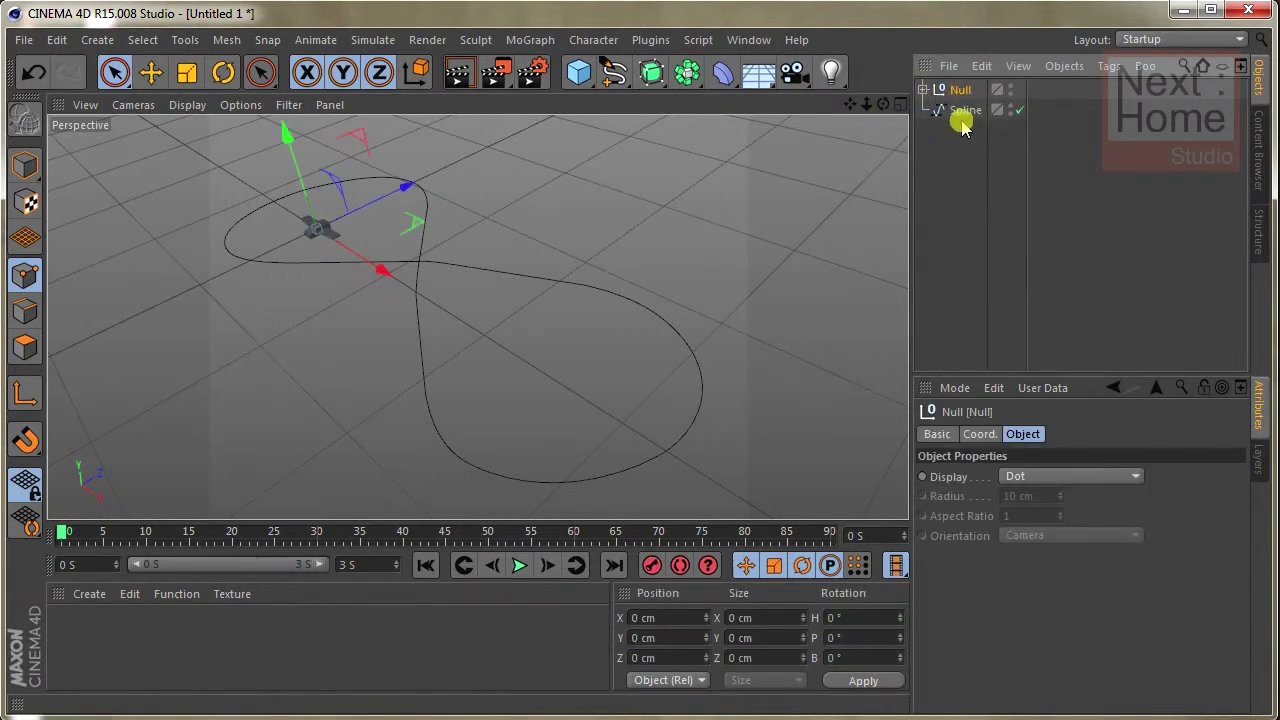
pyautogui.click(962, 112)
pyautogui.click(946, 138)
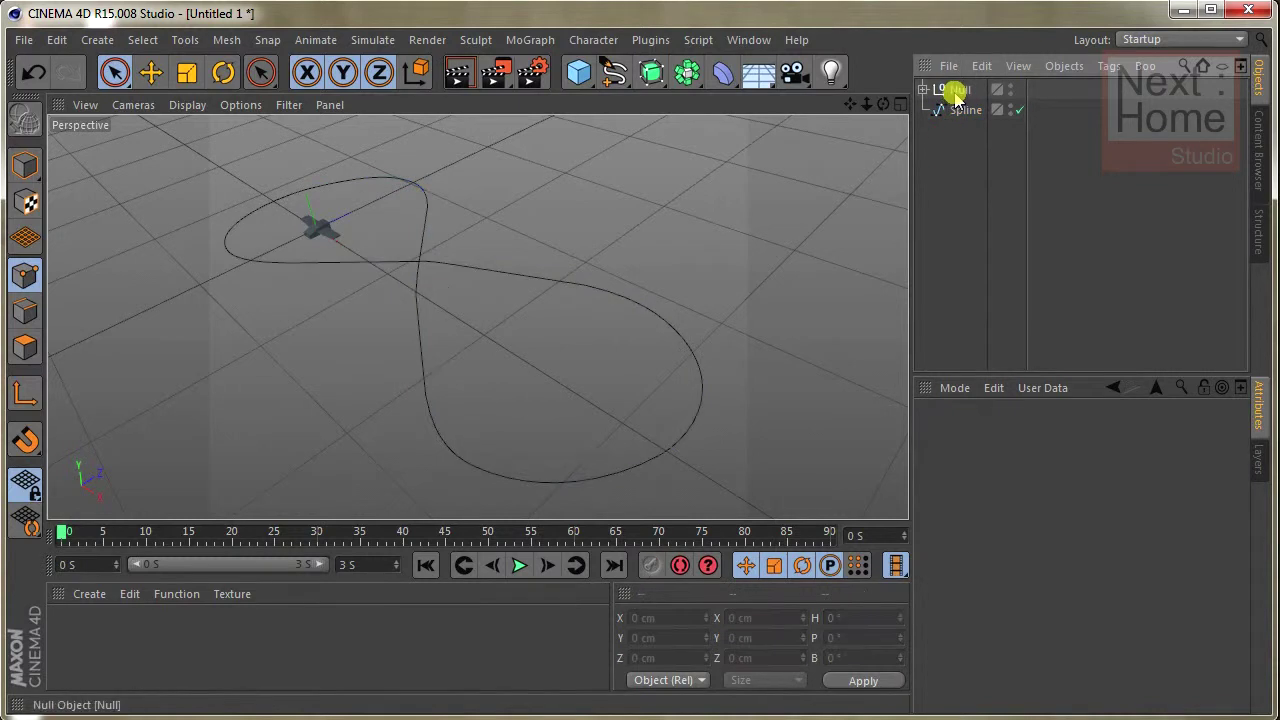
pyautogui.click(957, 92)
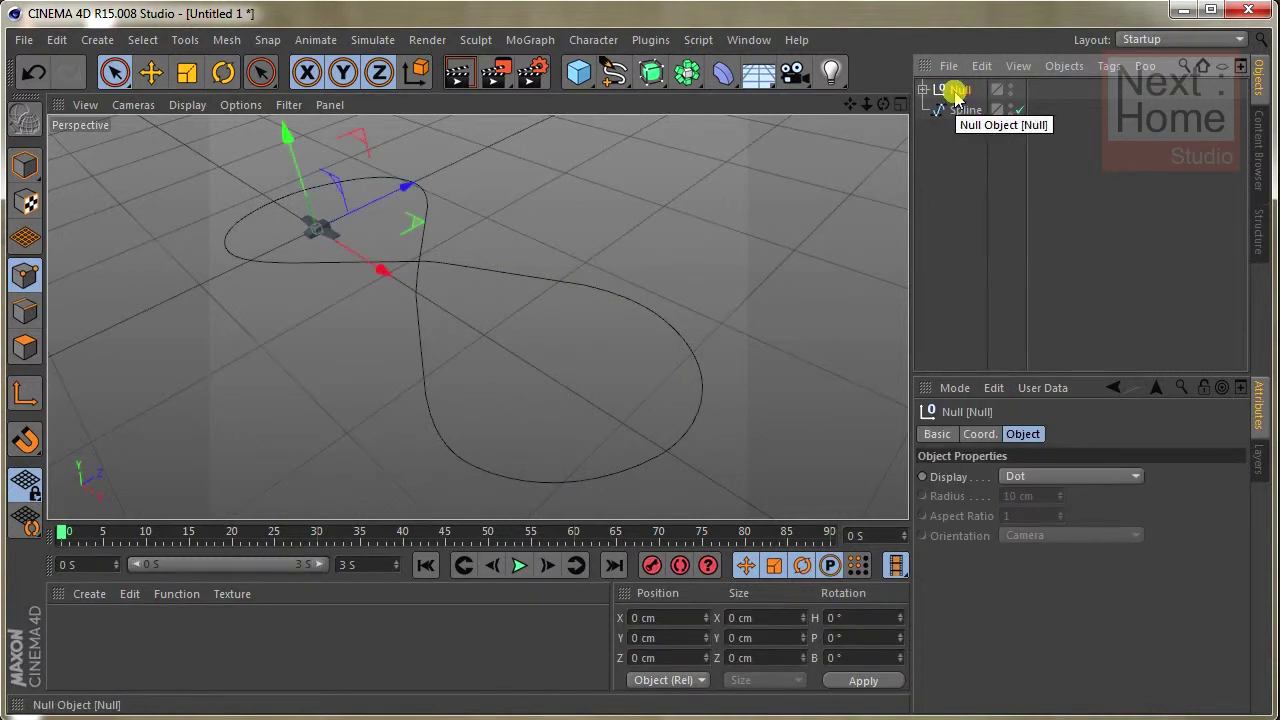
pyautogui.click(970, 135)
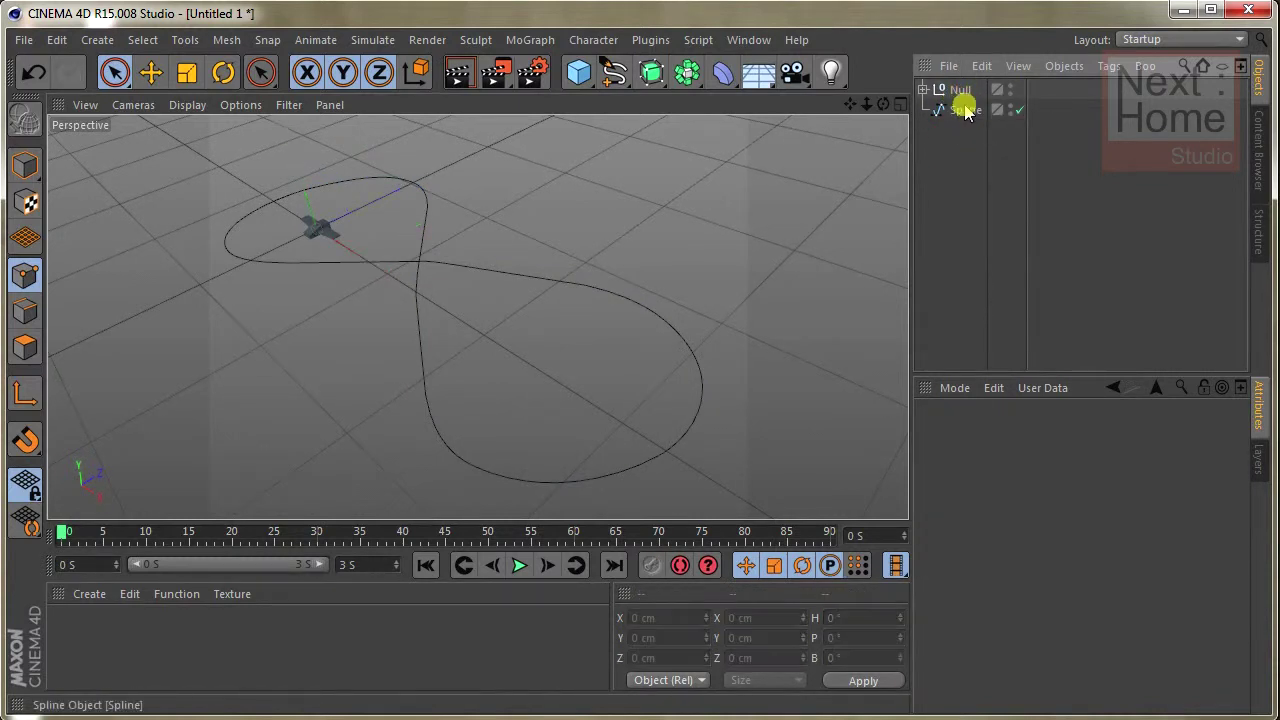
pyautogui.click(959, 92)
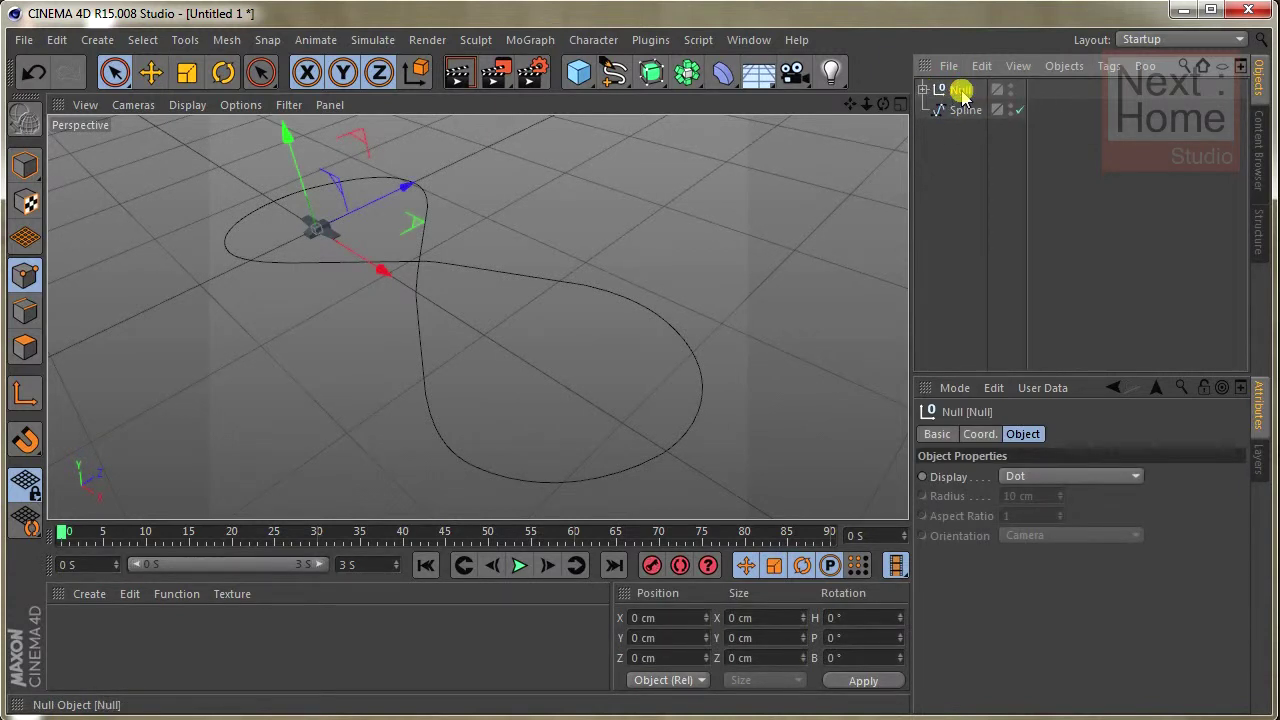
# - Add an Align to Spline tag to the Null and show its settings
pyautogui.rightClick(962, 93)
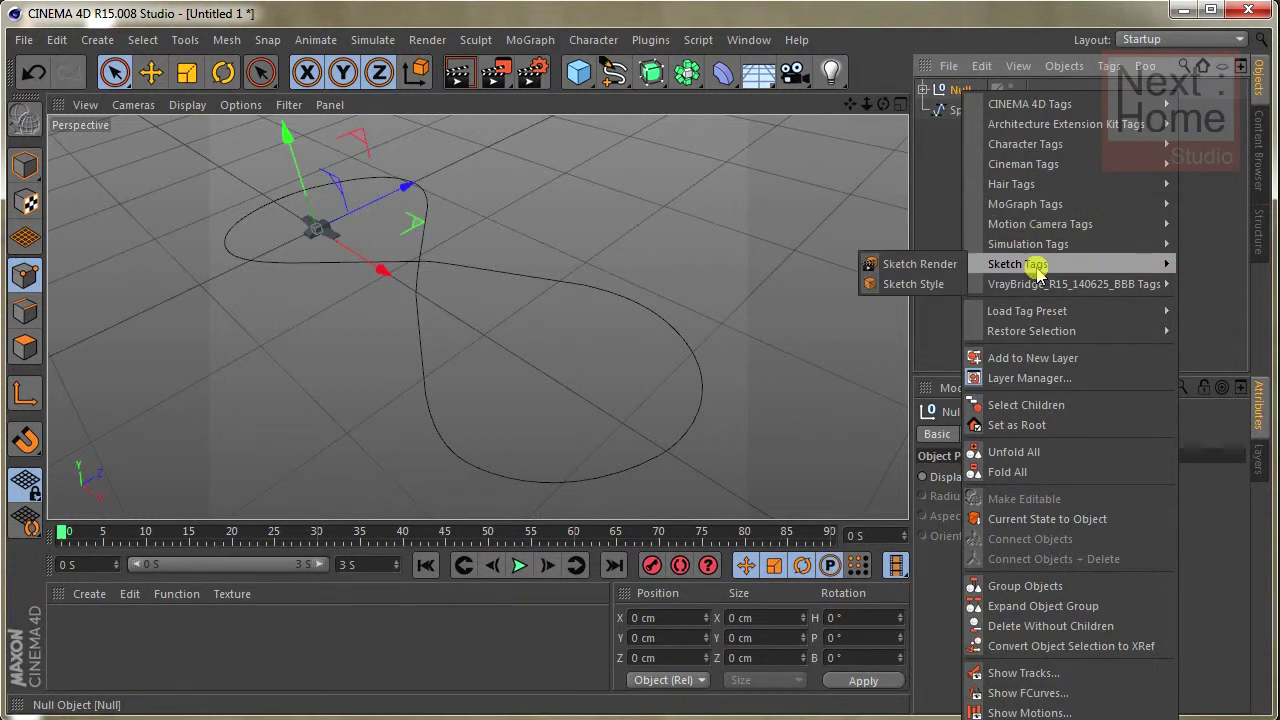
pyautogui.moveTo(1030, 104)
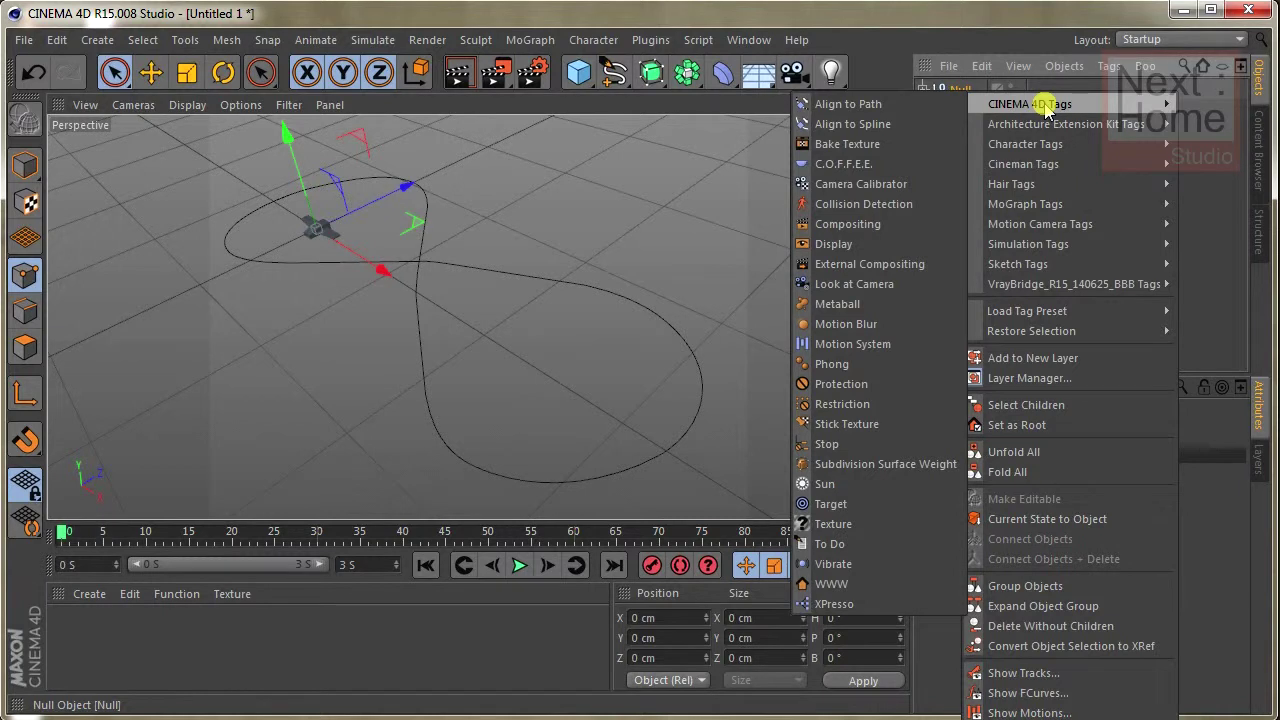
pyautogui.click(870, 128)
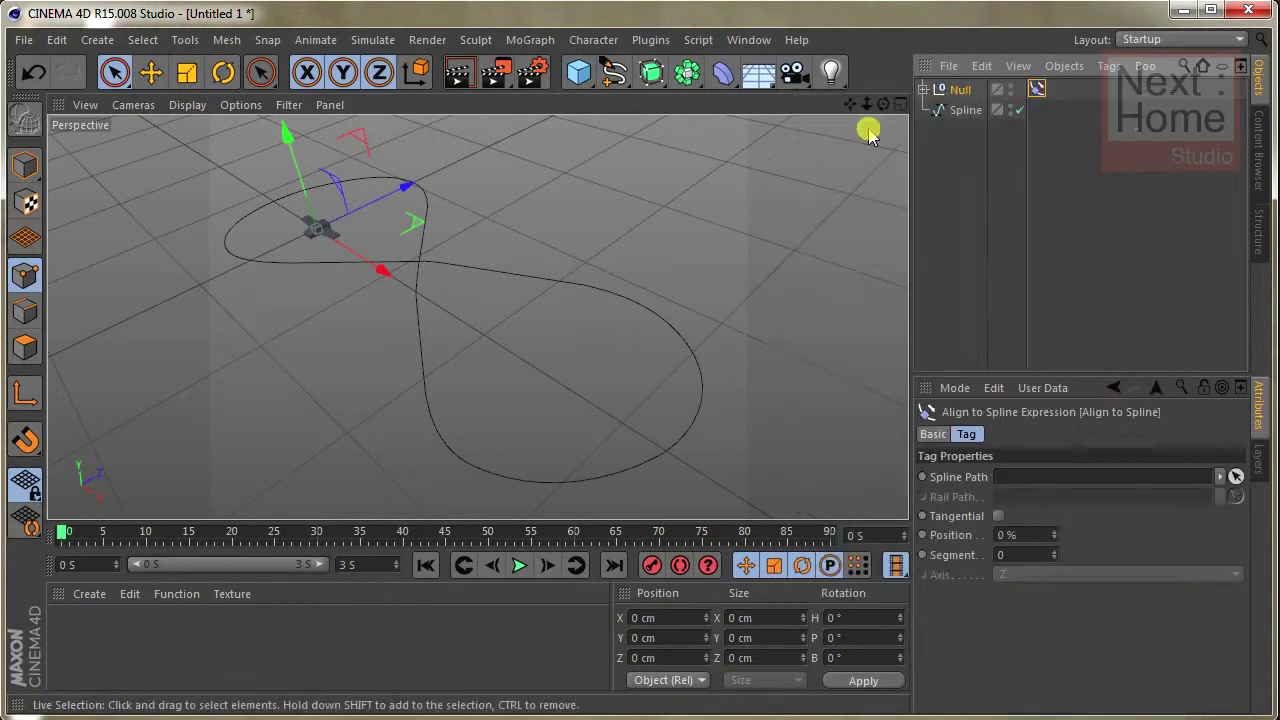
pyautogui.click(965, 109)
pyautogui.click(957, 90)
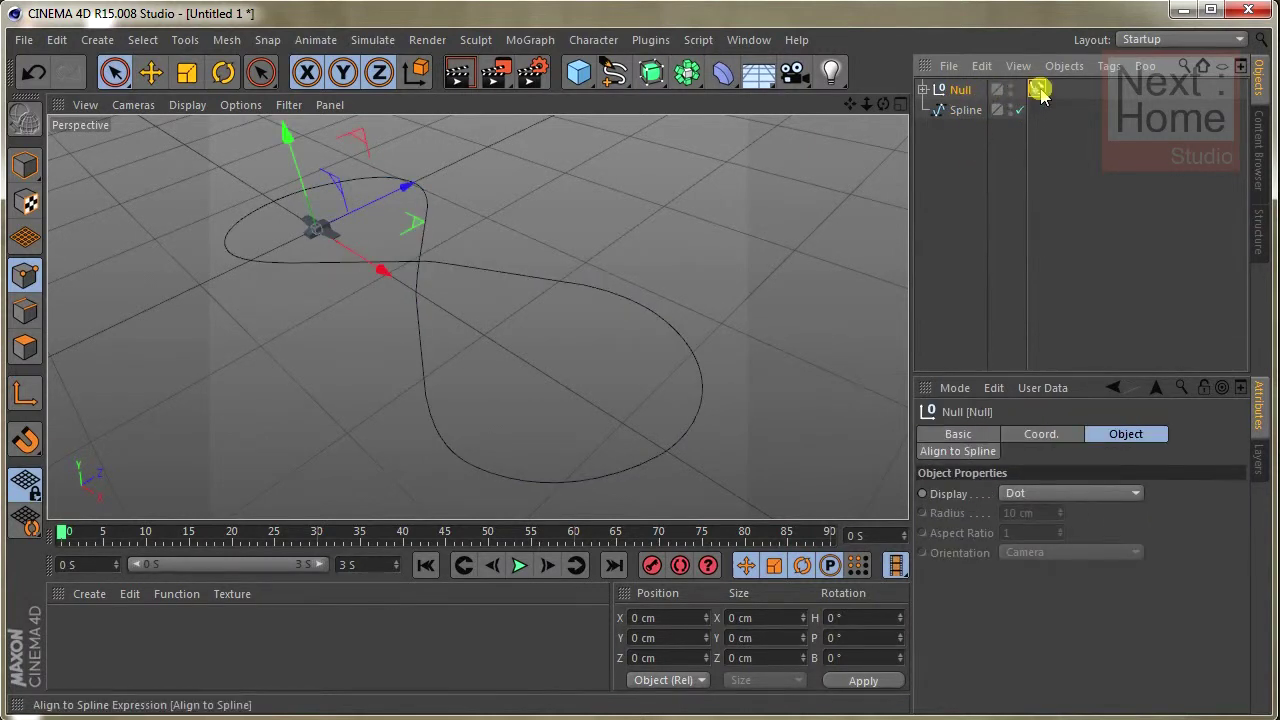
pyautogui.click(1038, 89)
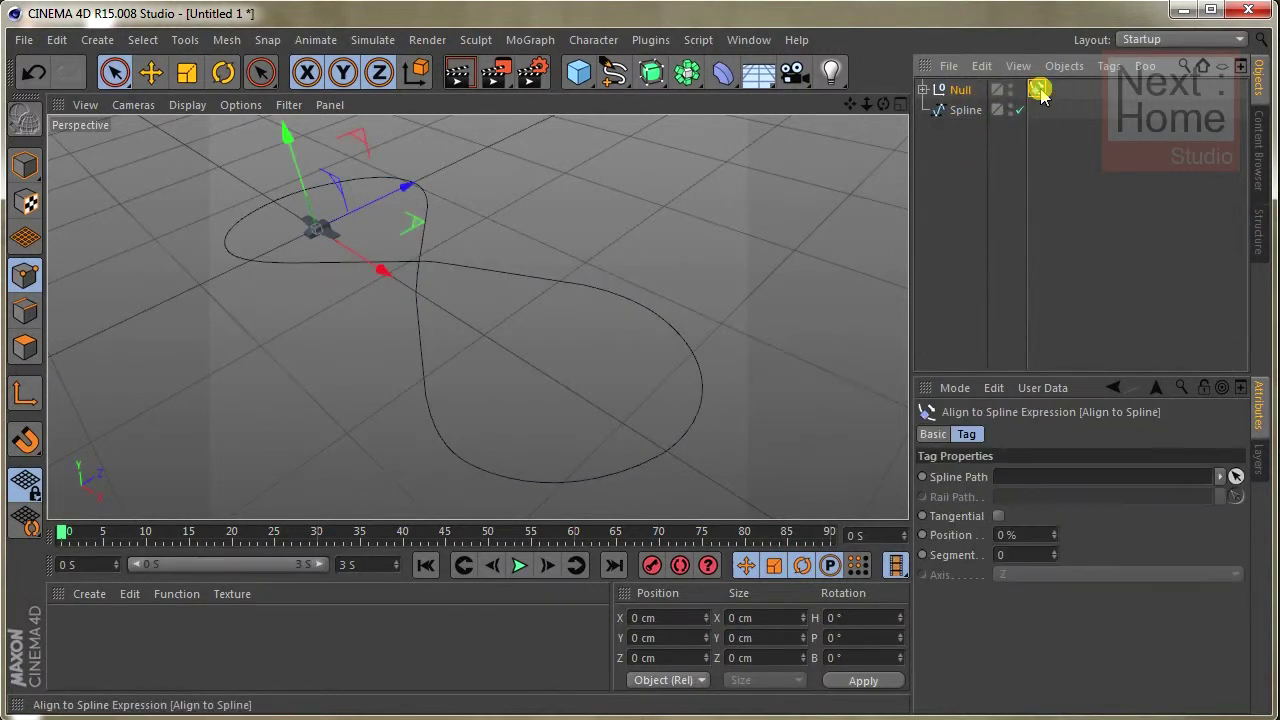
pyautogui.click(957, 91)
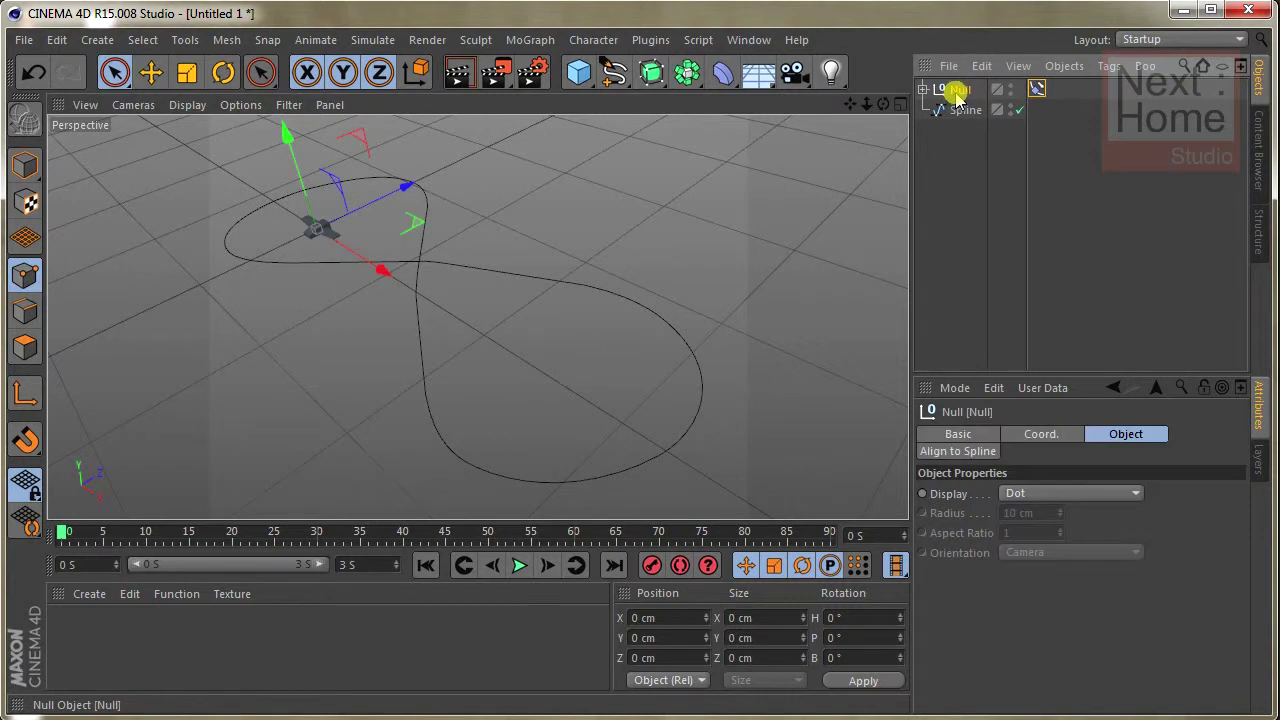
pyautogui.click(1038, 90)
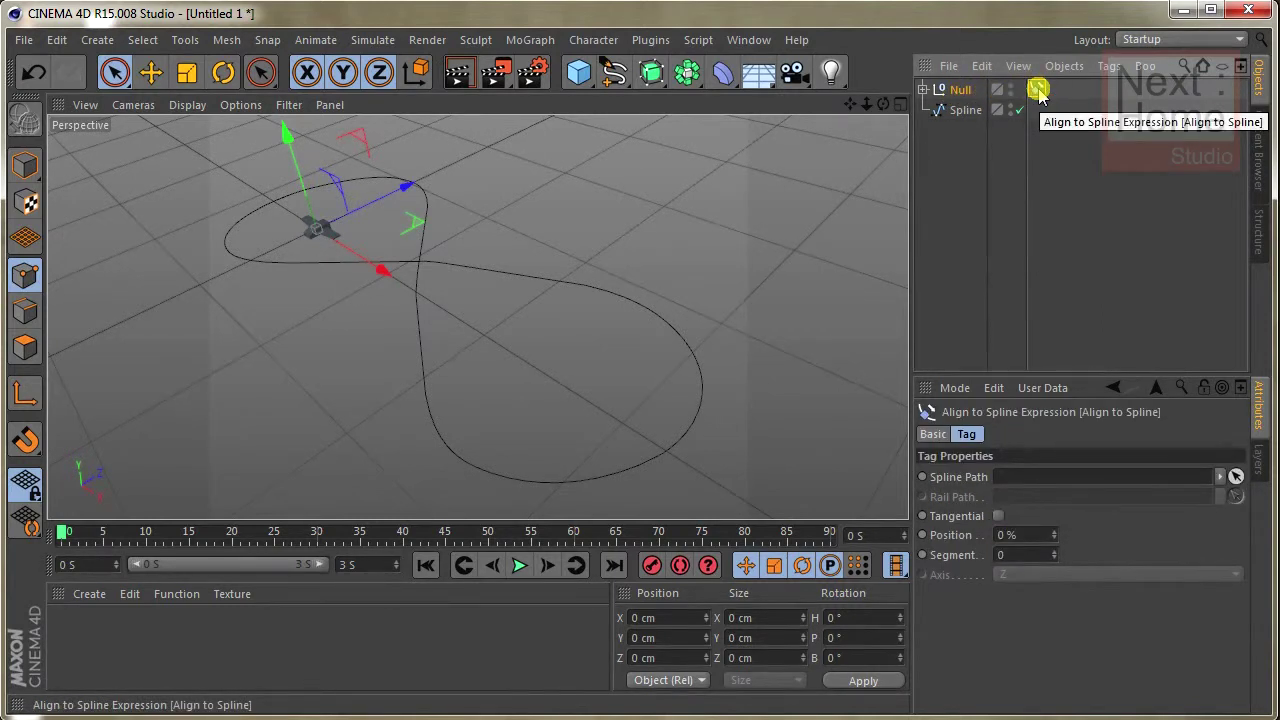
# - Drag the Spline object into the tag's Spline Path field and zoom in on the plane
pyautogui.click(960, 114)
pyautogui.click(1038, 90)
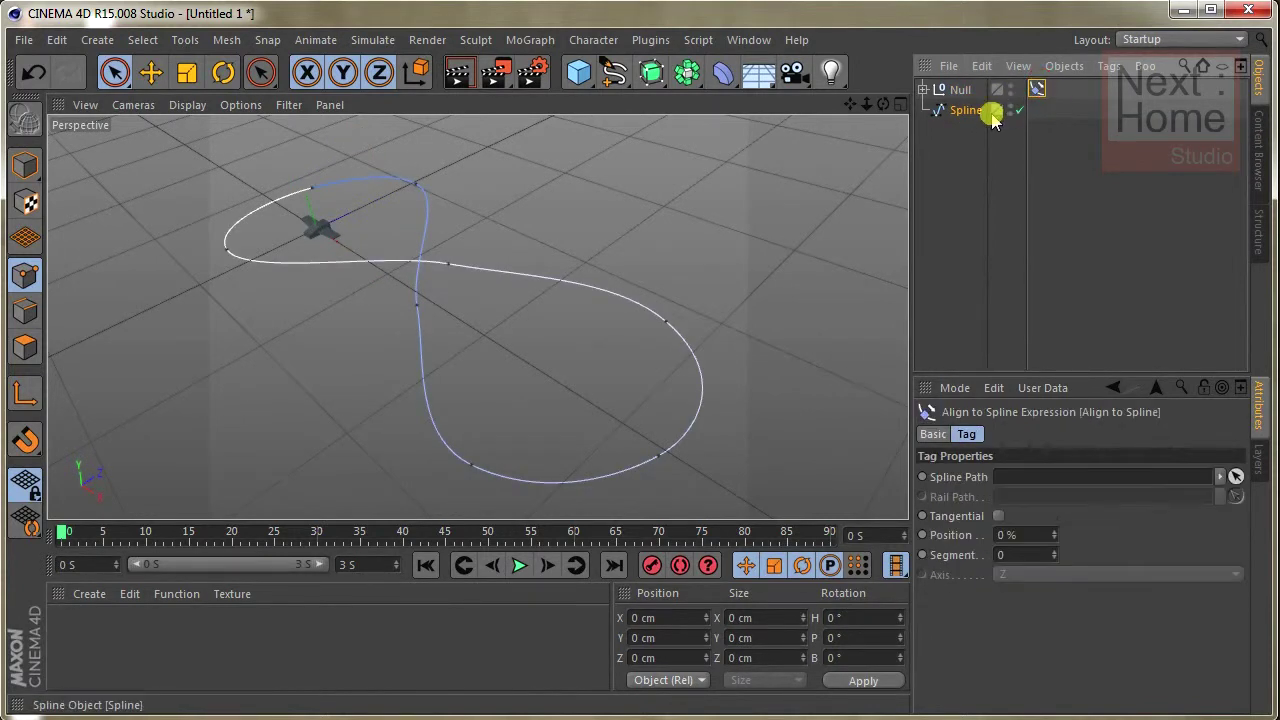
pyautogui.moveTo(966, 110); pyautogui.dragTo(1082, 485)
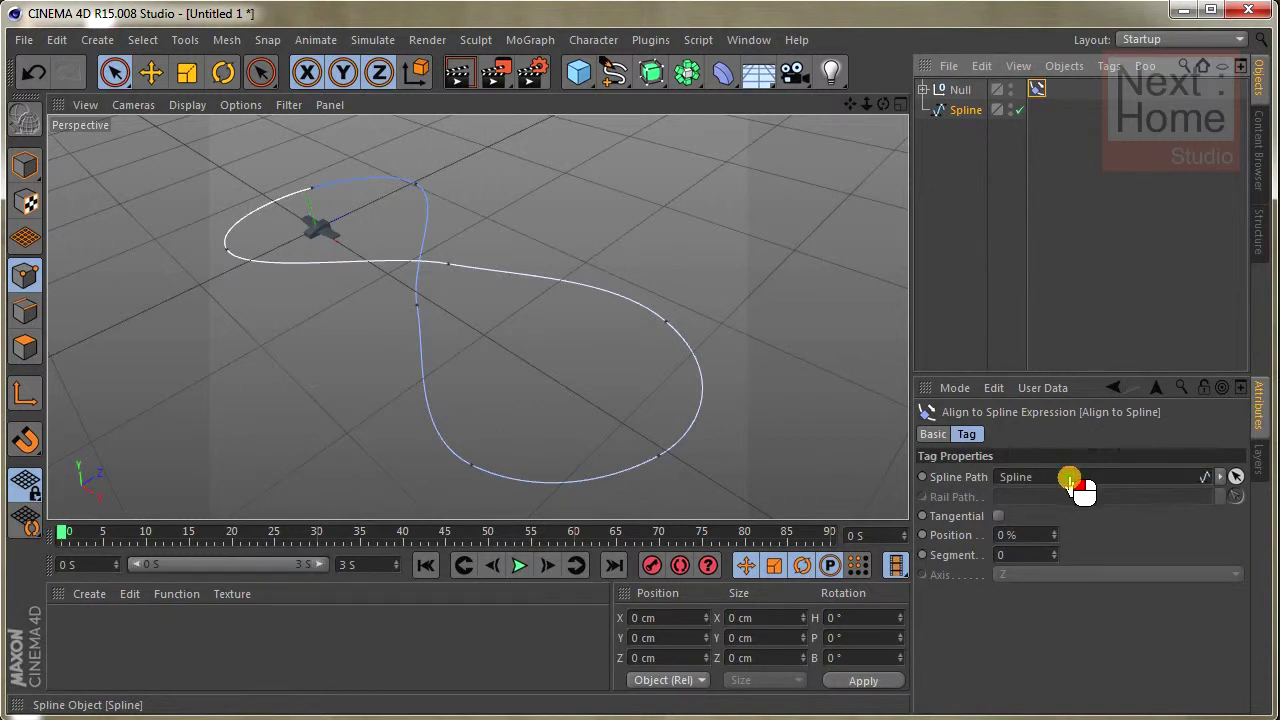
pyautogui.moveTo(362, 212)
pyautogui.keyDown('alt'); pyautogui.mouseDown()
pyautogui.moveTo(472, 197)
pyautogui.moveTo(414, 189)
pyautogui.moveTo(434, 180)
pyautogui.moveTo(412, 218)
pyautogui.mouseUp(); pyautogui.keyUp('alt')
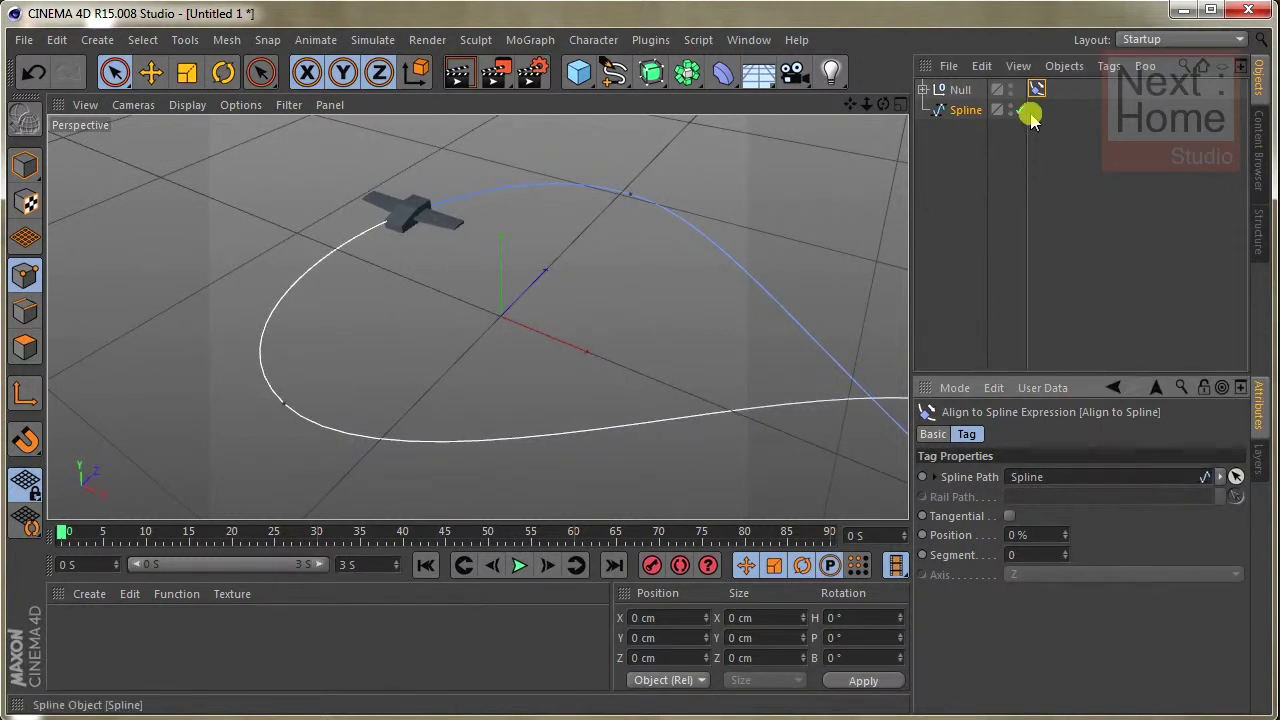
# - Clear the Spline Path link and move the Null along X to test it
pyautogui.click(1236, 476)
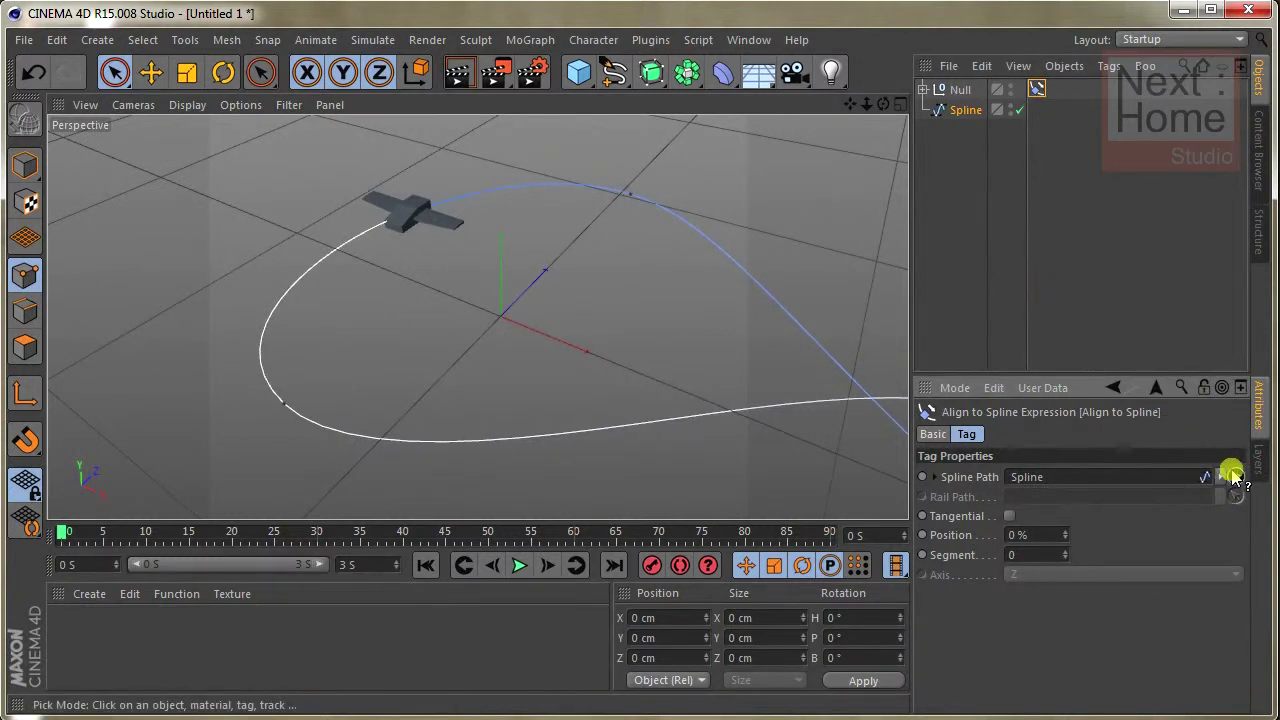
pyautogui.rightClick(1218, 478)
pyautogui.click(1201, 497)
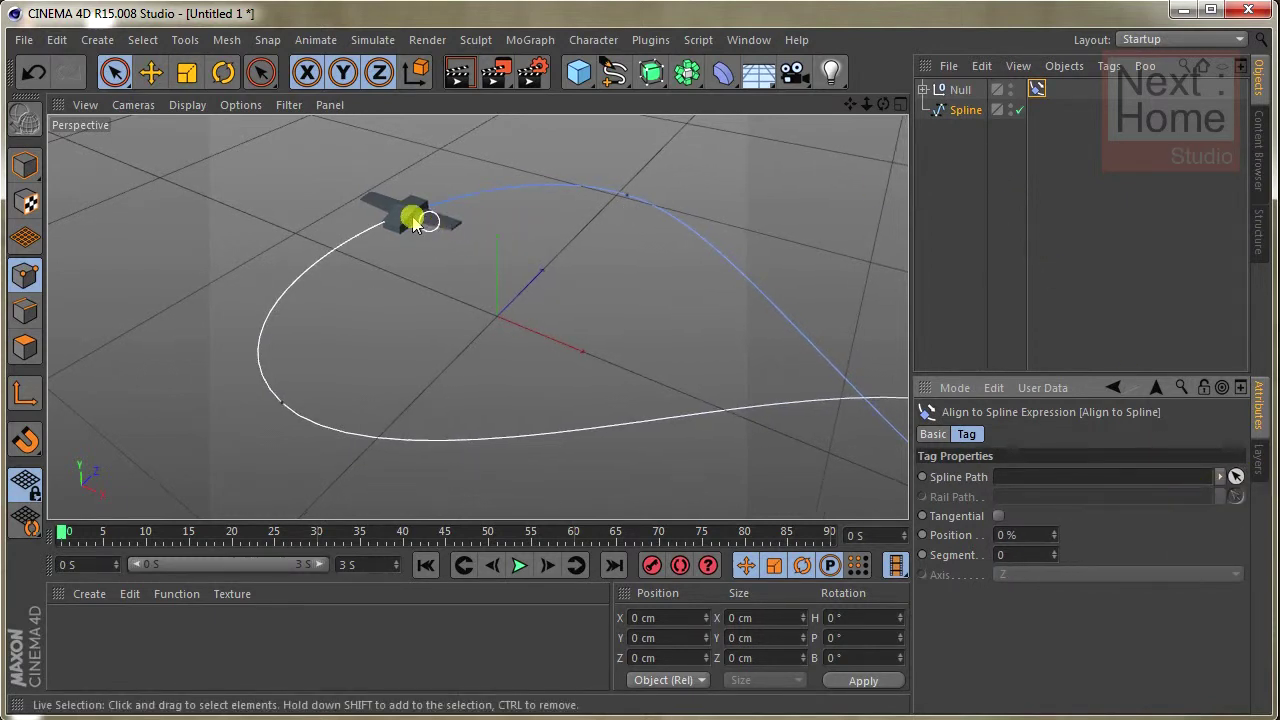
pyautogui.click(950, 92)
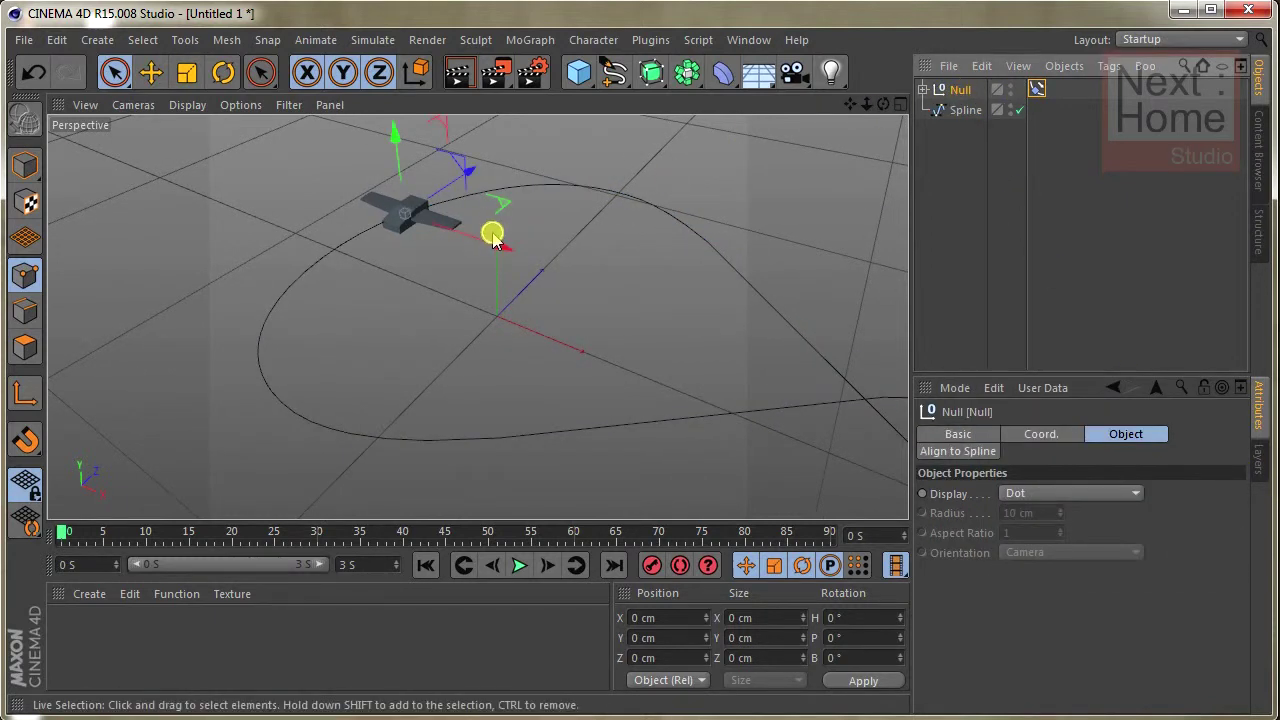
pyautogui.moveTo(503, 246); pyautogui.dragTo(675, 296)
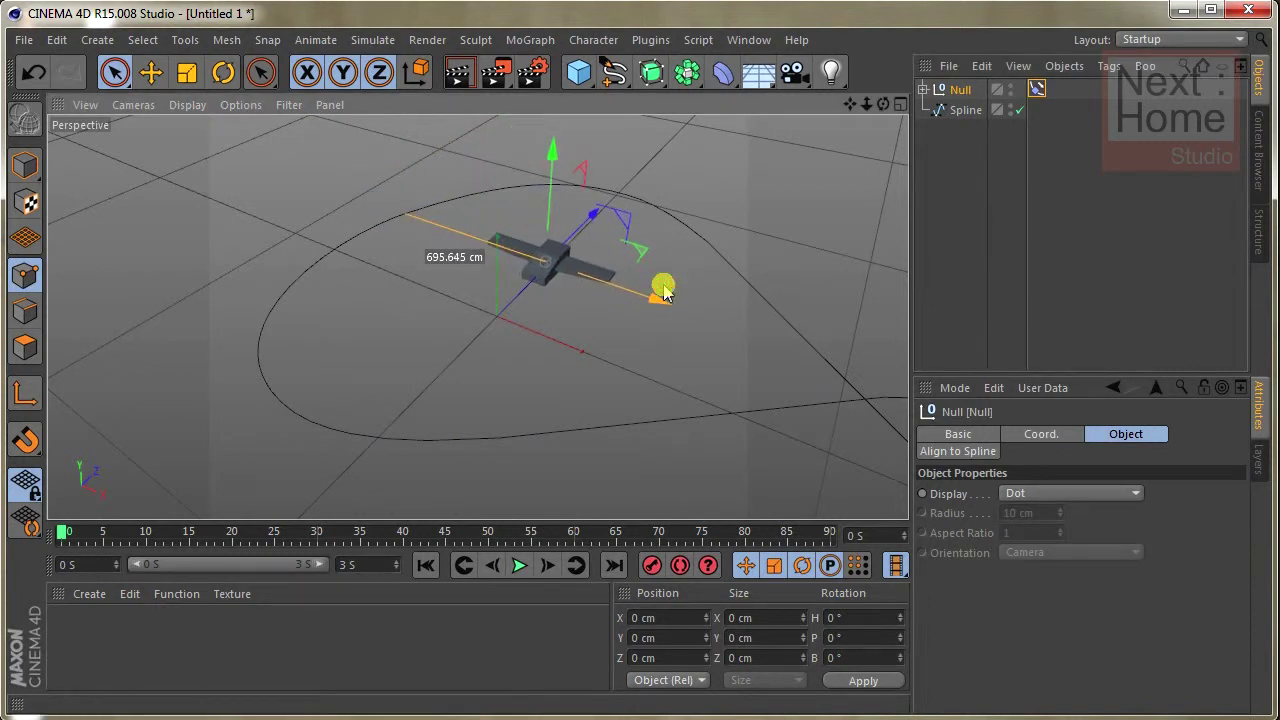
# - Drag the Spline back into the Align to Spline tag's Spline Path field
pyautogui.click(1038, 90)
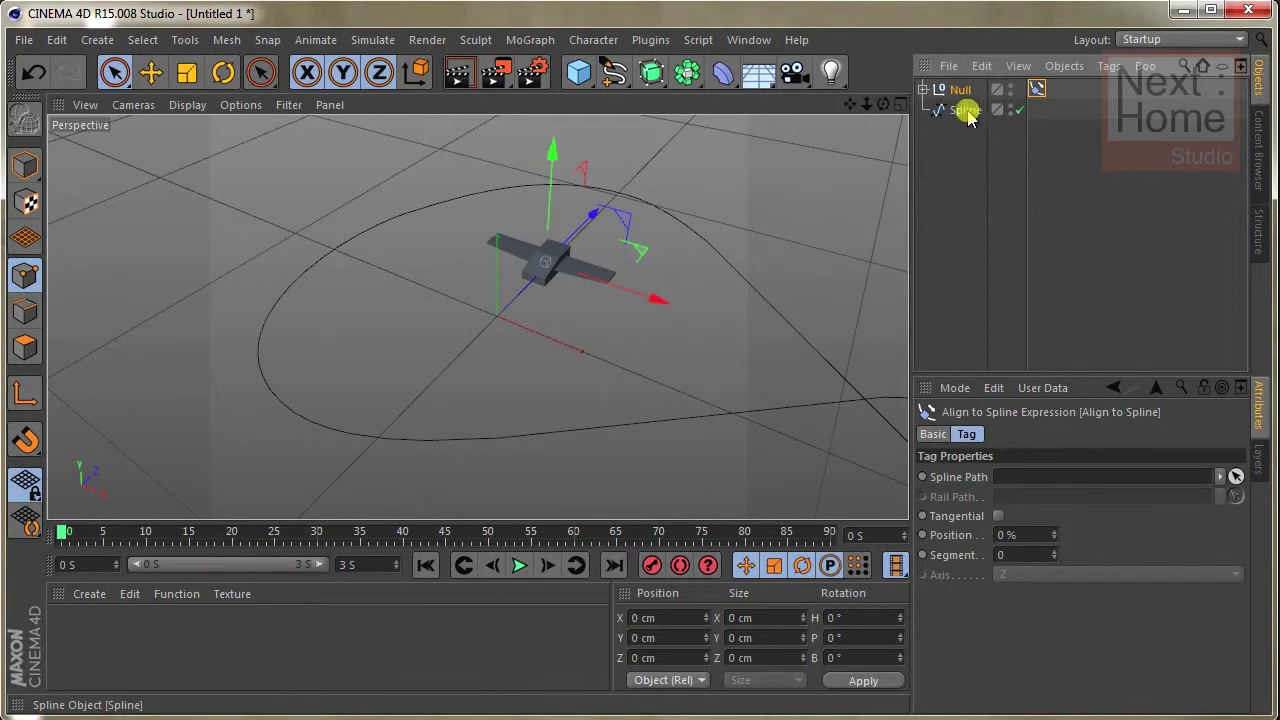
pyautogui.moveTo(968, 117); pyautogui.dragTo(1082, 480)
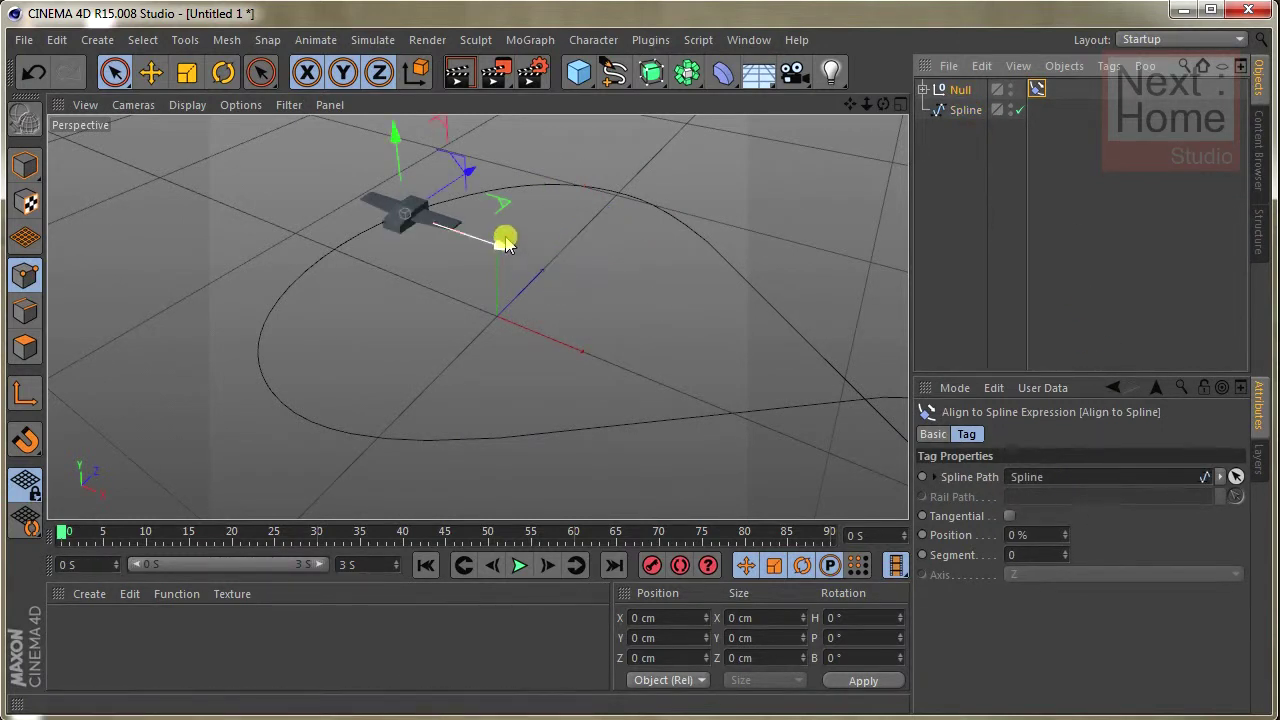
pyautogui.keyDown('alt'); pyautogui.moveTo(489, 434); pyautogui.dragTo(766, 457); pyautogui.keyUp('alt')
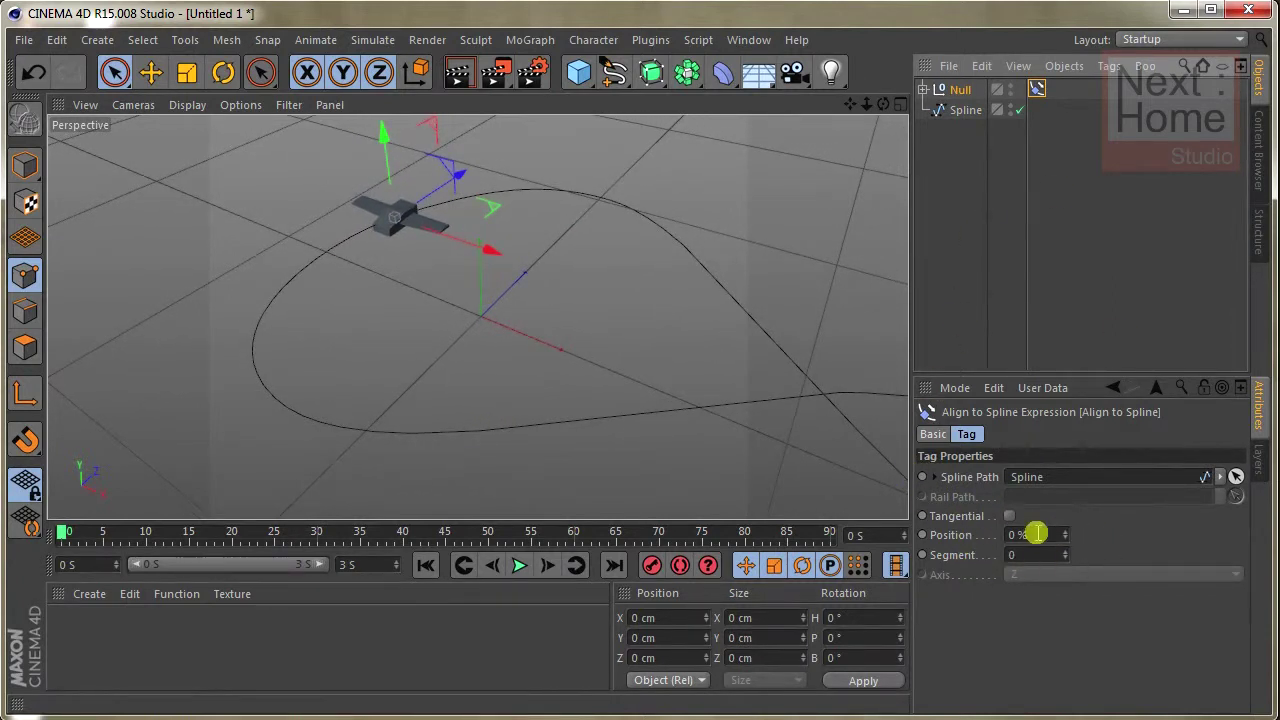
# - Slide the Align to Spline Position value back and forth, settling at 16%
pyautogui.moveTo(1066, 537); pyautogui.dragTo(1068, 538)
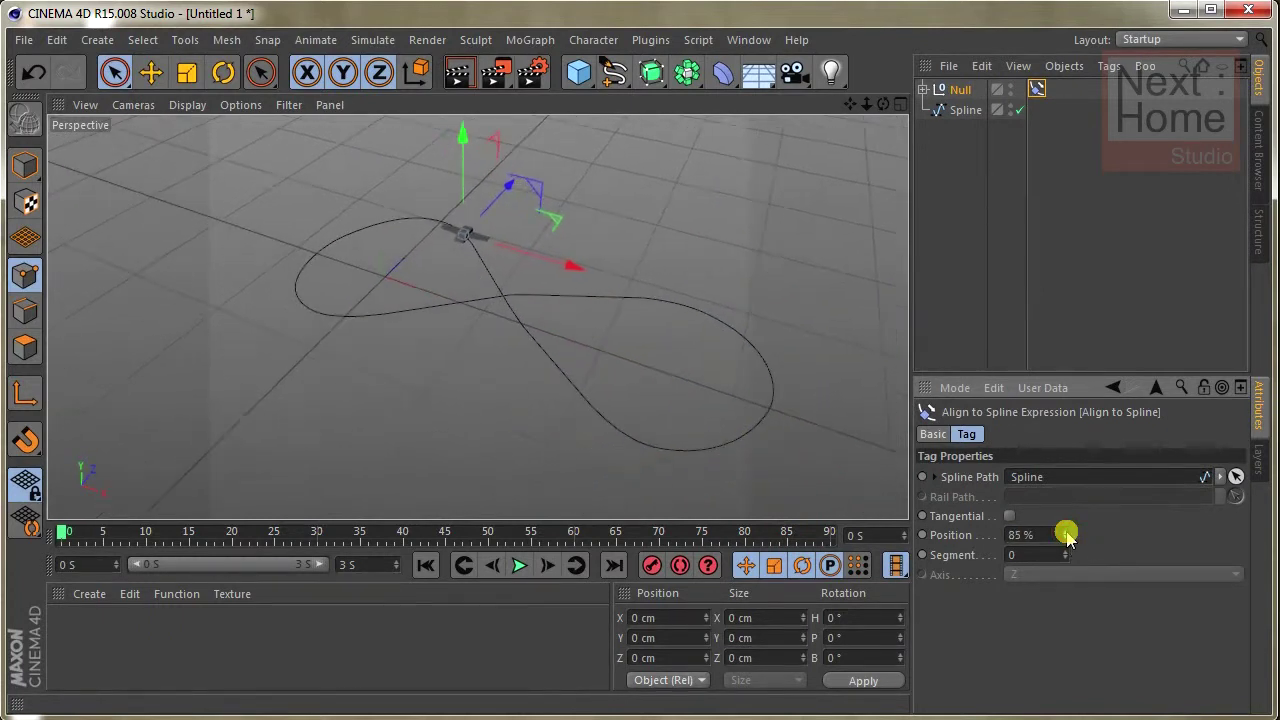
pyautogui.keyDown('alt'); pyautogui.moveTo(523, 214); pyautogui.dragTo(593, 177); pyautogui.keyUp('alt')
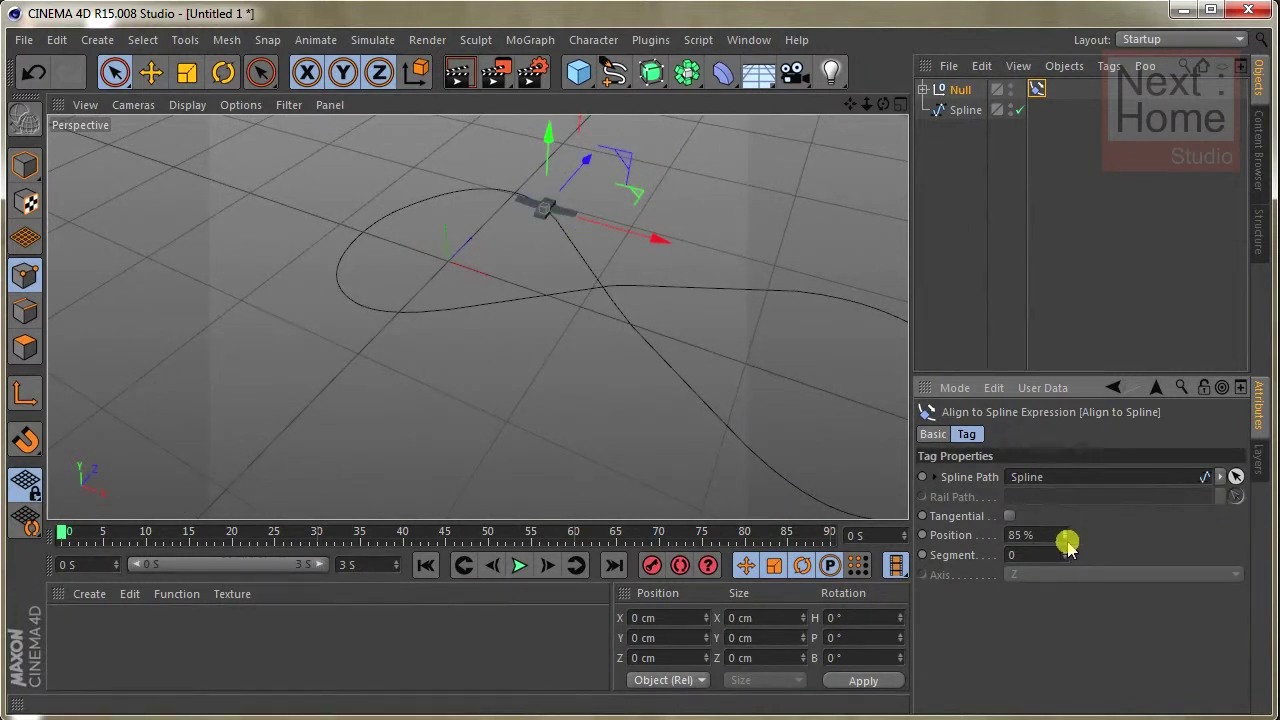
pyautogui.moveTo(1068, 541)
pyautogui.mouseDown()
pyautogui.moveTo(1080, 538)
pyautogui.moveTo(1068, 540)
pyautogui.mouseUp()
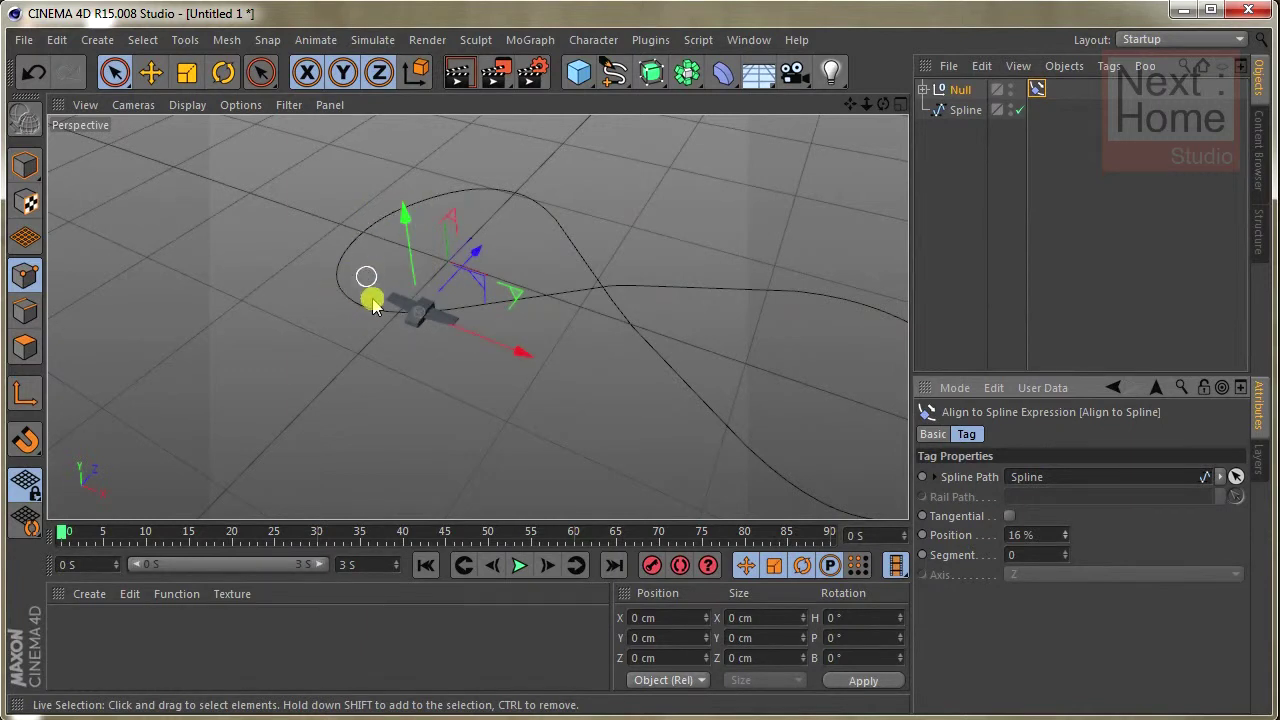
# - Turn on Tangential and set the path Position to 22%
pyautogui.click(1010, 516)
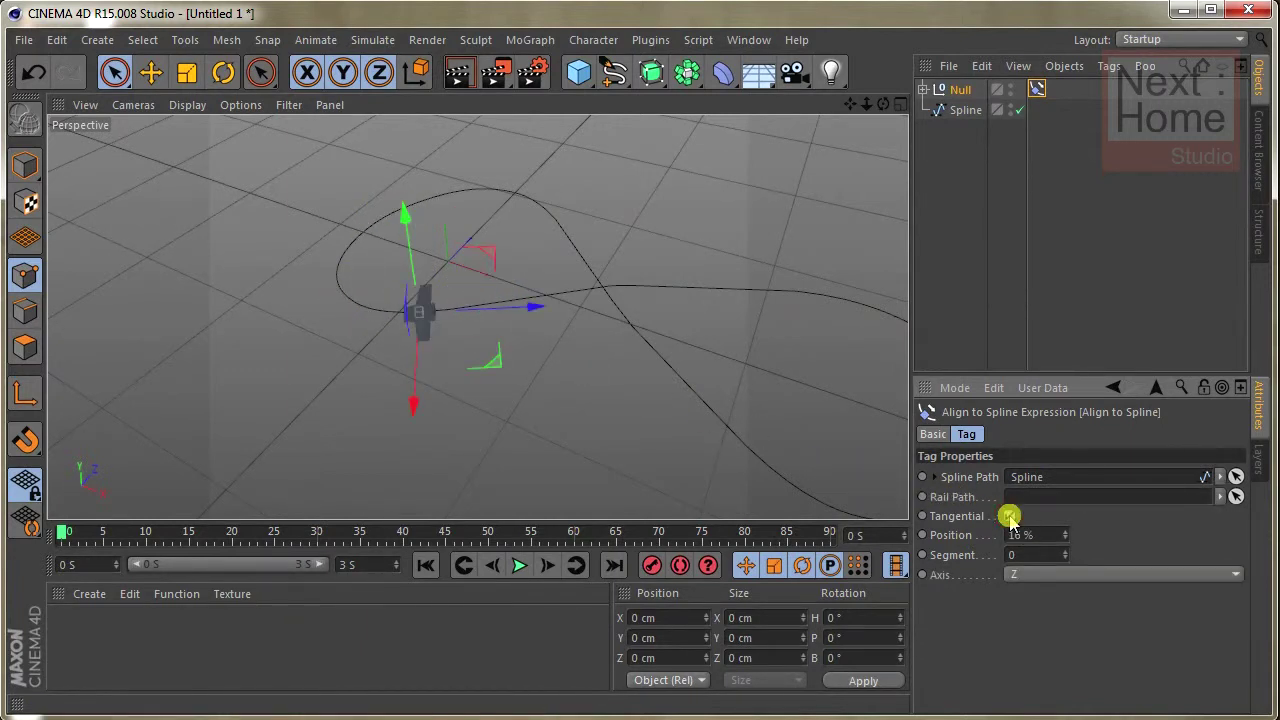
pyautogui.moveTo(1065, 540); pyautogui.dragTo(1080, 540)
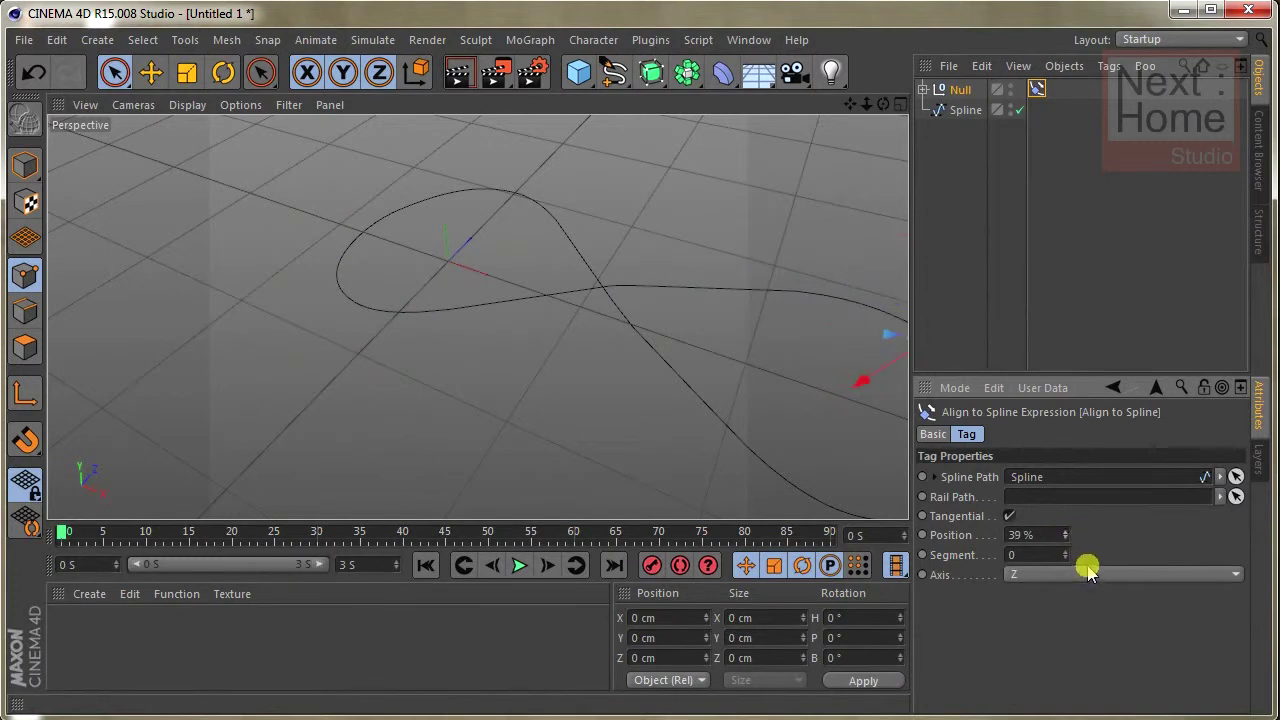
pyautogui.click(1072, 572)
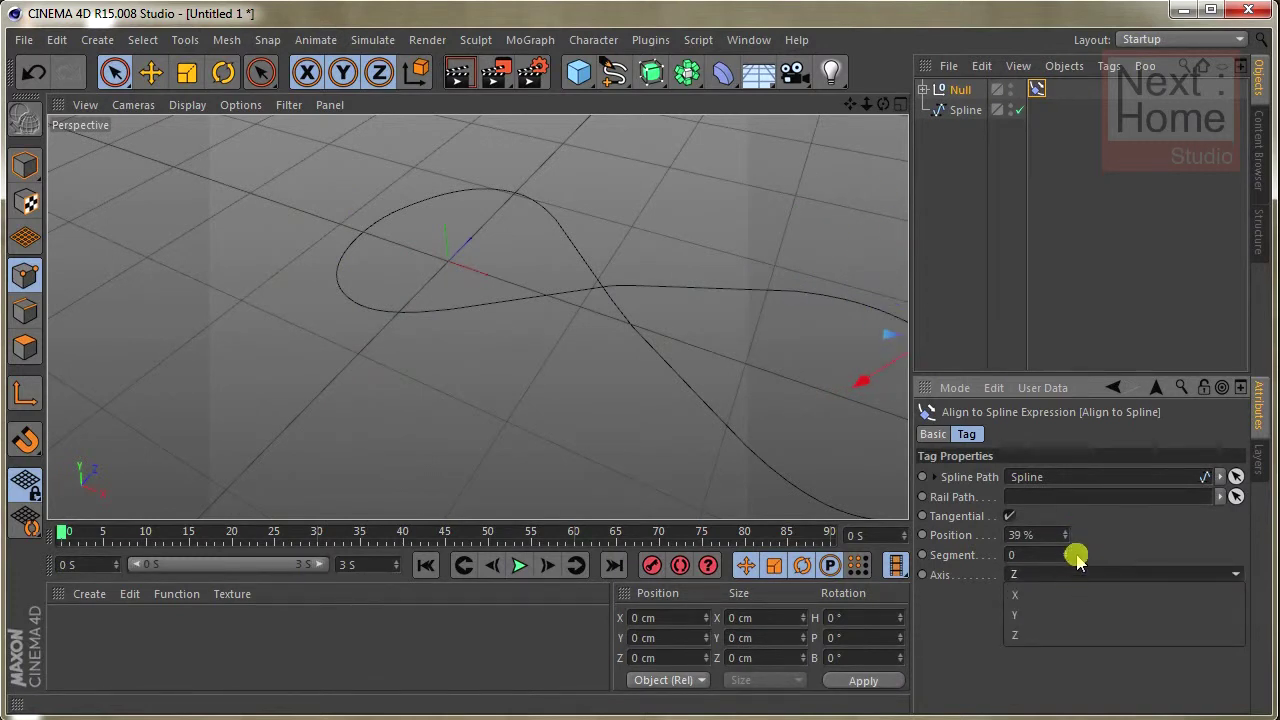
pyautogui.click(1068, 557)
pyautogui.moveTo(1063, 543); pyautogui.dragTo(1075, 566)
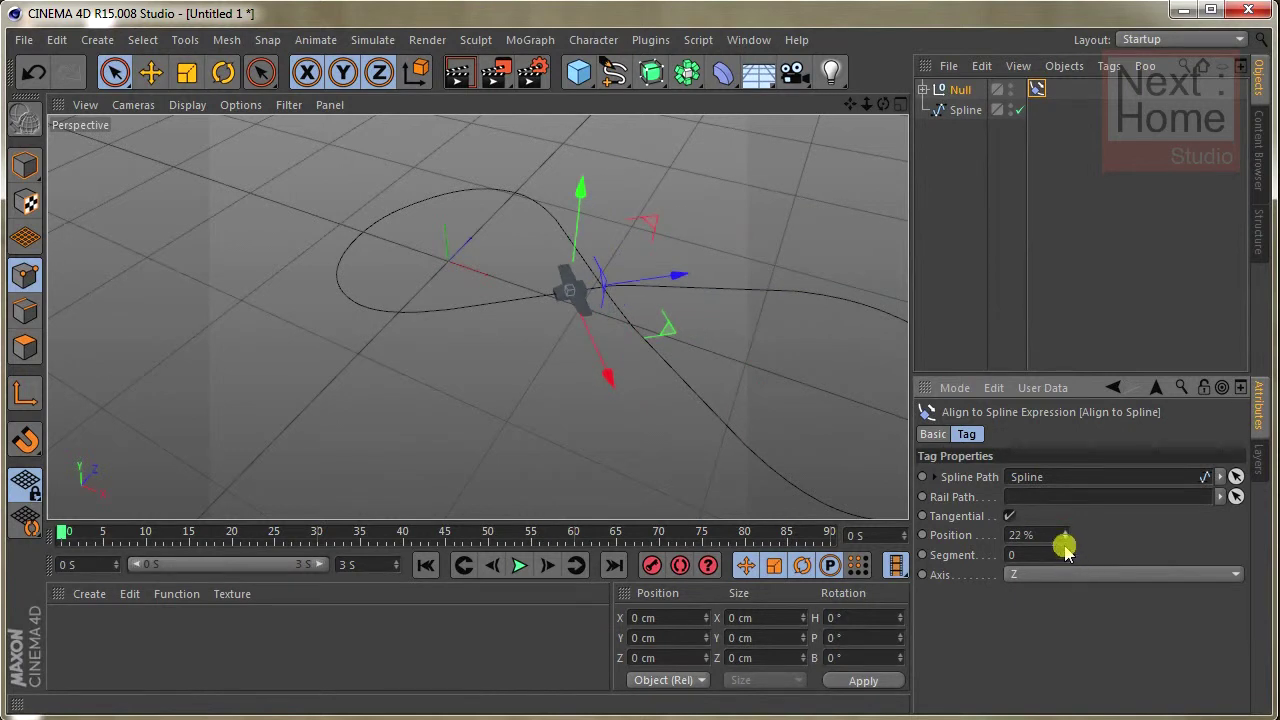
# - Try the X alignment axis, then set Axis back to Z
pyautogui.click(1064, 570)
pyautogui.click(1060, 596)
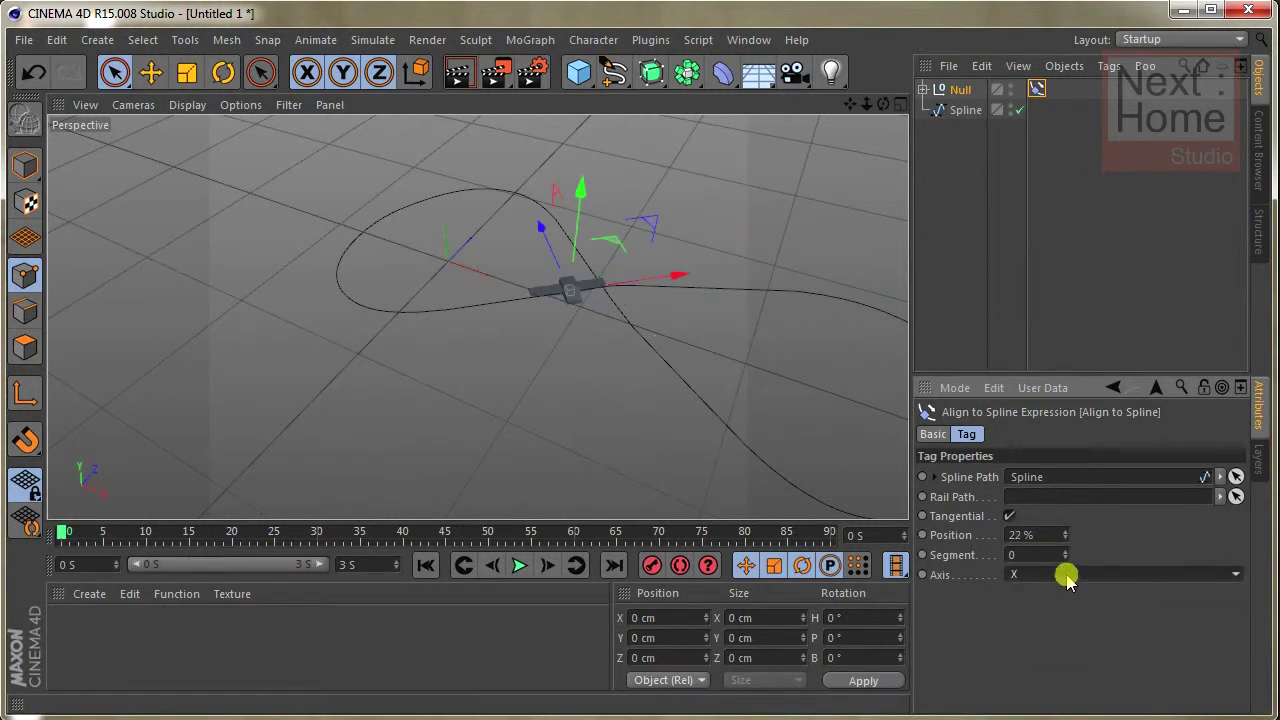
pyautogui.click(1066, 576)
pyautogui.click(1062, 628)
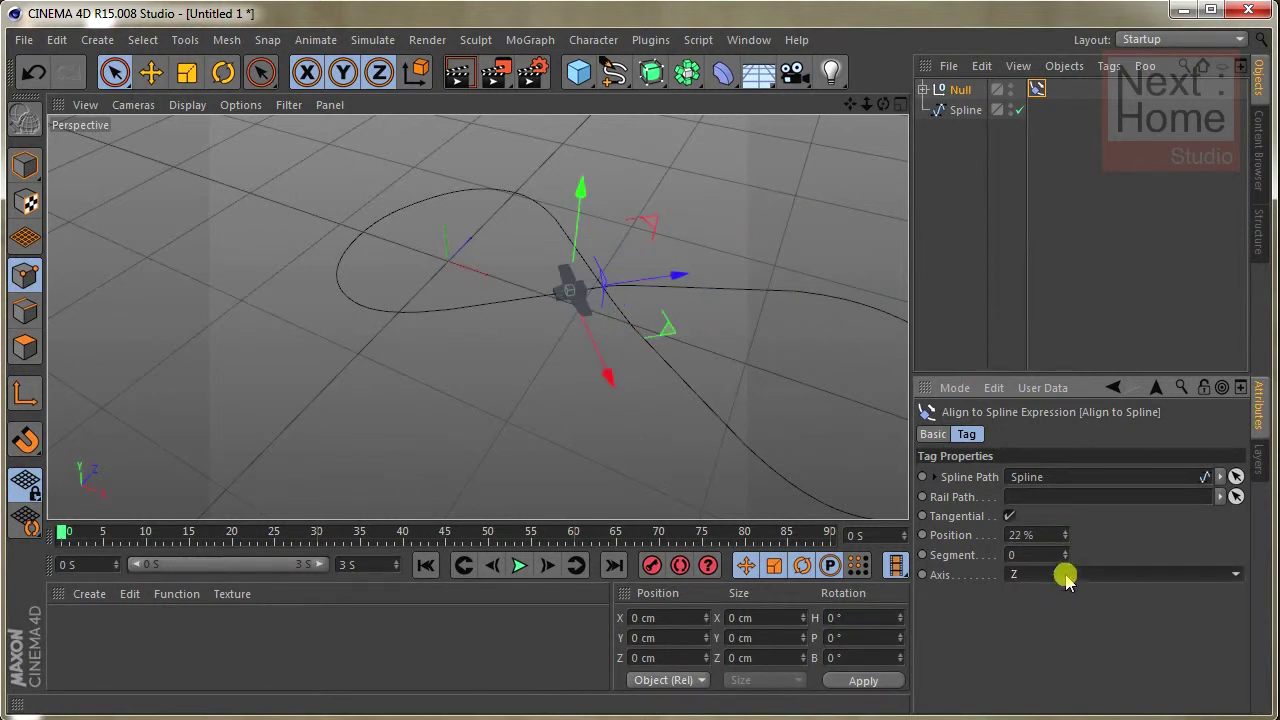
pyautogui.click(1066, 576)
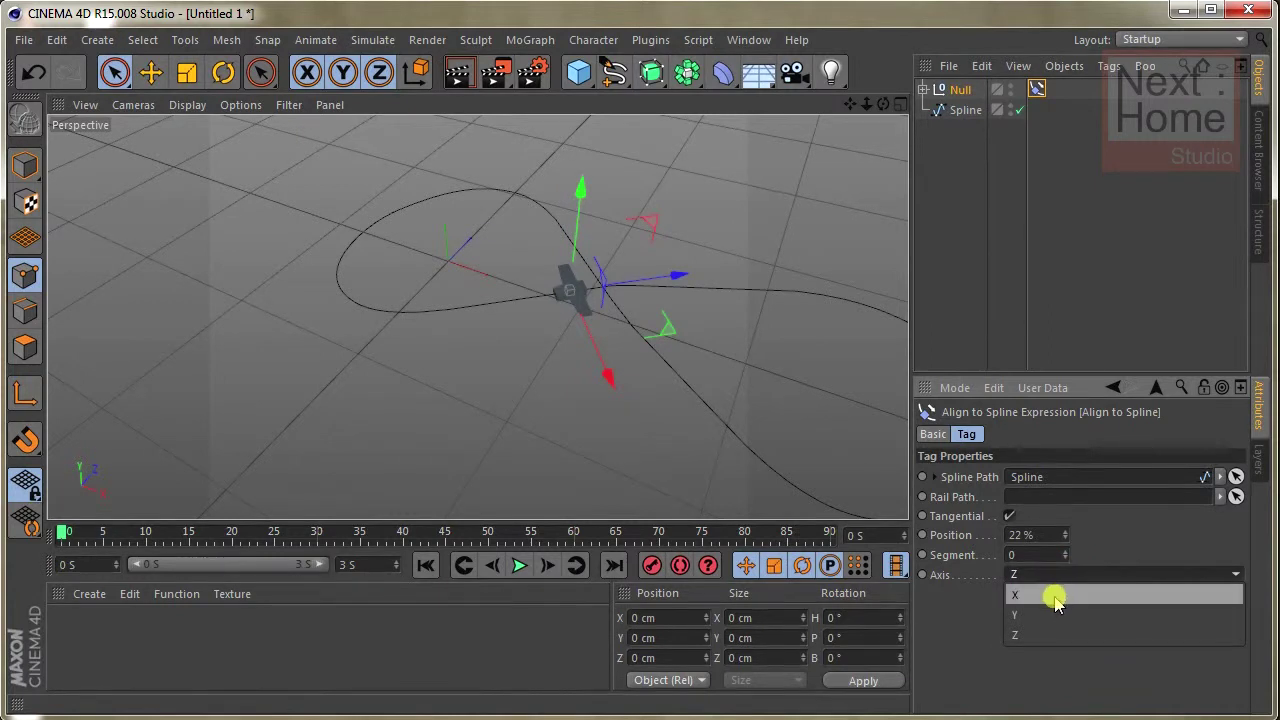
pyautogui.click(1057, 595)
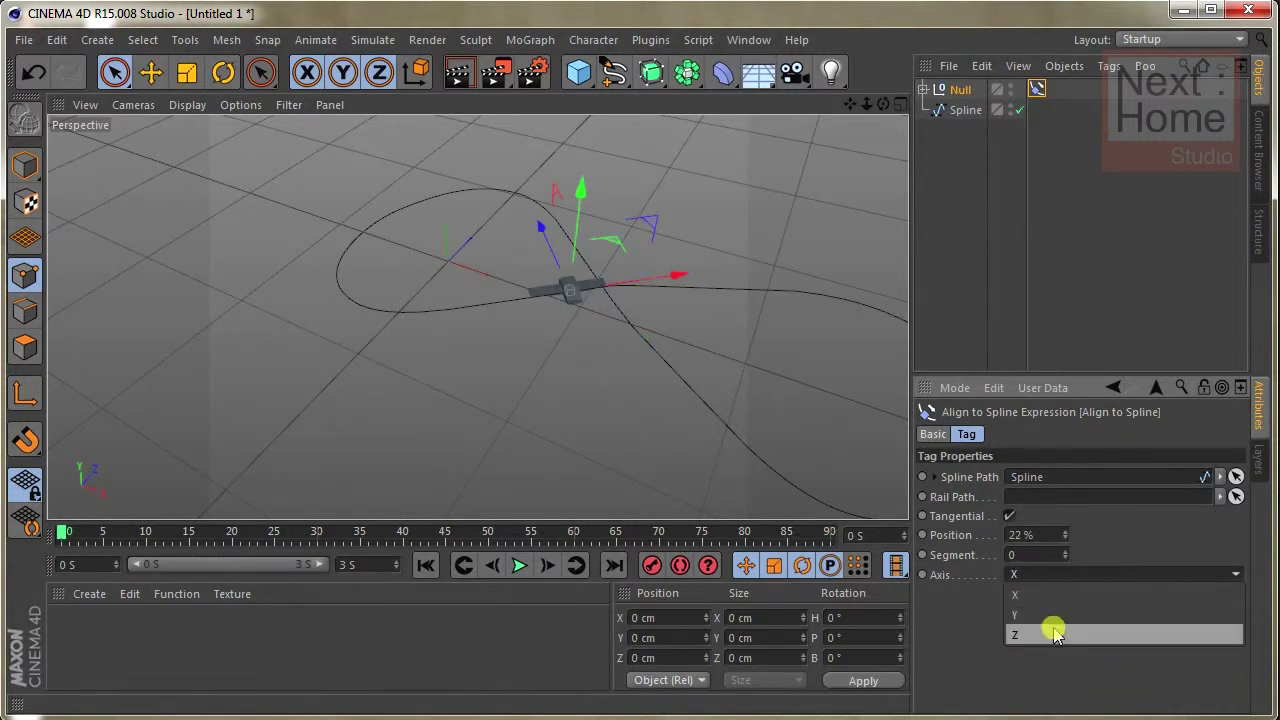
pyautogui.click(1054, 630)
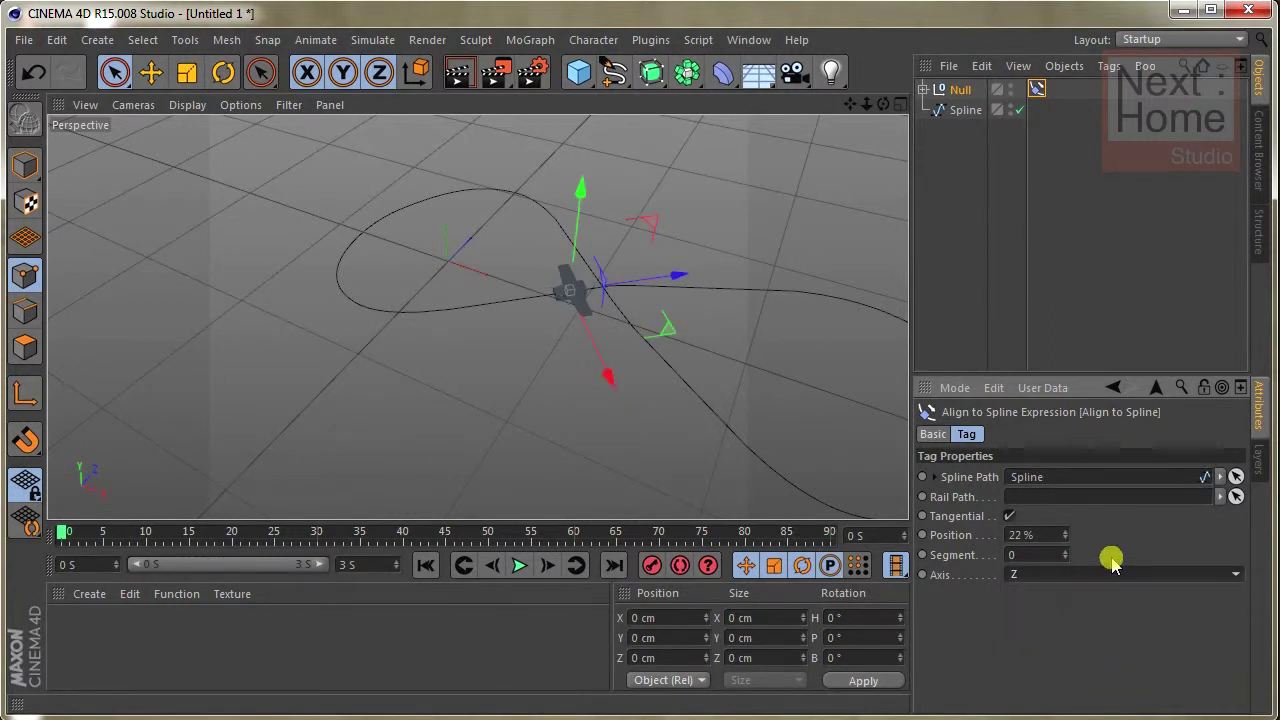
pyautogui.click(1037, 88)
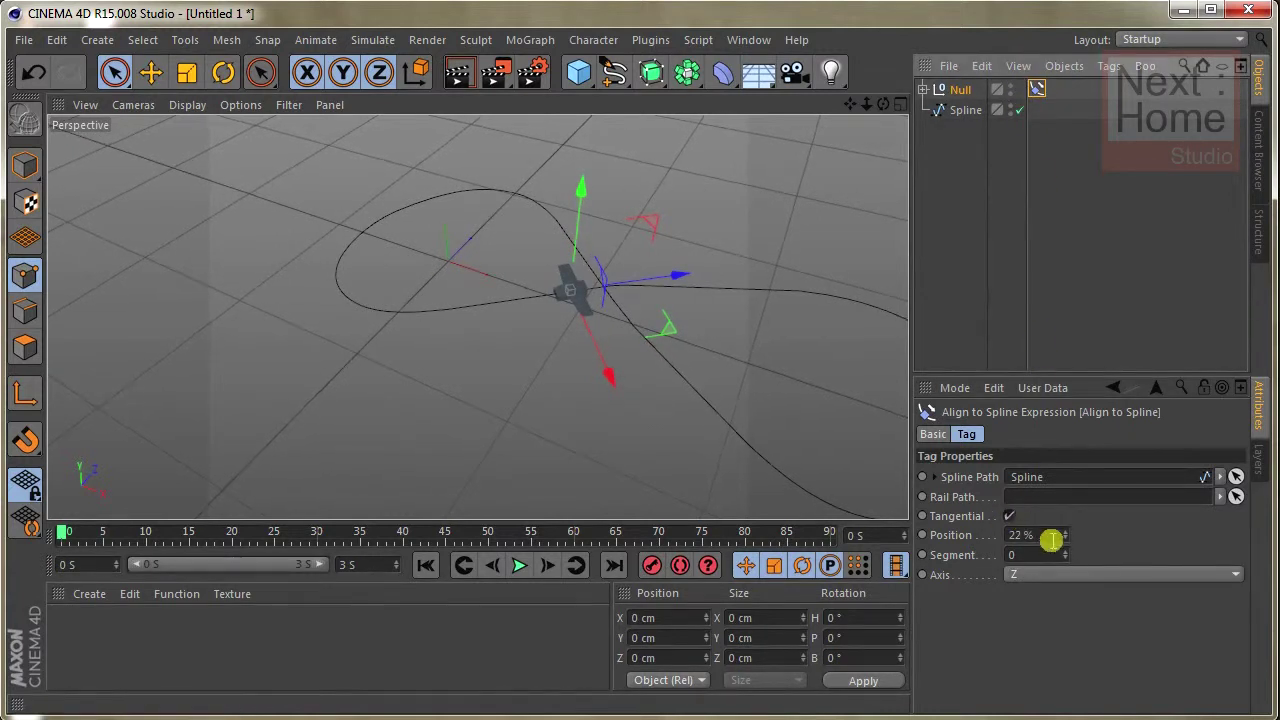
# - Expand the Null in the Object Manager and select its nested airplane child
pyautogui.click(955, 89)
pyautogui.press('Down')
pyautogui.click(955, 89)
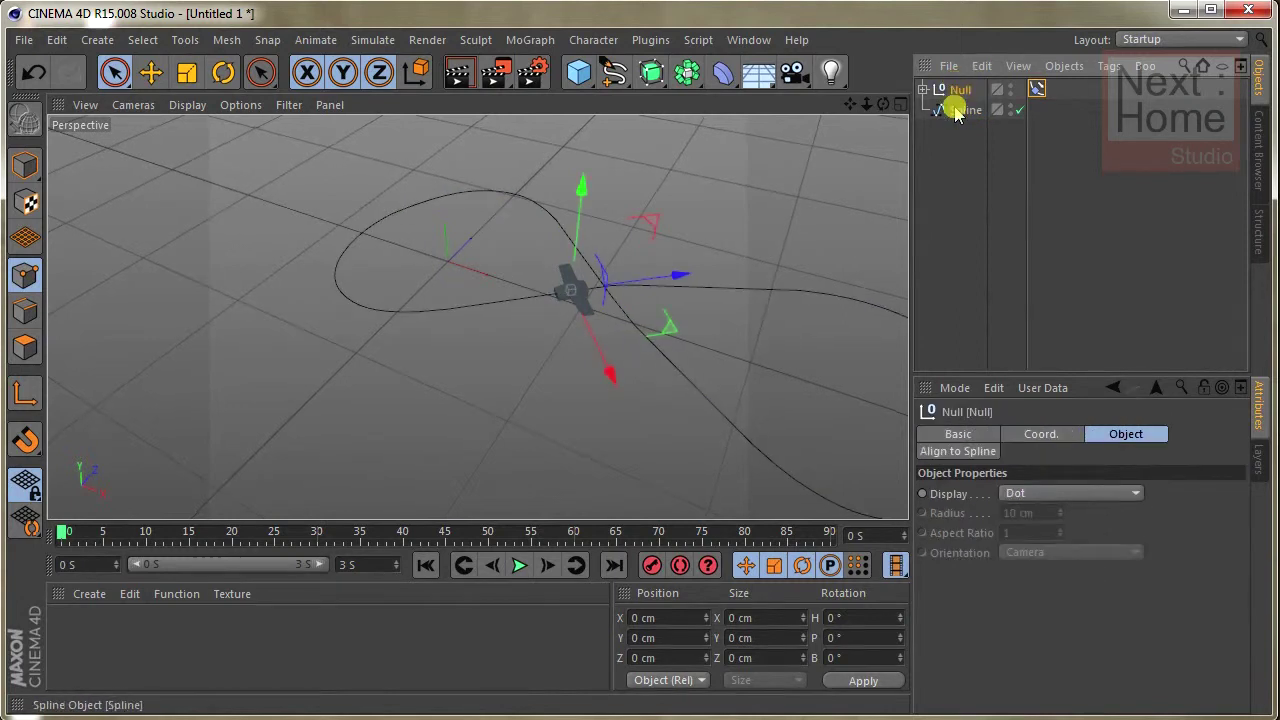
pyautogui.click(953, 108)
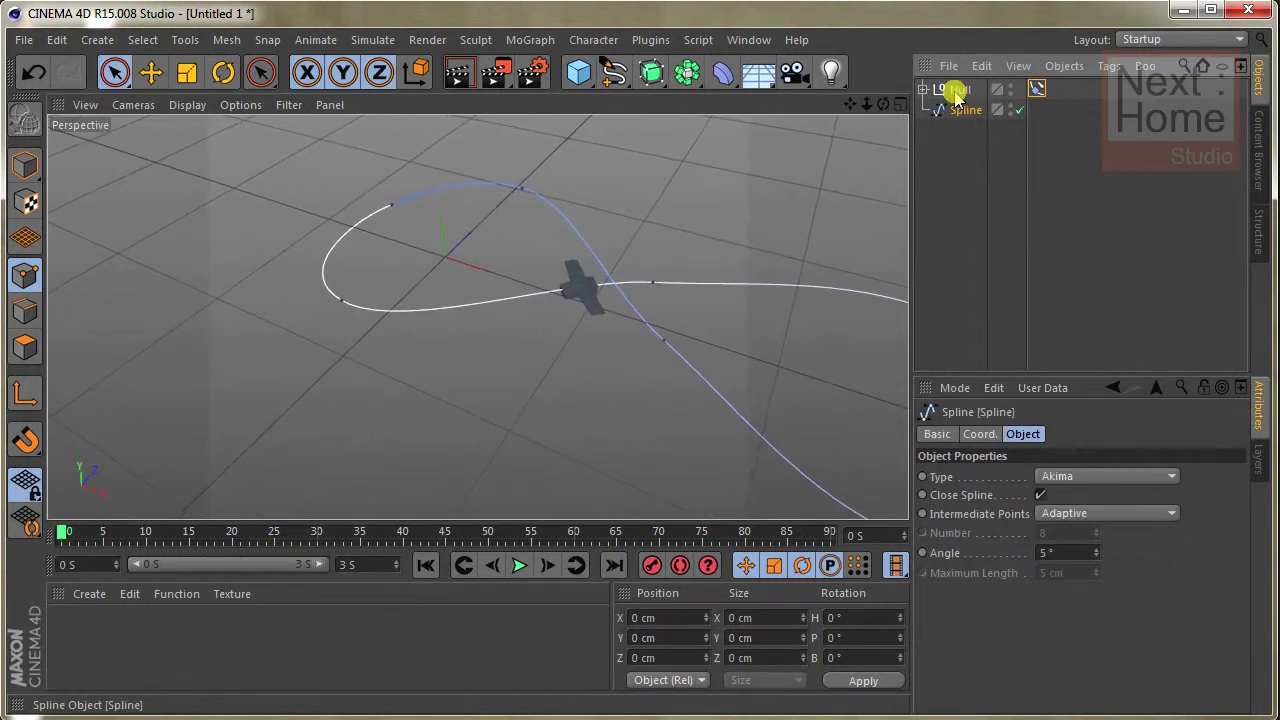
pyautogui.click(957, 90)
pyautogui.click(925, 89)
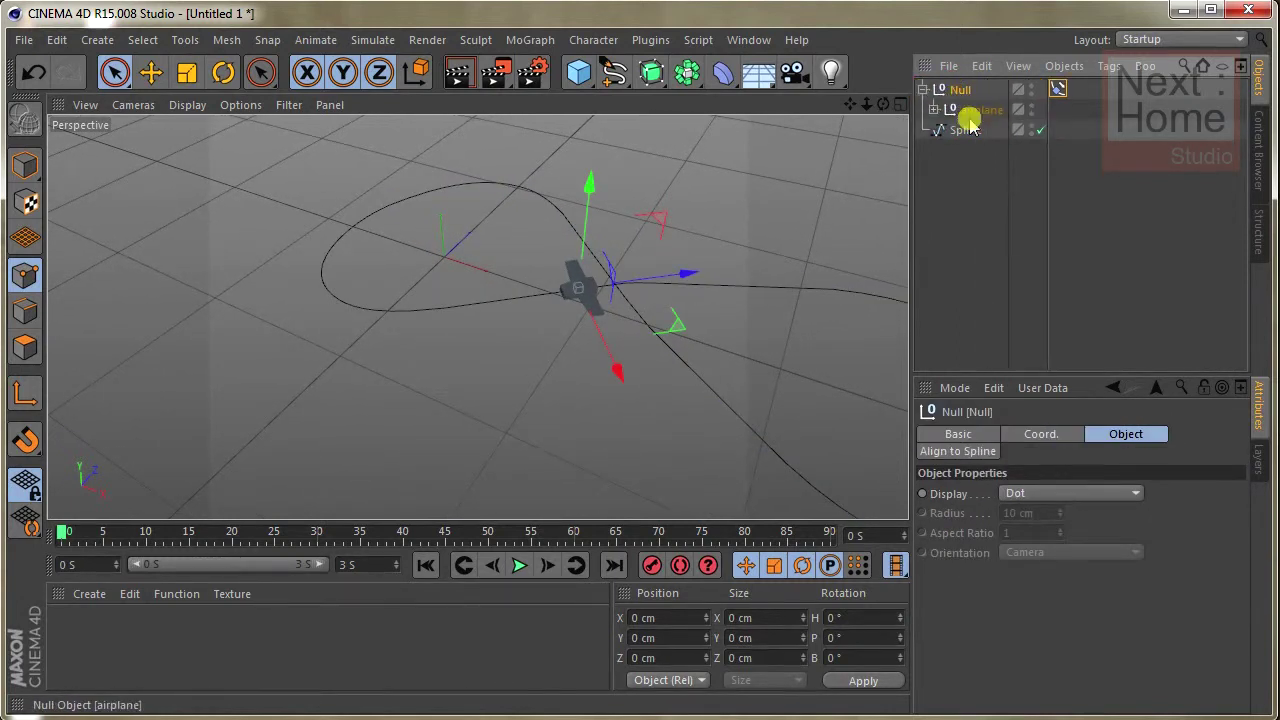
pyautogui.click(970, 110)
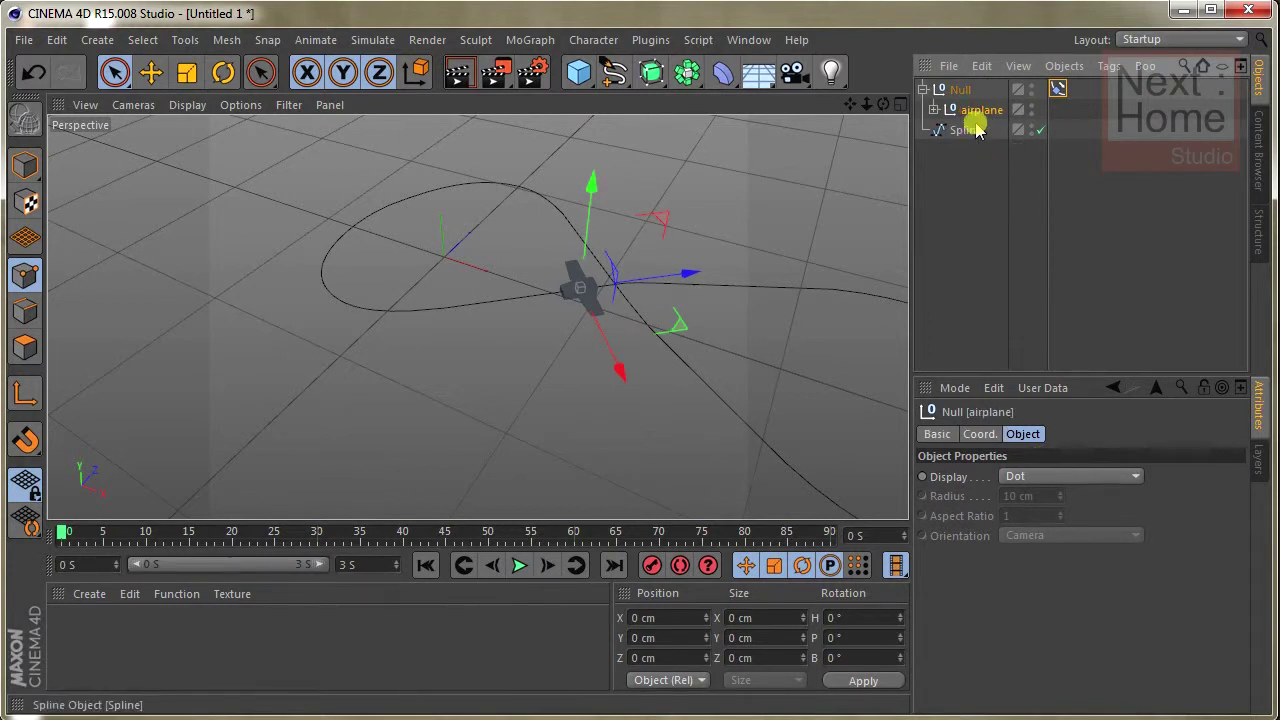
pyautogui.click(262, 72)
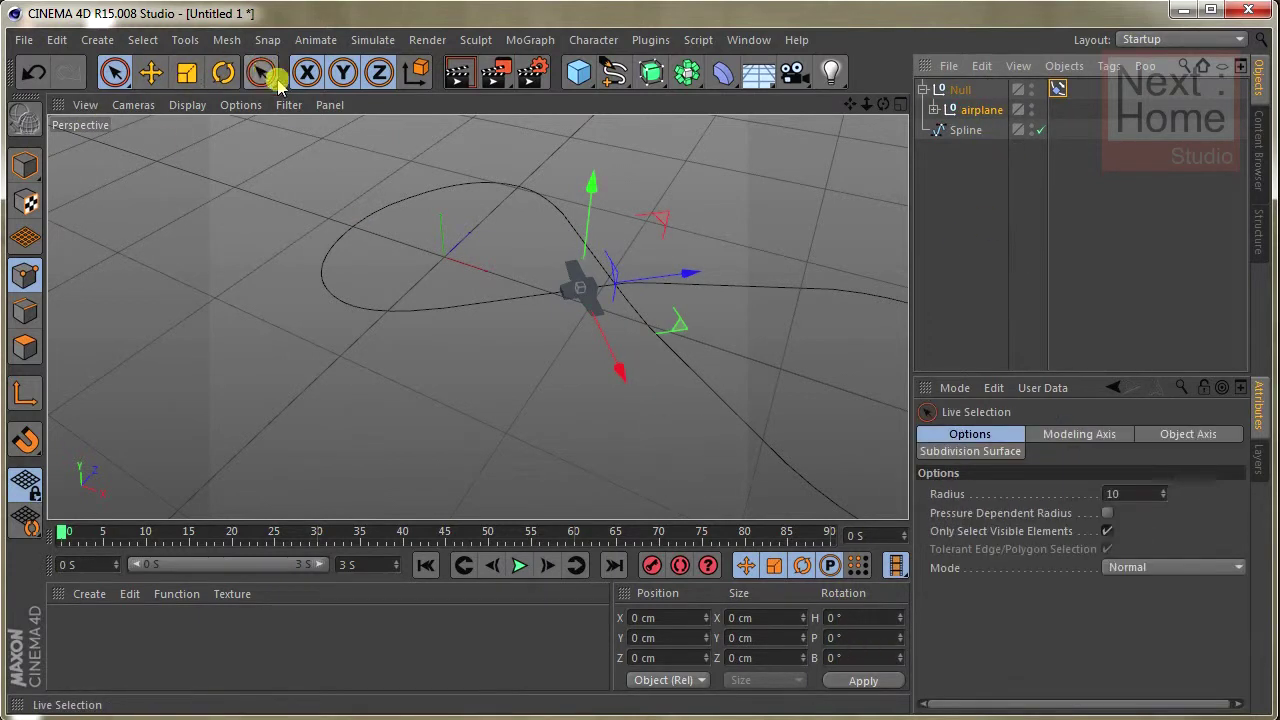
# - Rotate the airplane to a new heading on the path with the Rotate tool, undoing unwanted tilts
pyautogui.click(223, 72)
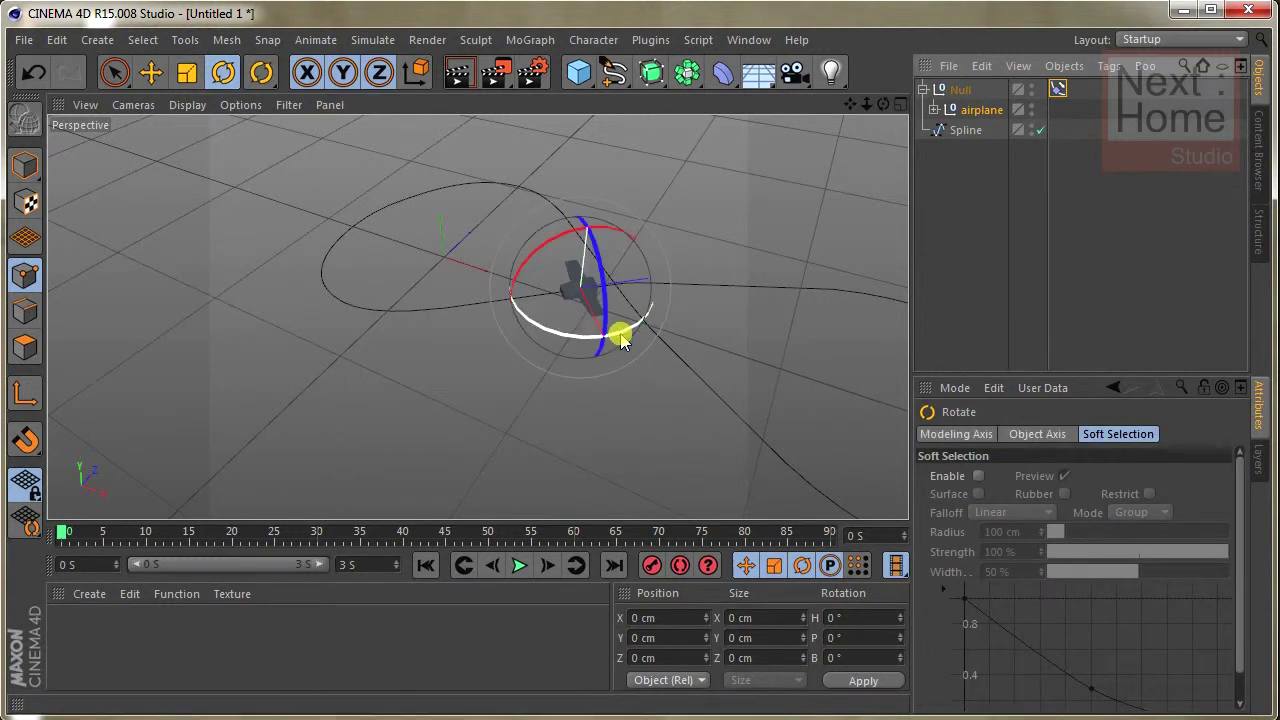
pyautogui.moveTo(620, 333); pyautogui.dragTo(487, 322)
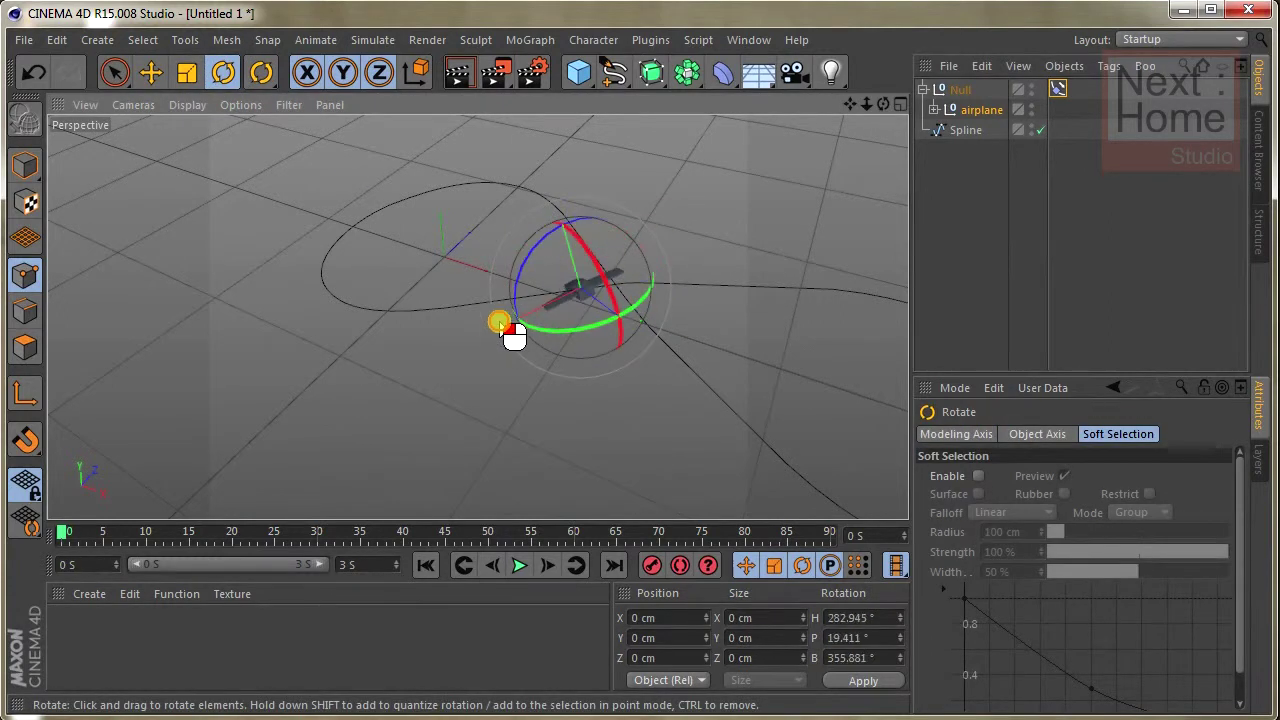
pyautogui.hotkey('ctrl', 'z')
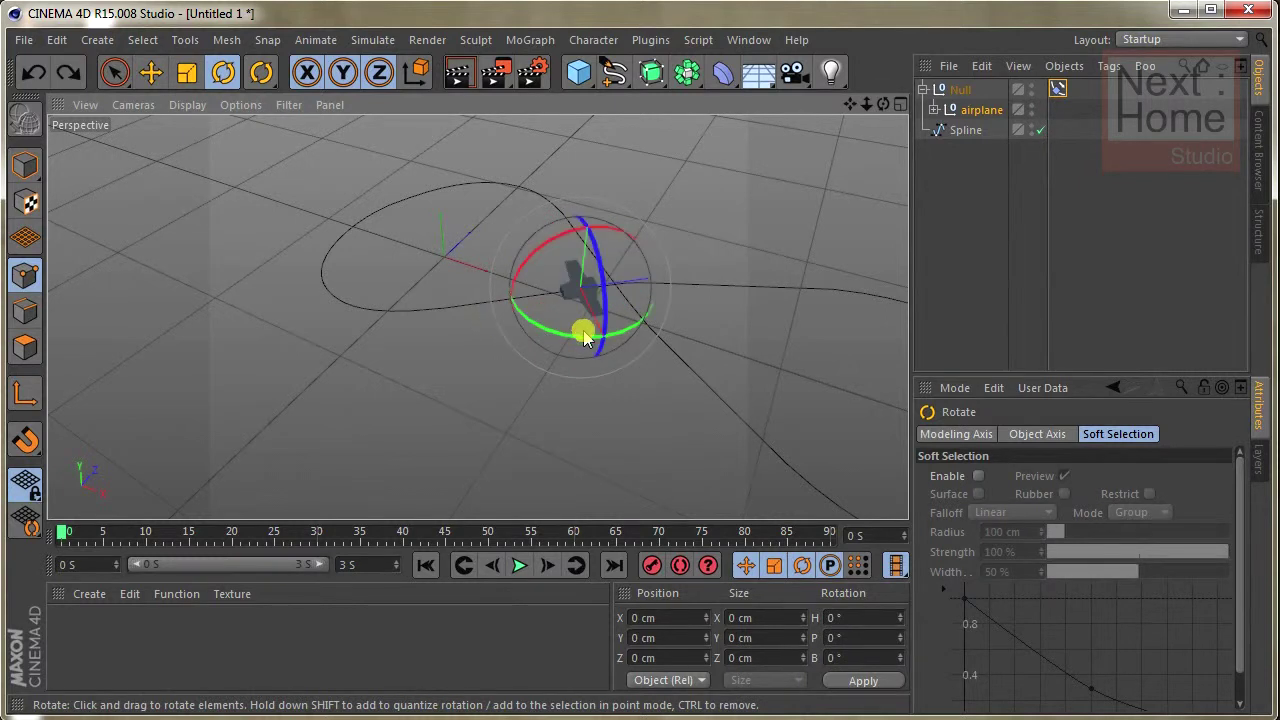
pyautogui.click(958, 165)
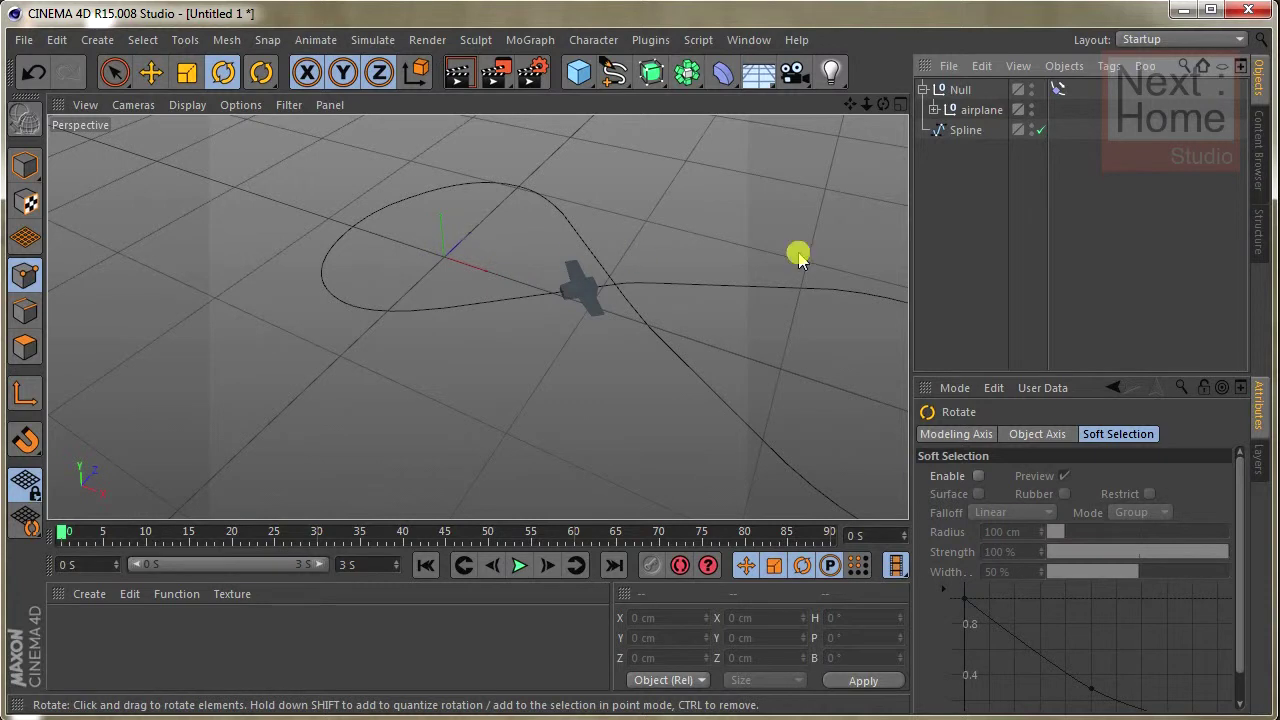
pyautogui.click(983, 115)
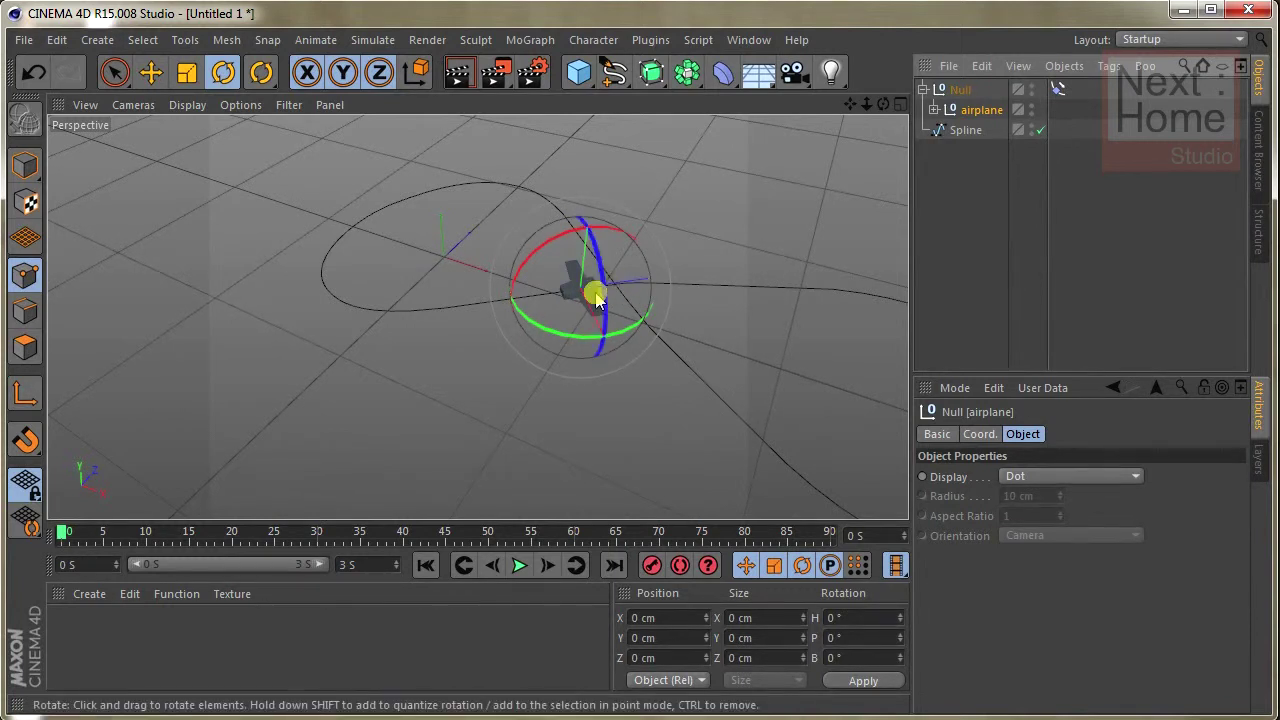
pyautogui.moveTo(611, 290); pyautogui.dragTo(652, 289)
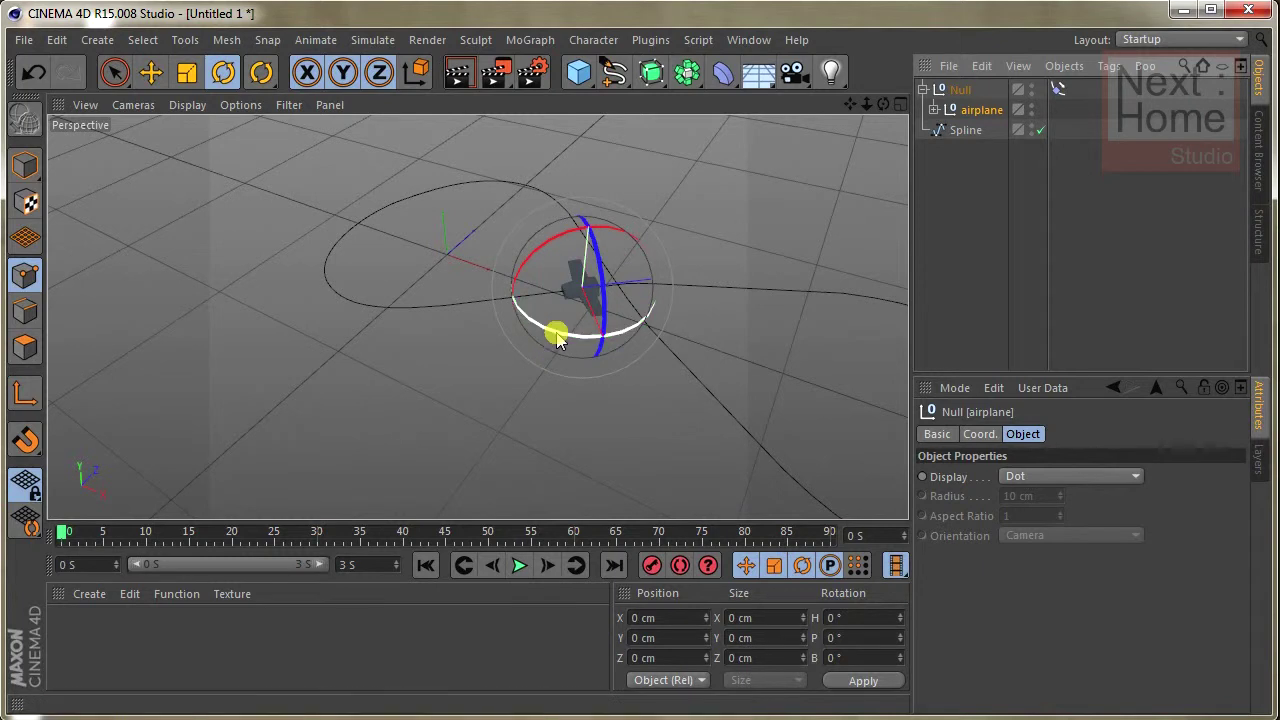
pyautogui.moveTo(557, 330); pyautogui.dragTo(651, 337)
# - Undo the nose-up tilt and set the airplane's R.H heading to 180° in the Coord. tab
pyautogui.hotkey('ctrl', 'z')
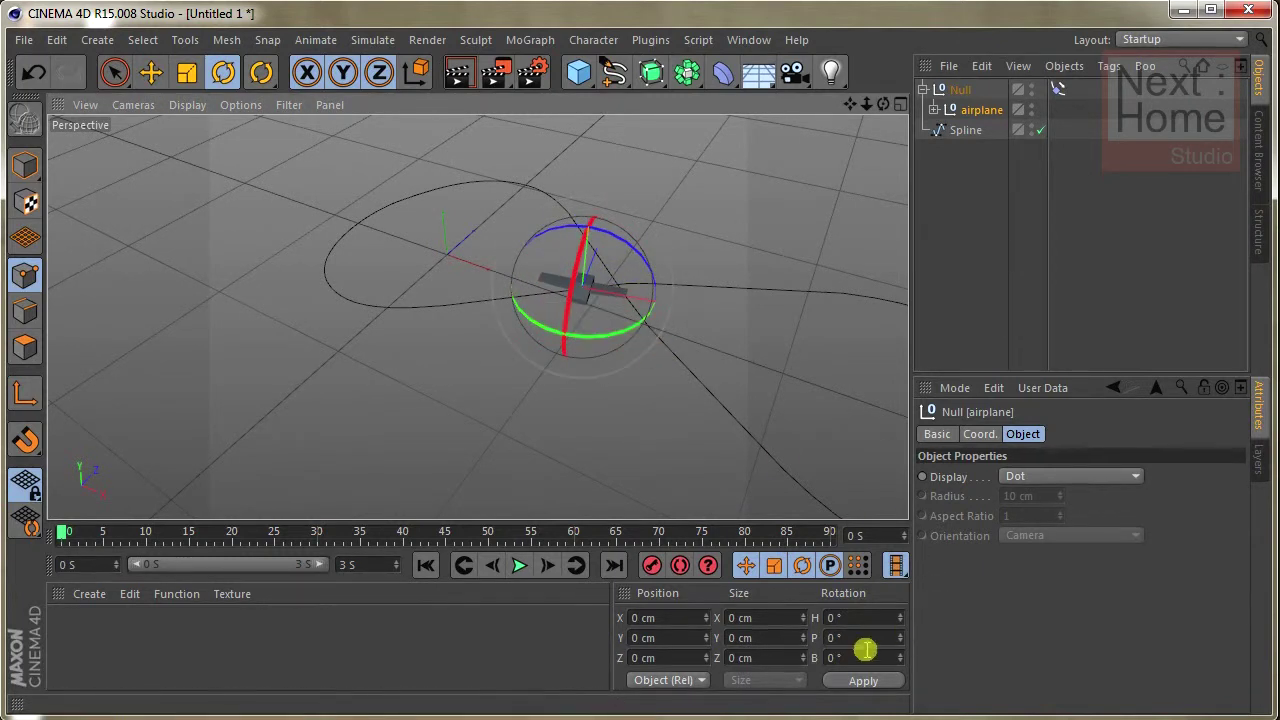
pyautogui.click(980, 434)
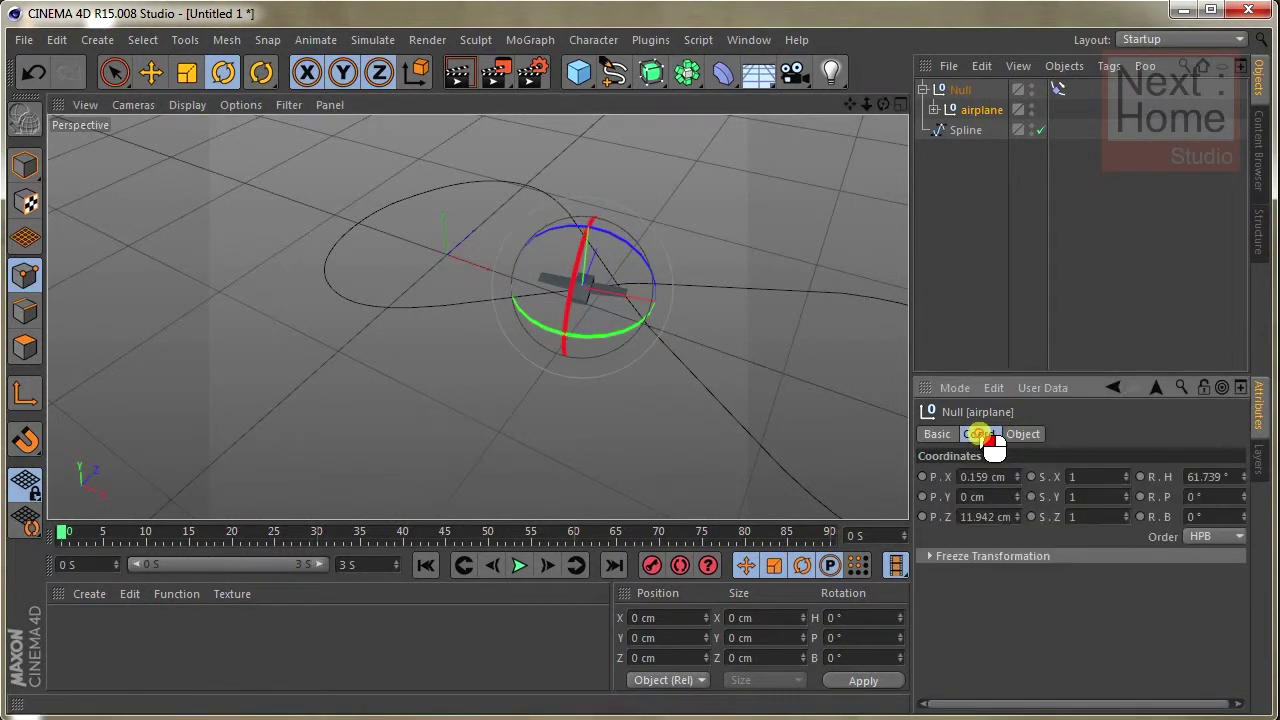
pyautogui.click(1226, 480)
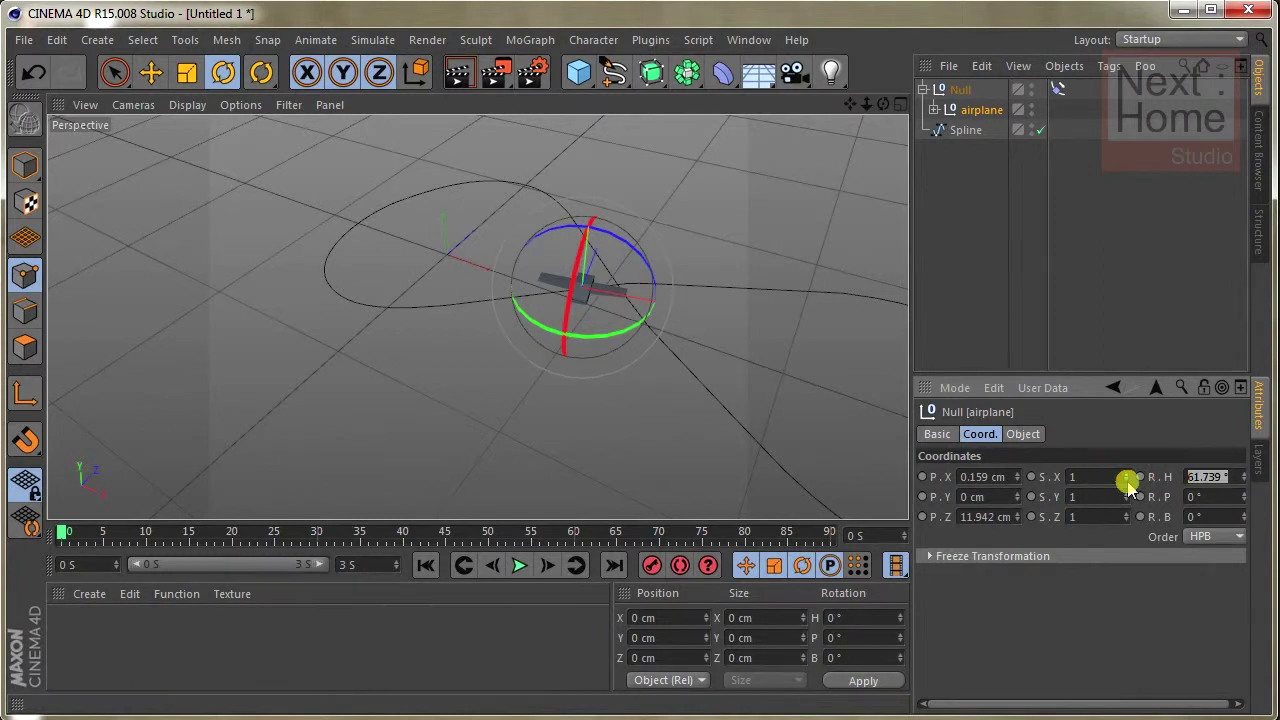
pyautogui.write('90')
pyautogui.press('Return')
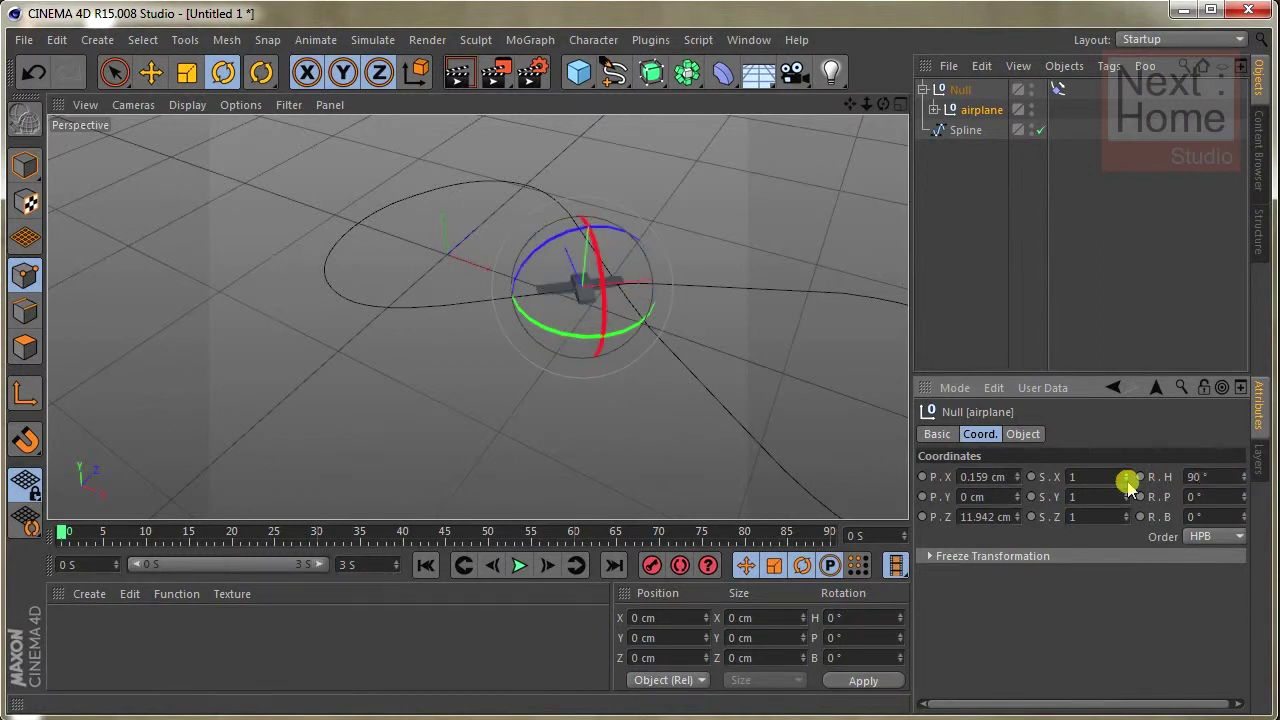
pyautogui.click(1054, 477)
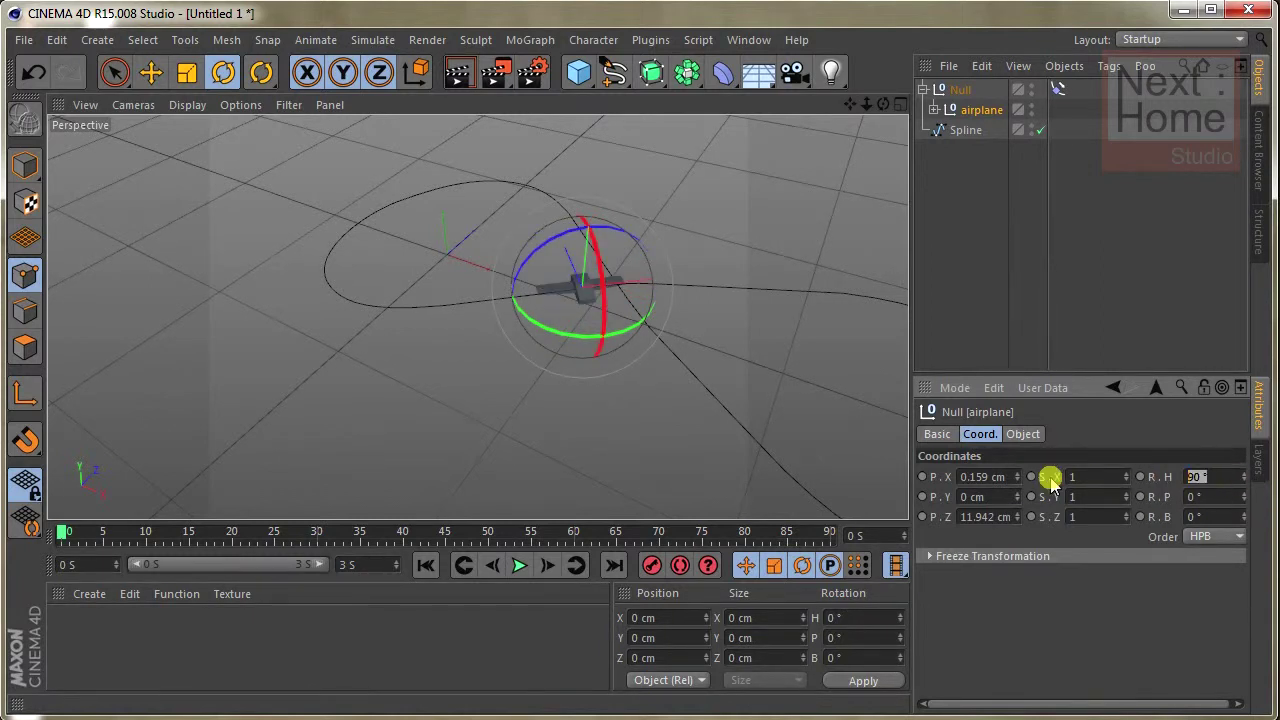
pyautogui.write('180')
pyautogui.press('Return')
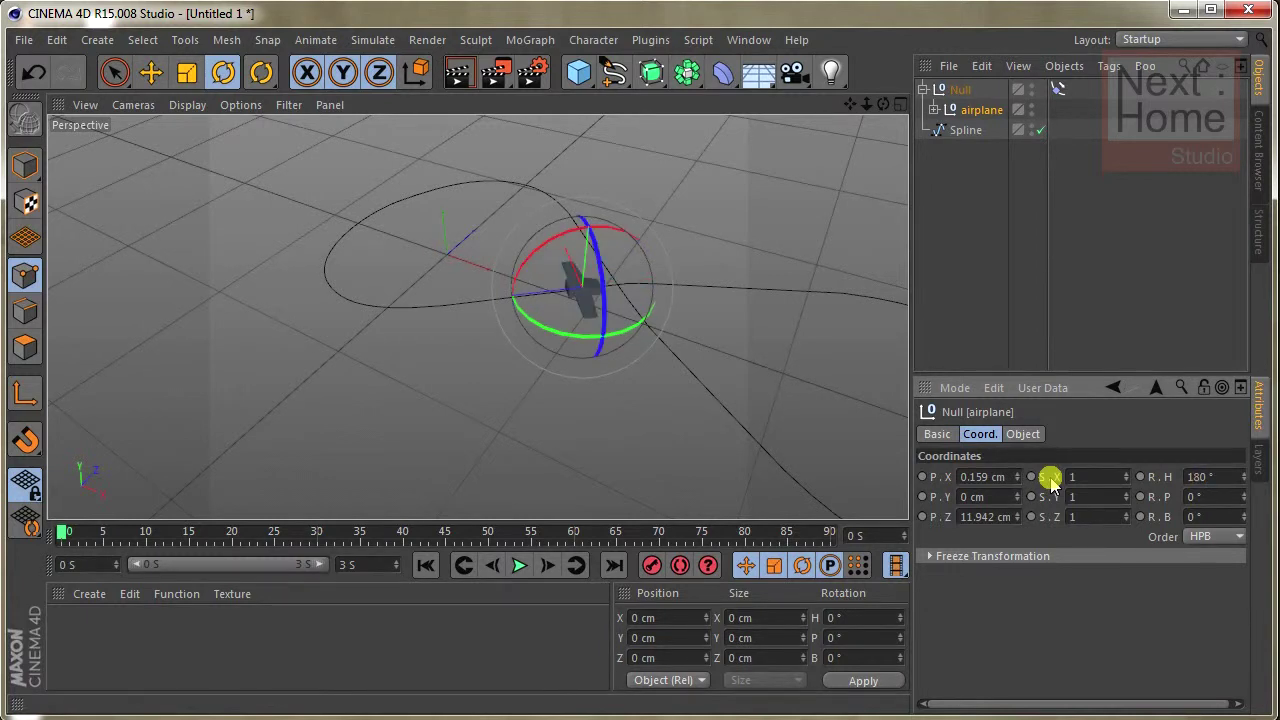
pyautogui.click(980, 171)
pyautogui.click(966, 132)
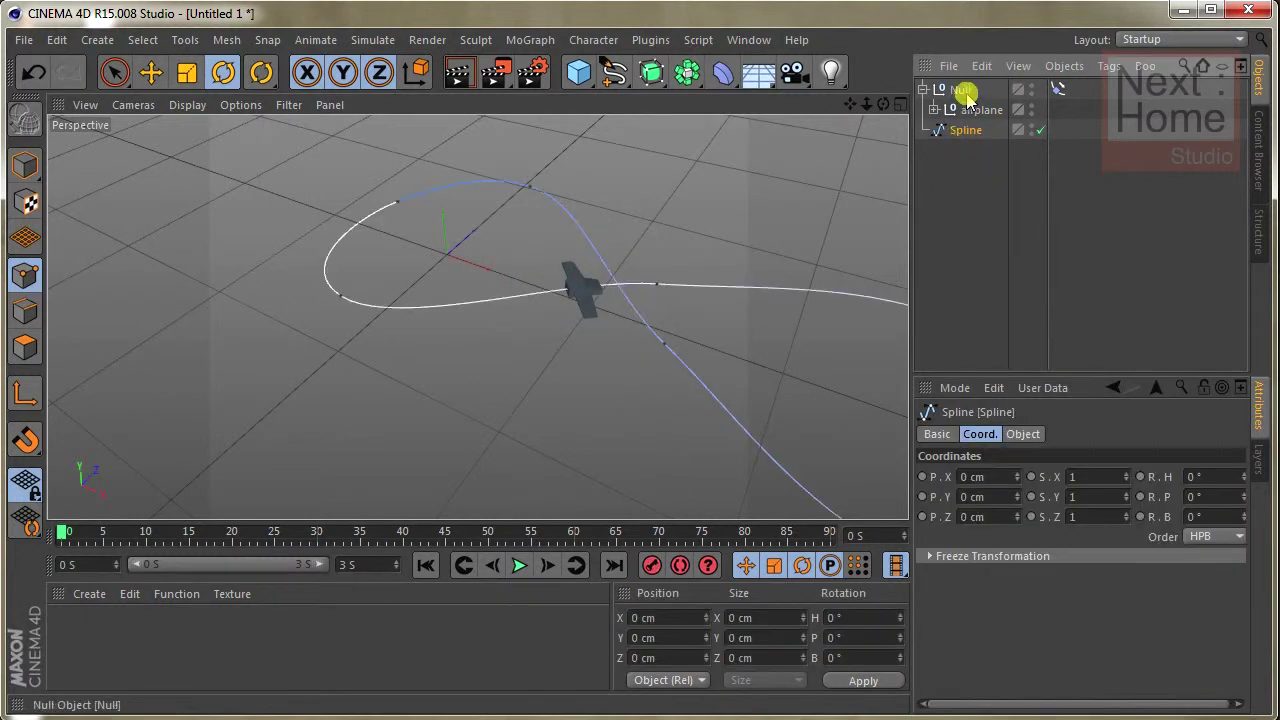
# - Preview the airplane sliding along the figure-eight with the Align to Spline Position, ending at 0%
pyautogui.click(955, 91)
pyautogui.click(975, 110)
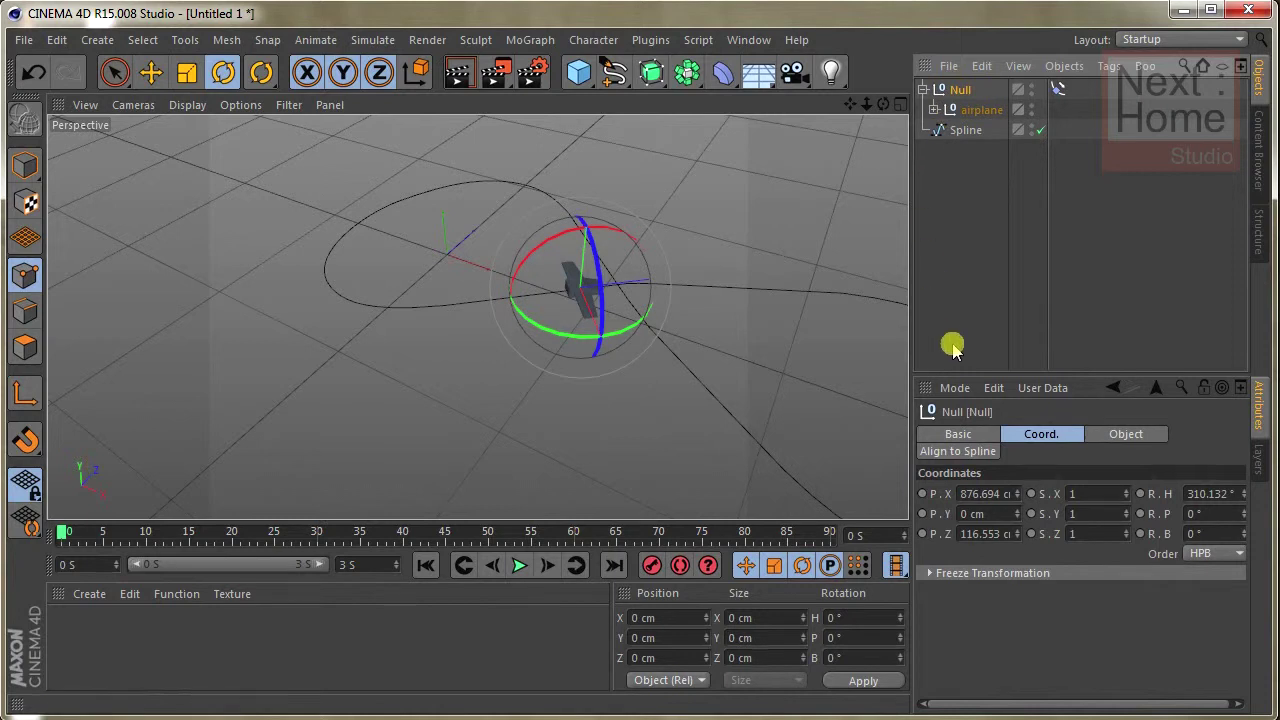
pyautogui.click(1058, 89)
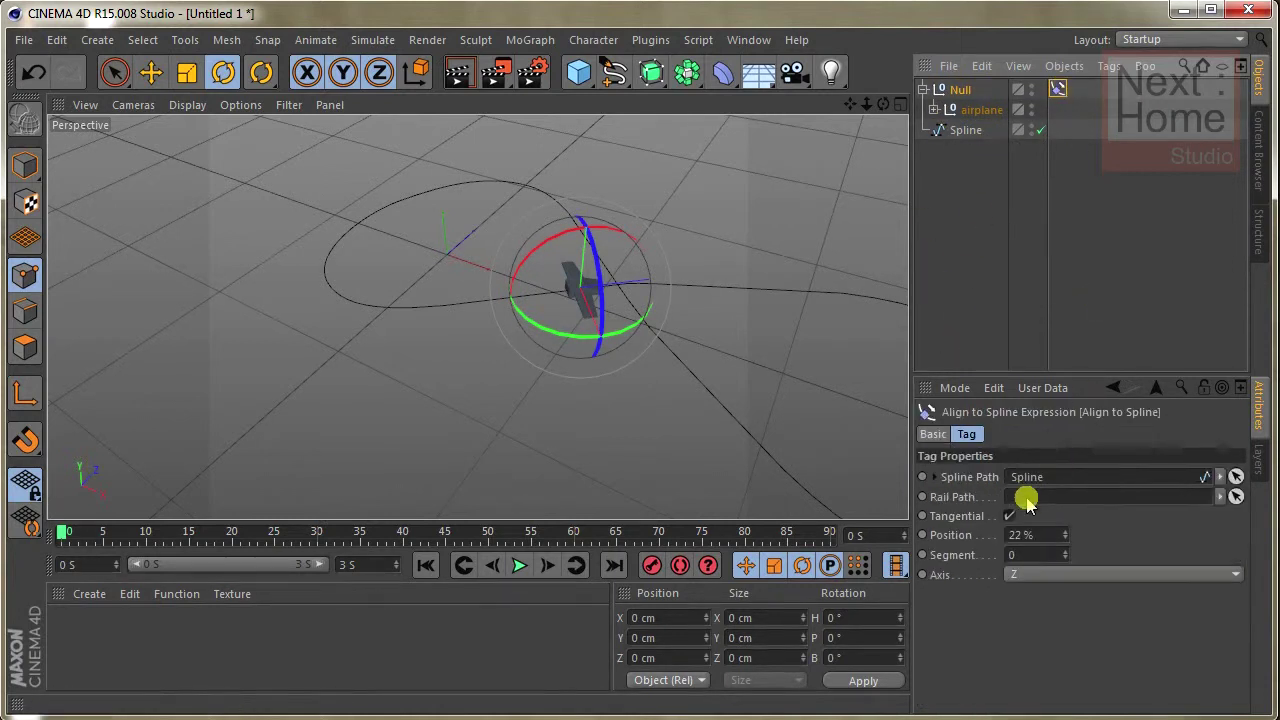
pyautogui.moveTo(1066, 541); pyautogui.dragTo(1071, 536)
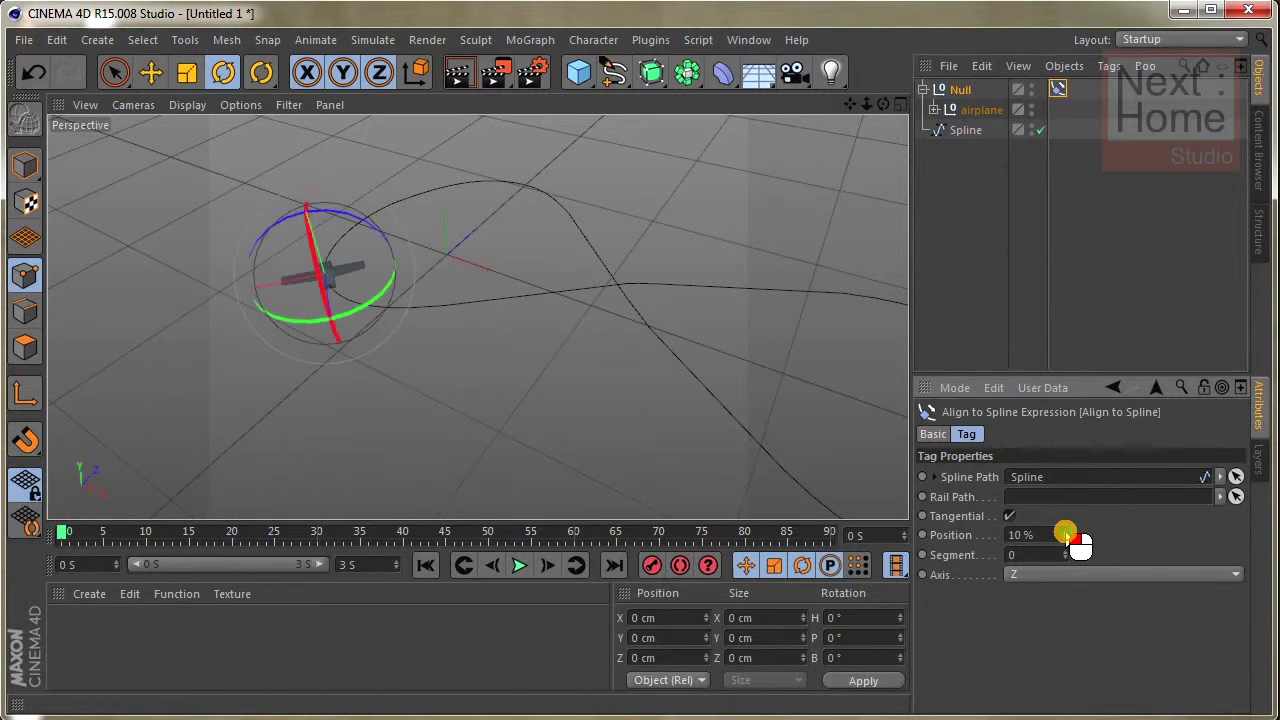
pyautogui.moveTo(1067, 538); pyautogui.dragTo(1044, 538)
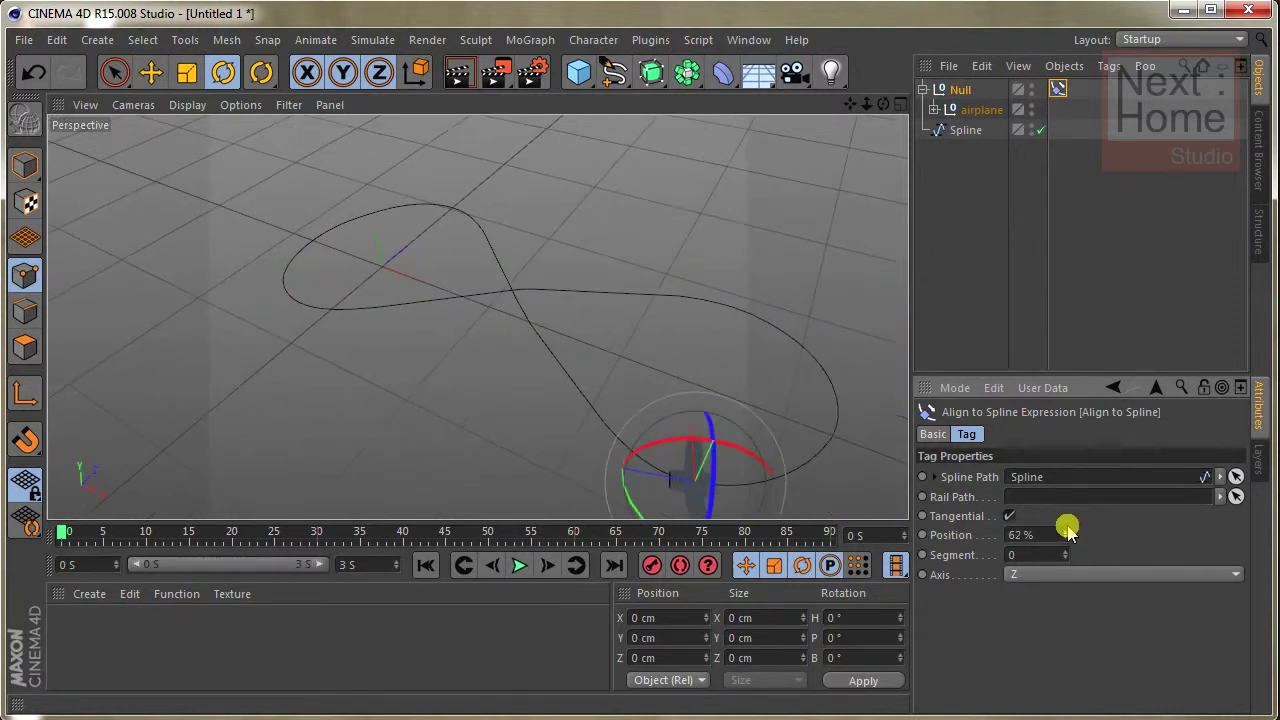
pyautogui.moveTo(1068, 537)
pyautogui.mouseDown()
pyautogui.moveTo(1081, 542)
pyautogui.moveTo(907, 537)
pyautogui.mouseUp()
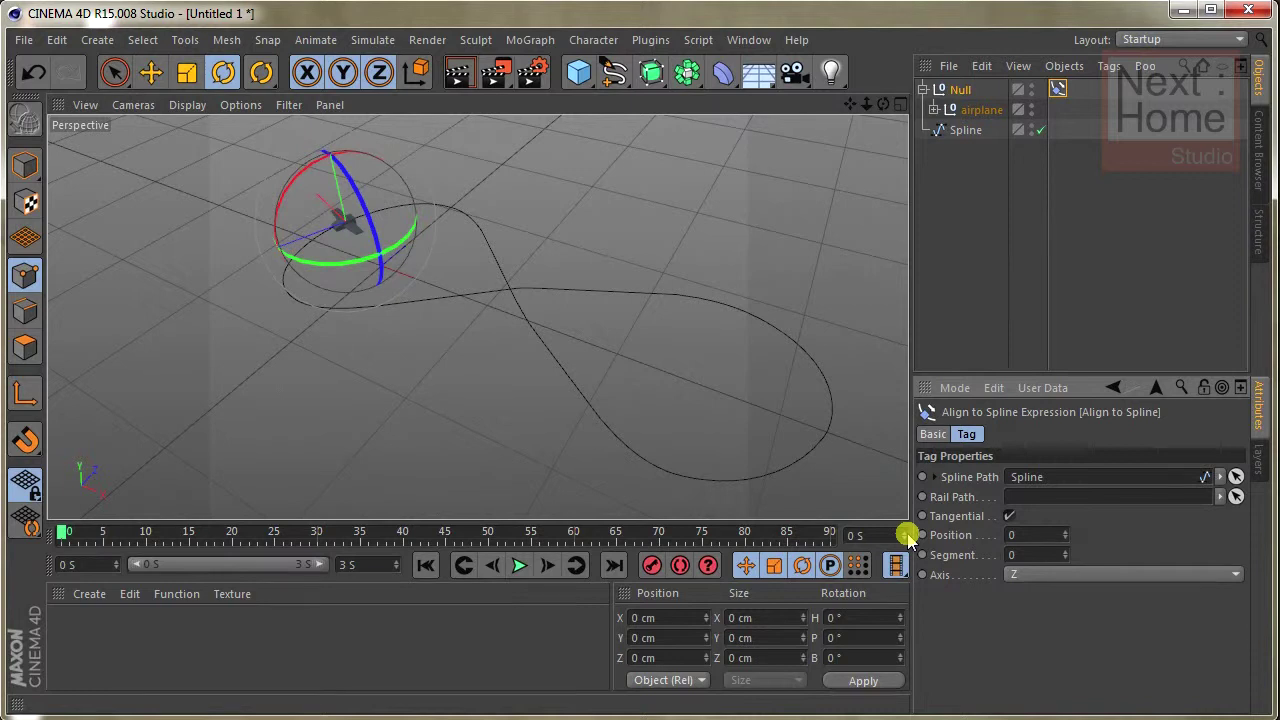
pyautogui.moveTo(1064, 535); pyautogui.dragTo(1070, 540)
pyautogui.click(1042, 538)
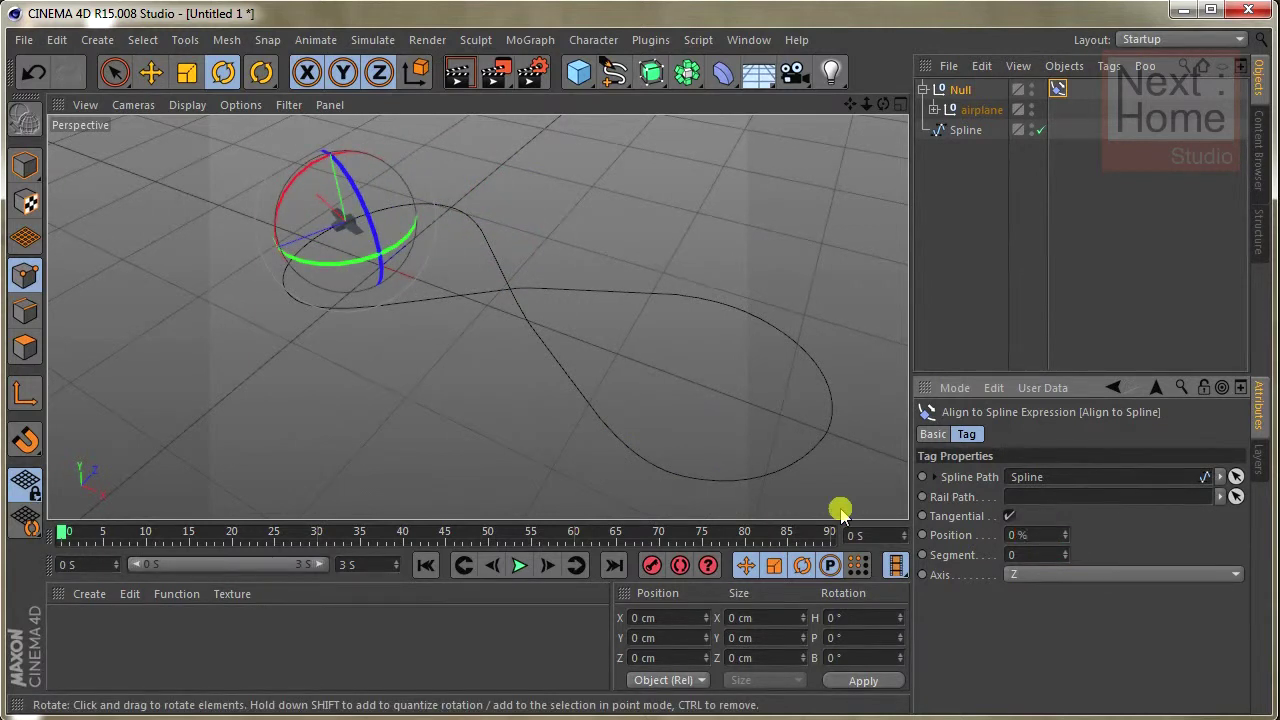
pyautogui.click(990, 174)
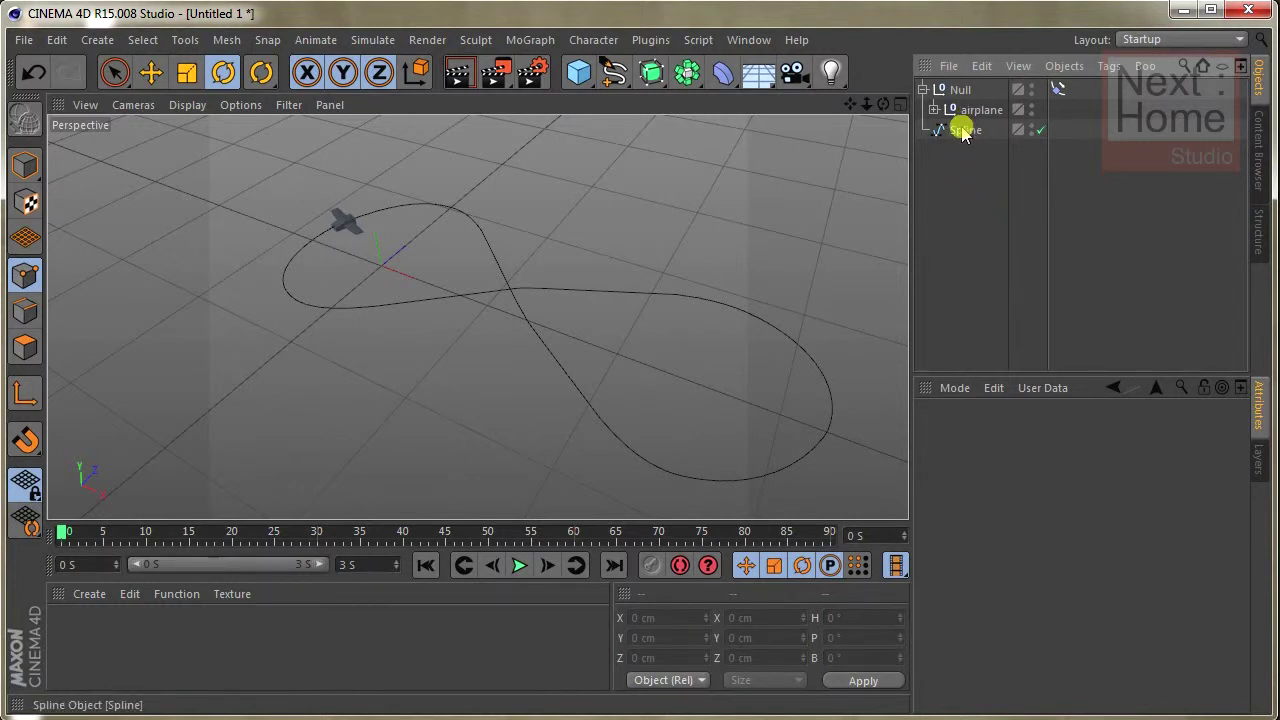
# - Show the Null's Align to Spline tag properties, with Position at 0%
pyautogui.click(963, 90)
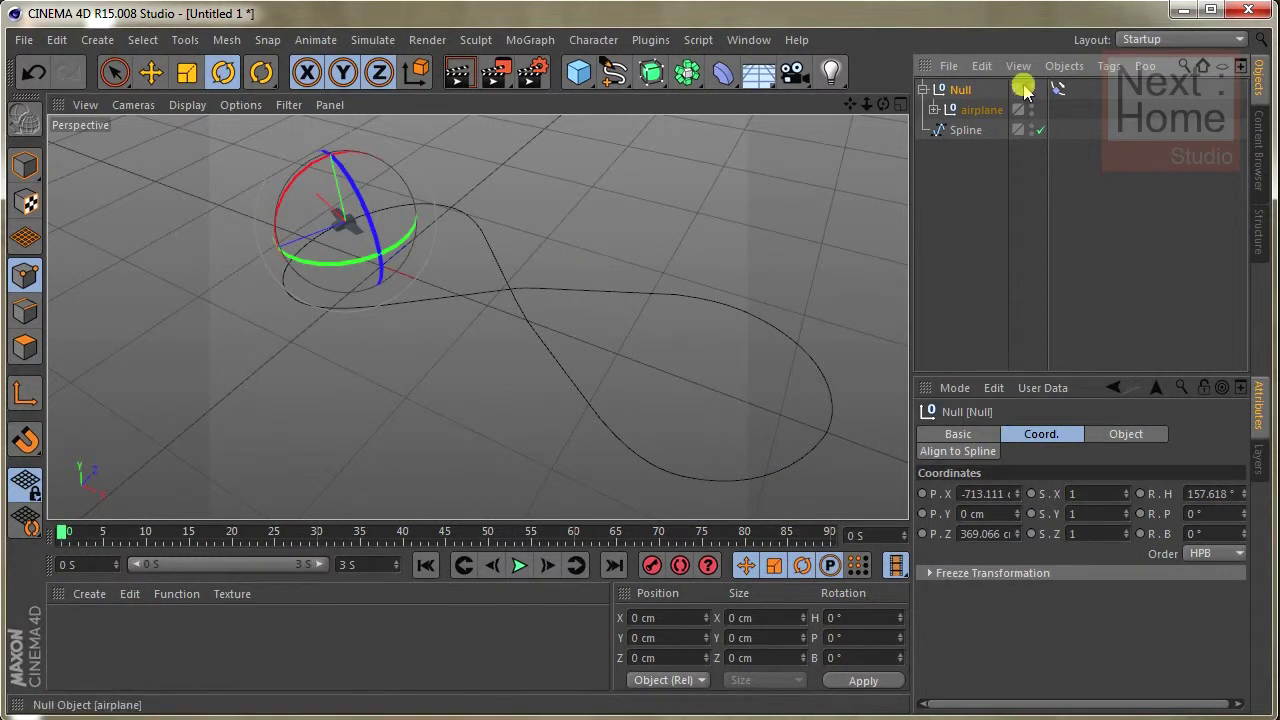
pyautogui.click(1058, 89)
pyautogui.click(1019, 534)
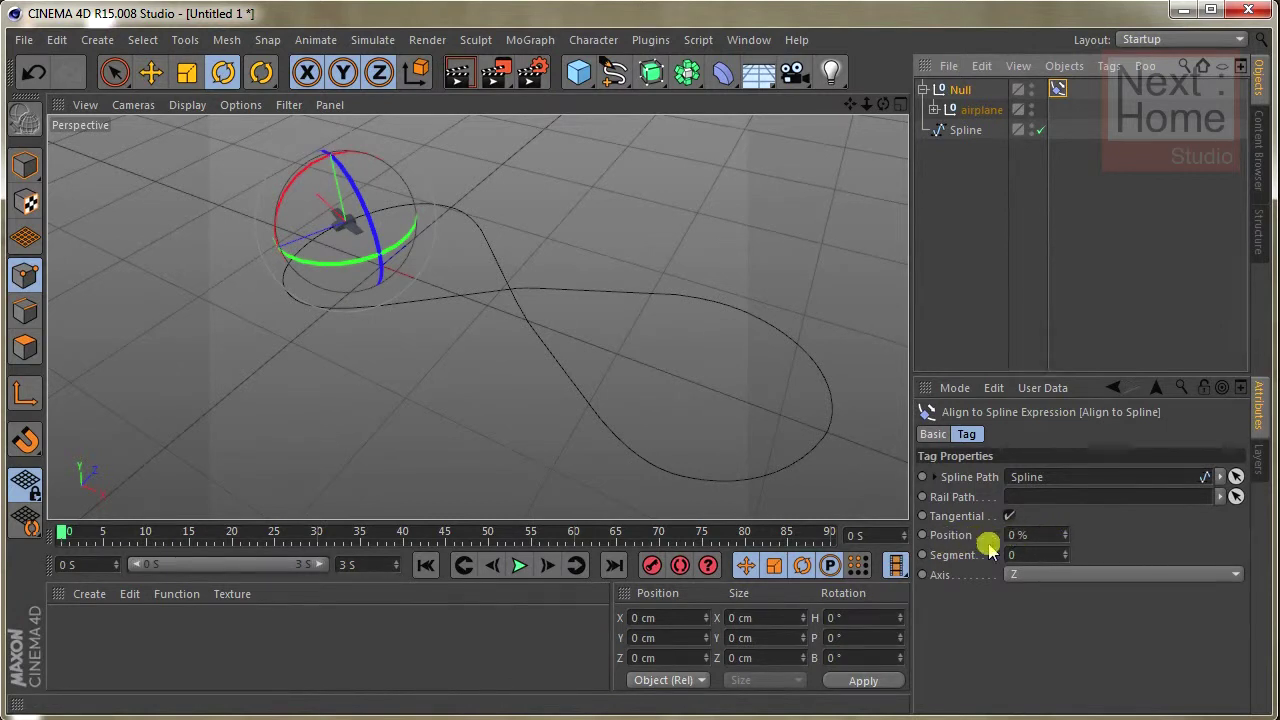
# - Set the animation end time and preview range to 10 seconds
pyautogui.click(379, 567)
pyautogui.moveTo(352, 565); pyautogui.dragTo(343, 564)
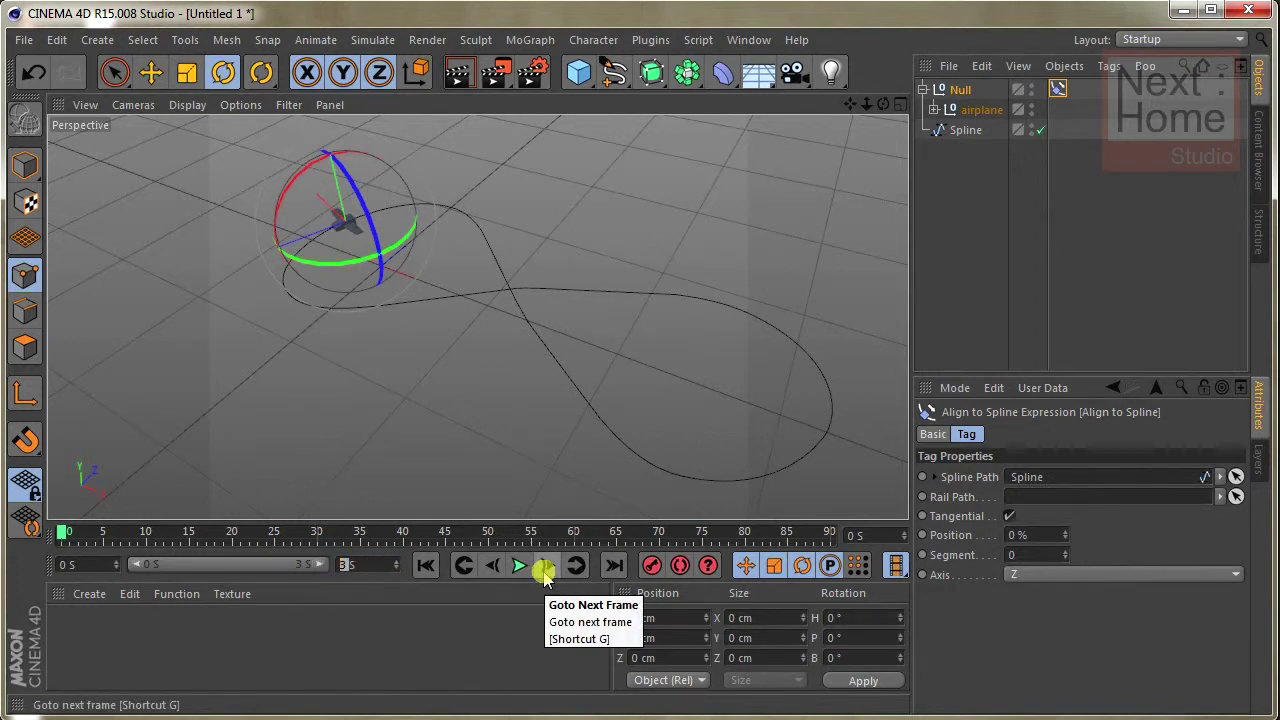
pyautogui.write('10S')
pyautogui.press('Return')
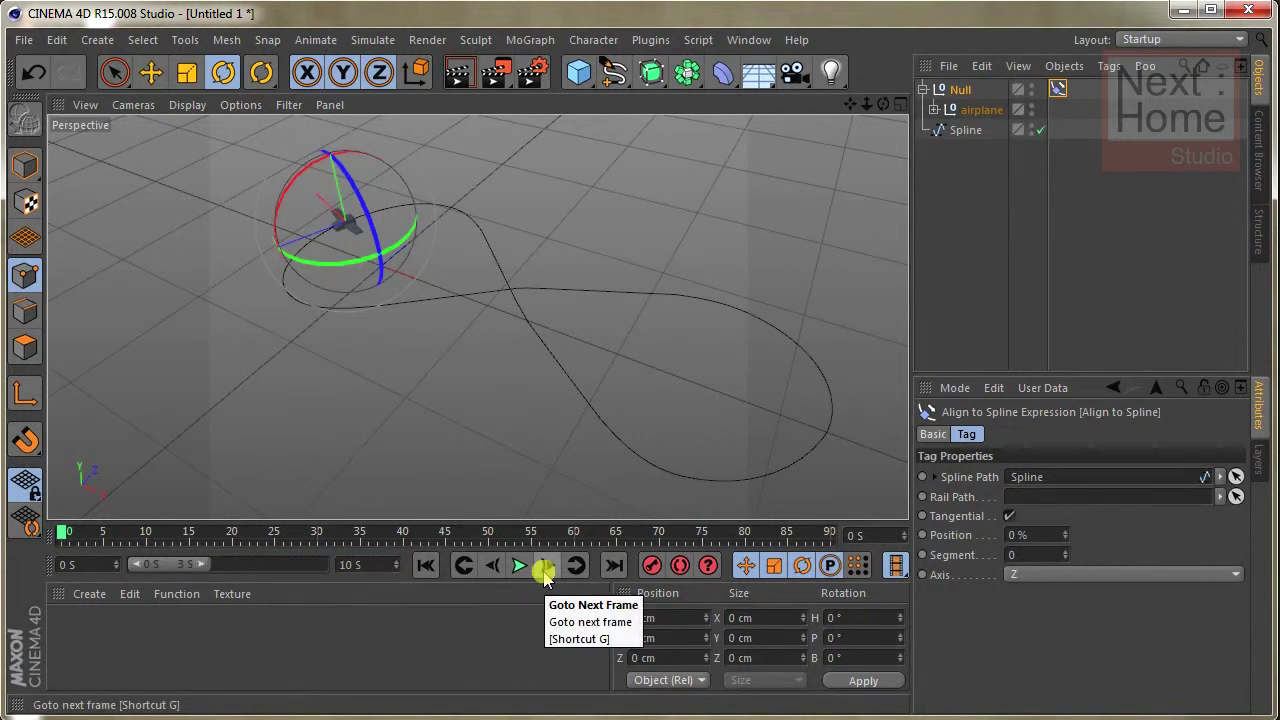
pyautogui.moveTo(205, 565); pyautogui.dragTo(420, 570)
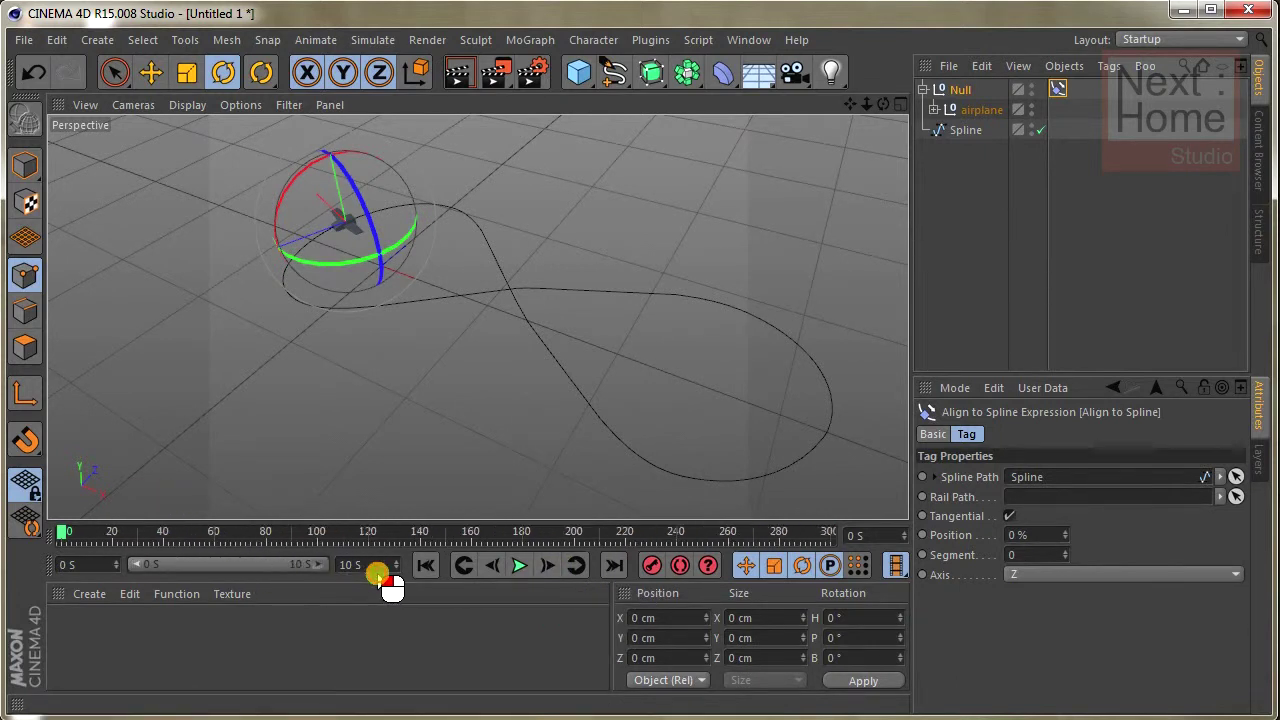
# - Set the Align to Spline Position to 0% and return to frame 0
pyautogui.moveTo(832, 541)
pyautogui.mouseDown()
pyautogui.moveTo(766, 537)
pyautogui.moveTo(828, 537)
pyautogui.mouseUp()
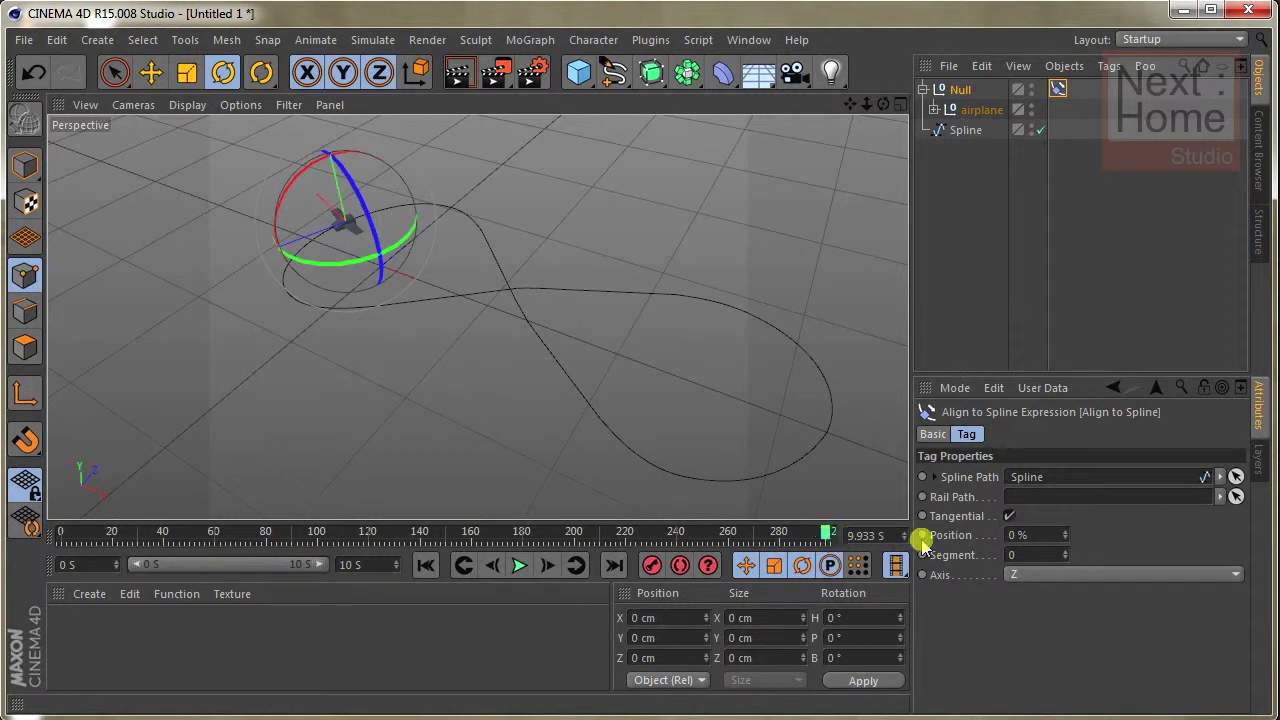
pyautogui.click(1030, 535)
pyautogui.write('100')
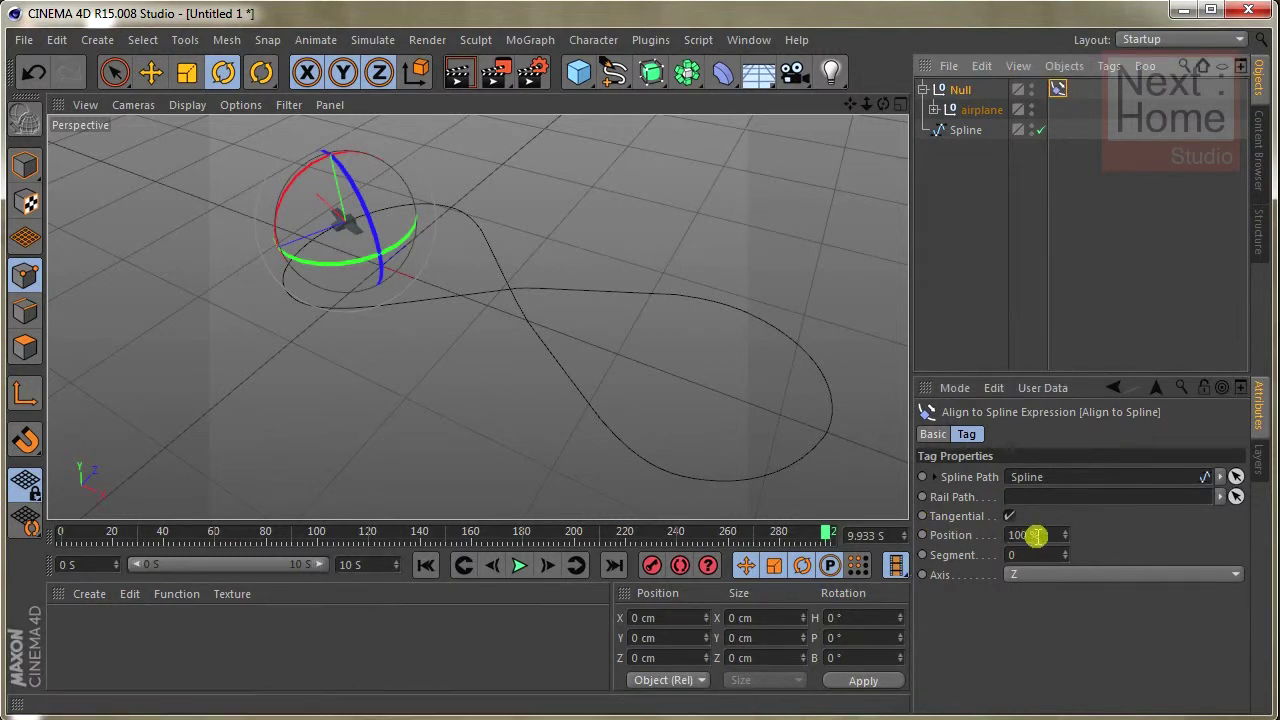
pyautogui.moveTo(1067, 543); pyautogui.dragTo(898, 535)
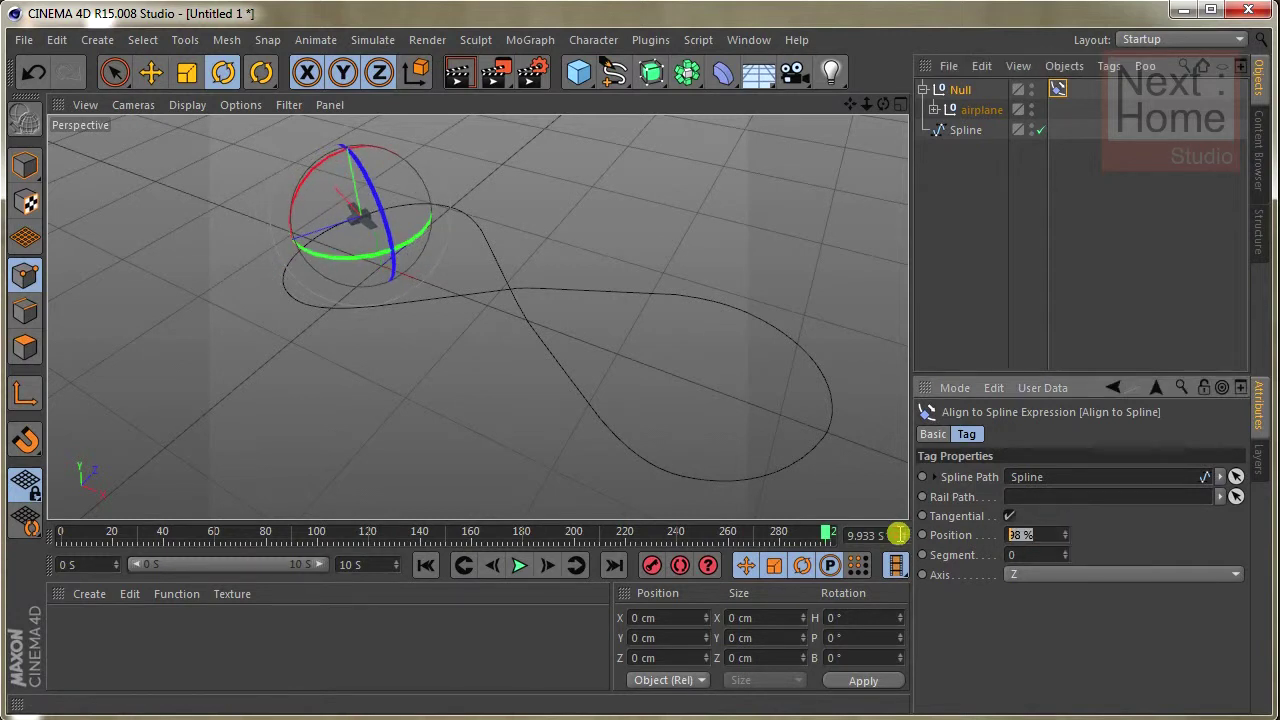
pyautogui.write('0')
pyautogui.press('Return')
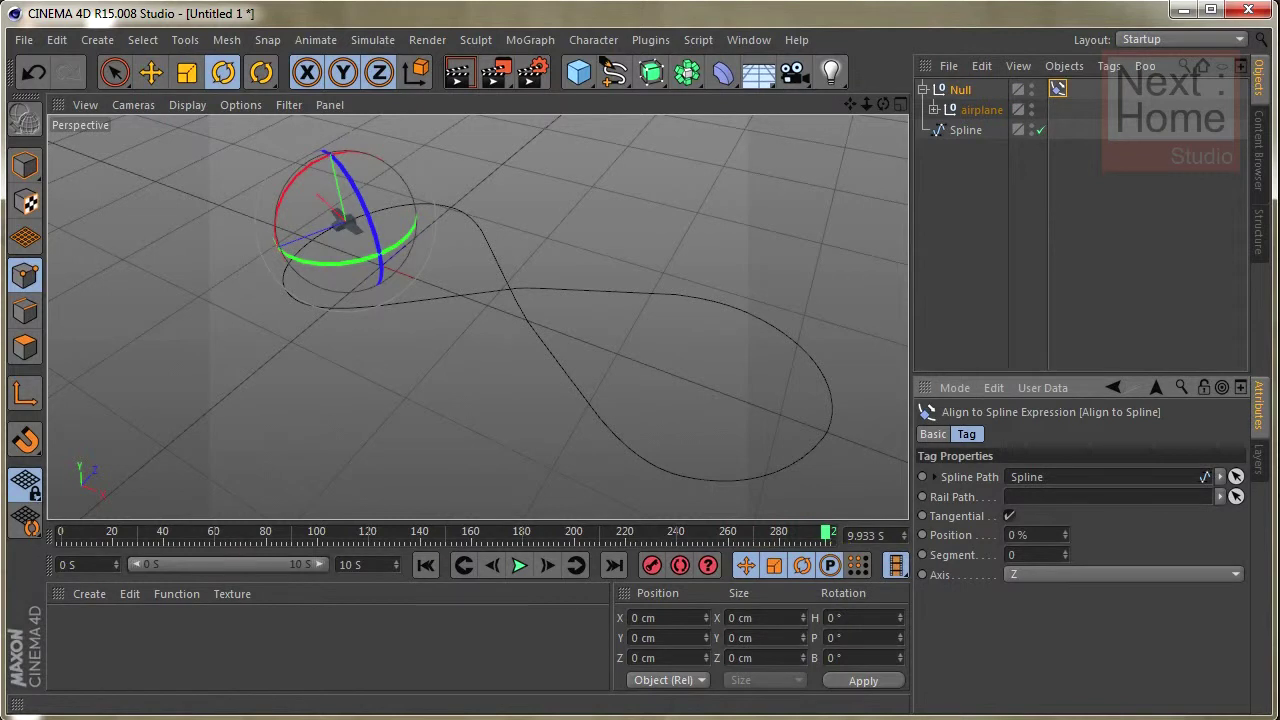
pyautogui.click(60, 537)
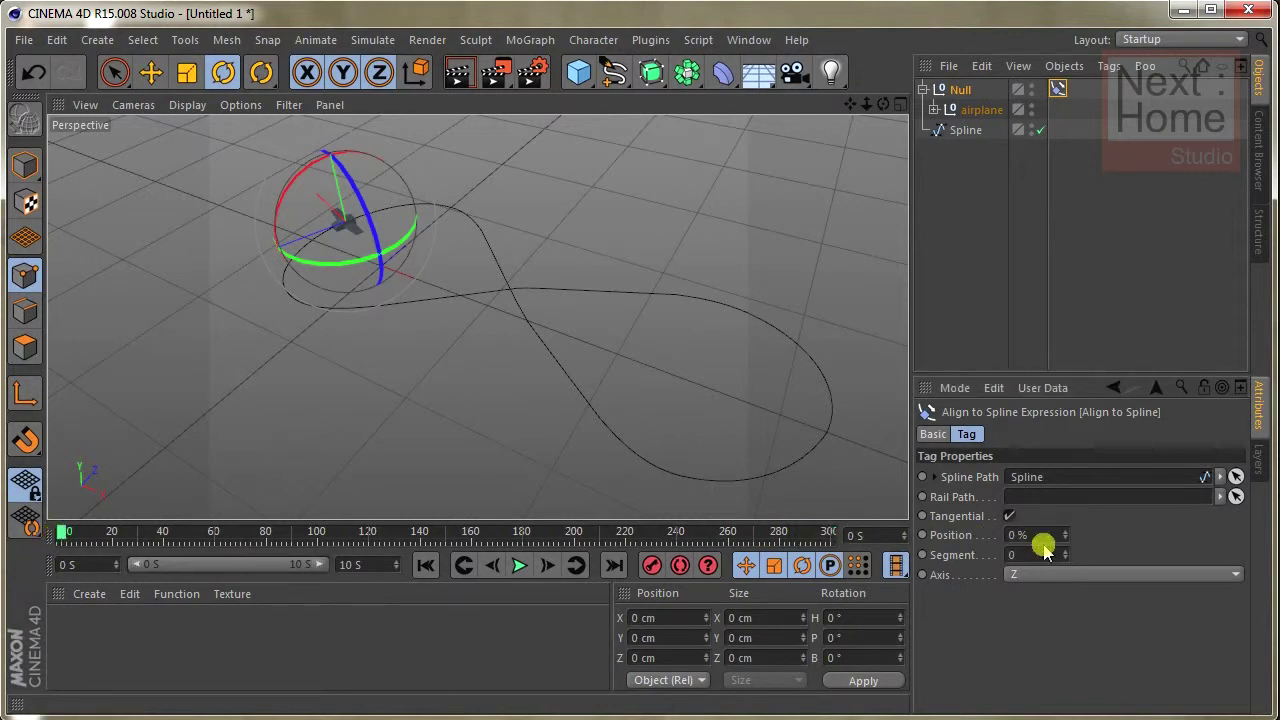
pyautogui.click(1012, 535)
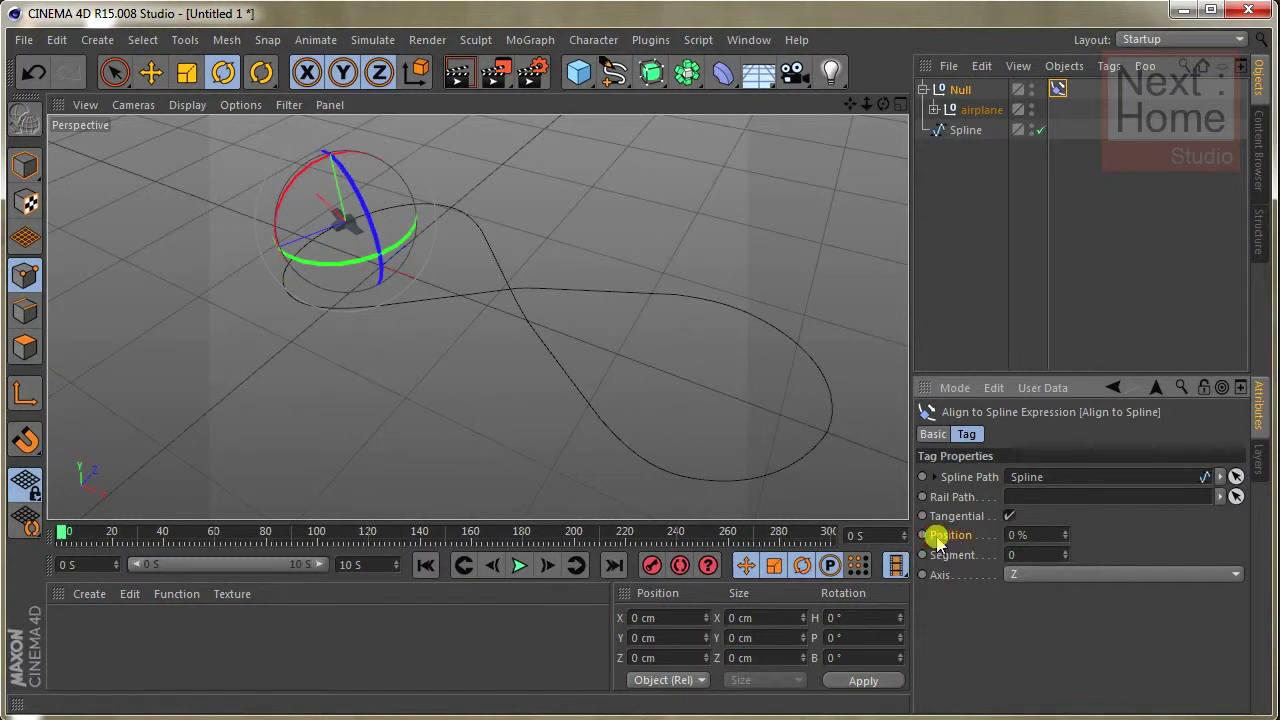
# - Add Position keyframes of 0% at 0 S and 100% at 10 S, then scrub back to frame 0
pyautogui.rightClick(938, 541)
pyautogui.moveTo(988, 550)
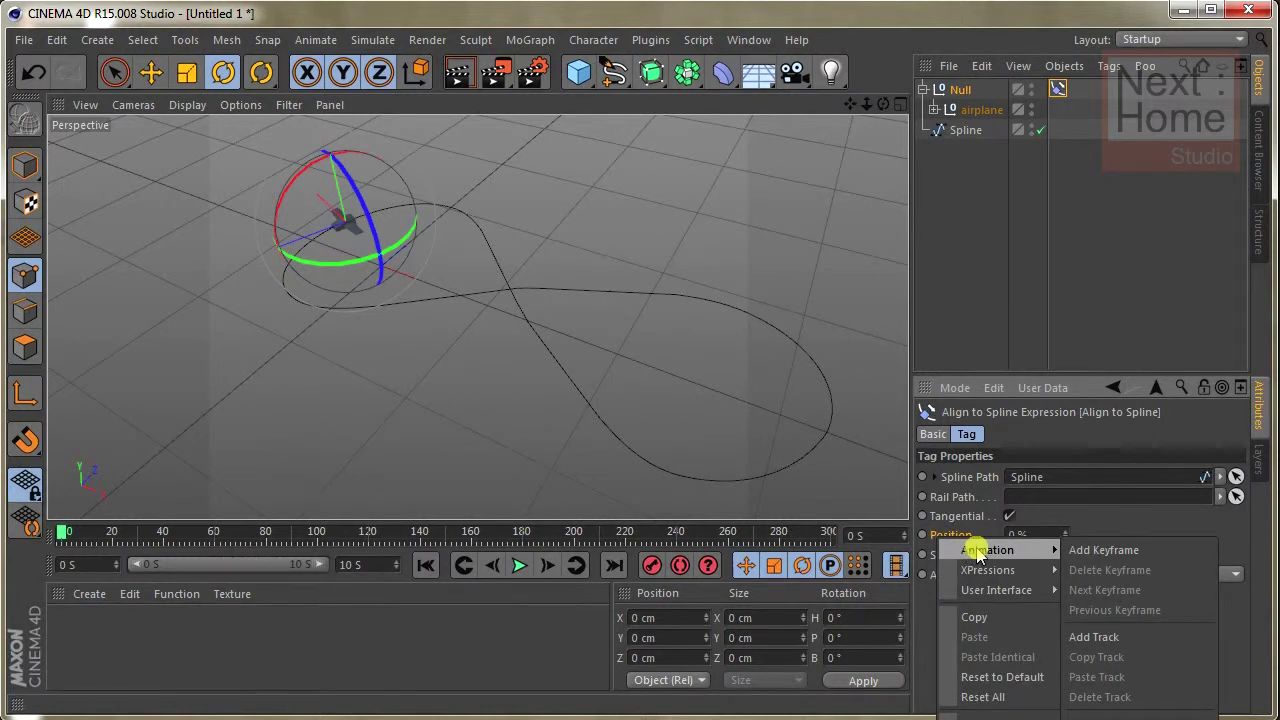
pyautogui.click(1098, 552)
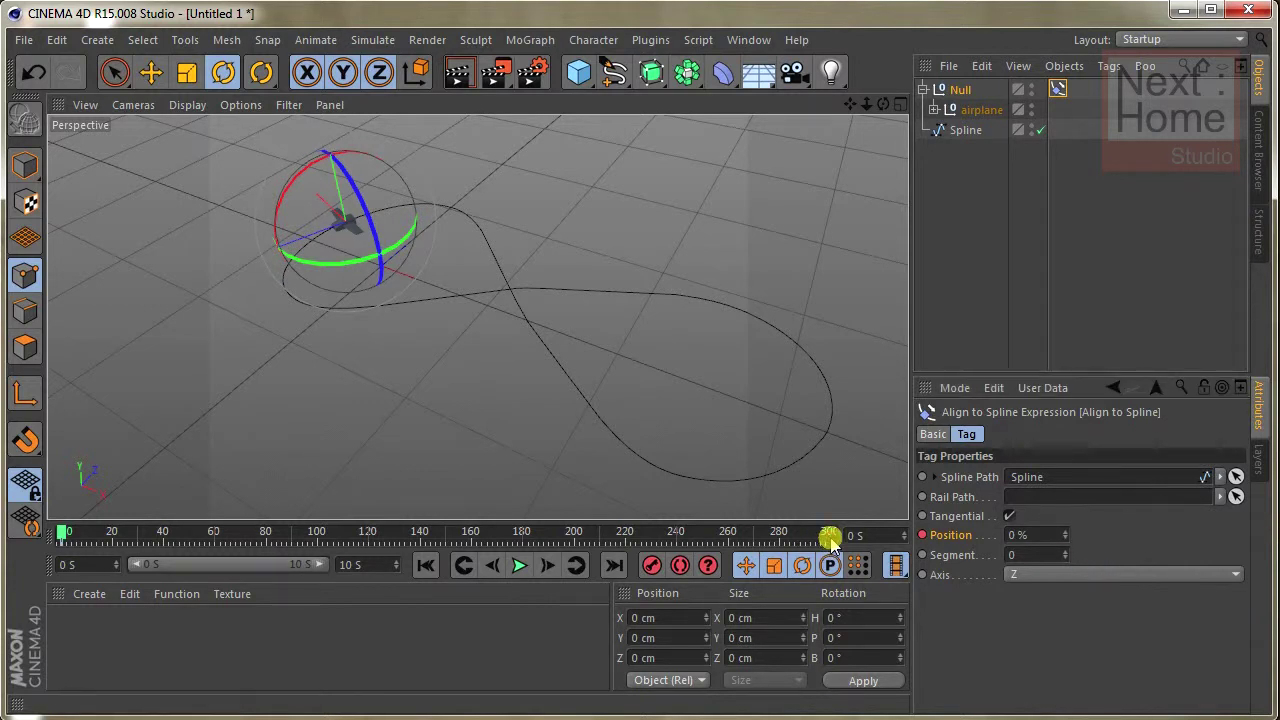
pyautogui.click(828, 535)
pyautogui.moveTo(828, 535); pyautogui.dragTo(858, 535)
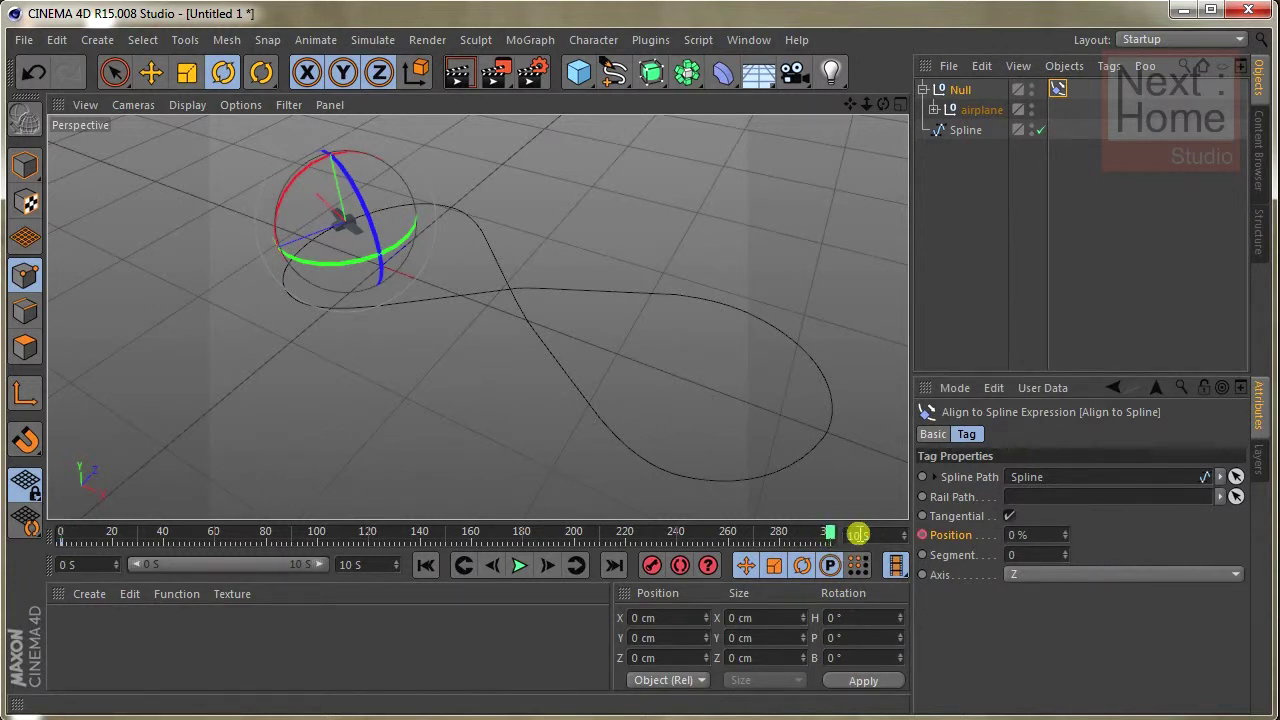
pyautogui.click(1030, 536)
pyautogui.write('100')
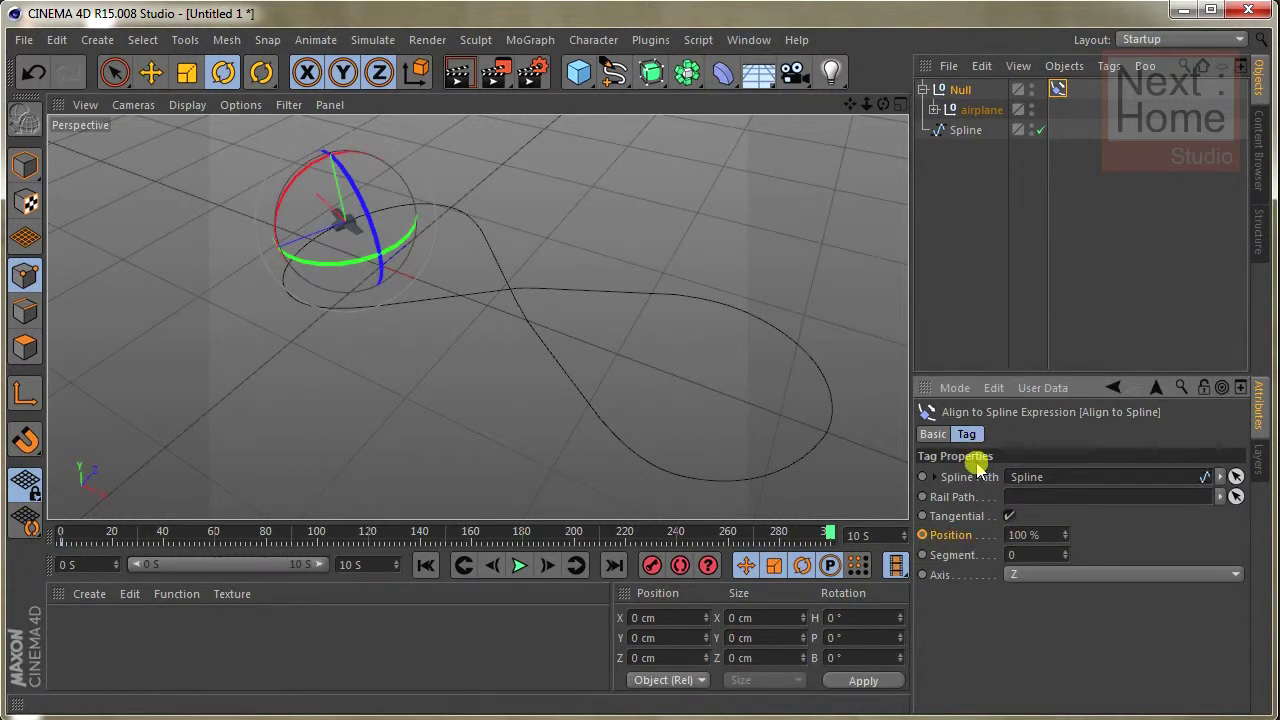
pyautogui.rightClick(932, 542)
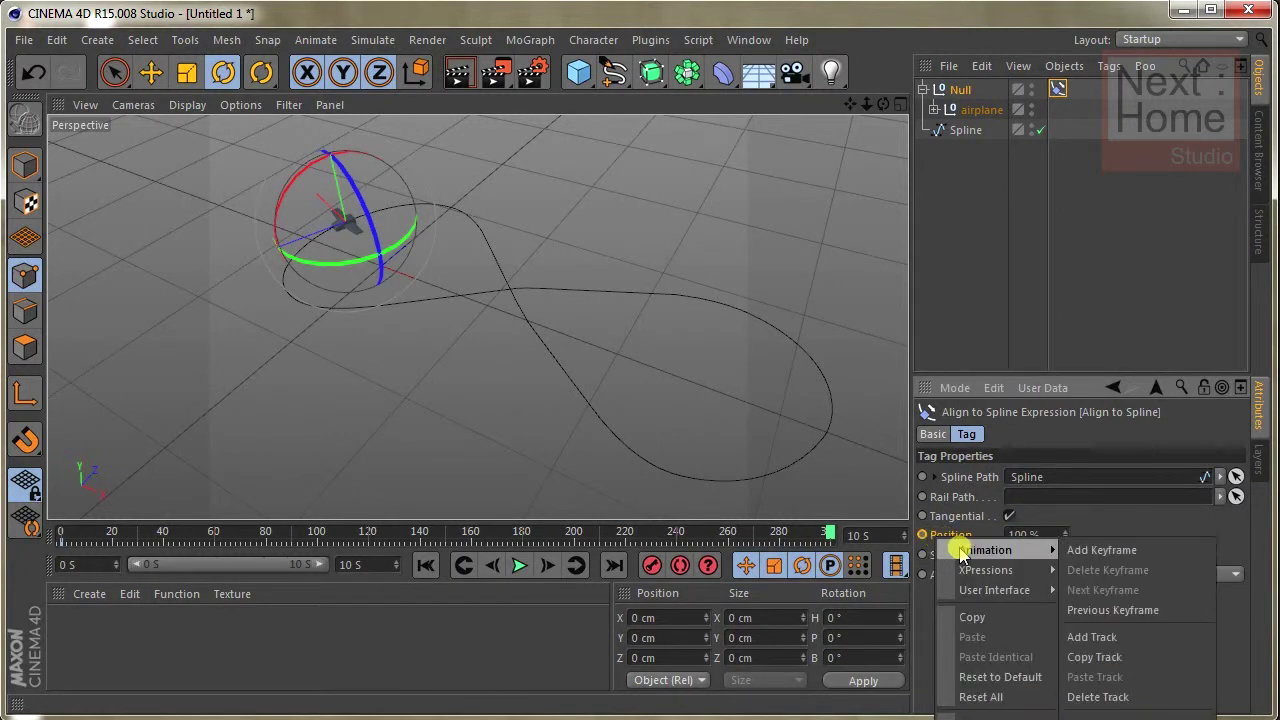
pyautogui.click(1095, 548)
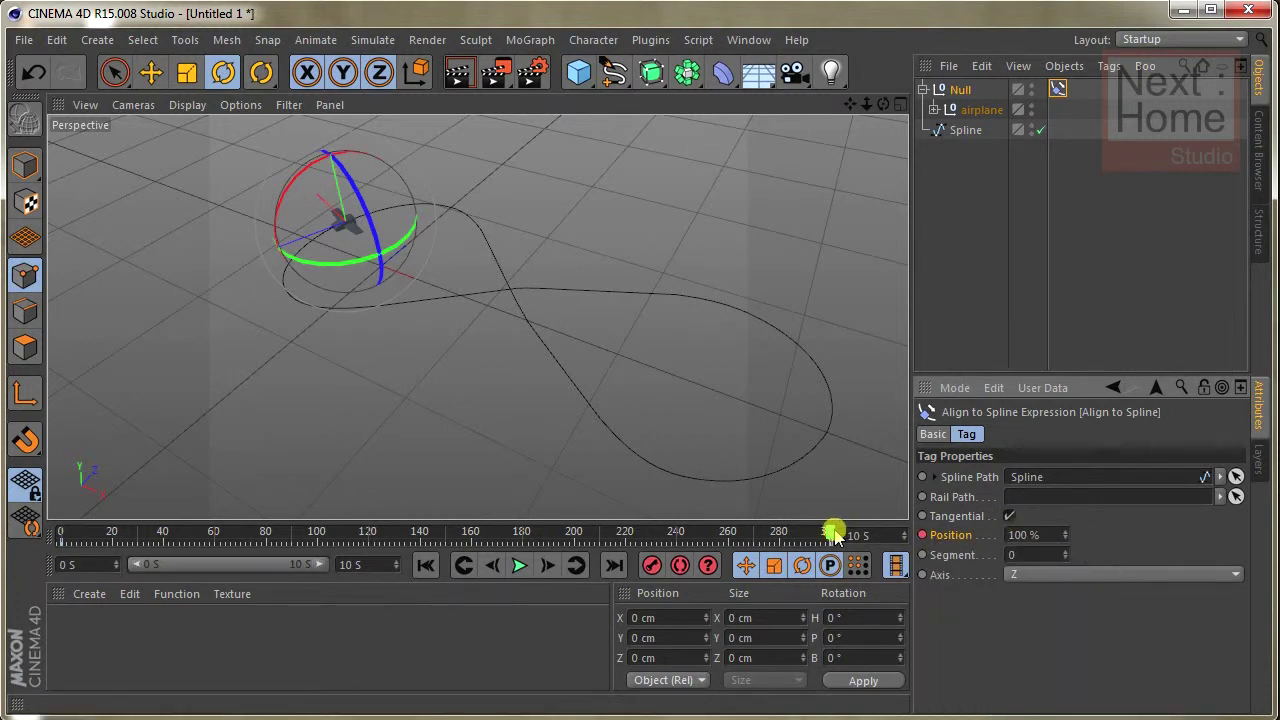
pyautogui.moveTo(831, 535); pyautogui.dragTo(25, 545)
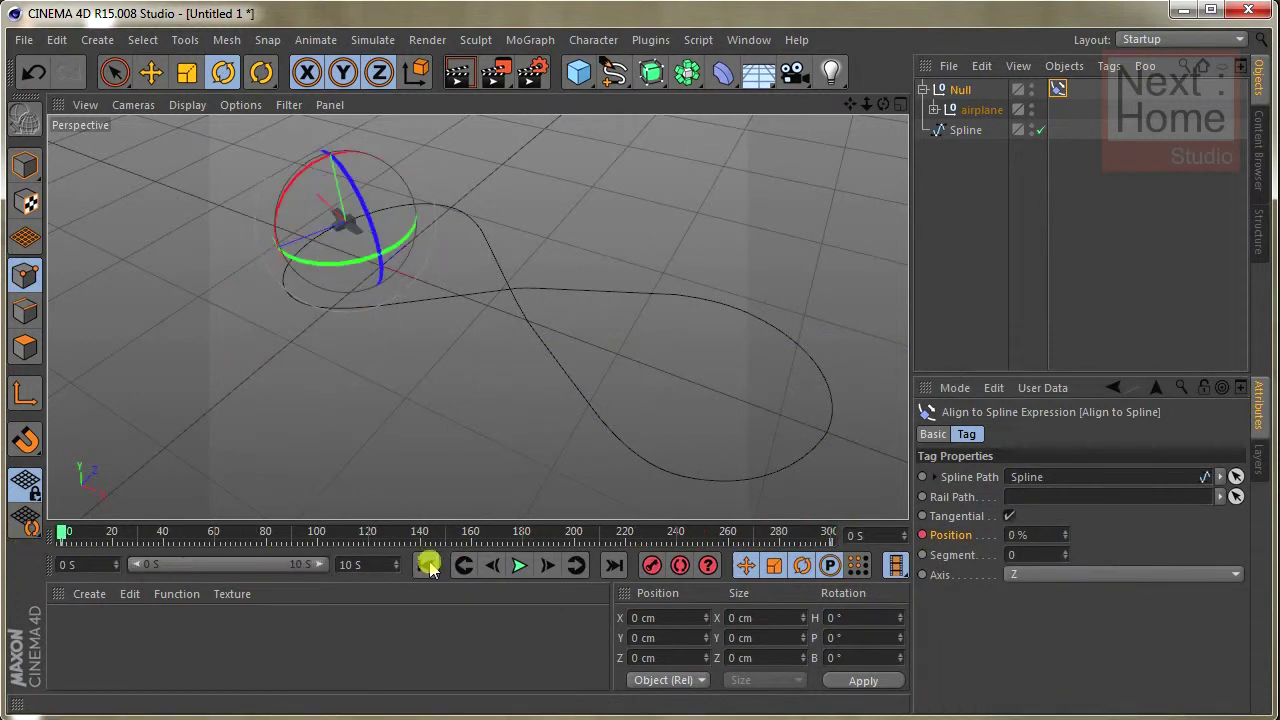
pyautogui.click(518, 566)
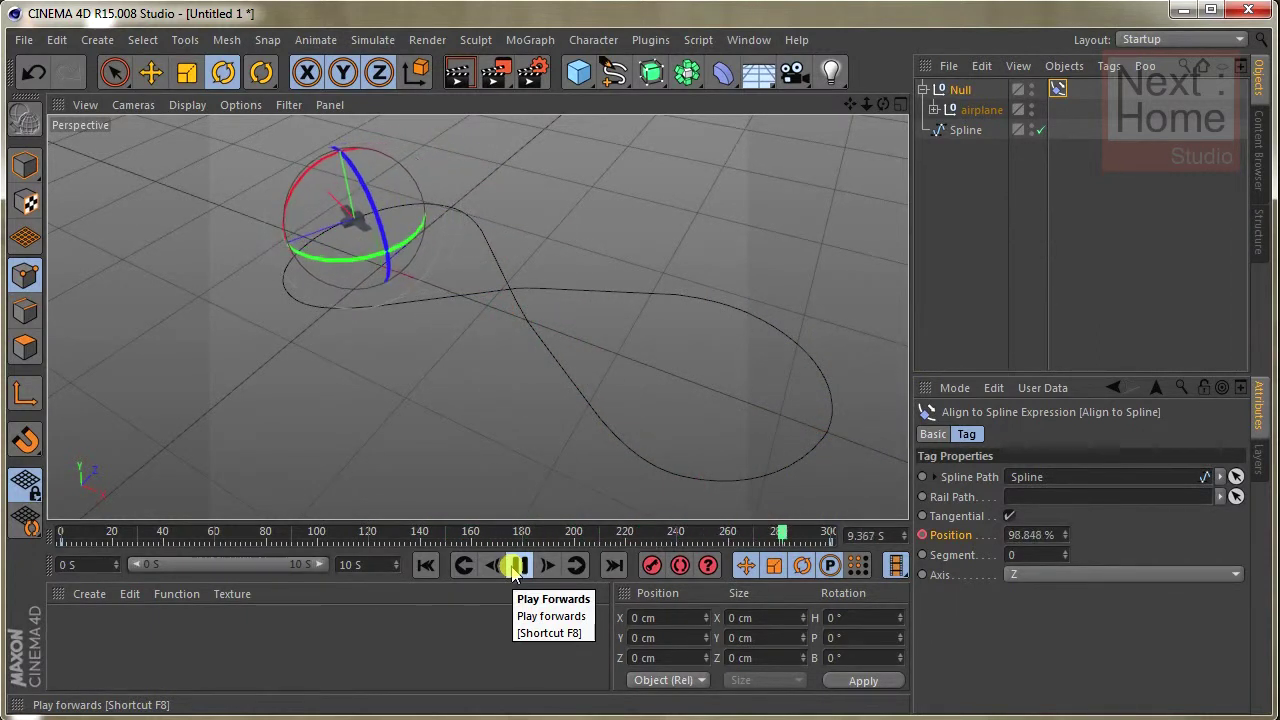
pyautogui.click(517, 566)
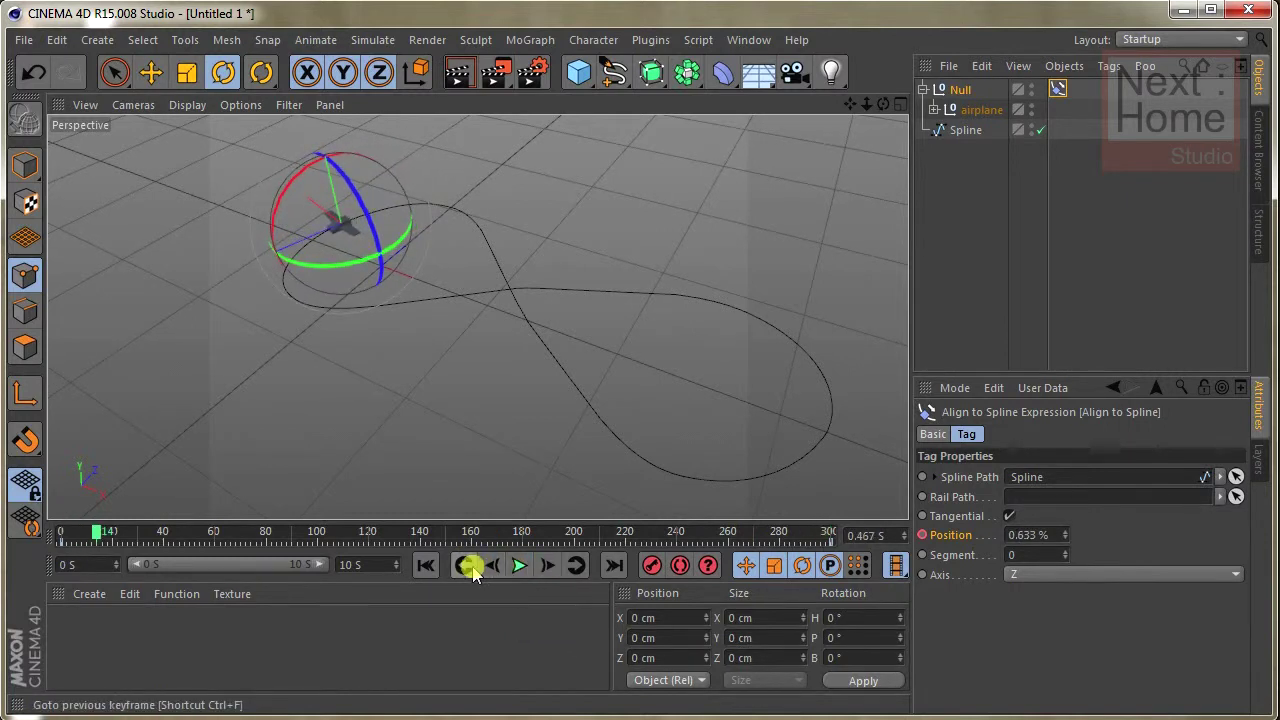
pyautogui.click(519, 566)
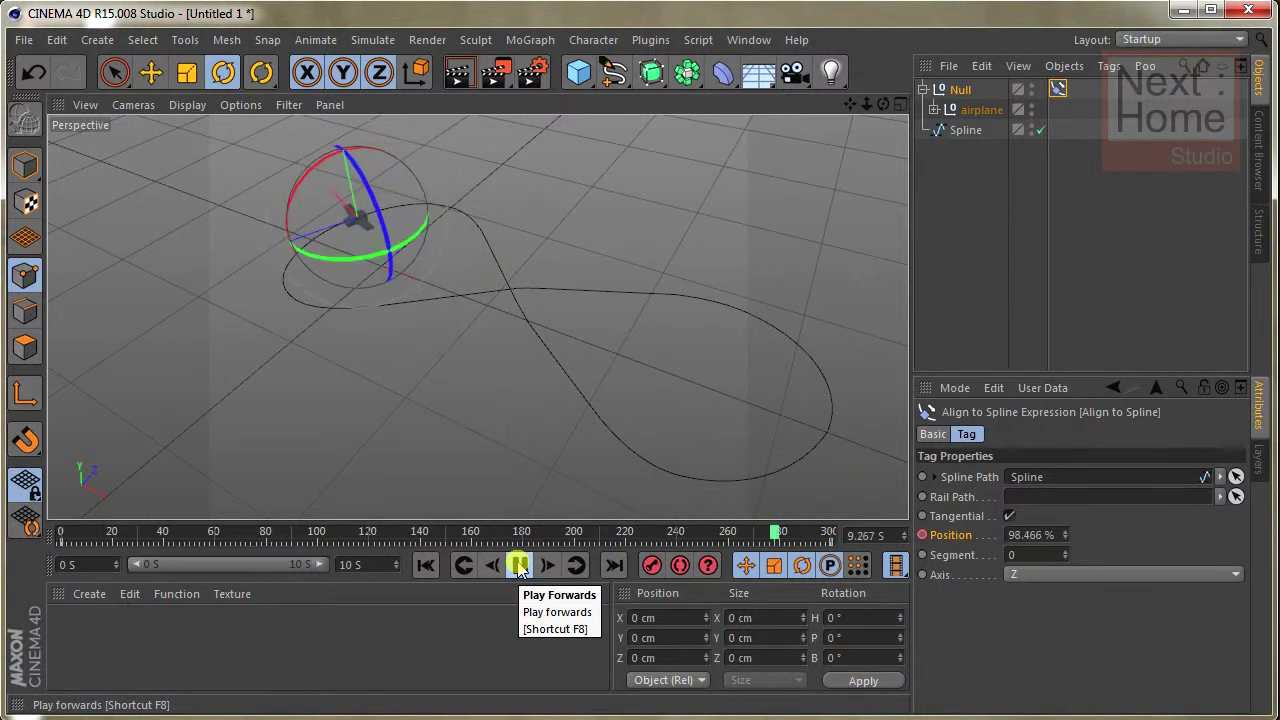
pyautogui.click(519, 566)
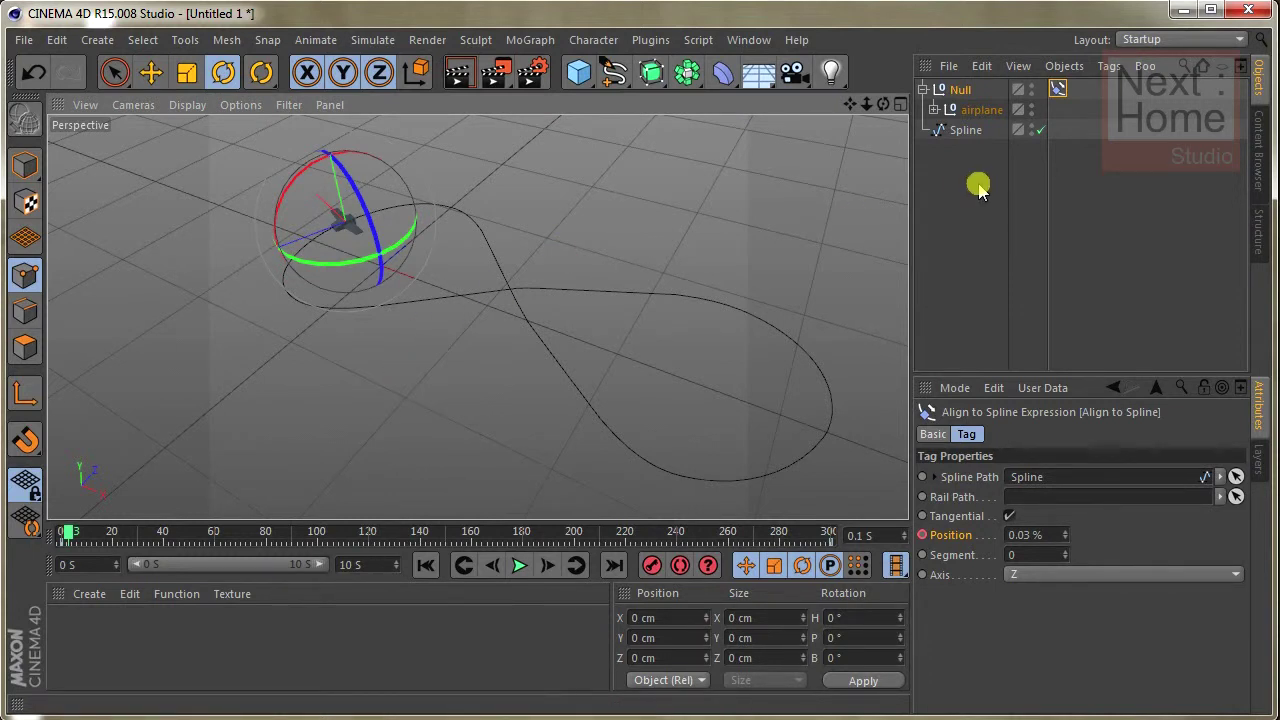
# - Orbit around the figure-eight path, select the Spline, and bring up the Window menu
pyautogui.keyDown('alt'); pyautogui.moveTo(760, 306); pyautogui.dragTo(760, 313); pyautogui.keyUp('alt')
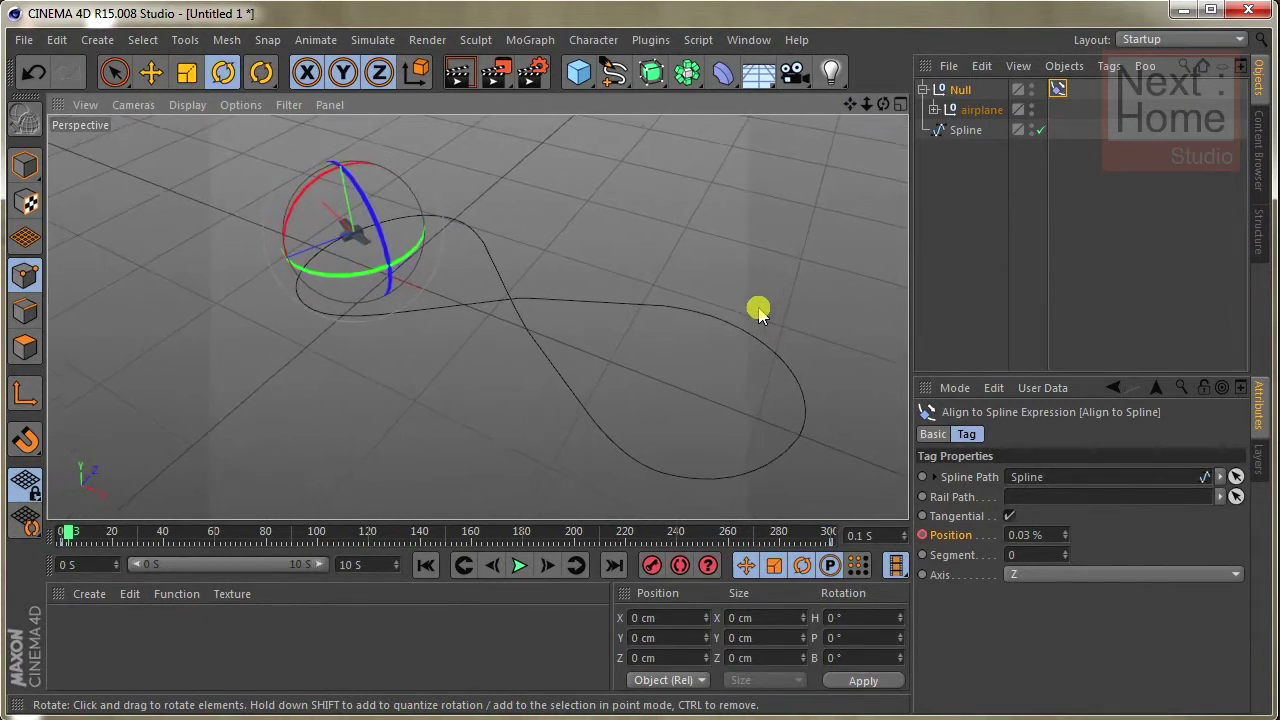
pyautogui.keyDown('alt'); pyautogui.moveTo(480, 337); pyautogui.dragTo(480, 337); pyautogui.keyUp('alt')
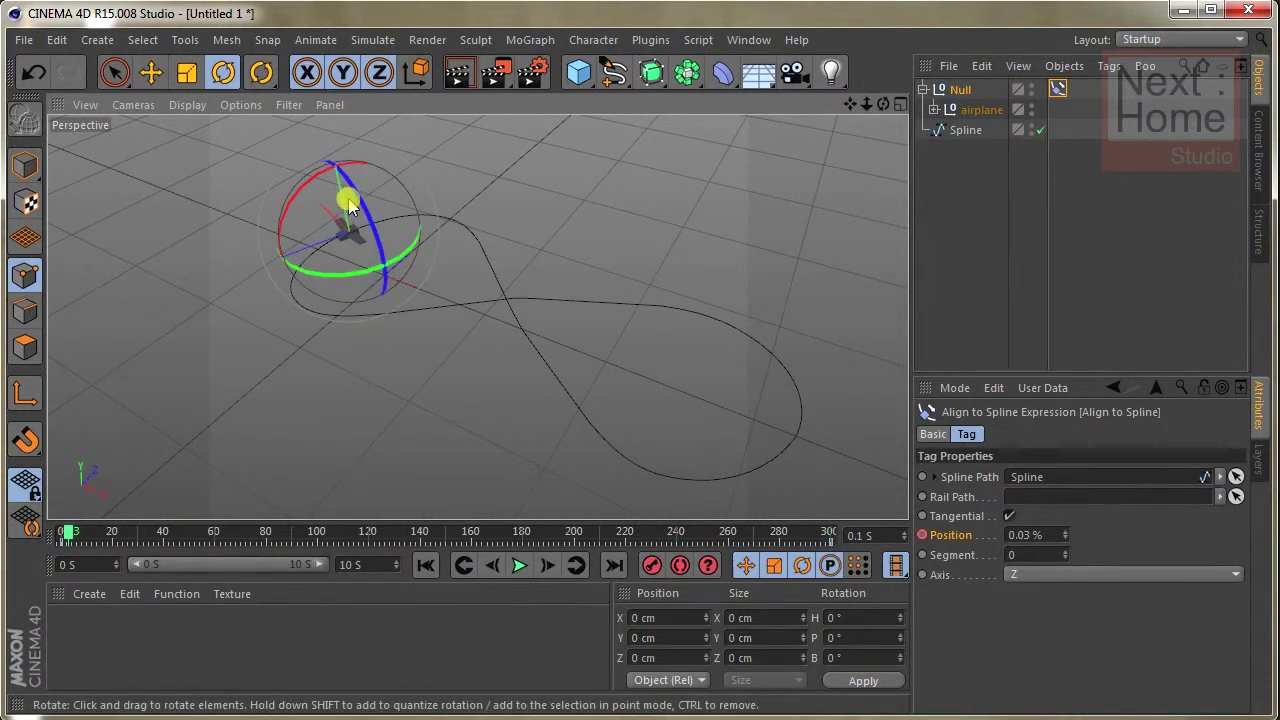
pyautogui.click(963, 129)
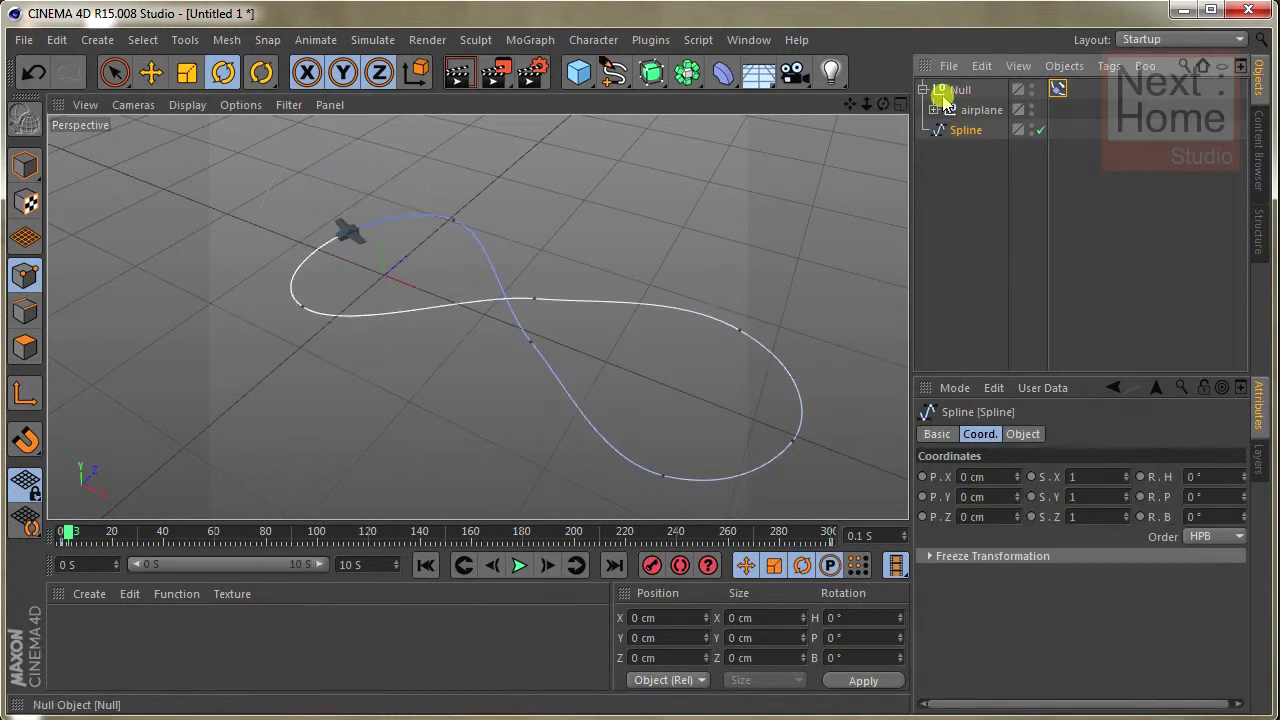
pyautogui.click(952, 91)
pyautogui.click(961, 135)
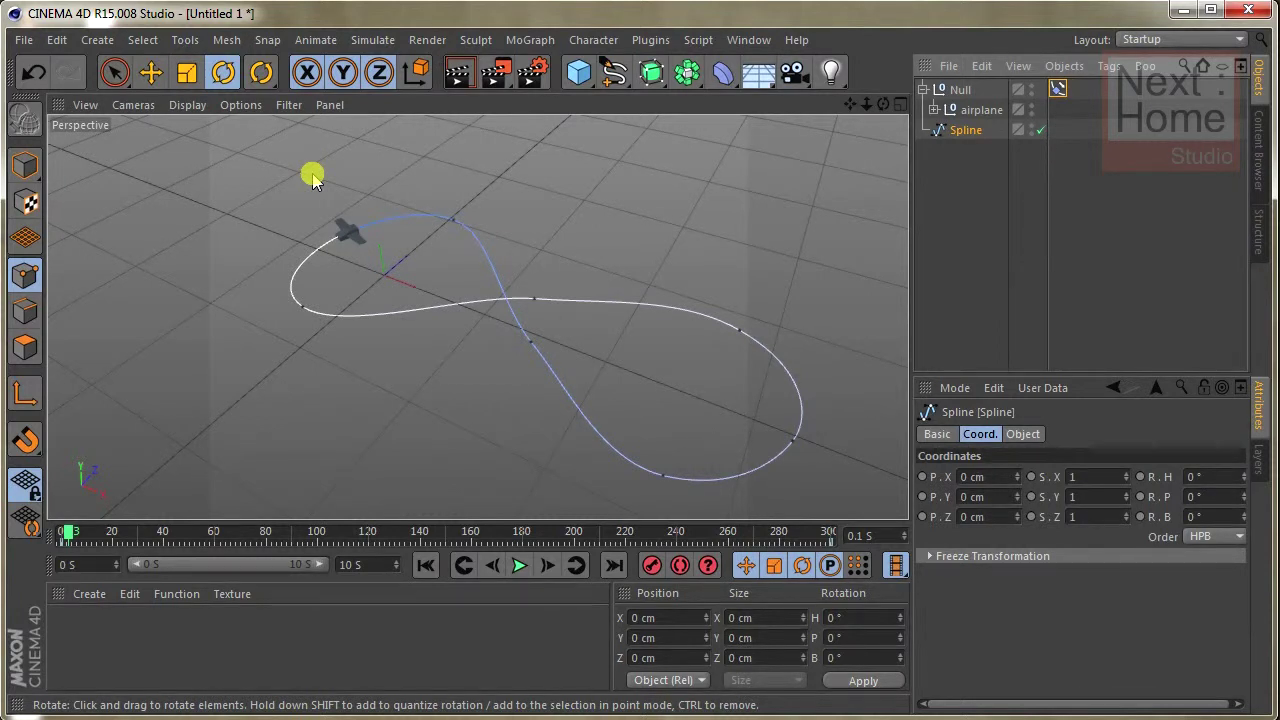
pyautogui.moveTo(365, 185); pyautogui.dragTo(349, 223)
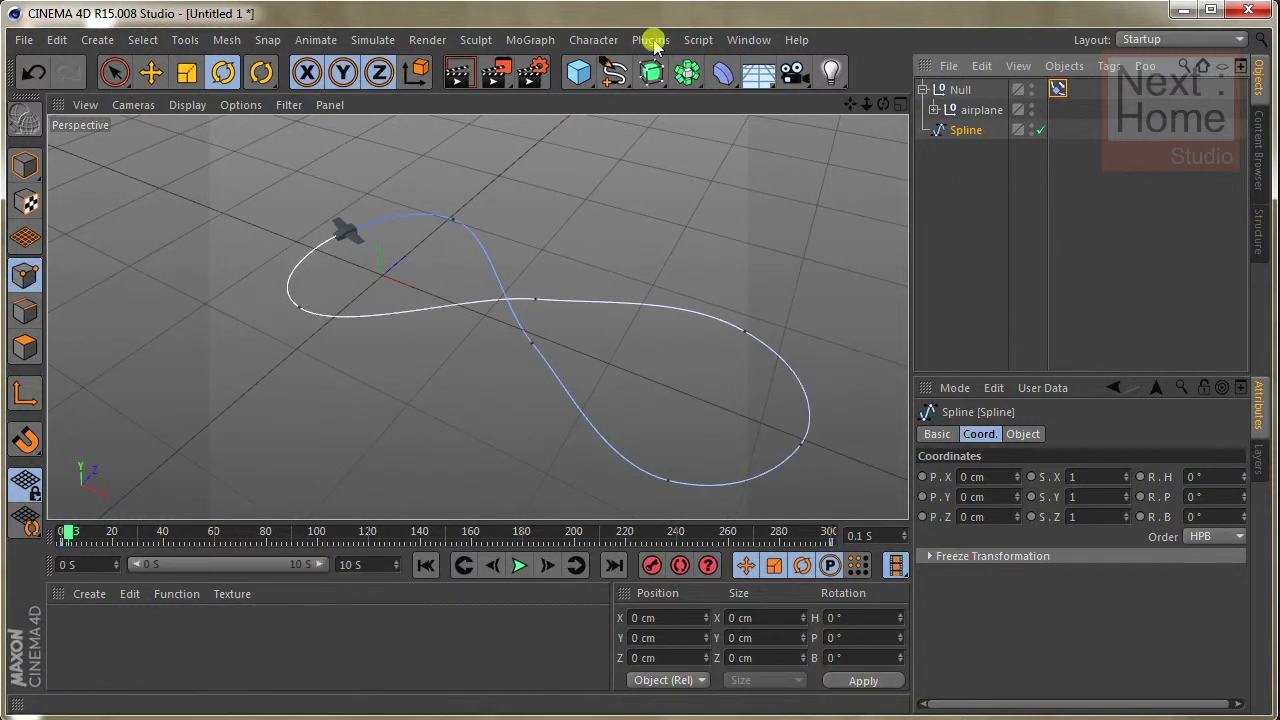
pyautogui.click(752, 40)
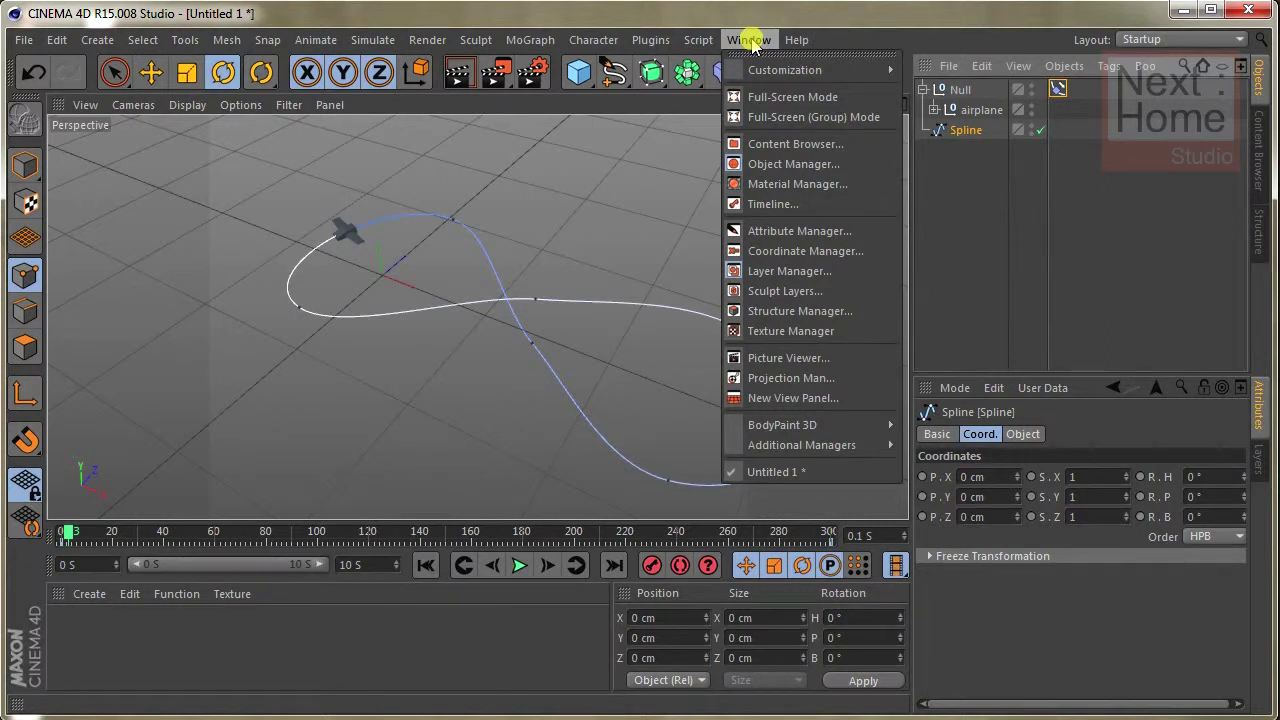
# - Open the Timeline window, arrange it beside the viewport, and scrub to preview the flight
pyautogui.click(811, 205)
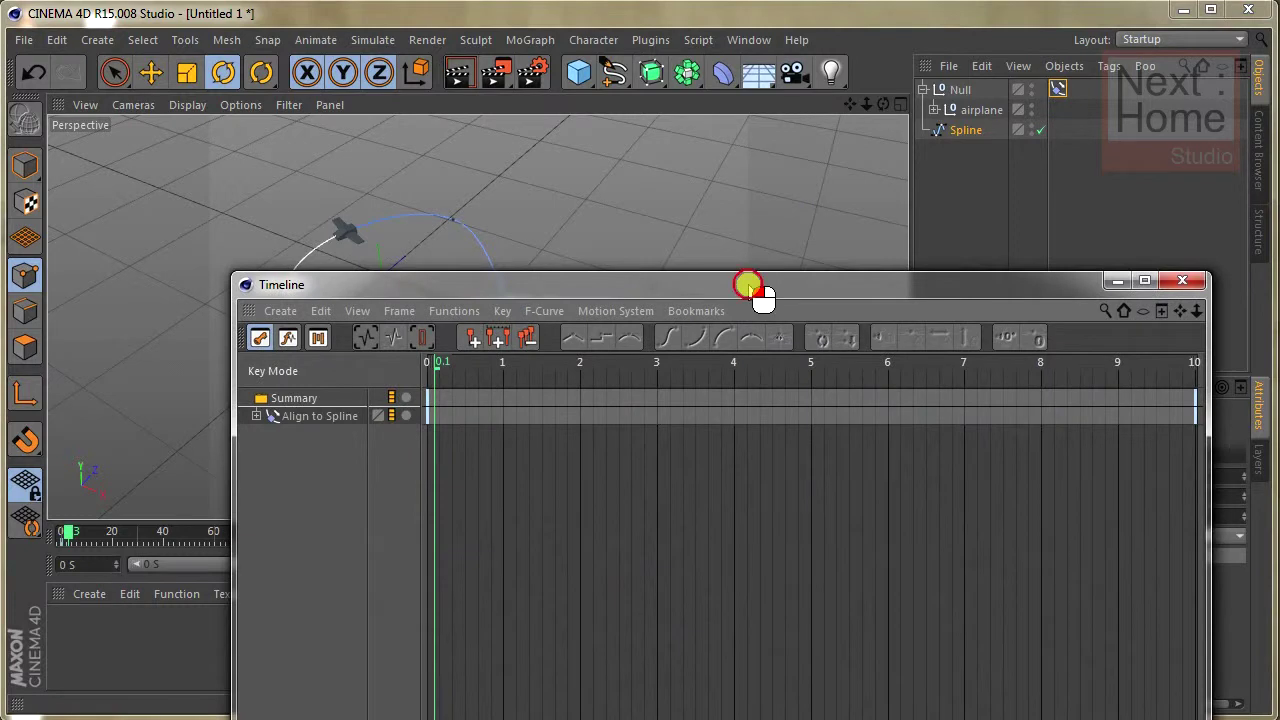
pyautogui.moveTo(749, 285); pyautogui.dragTo(751, 210)
pyautogui.moveTo(1212, 717); pyautogui.dragTo(1102, 555)
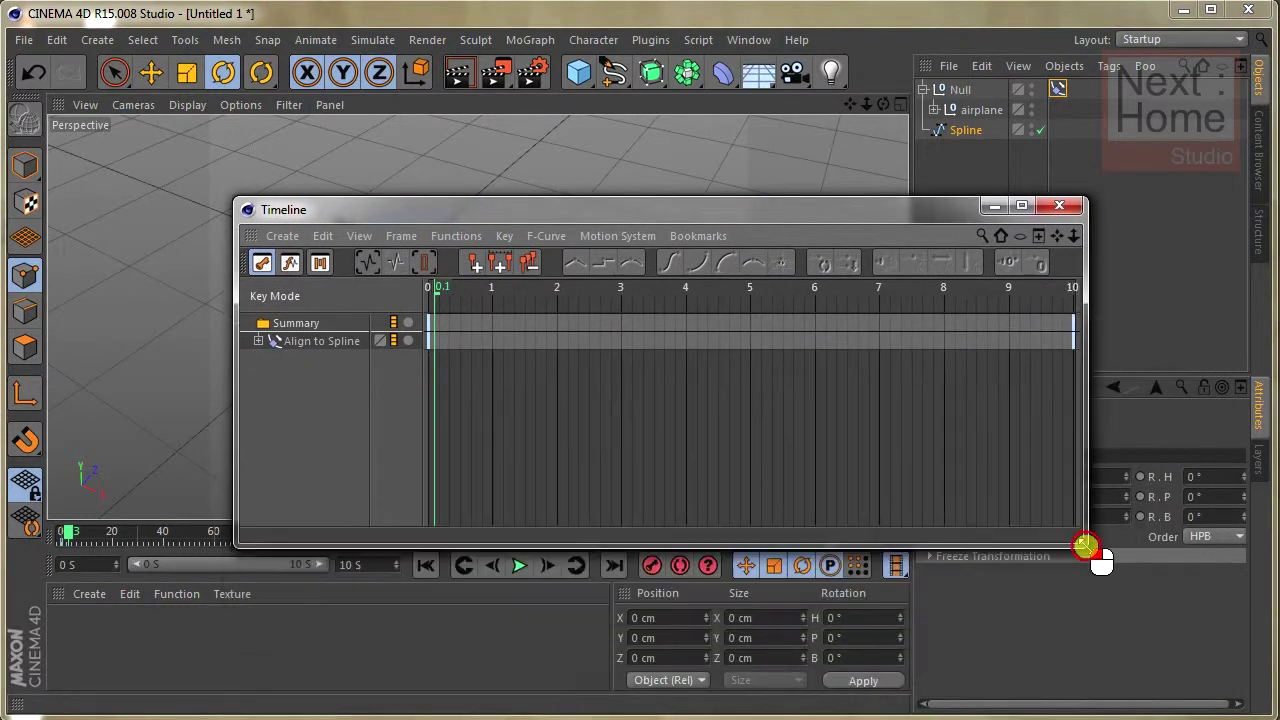
pyautogui.moveTo(828, 224)
pyautogui.mouseDown()
pyautogui.moveTo(1183, 345)
pyautogui.moveTo(1155, 342)
pyautogui.mouseUp()
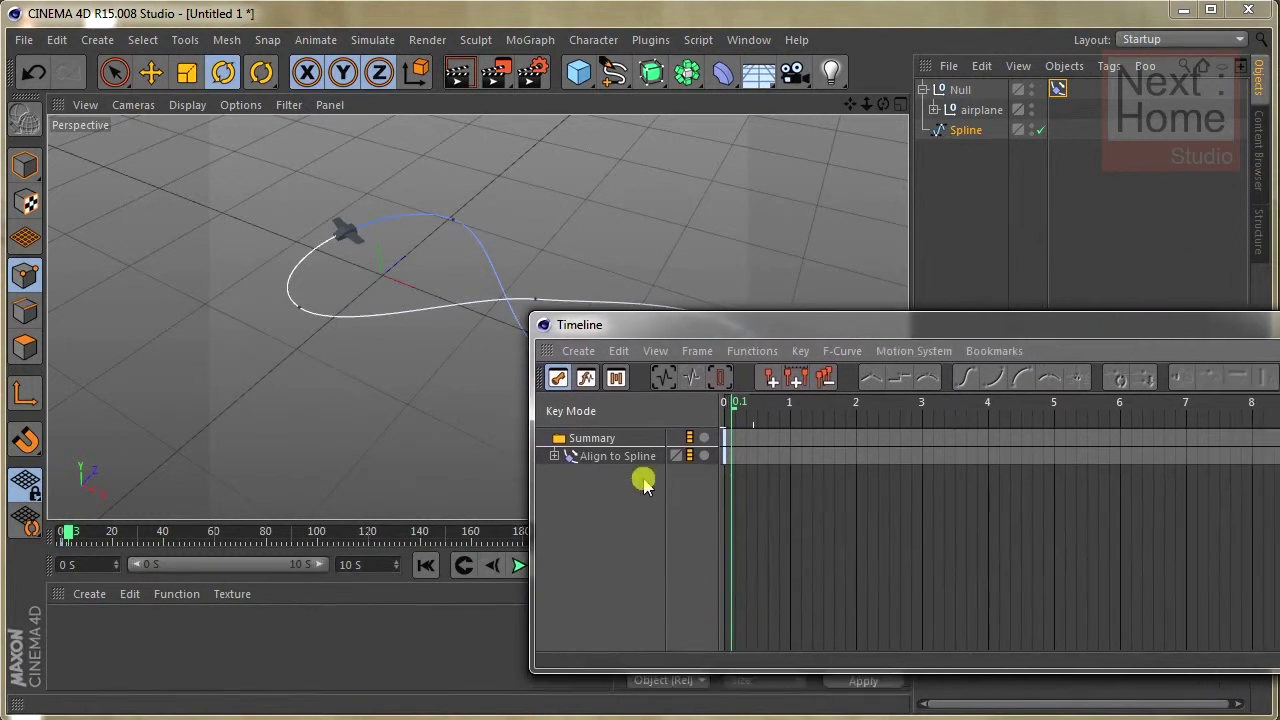
pyautogui.moveTo(894, 331); pyautogui.dragTo(695, 330)
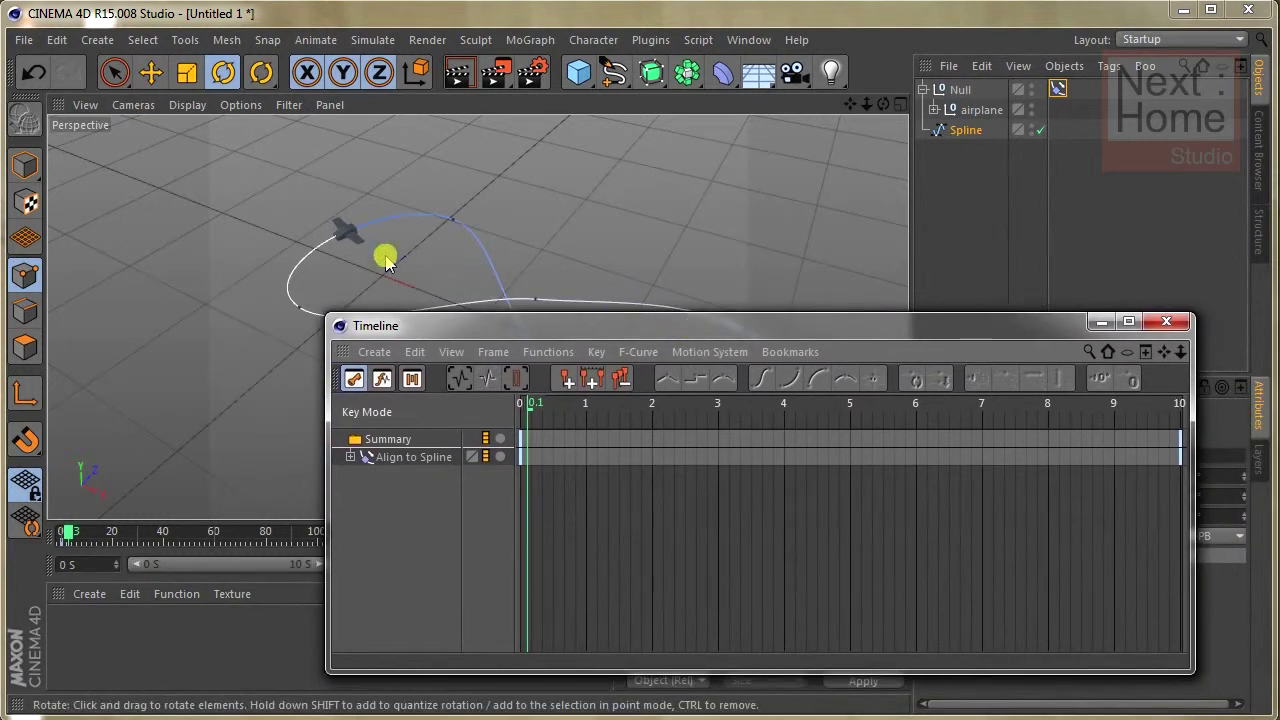
pyautogui.moveTo(905, 330); pyautogui.dragTo(1120, 90)
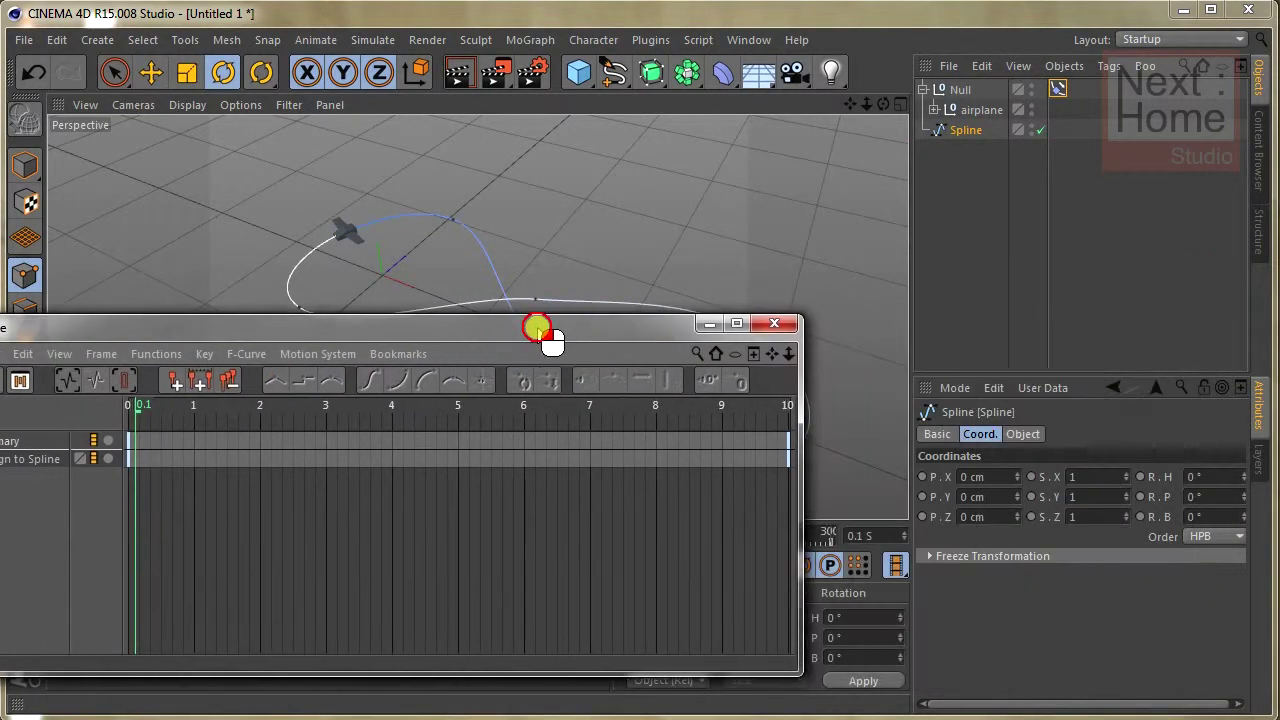
pyautogui.moveTo(174, 533); pyautogui.dragTo(228, 533)
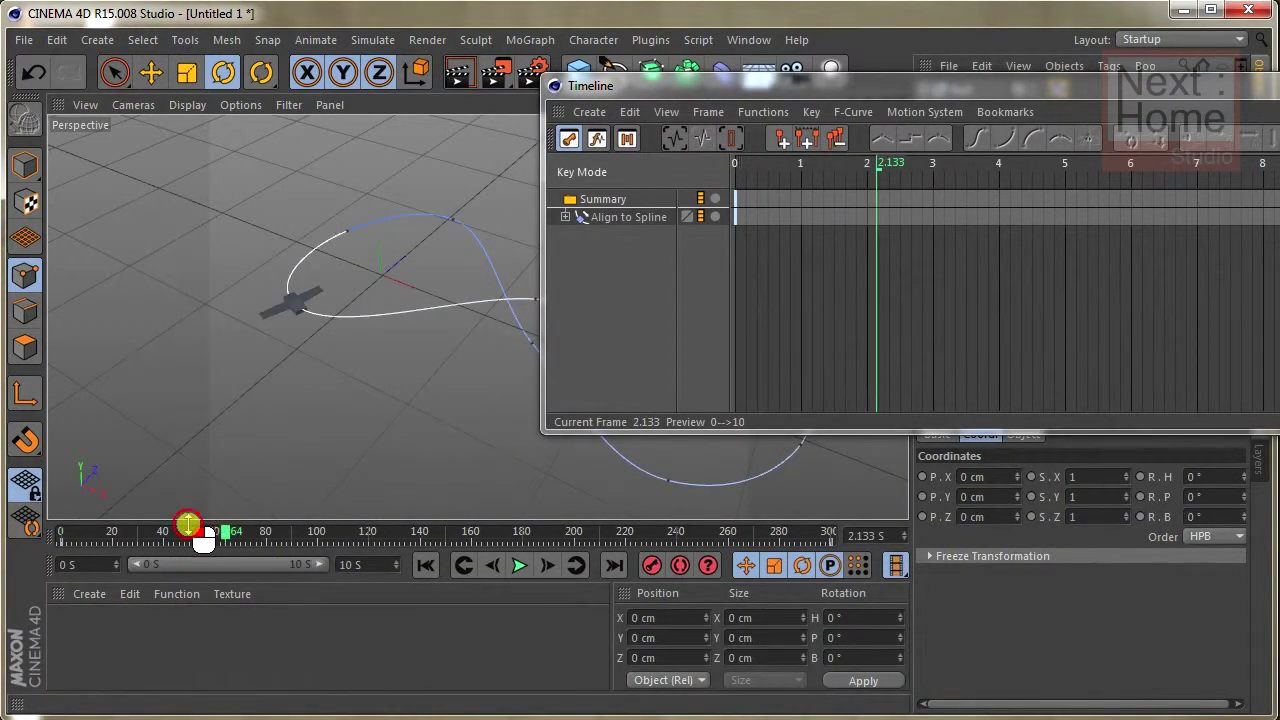
pyautogui.moveTo(188, 530); pyautogui.dragTo(200, 531)
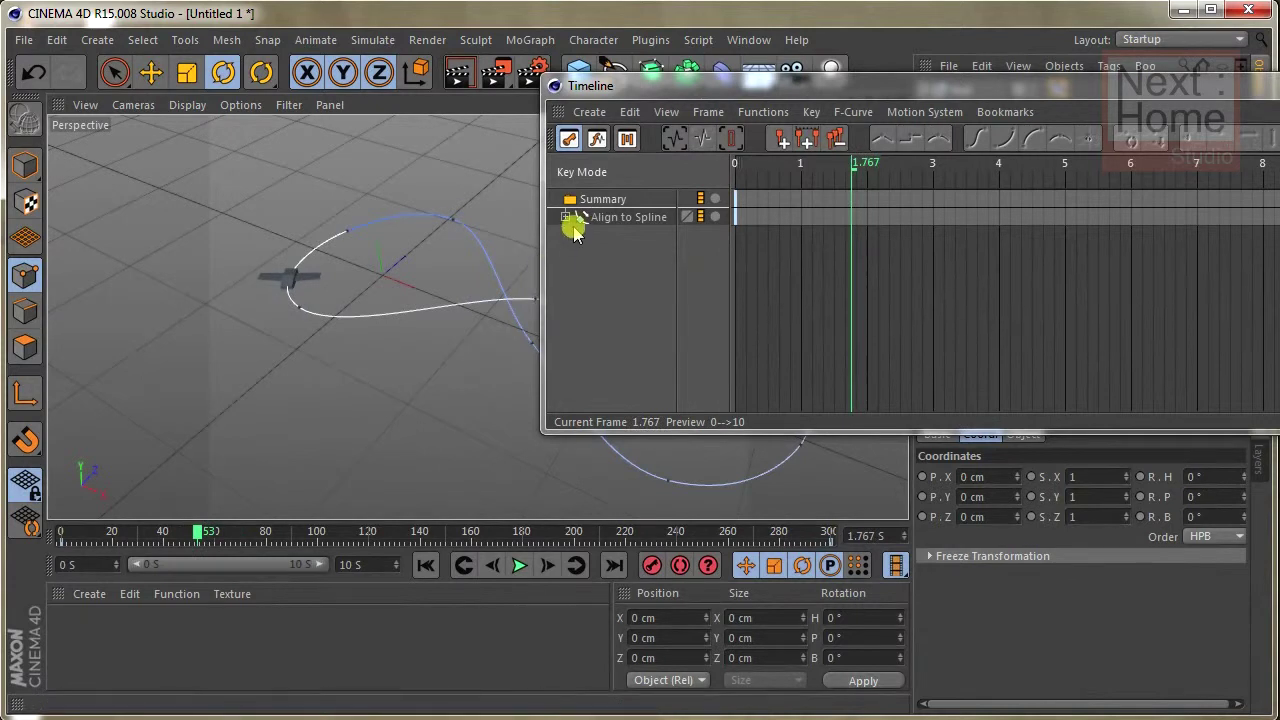
# - Expand the Align to Spline track and select its Position track to show Track Properties
pyautogui.click(565, 217)
pyautogui.click(577, 235)
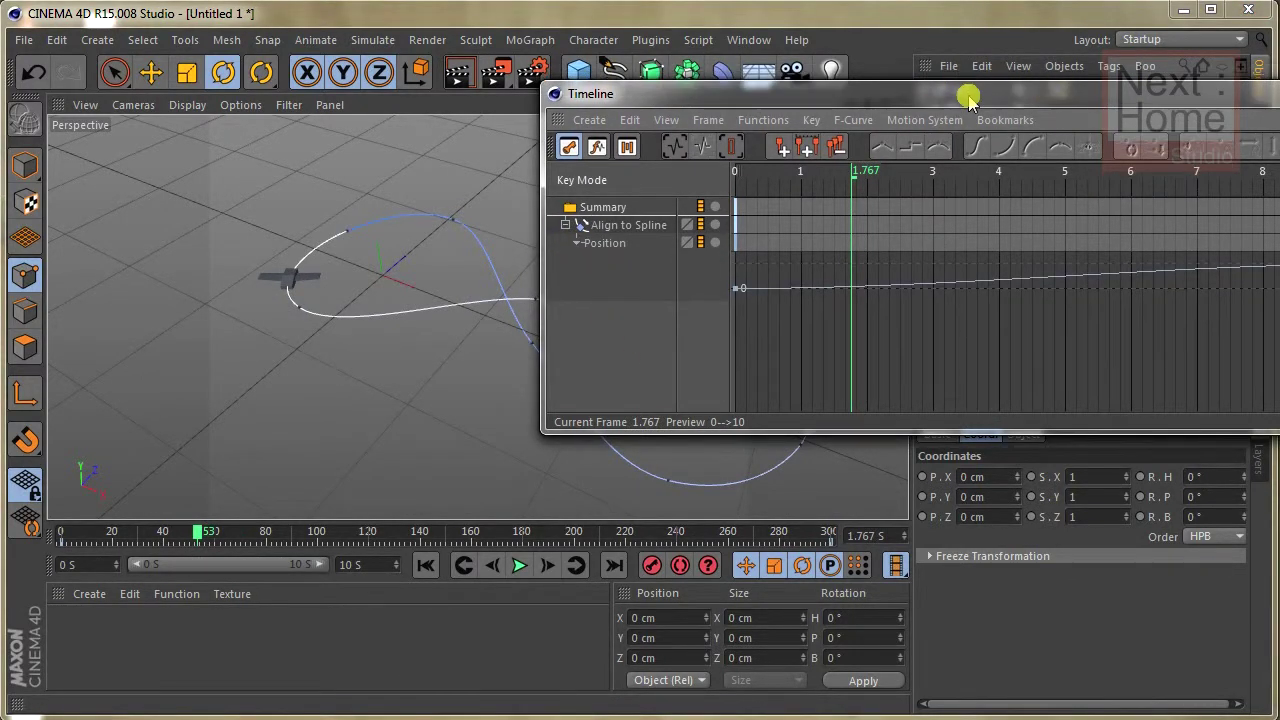
pyautogui.moveTo(966, 88); pyautogui.dragTo(650, 103)
pyautogui.moveTo(1108, 434); pyautogui.dragTo(1090, 420)
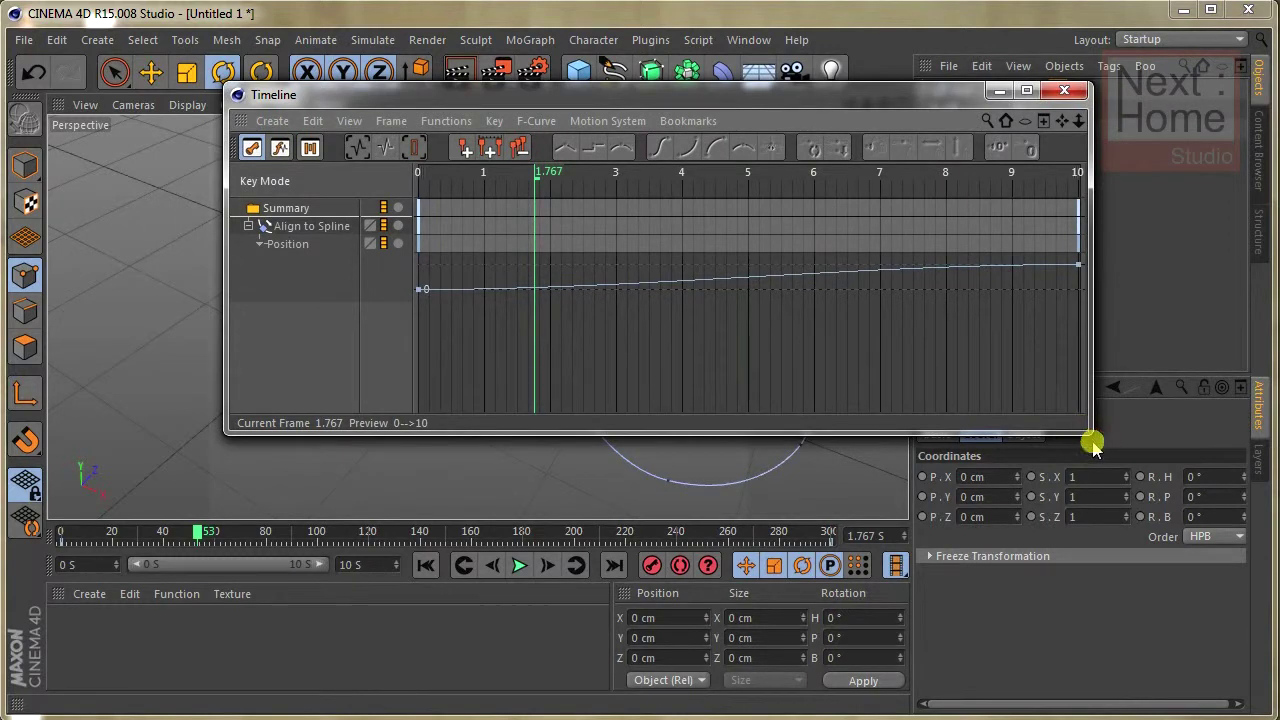
pyautogui.click(261, 245)
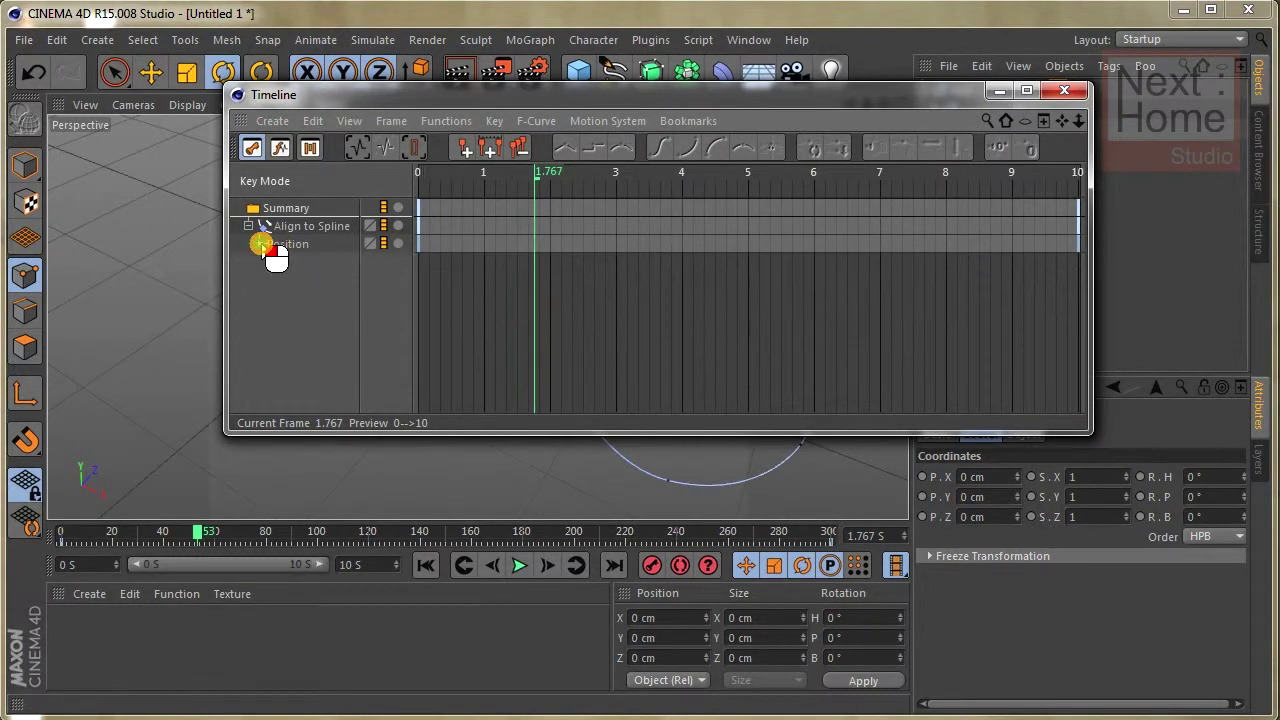
pyautogui.click(262, 246)
pyautogui.click(285, 245)
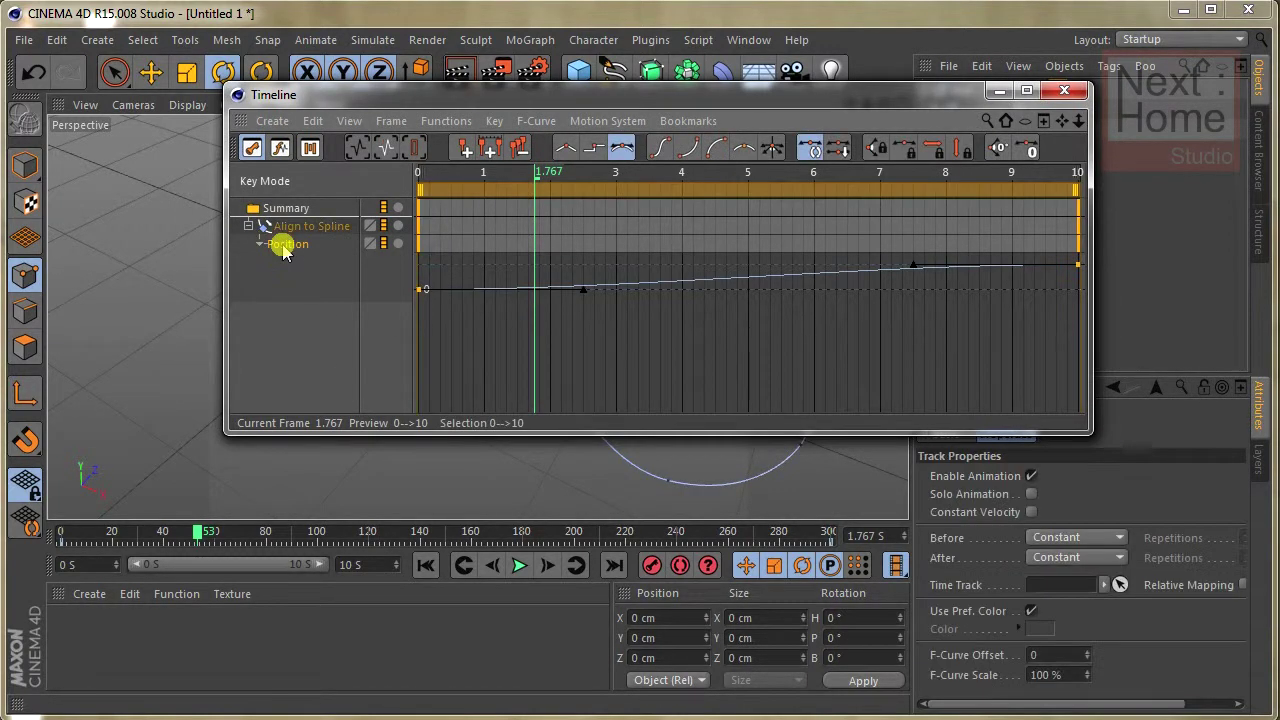
# - Advance to 2.167 seconds, reposition the Timeline window, then close it
pyautogui.moveTo(637, 93); pyautogui.dragTo(931, 106)
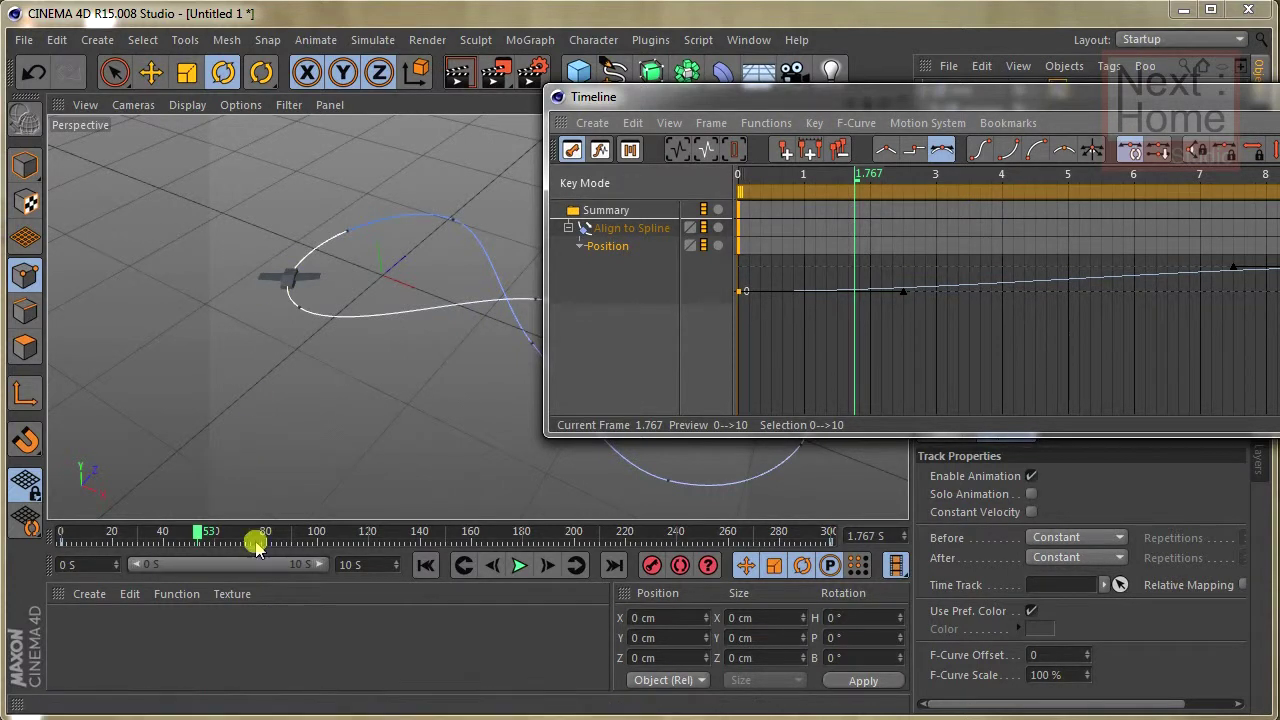
pyautogui.moveTo(200, 537); pyautogui.dragTo(232, 537)
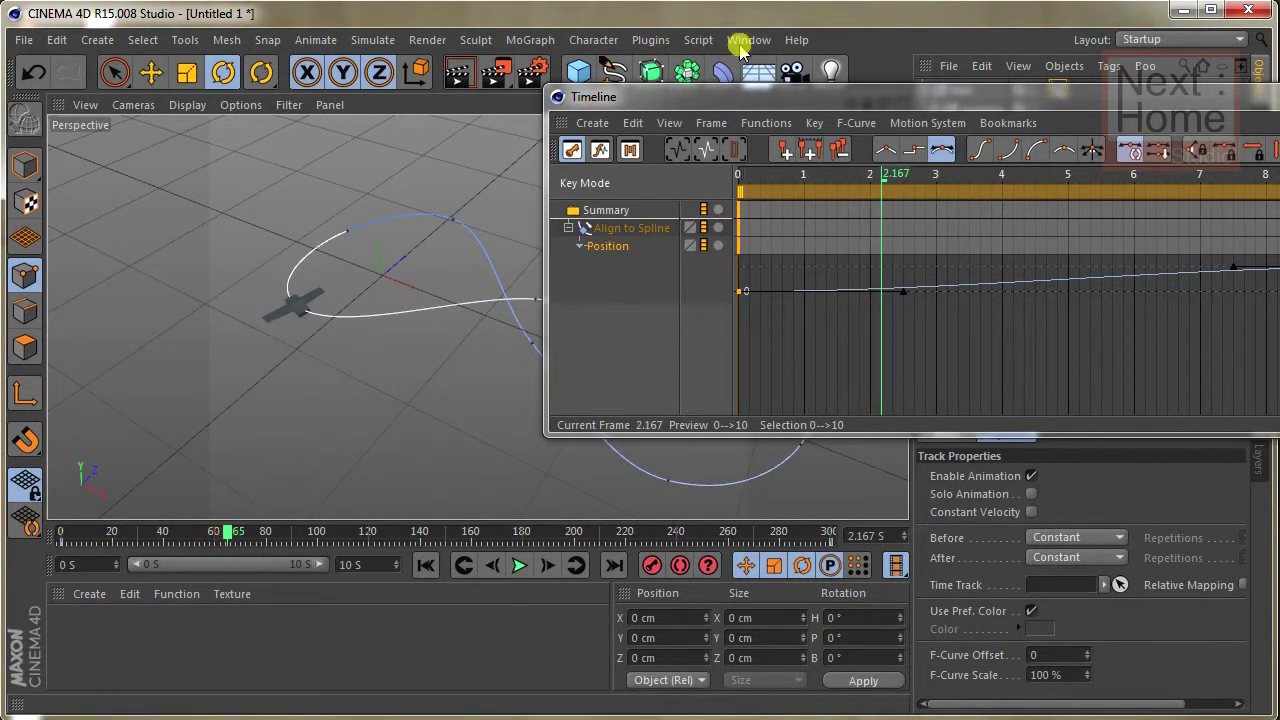
pyautogui.moveTo(767, 97); pyautogui.dragTo(1225, 100)
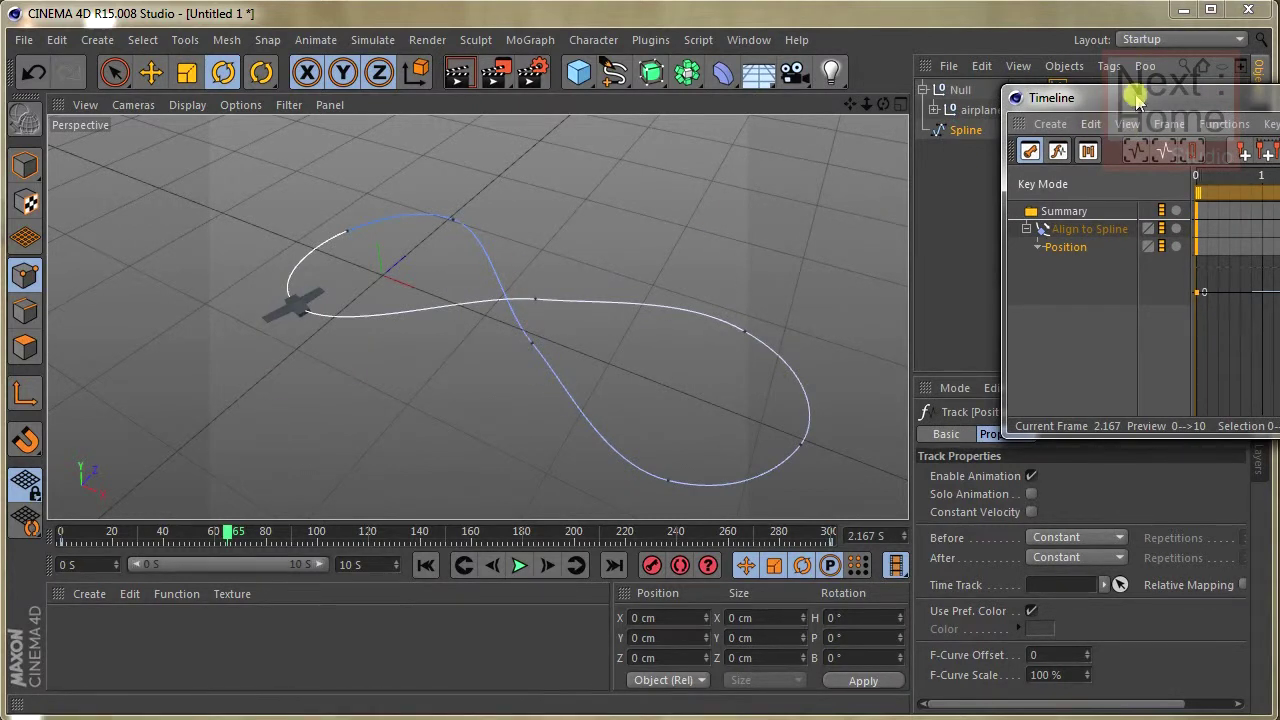
pyautogui.moveTo(1137, 97); pyautogui.dragTo(724, 171)
pyautogui.click(627, 322)
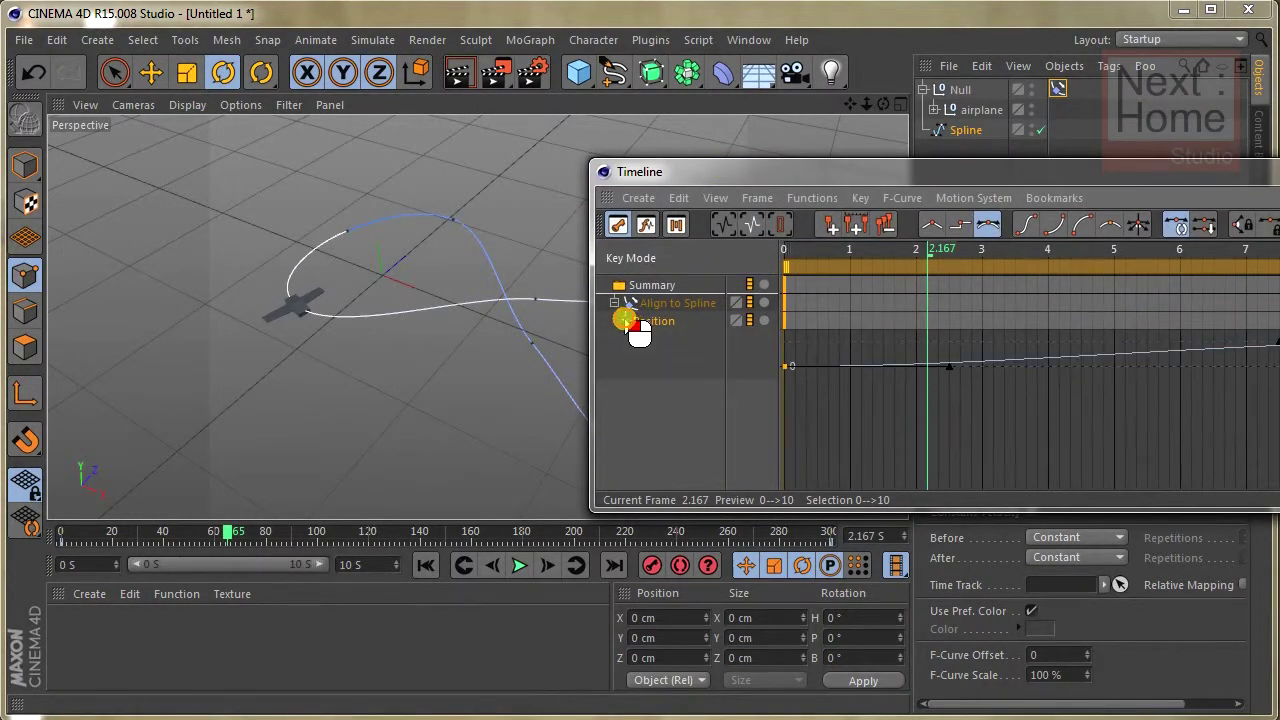
pyautogui.moveTo(1029, 176); pyautogui.dragTo(720, 212)
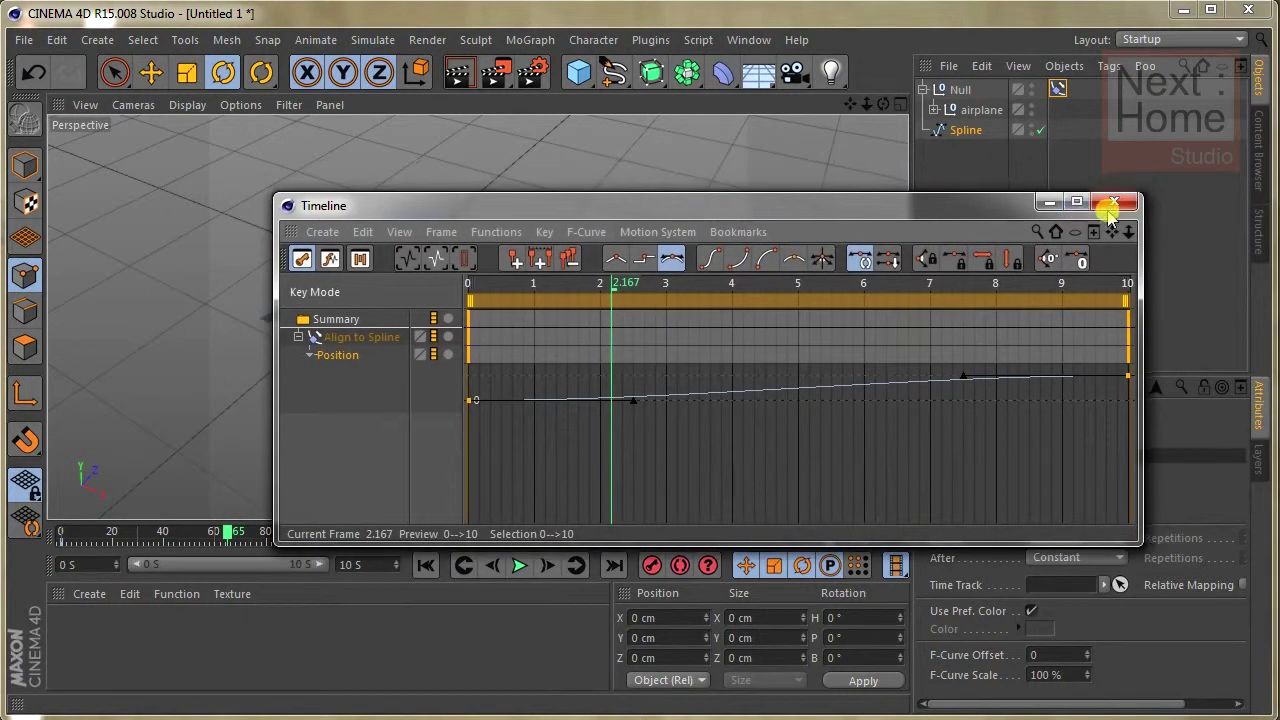
pyautogui.click(1114, 204)
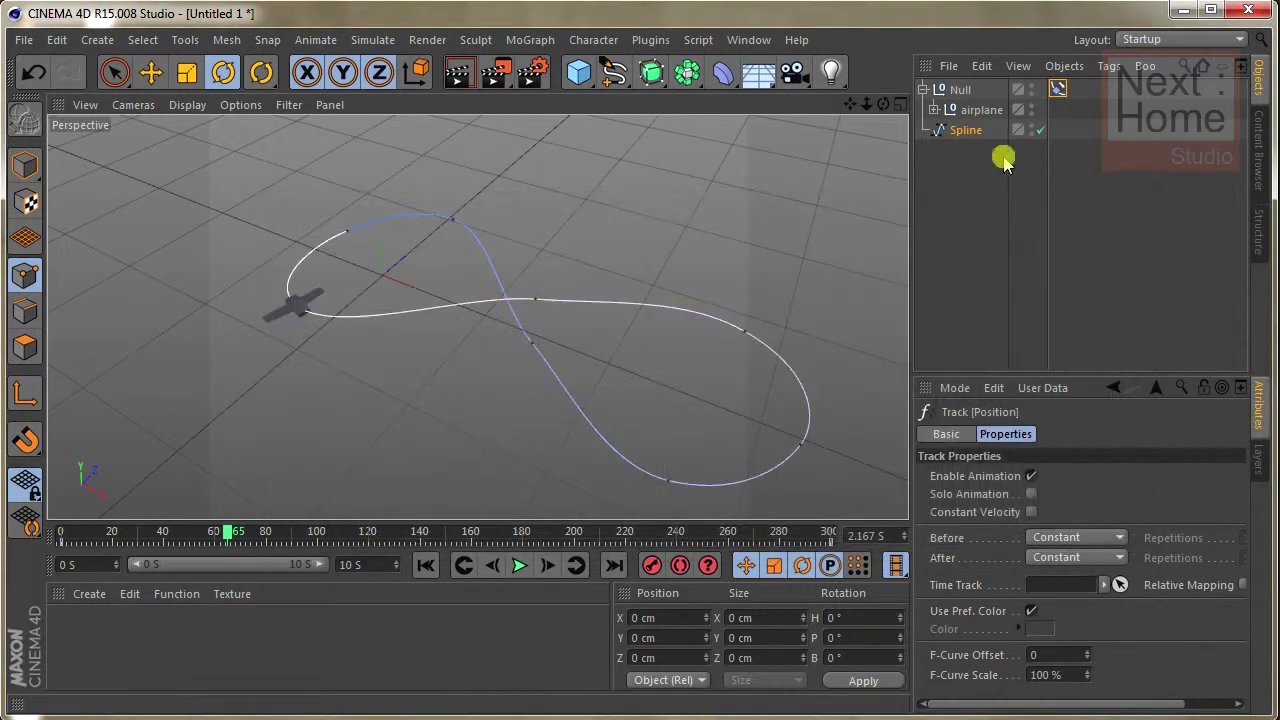
# - Select the airplane, bank it with the Rotate tool, and set R.B to 40°
pyautogui.click(114, 72)
pyautogui.click(972, 110)
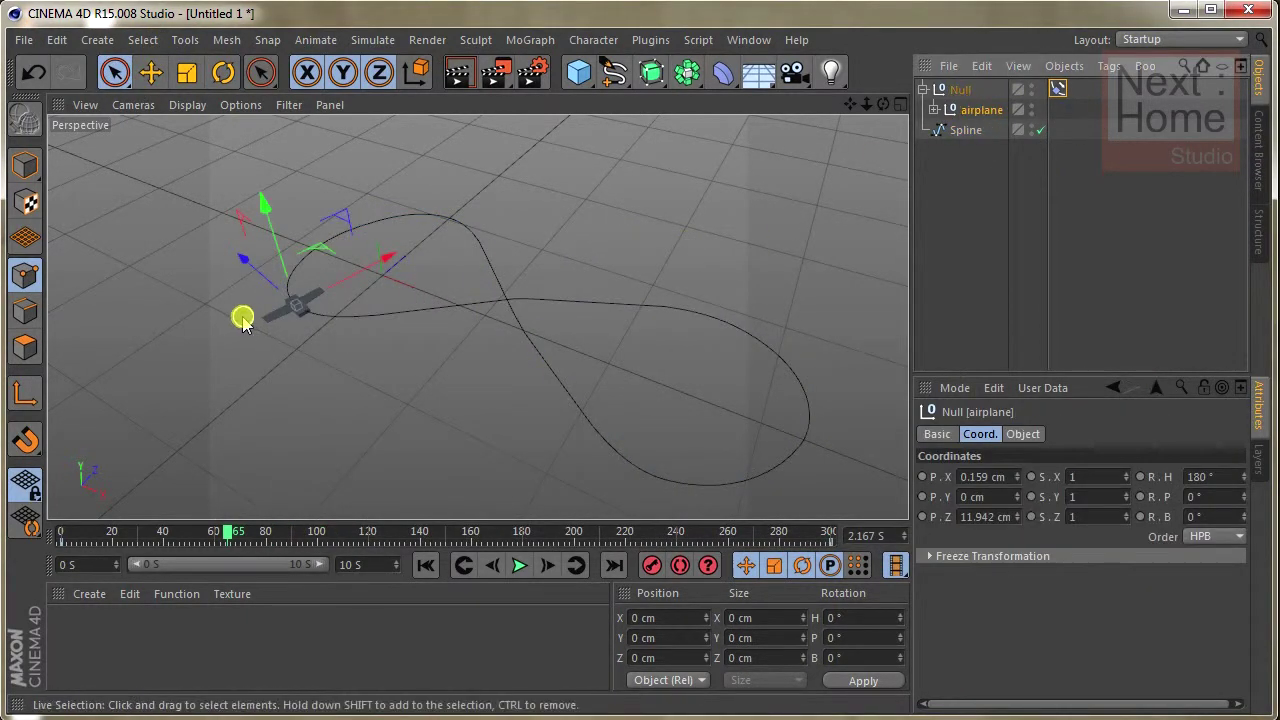
pyautogui.click(223, 72)
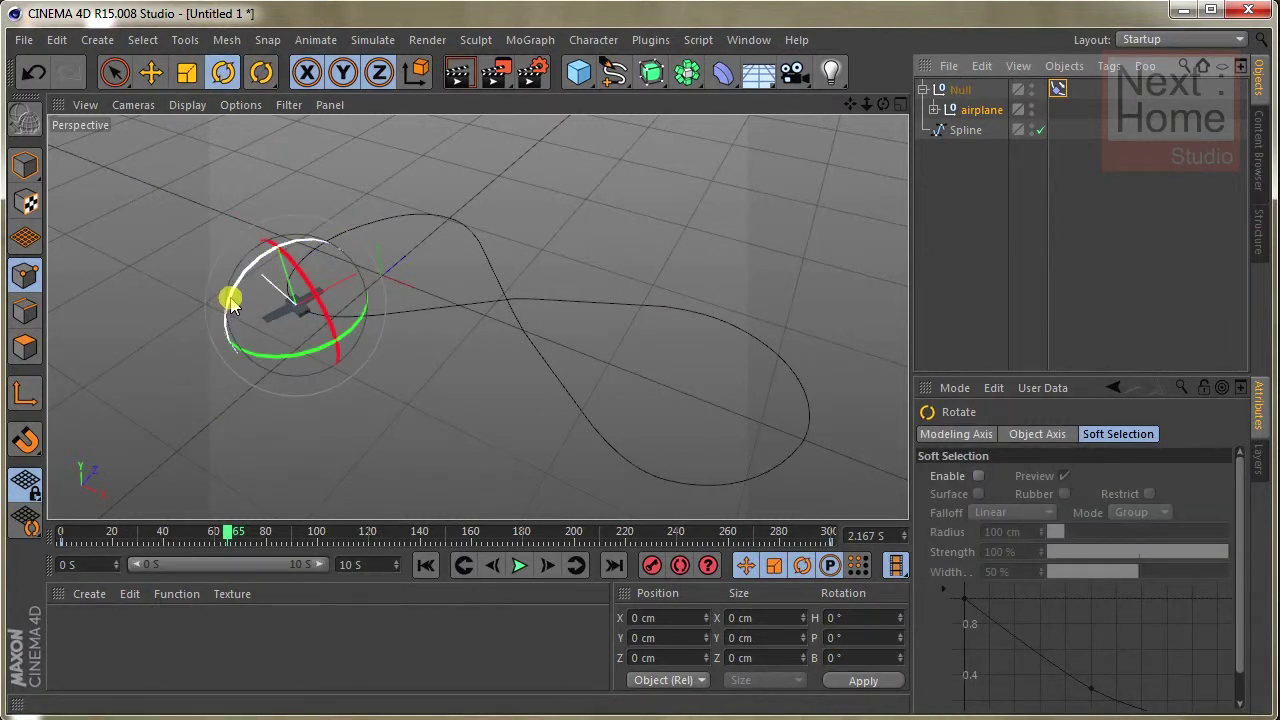
pyautogui.moveTo(230, 303); pyautogui.dragTo(273, 285)
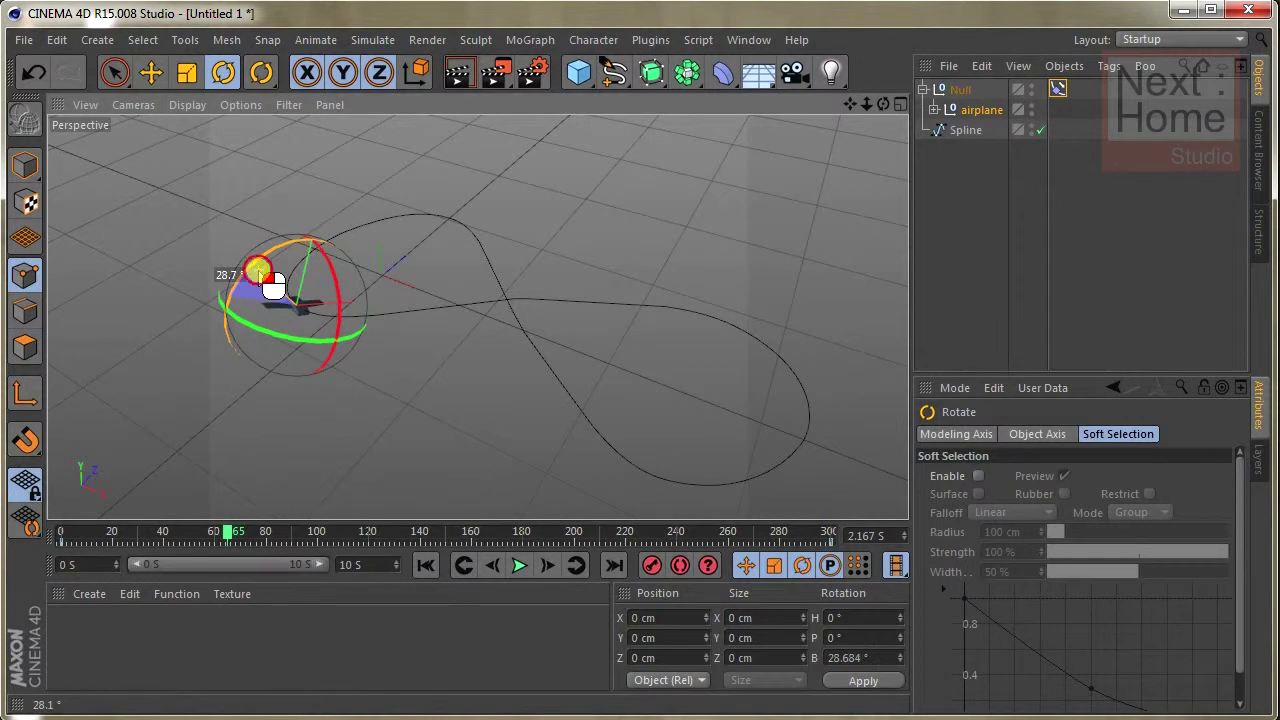
pyautogui.hotkey('ctrl', 'z')
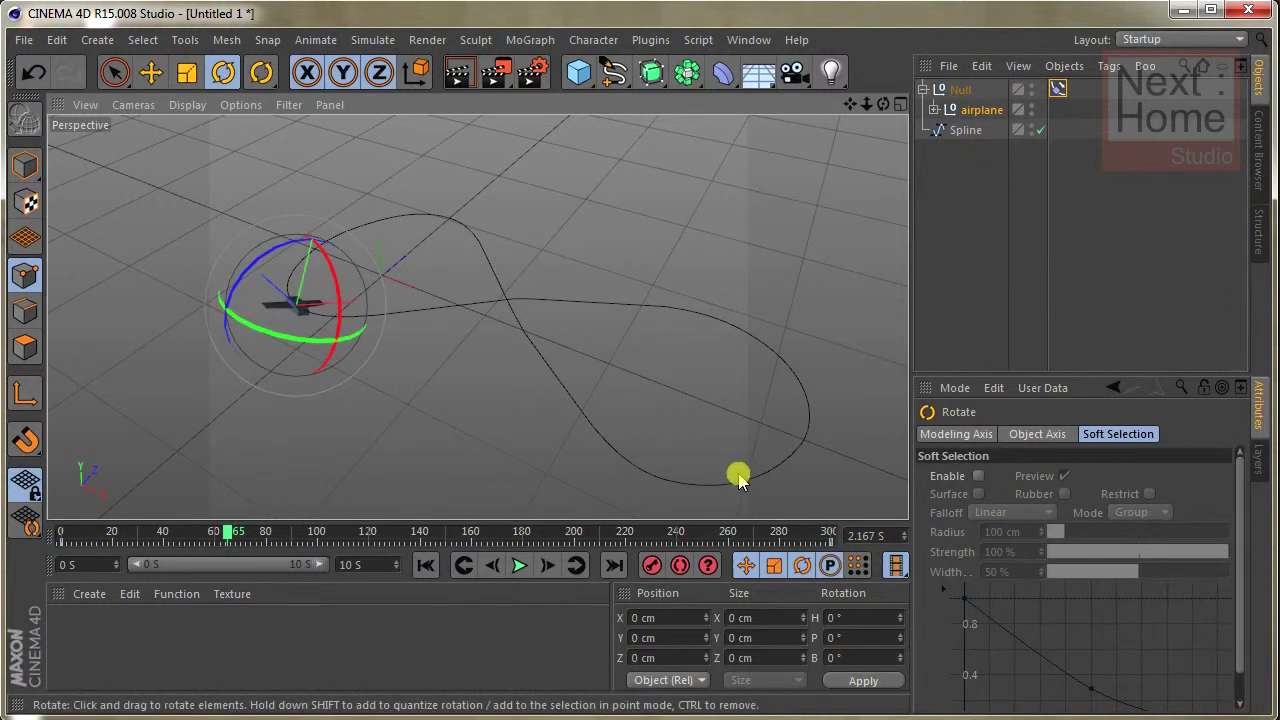
pyautogui.moveTo(290, 270); pyautogui.dragTo(271, 251)
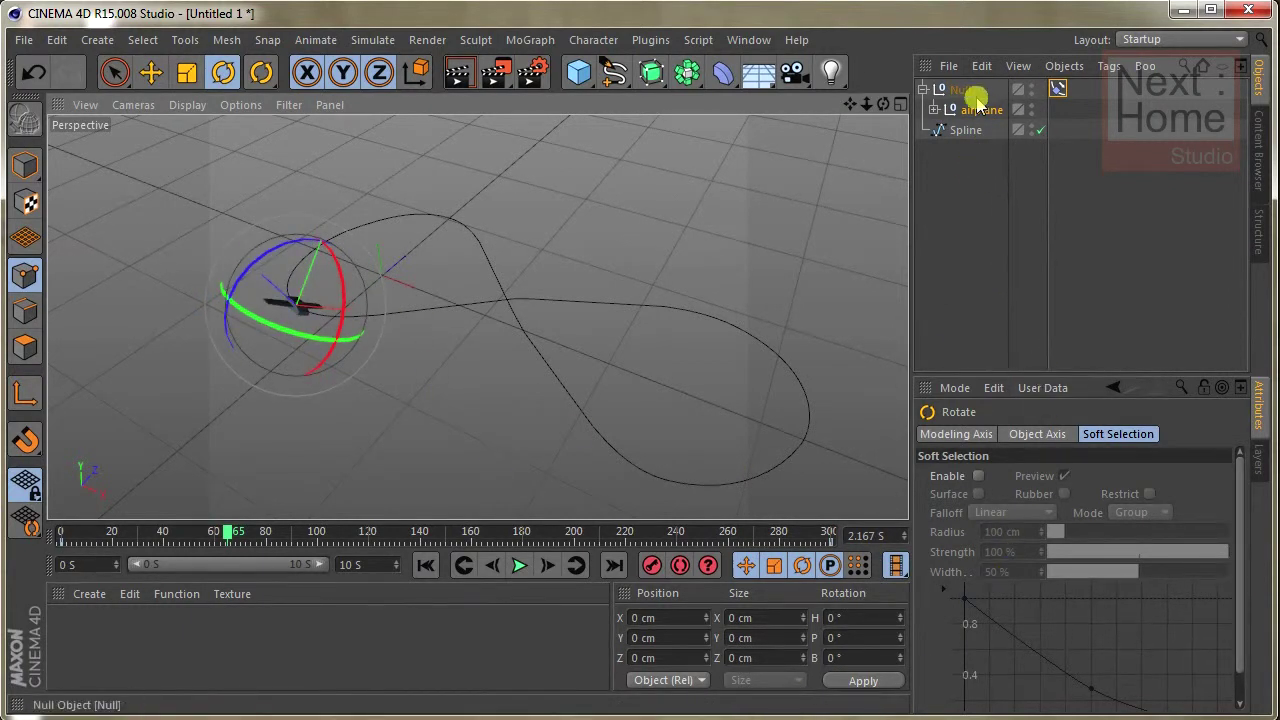
pyautogui.click(978, 108)
pyautogui.click(1220, 516)
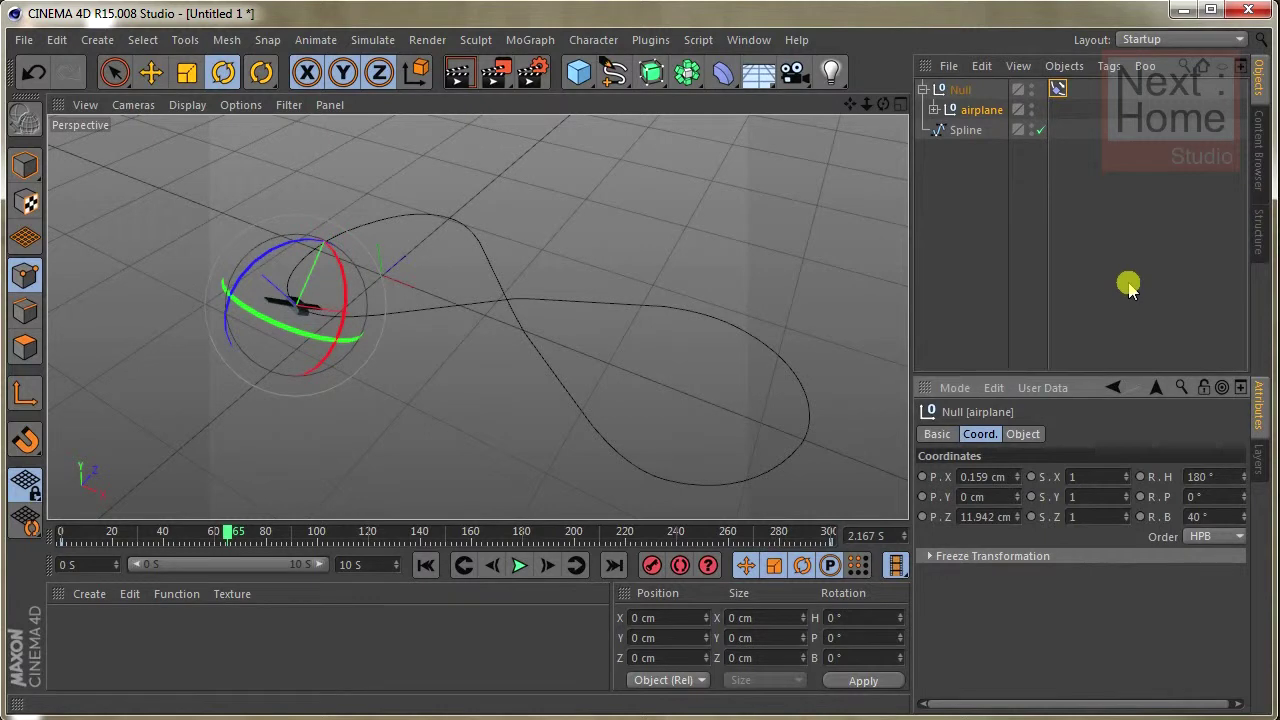
# - Record the airplane's pose, level its bank to 0°, and key it at frame 111
pyautogui.click(647, 567)
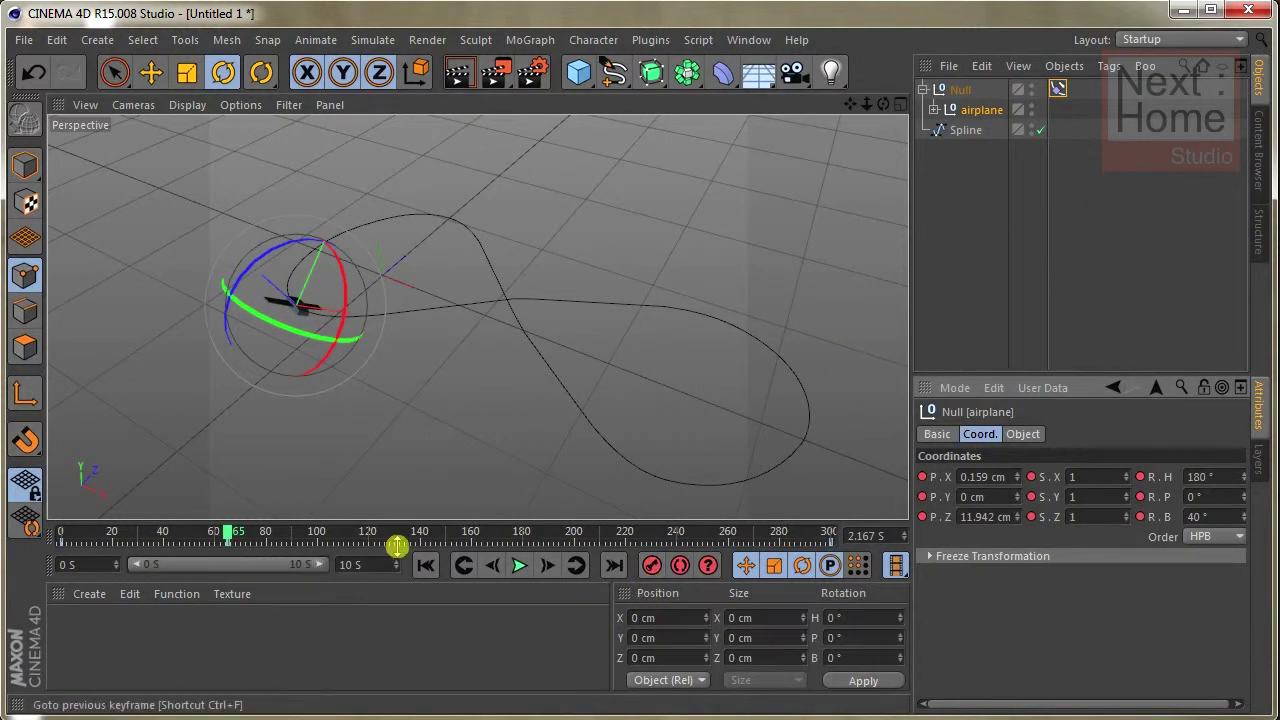
pyautogui.click(230, 537)
pyautogui.moveTo(243, 546); pyautogui.dragTo(296, 552)
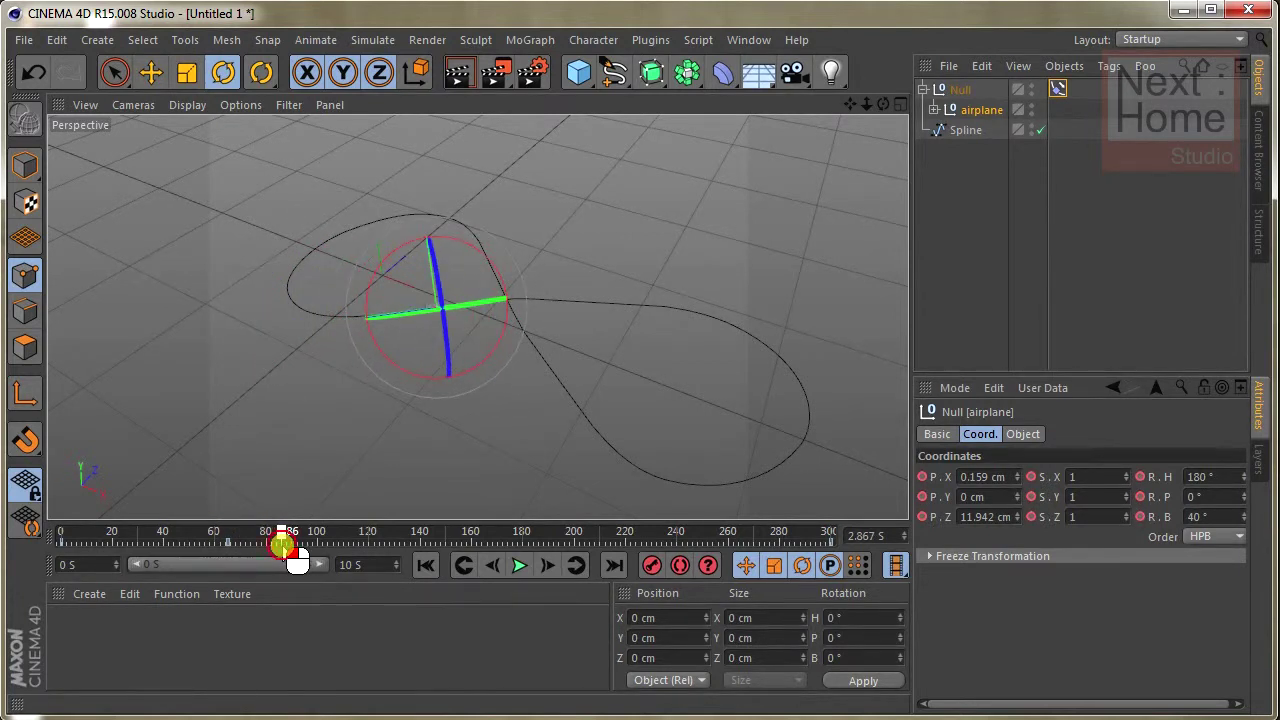
pyautogui.doubleClick(1200, 514)
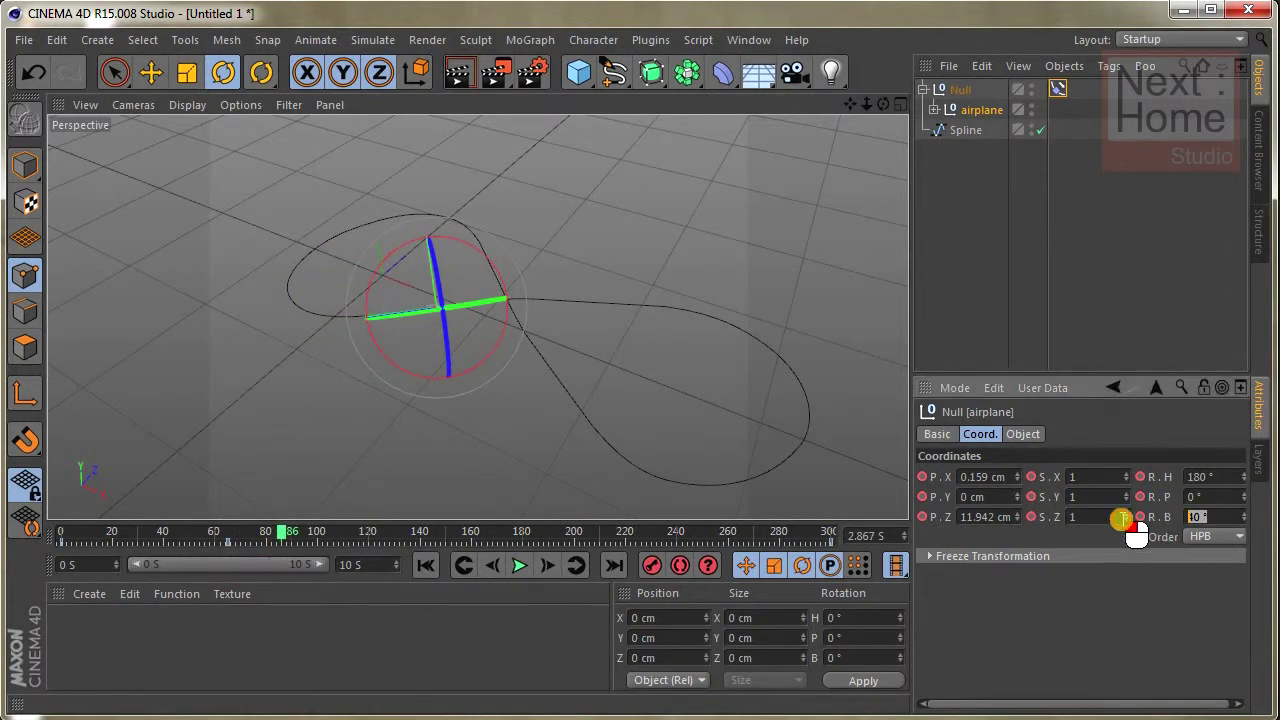
pyautogui.write('0')
pyautogui.press('Return')
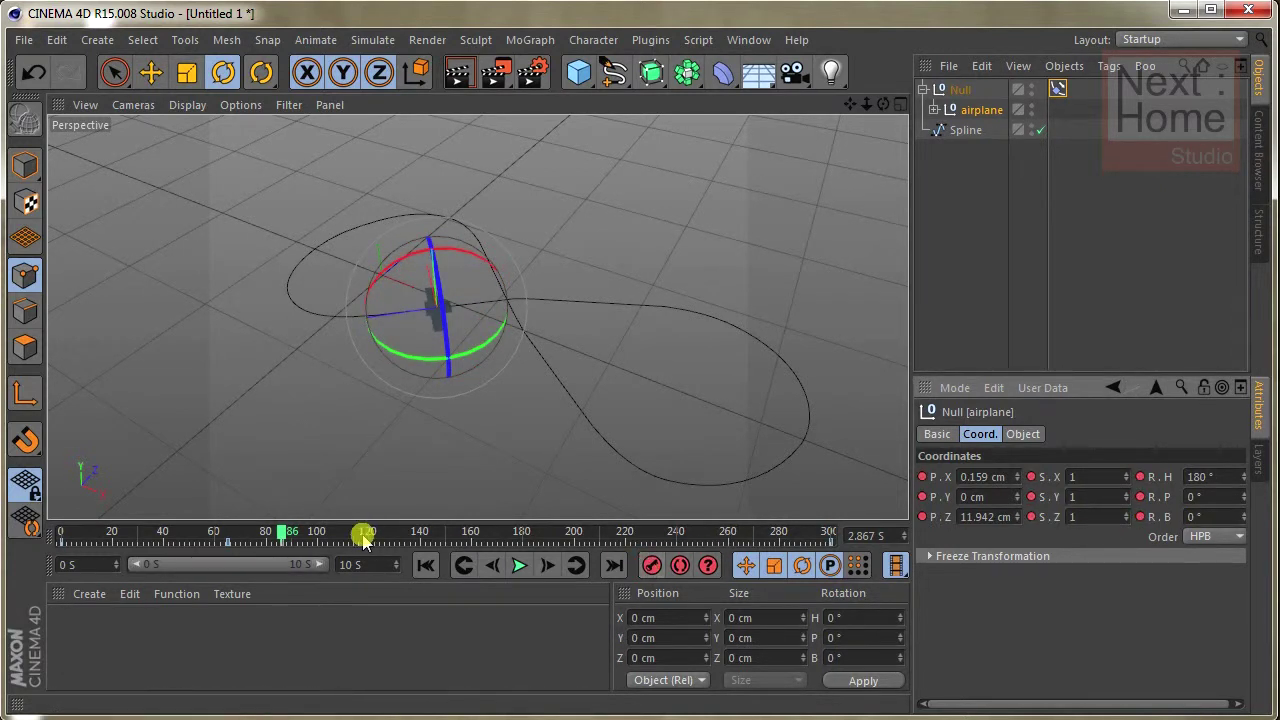
pyautogui.moveTo(285, 533)
pyautogui.mouseDown()
pyautogui.moveTo(400, 550)
pyautogui.moveTo(347, 541)
pyautogui.mouseUp()
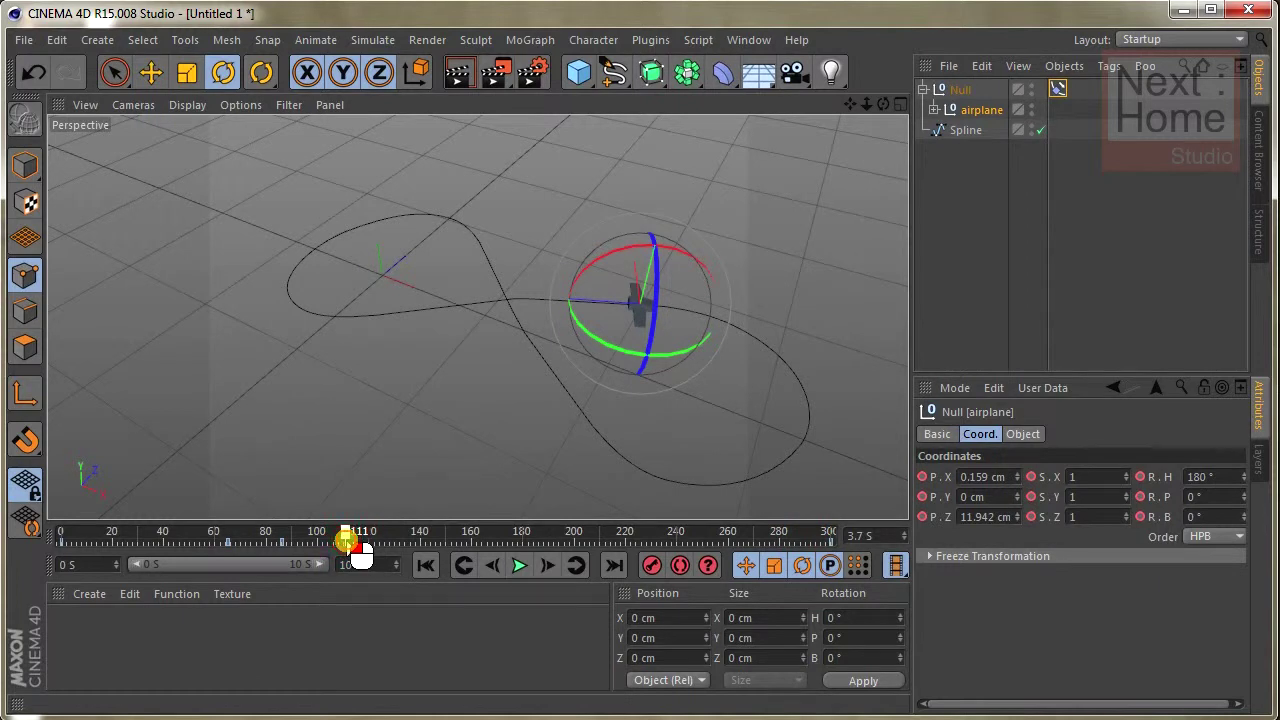
pyautogui.click(652, 566)
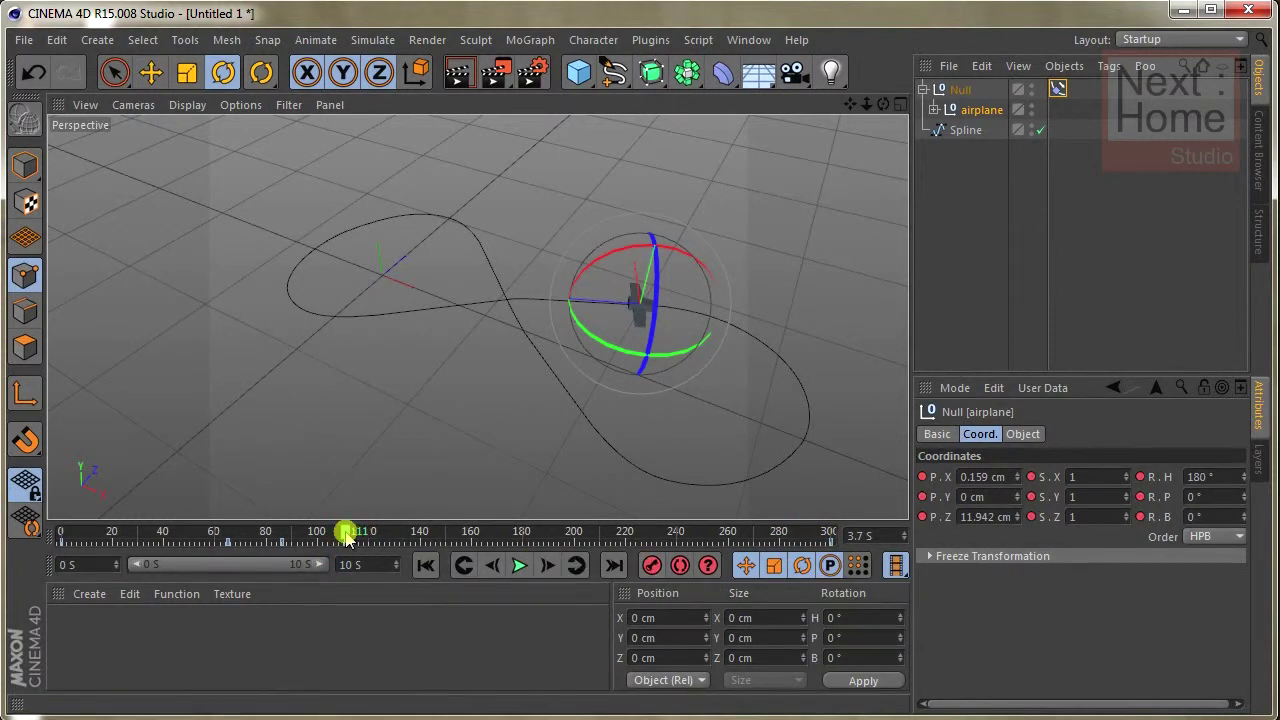
# - Record a keyframe at frame 152 and try banking the airplane -30° then -40°
pyautogui.moveTo(350, 532); pyautogui.dragTo(466, 563)
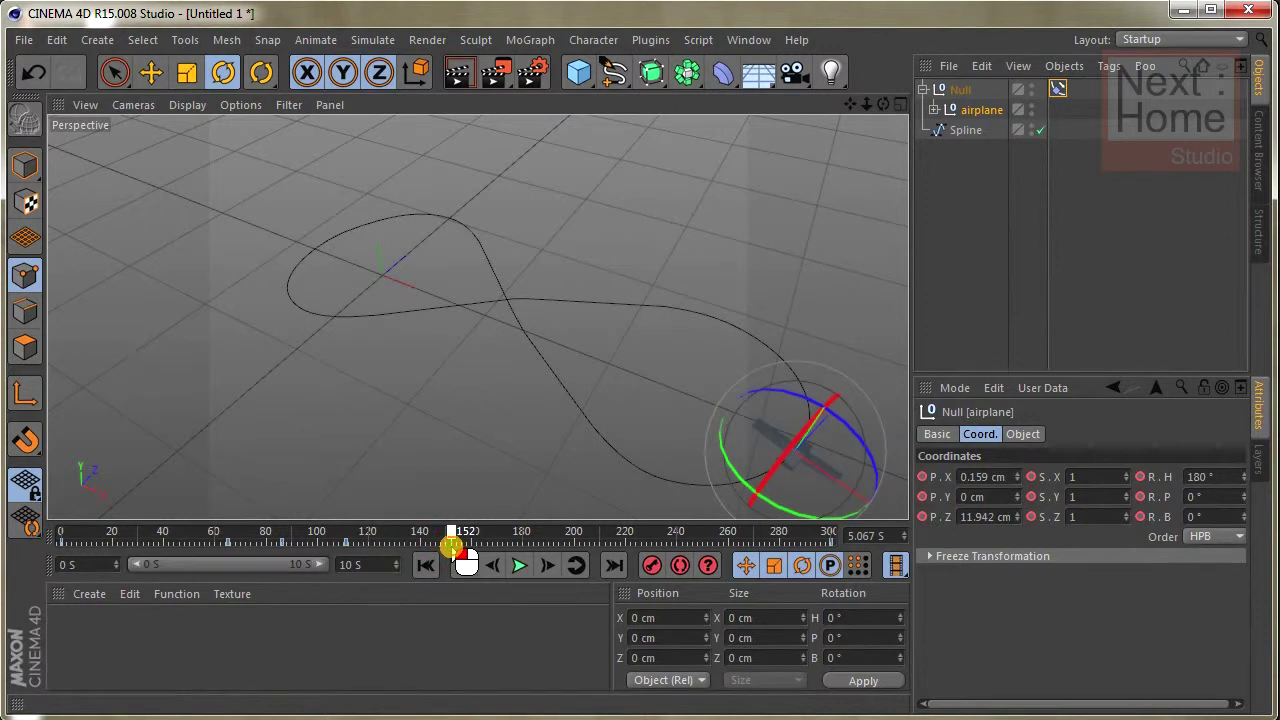
pyautogui.click(465, 565)
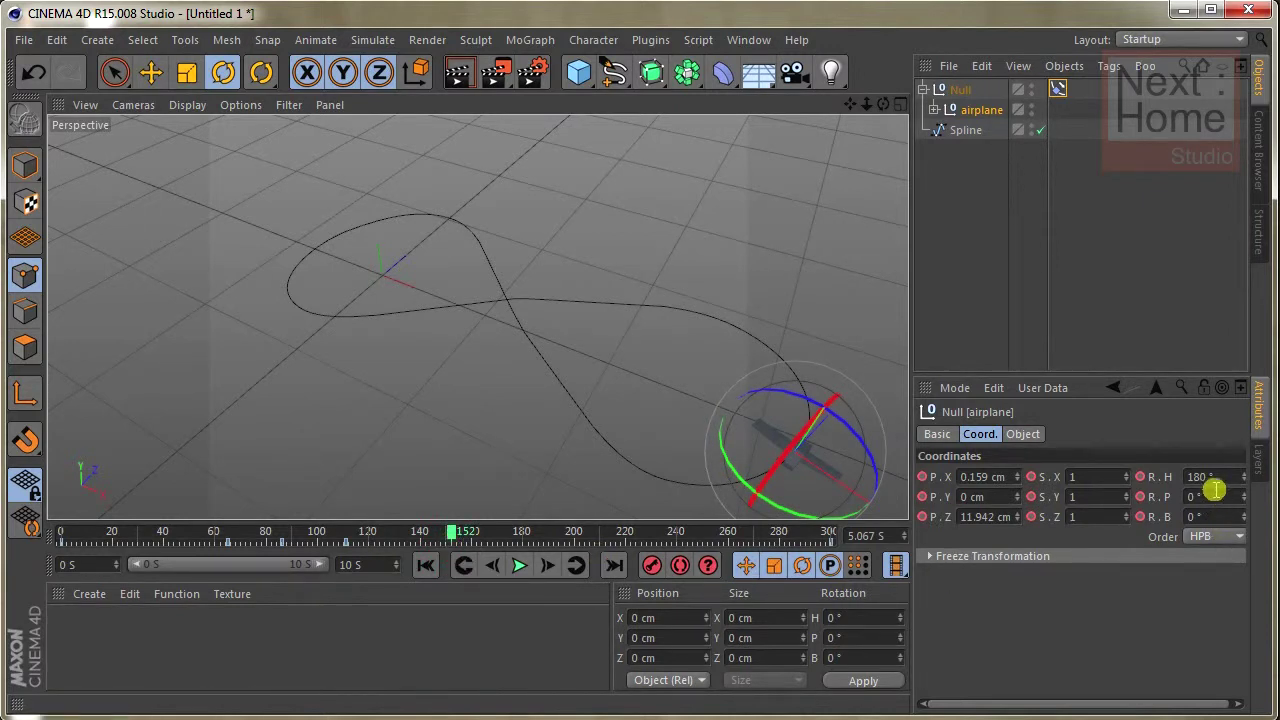
pyautogui.click(1193, 516)
pyautogui.write('-30')
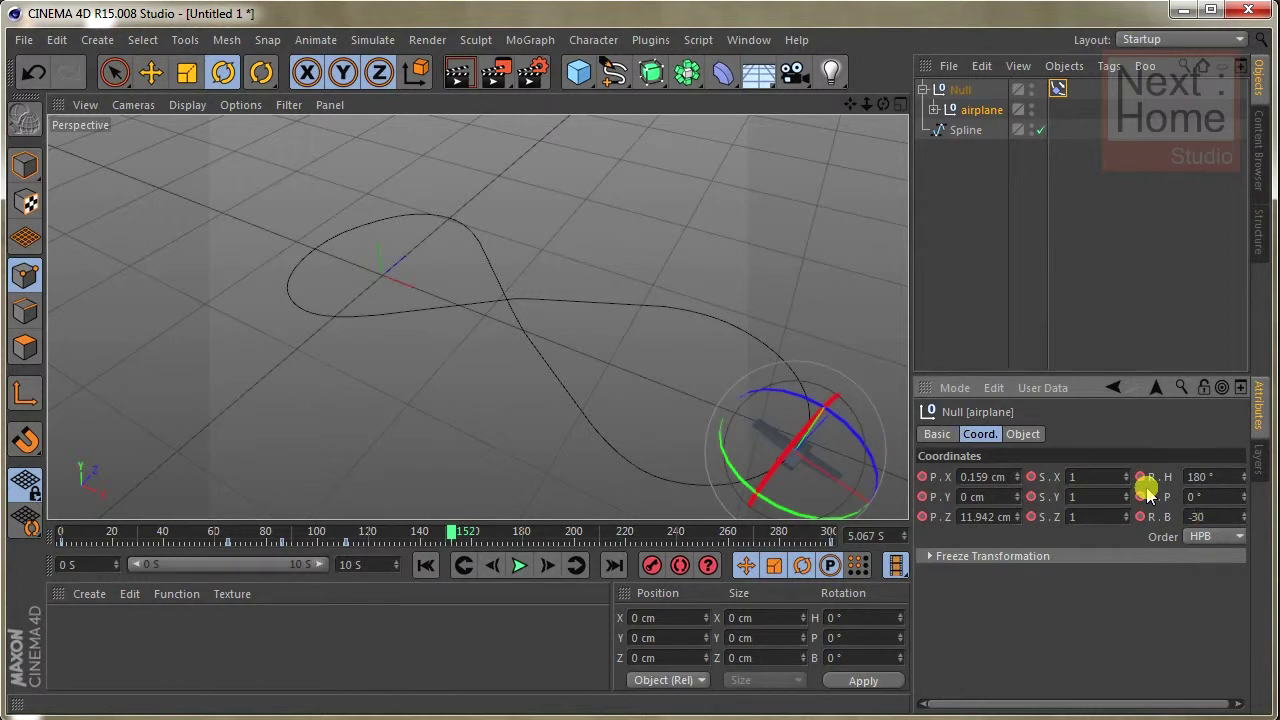
pyautogui.press('Return')
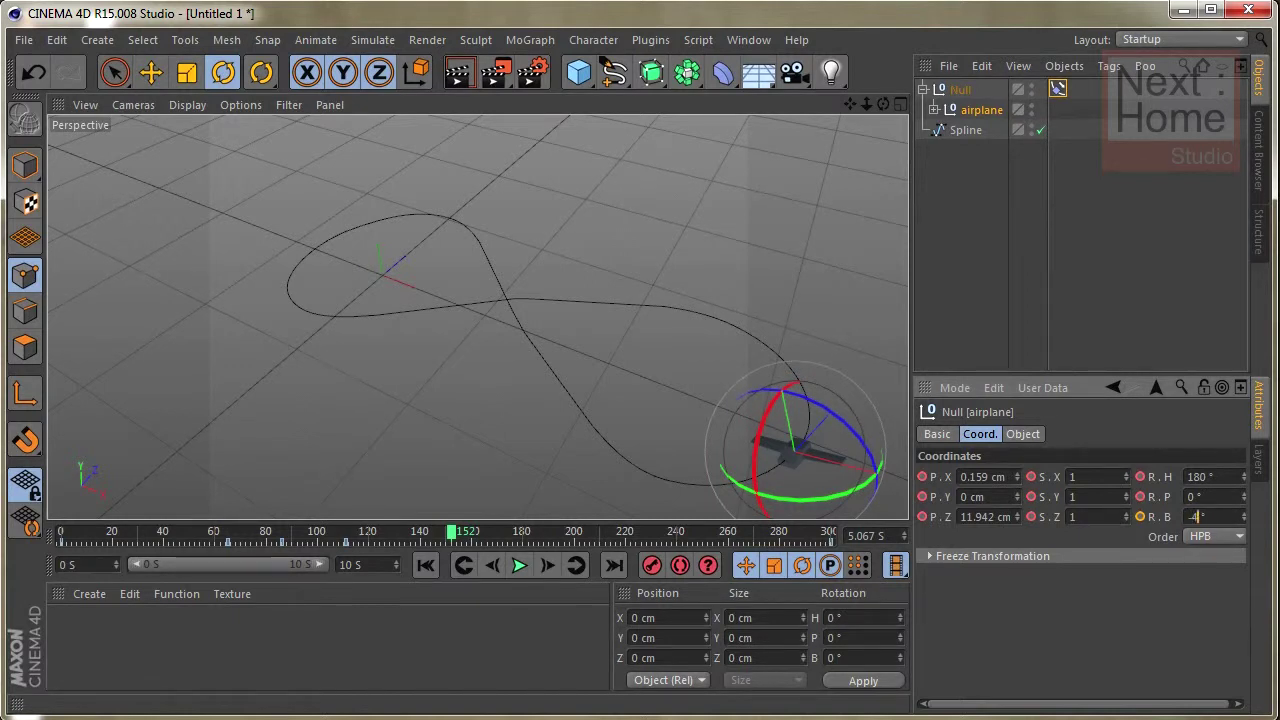
pyautogui.write('0 °')
pyautogui.press('Return')
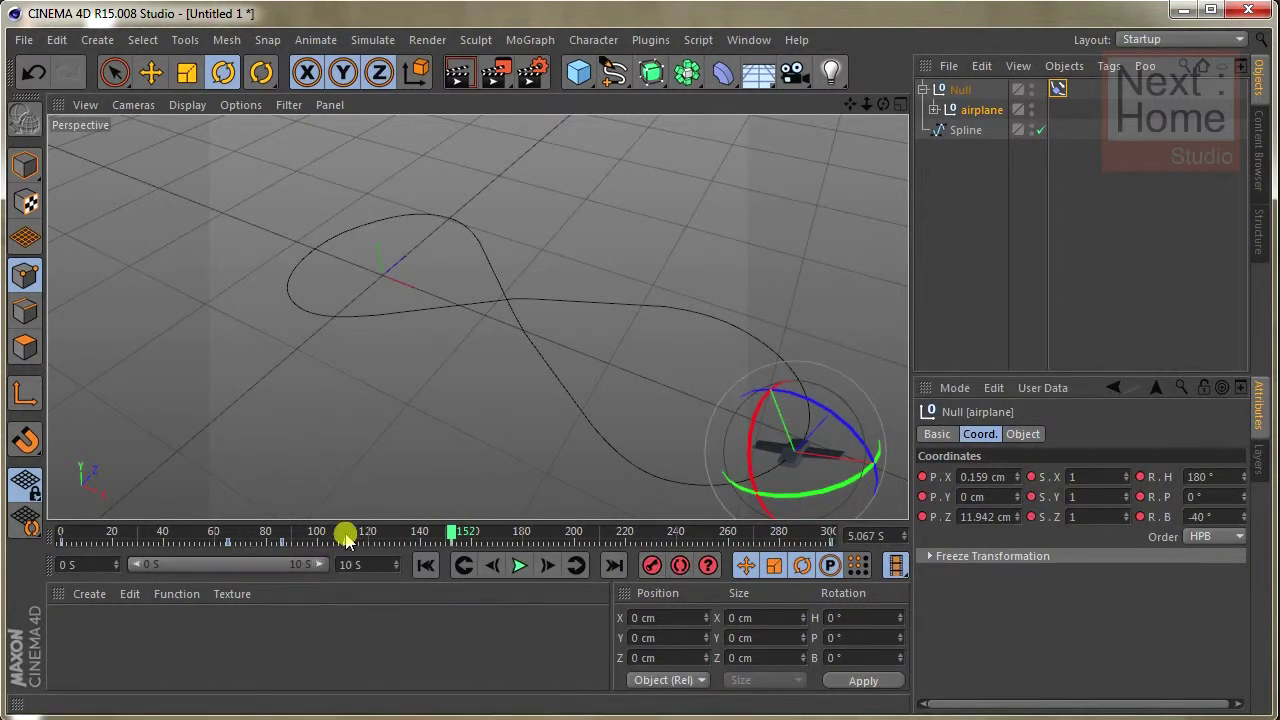
# - Check the banking through frame 175 and record a level 0° bank keyframe at frame 185
pyautogui.click(345, 538)
pyautogui.moveTo(347, 545); pyautogui.dragTo(537, 548)
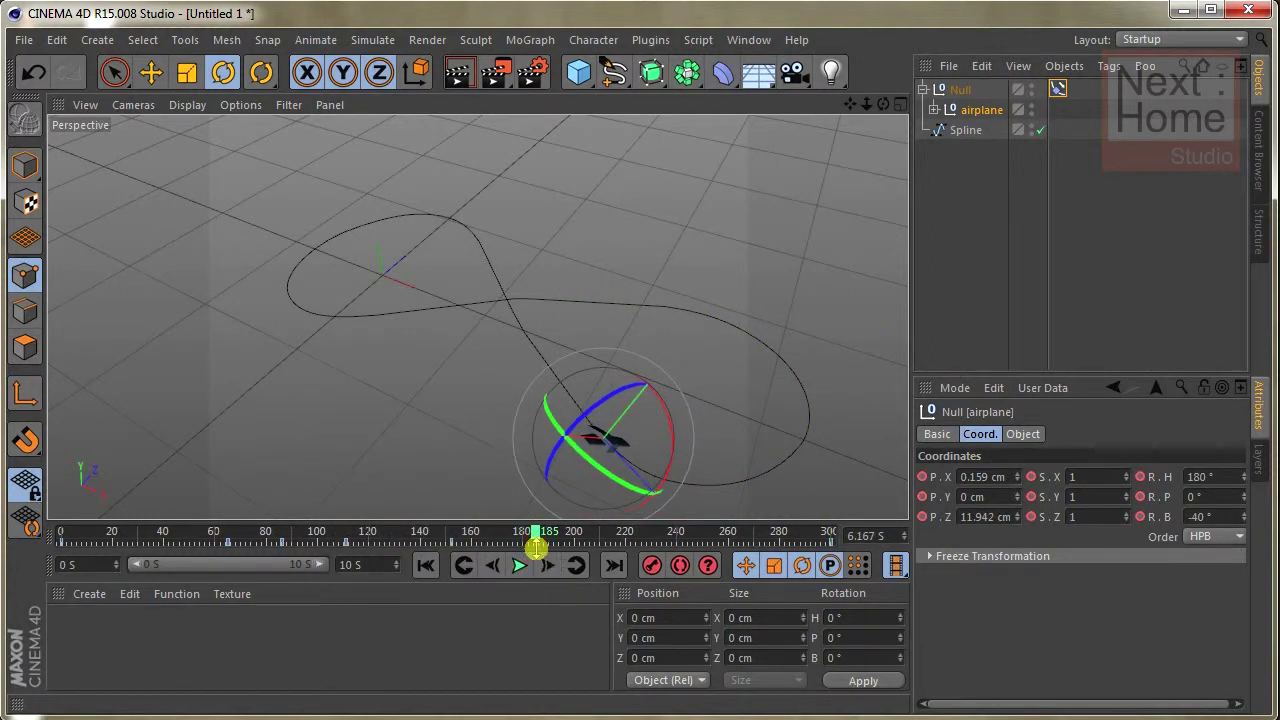
pyautogui.click(1205, 517)
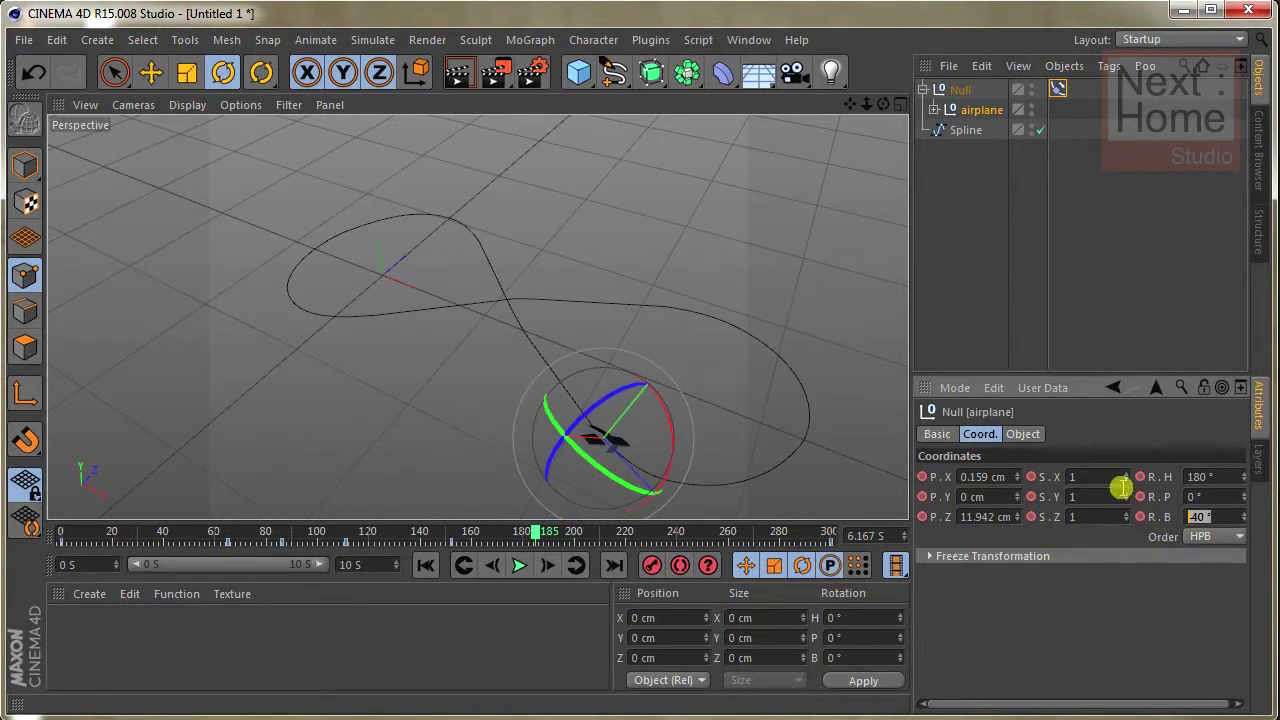
pyautogui.write('0')
pyautogui.press('Return')
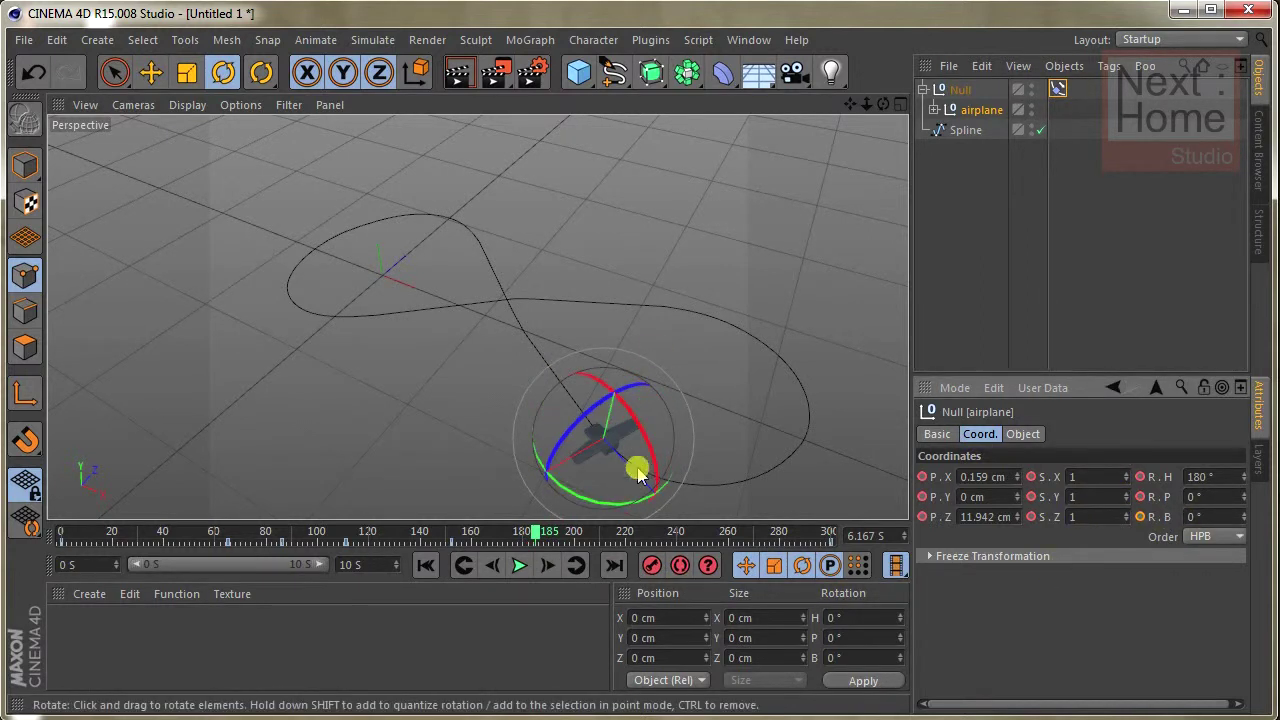
pyautogui.click(653, 566)
# - Bank the airplane 30° near frame 245, record a level 0° keyframe at frame 278, then jump back
pyautogui.moveTo(537, 533); pyautogui.dragTo(630, 545)
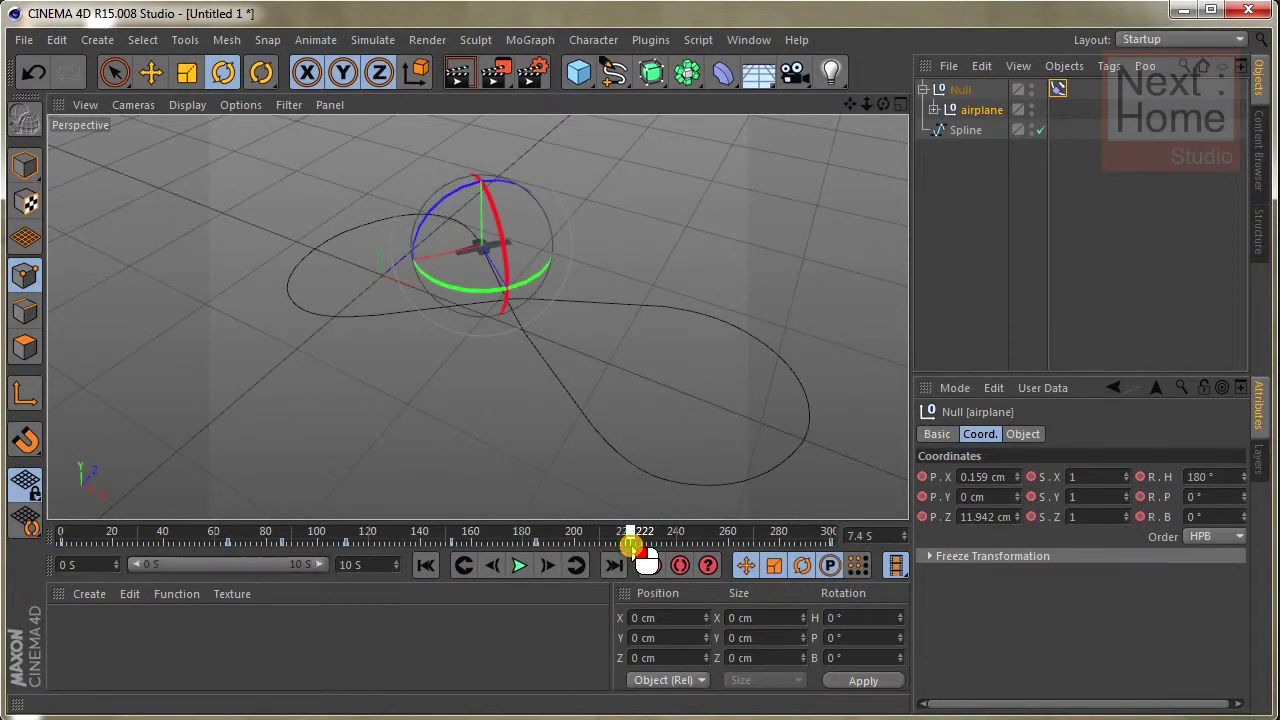
pyautogui.moveTo(630, 545); pyautogui.dragTo(700, 543)
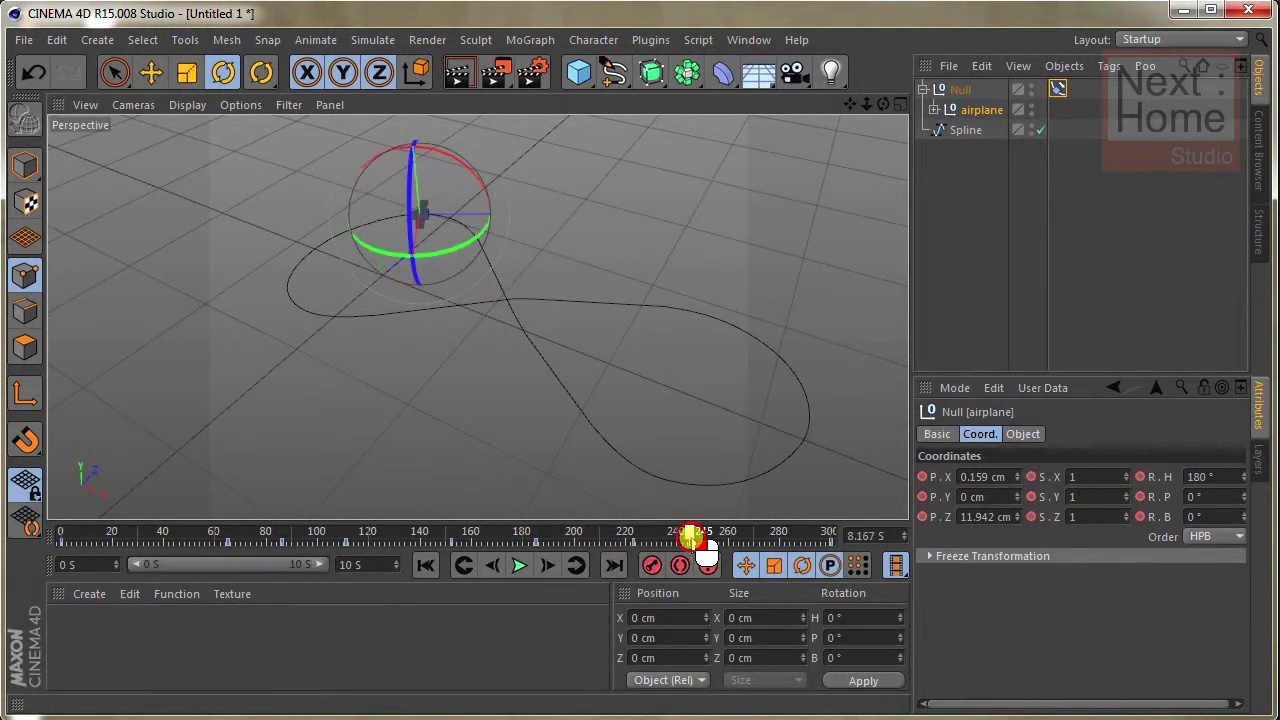
pyautogui.click(1190, 518)
pyautogui.write('30')
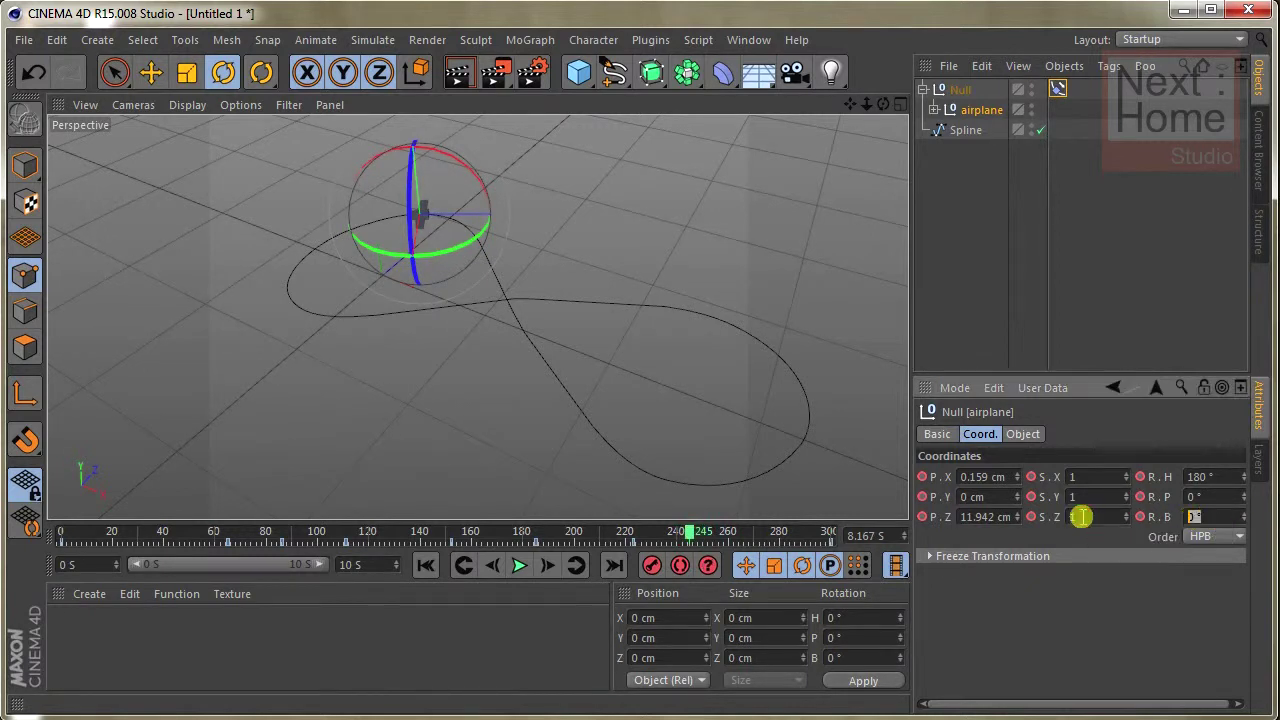
pyautogui.click(1160, 519)
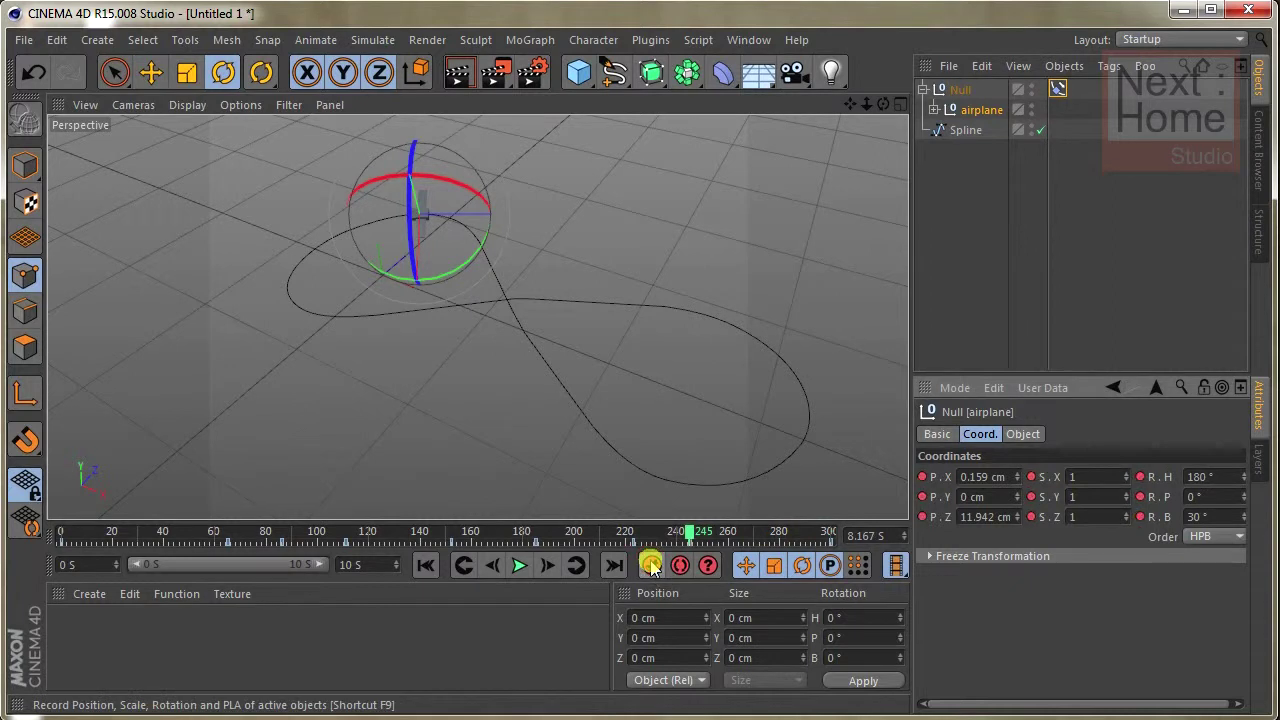
pyautogui.moveTo(689, 532); pyautogui.dragTo(780, 541)
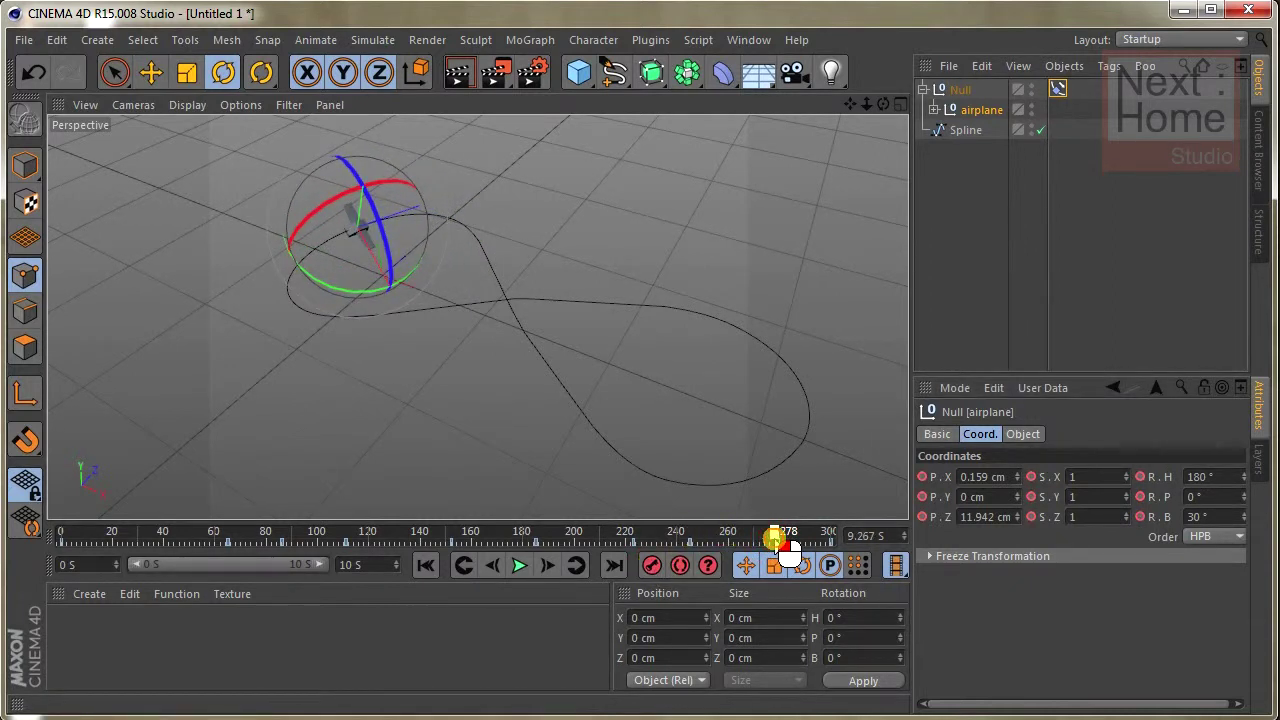
pyautogui.click(1205, 516)
pyautogui.write('0')
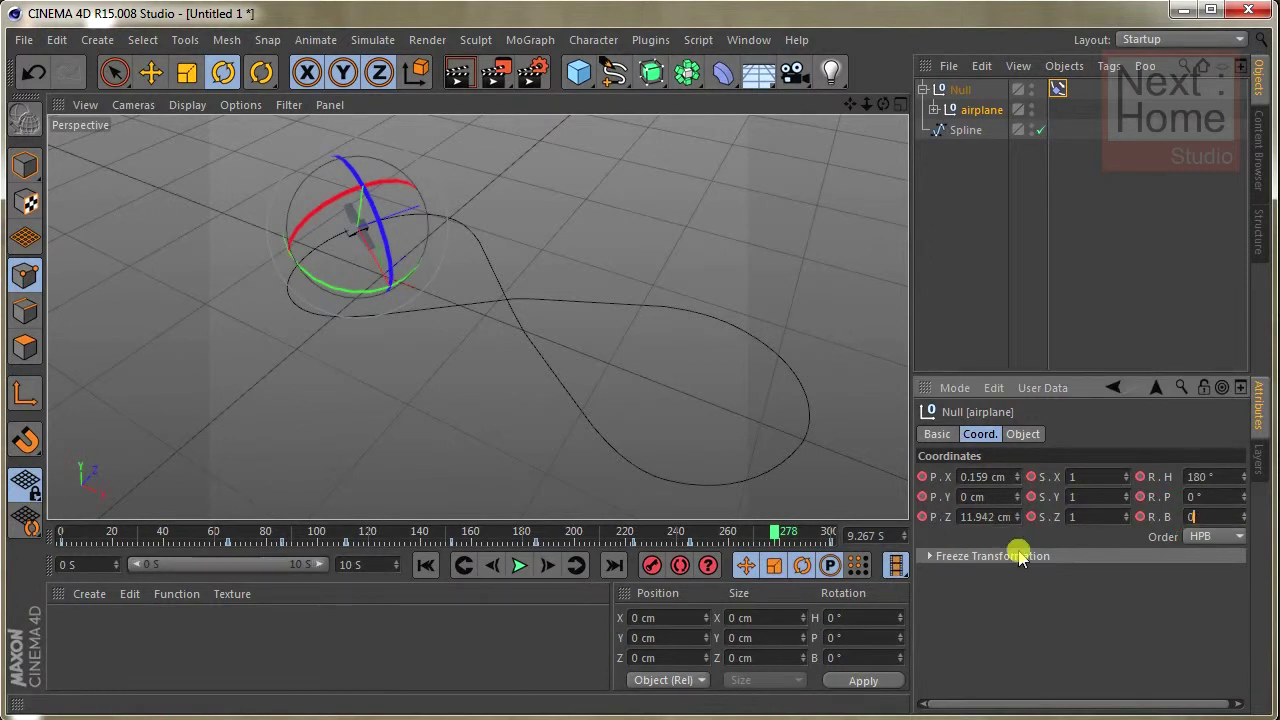
pyautogui.press('Return')
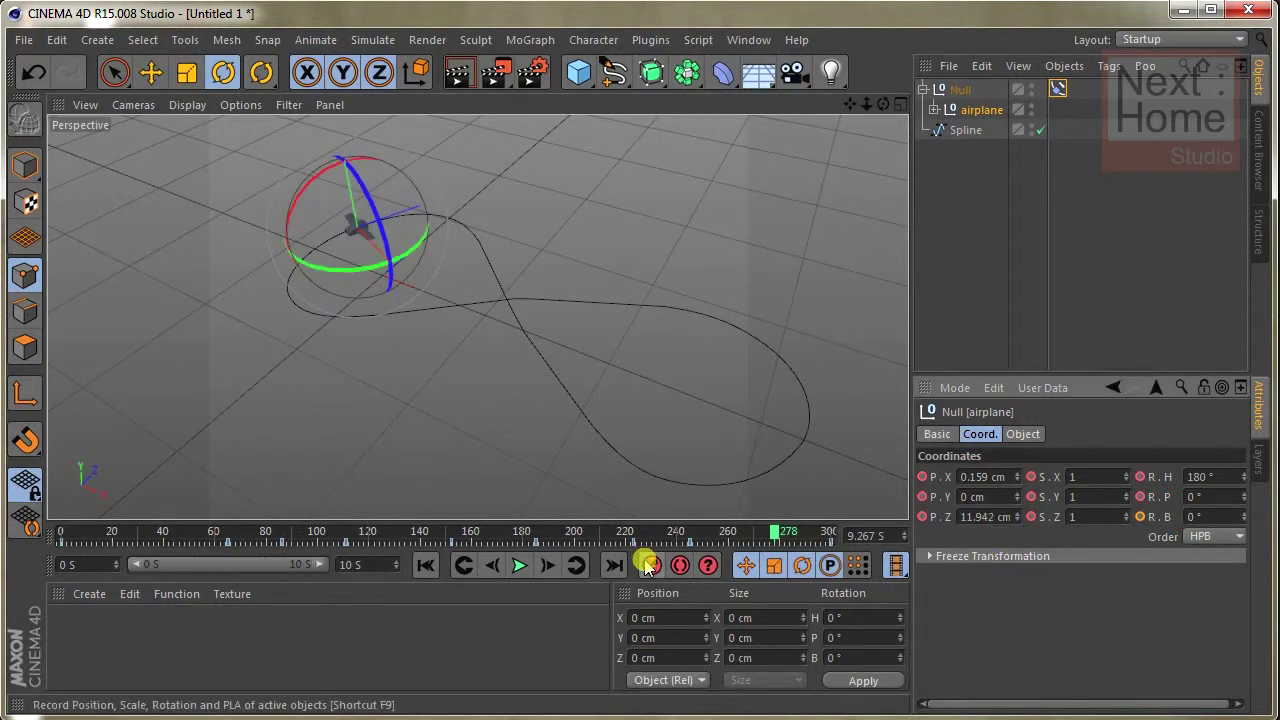
pyautogui.click(651, 565)
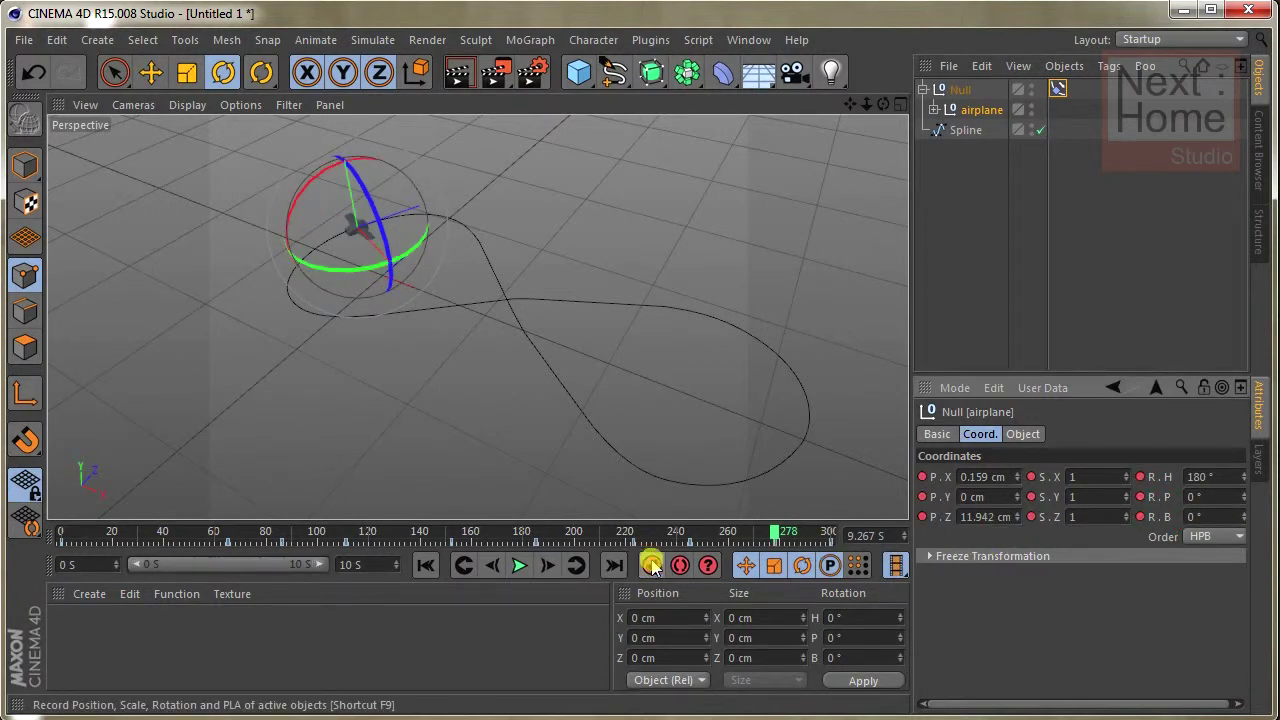
pyautogui.click(466, 566)
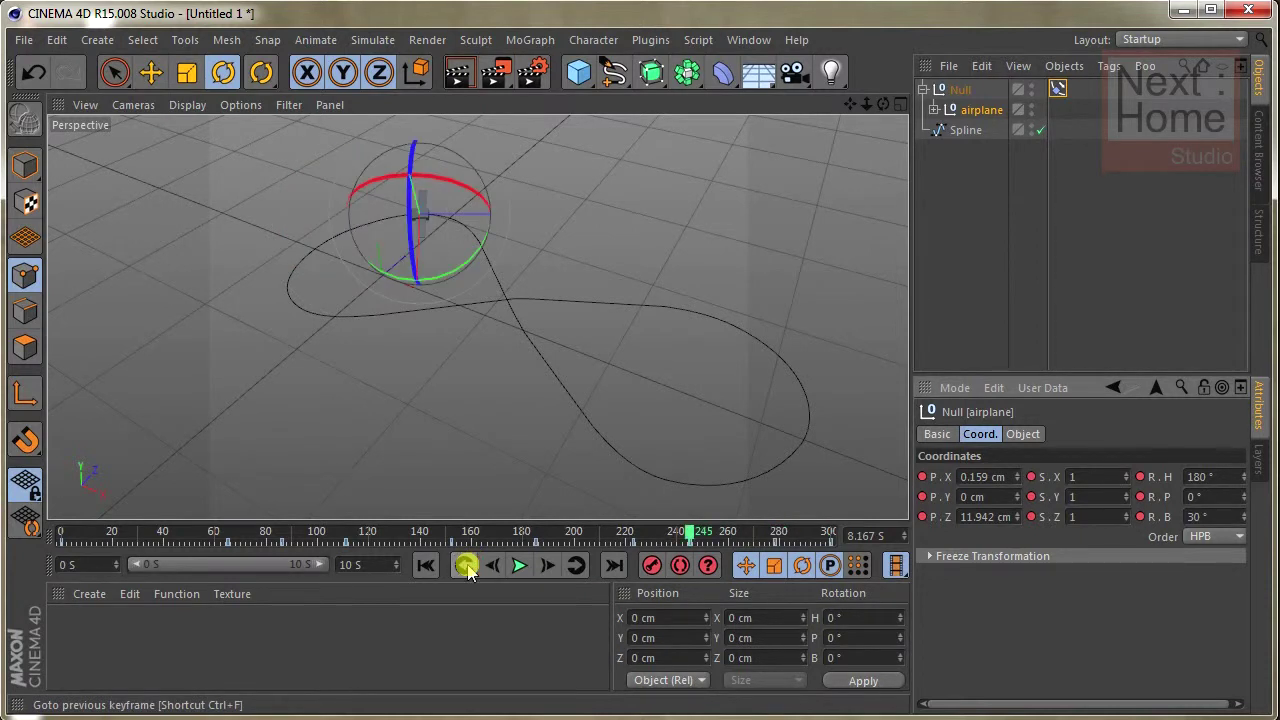
# - Play the airplane animation from the first keyframe, then stop playback
pyautogui.click(425, 566)
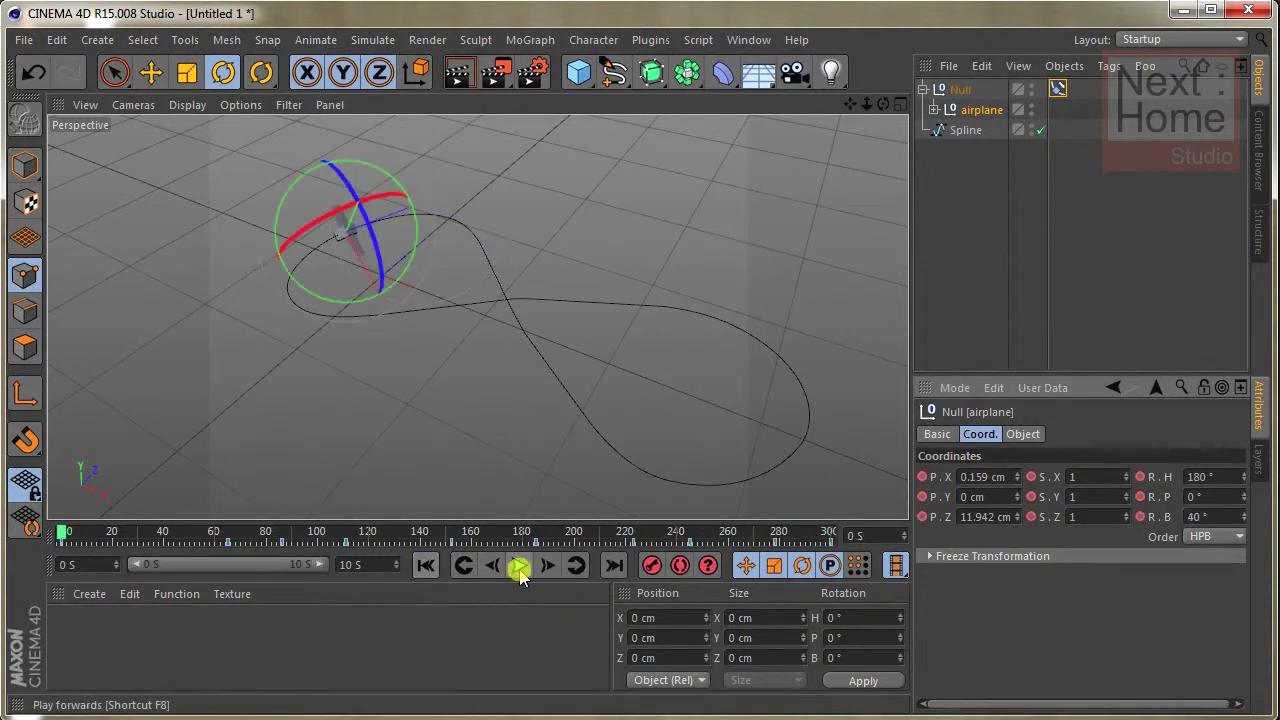
pyautogui.click(518, 568)
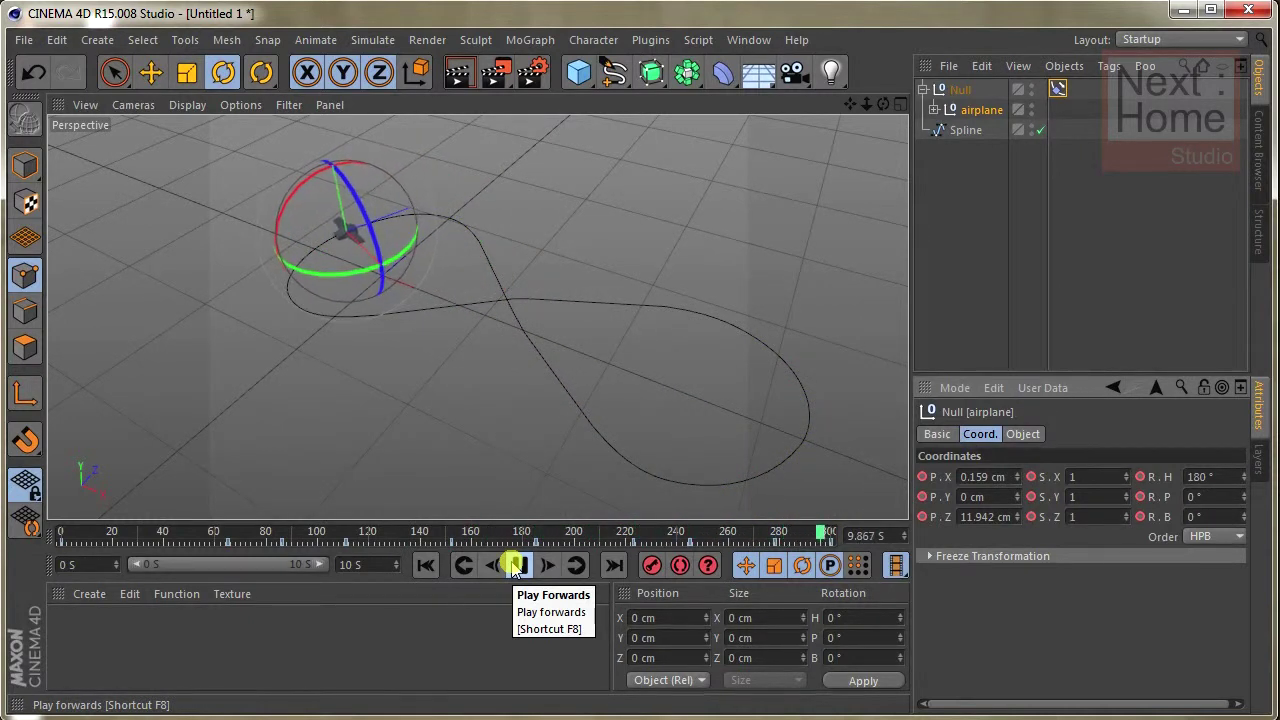
pyautogui.click(517, 568)
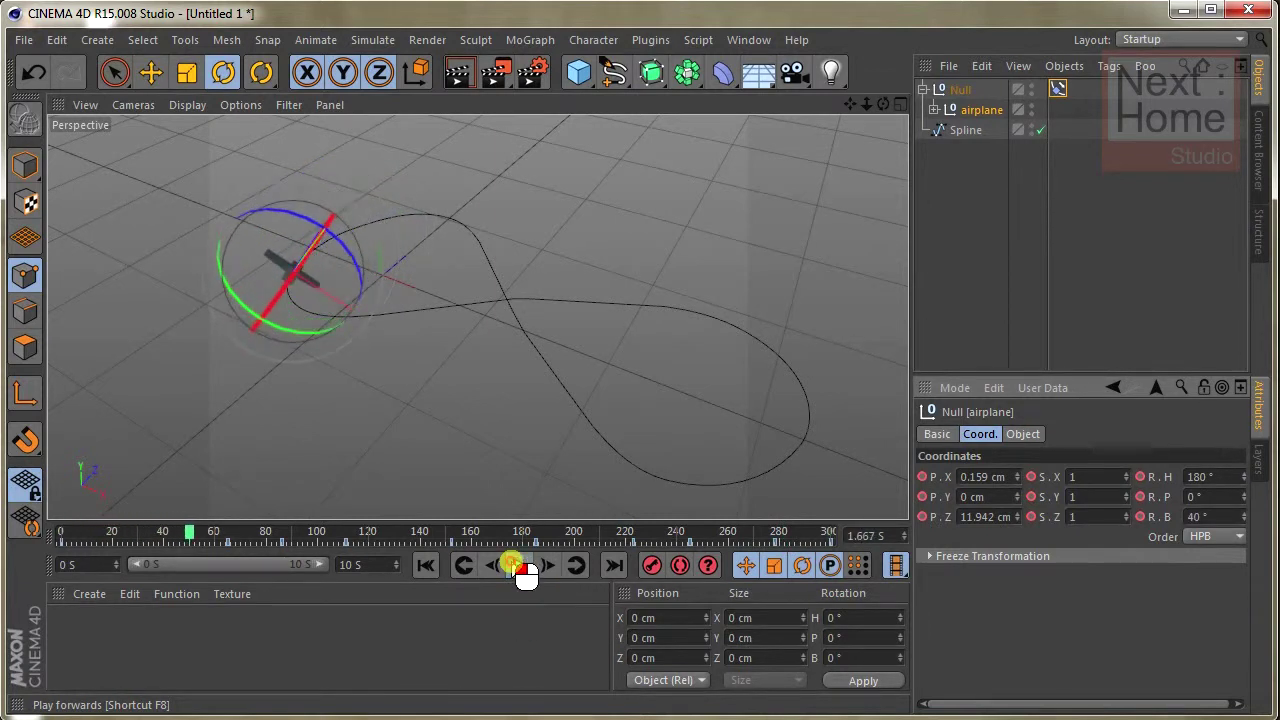
pyautogui.click(77, 539)
# - At frame 0, set the airplane's bank (R.B) to 0° and record it as a keyframe
pyautogui.moveTo(178, 537); pyautogui.dragTo(64, 537)
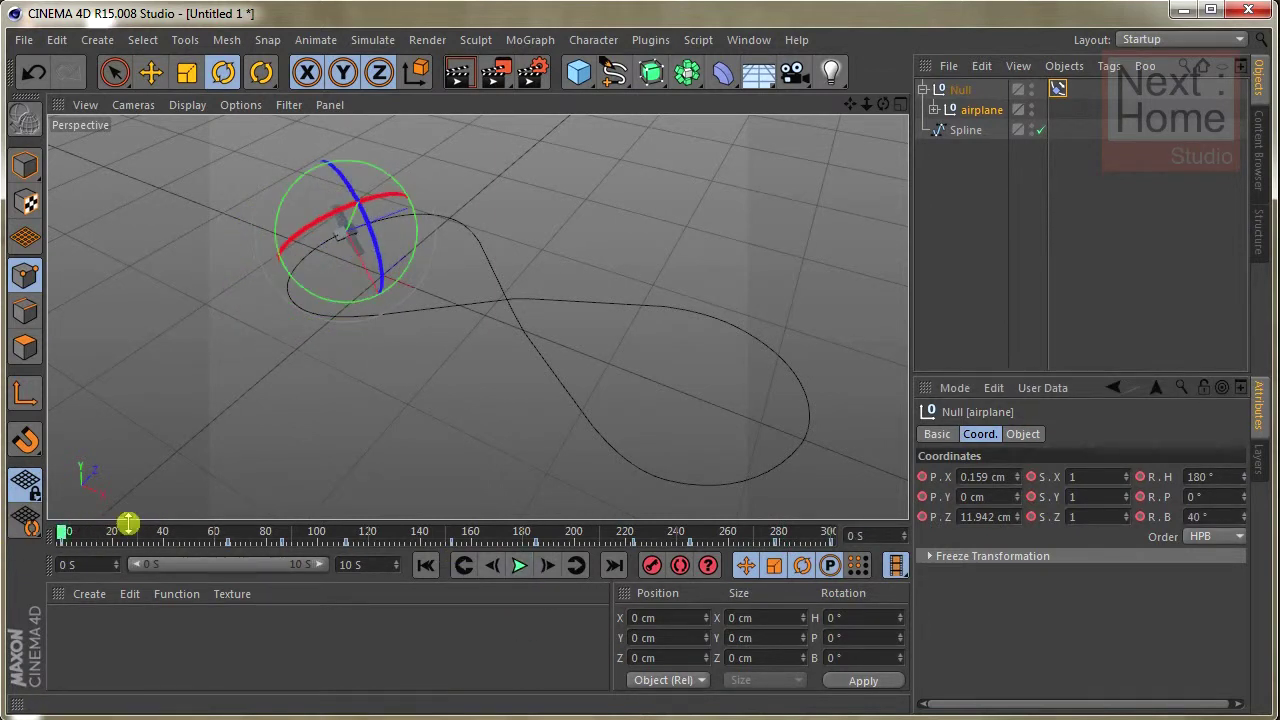
pyautogui.click(1228, 512)
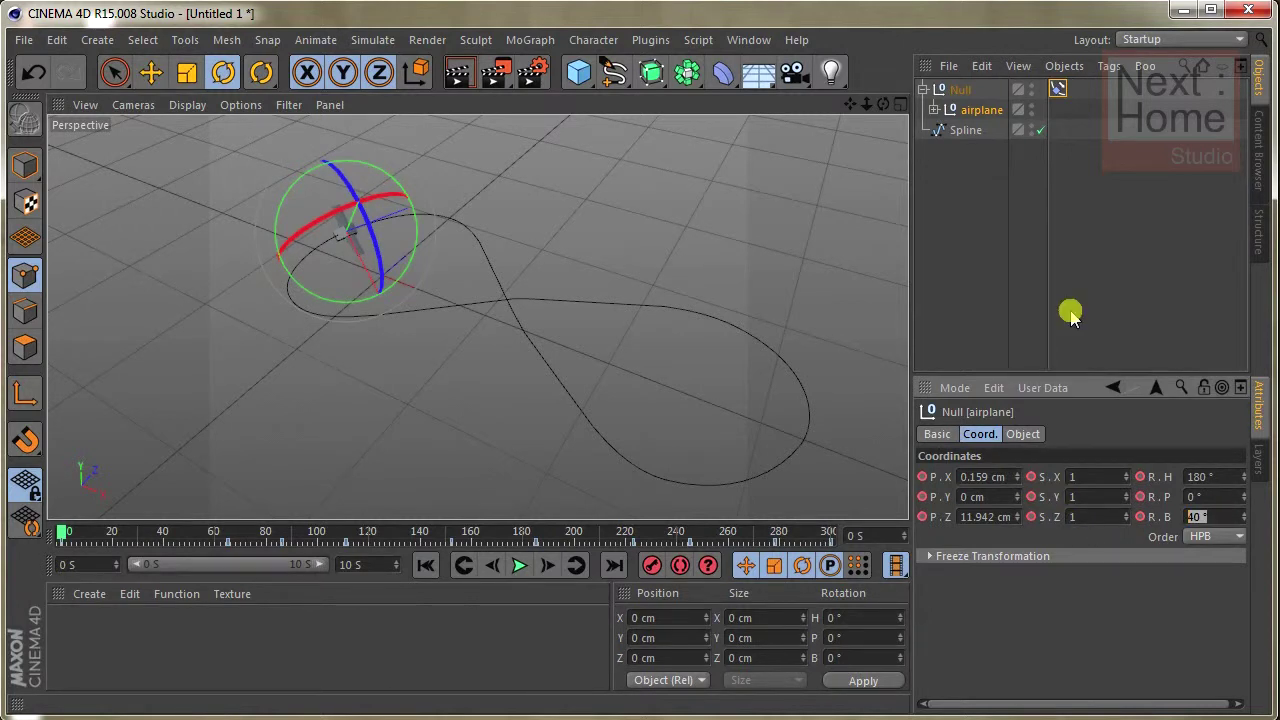
pyautogui.write('0')
pyautogui.press('Return')
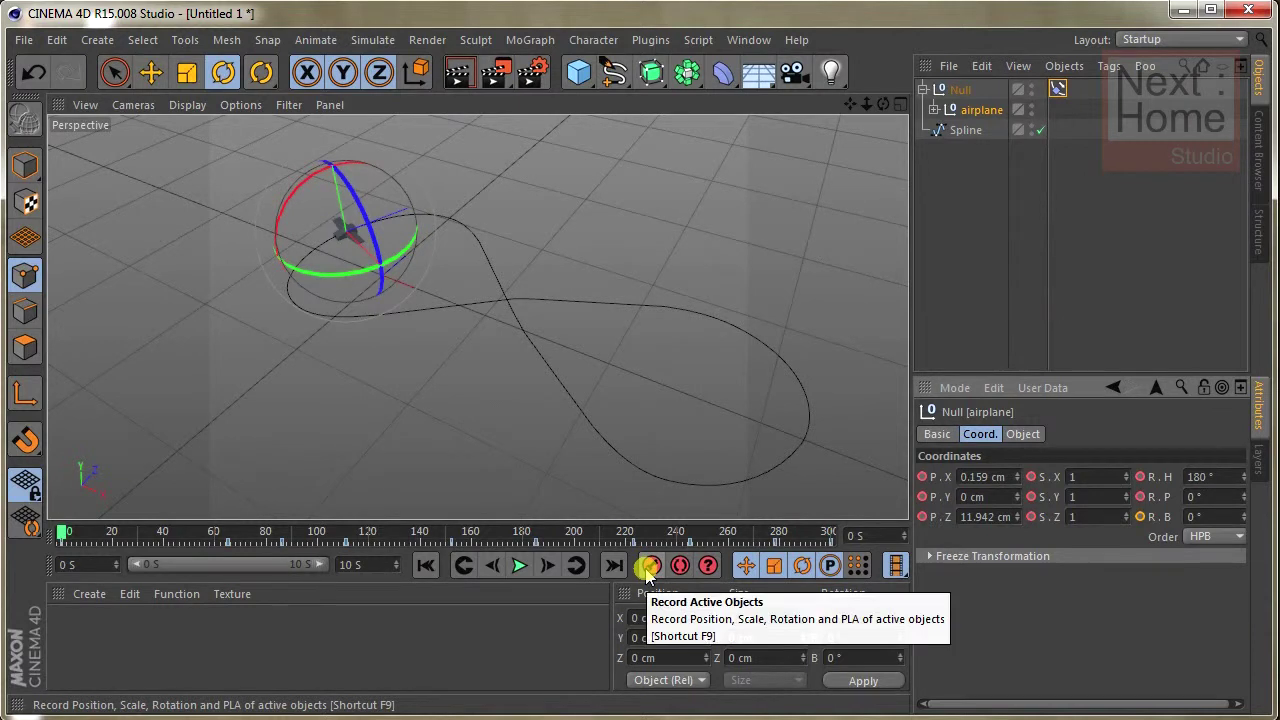
pyautogui.click(646, 572)
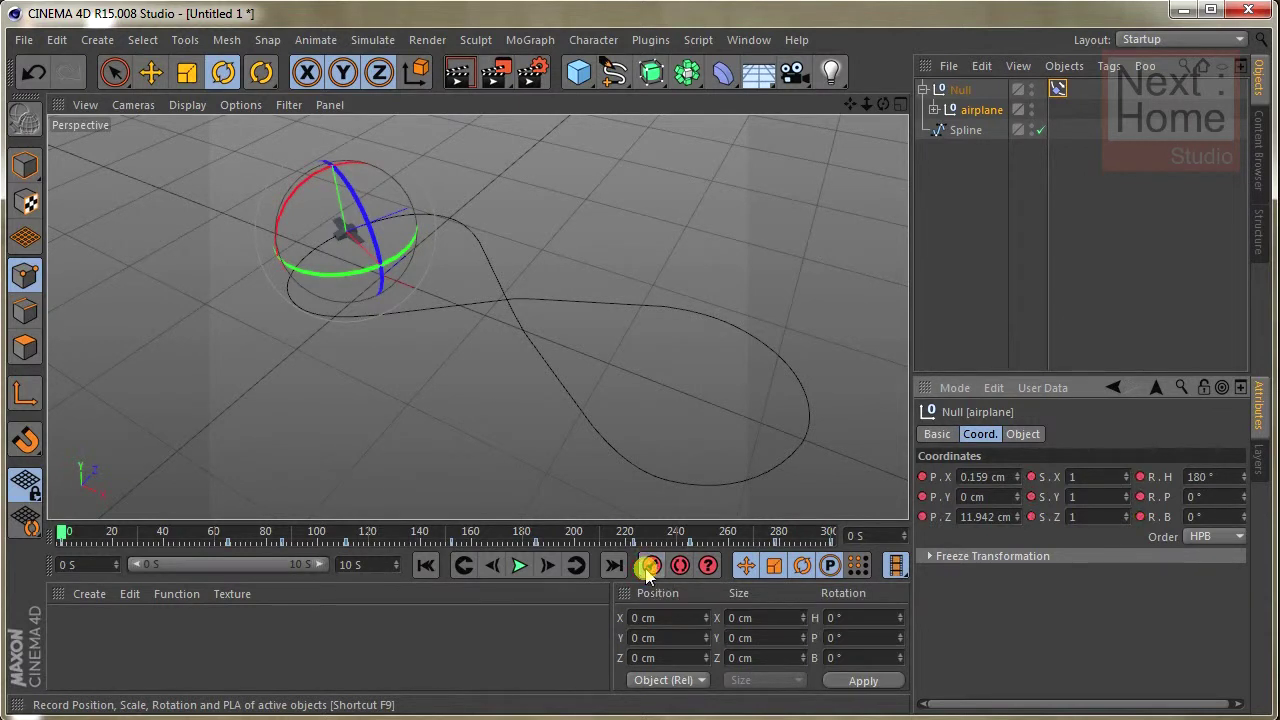
# - Play the figure-eight flight while orbiting the view, pausing near frame 170 at bank -17.464°
pyautogui.click(524, 567)
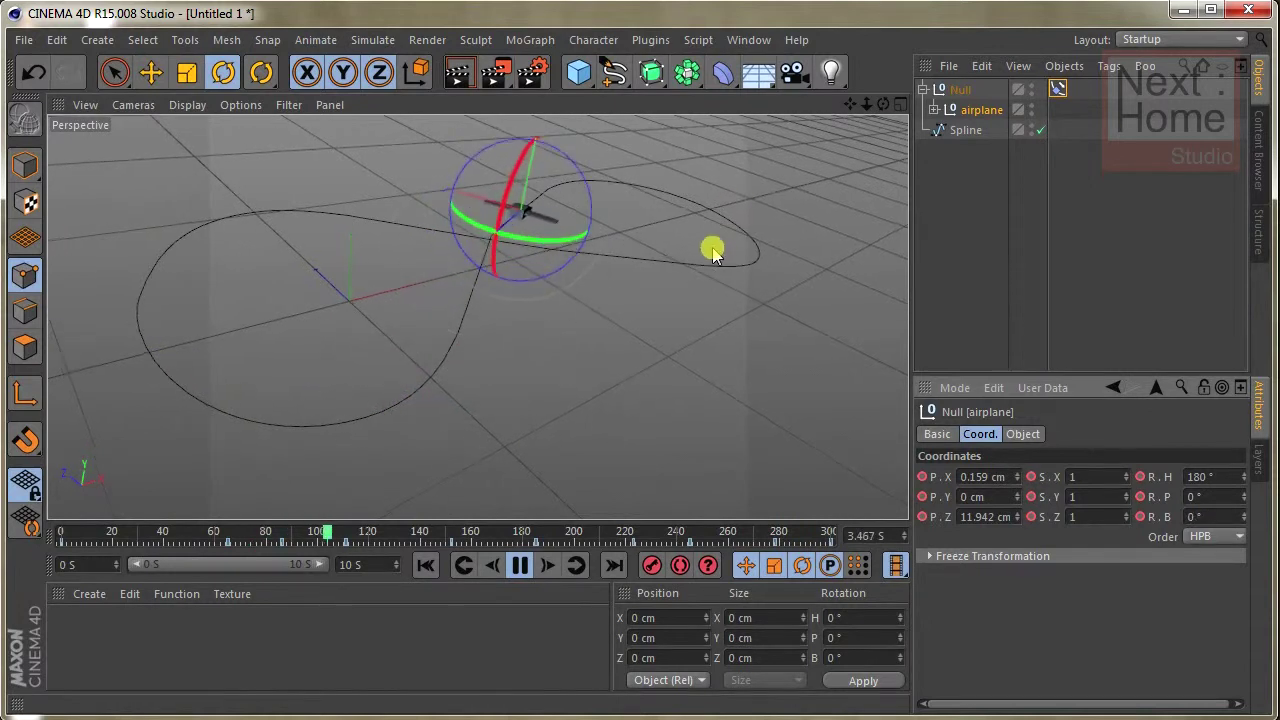
pyautogui.keyDown('alt'); pyautogui.moveTo(711, 249); pyautogui.dragTo(711, 249); pyautogui.keyUp('alt')
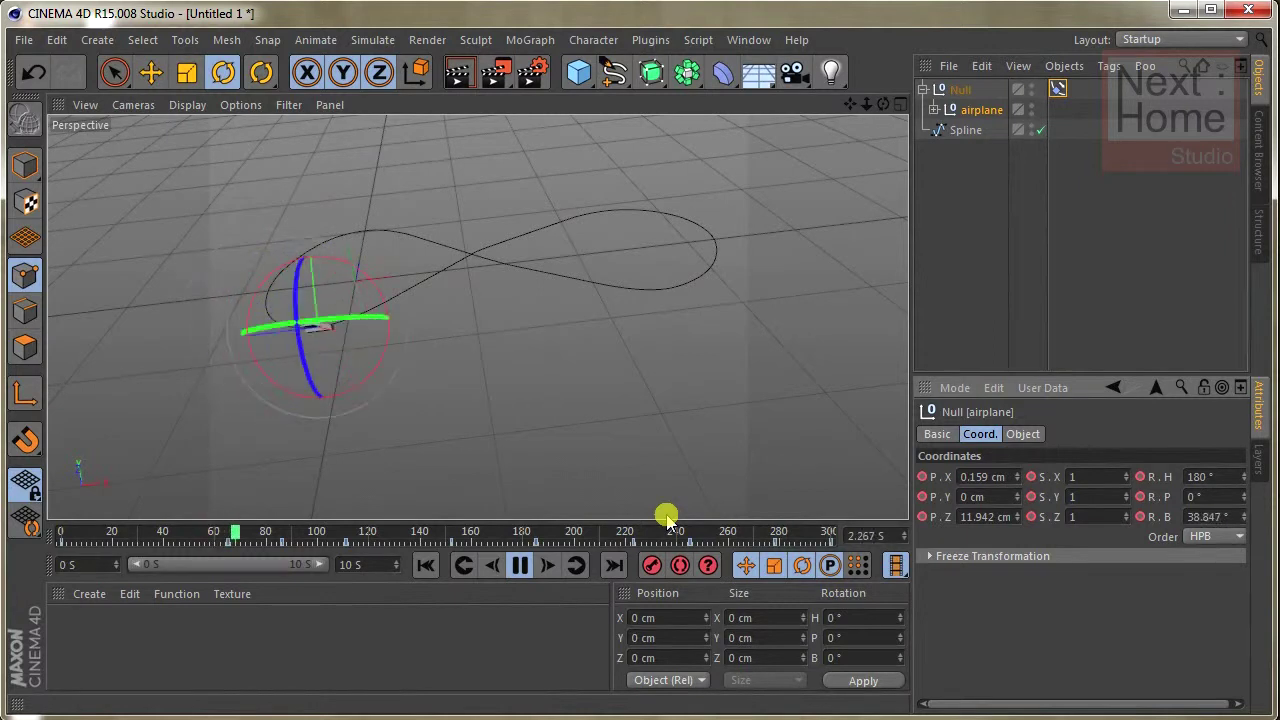
pyautogui.click(516, 566)
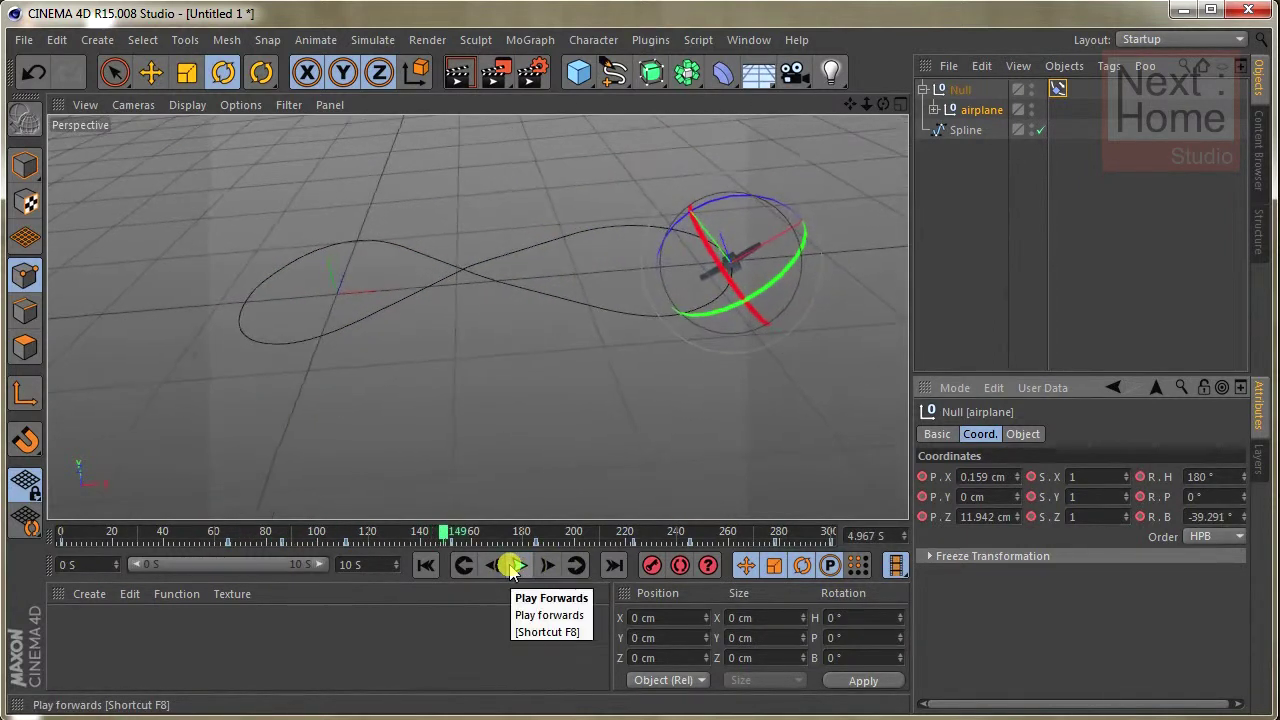
pyautogui.click(516, 566)
pyautogui.click(518, 569)
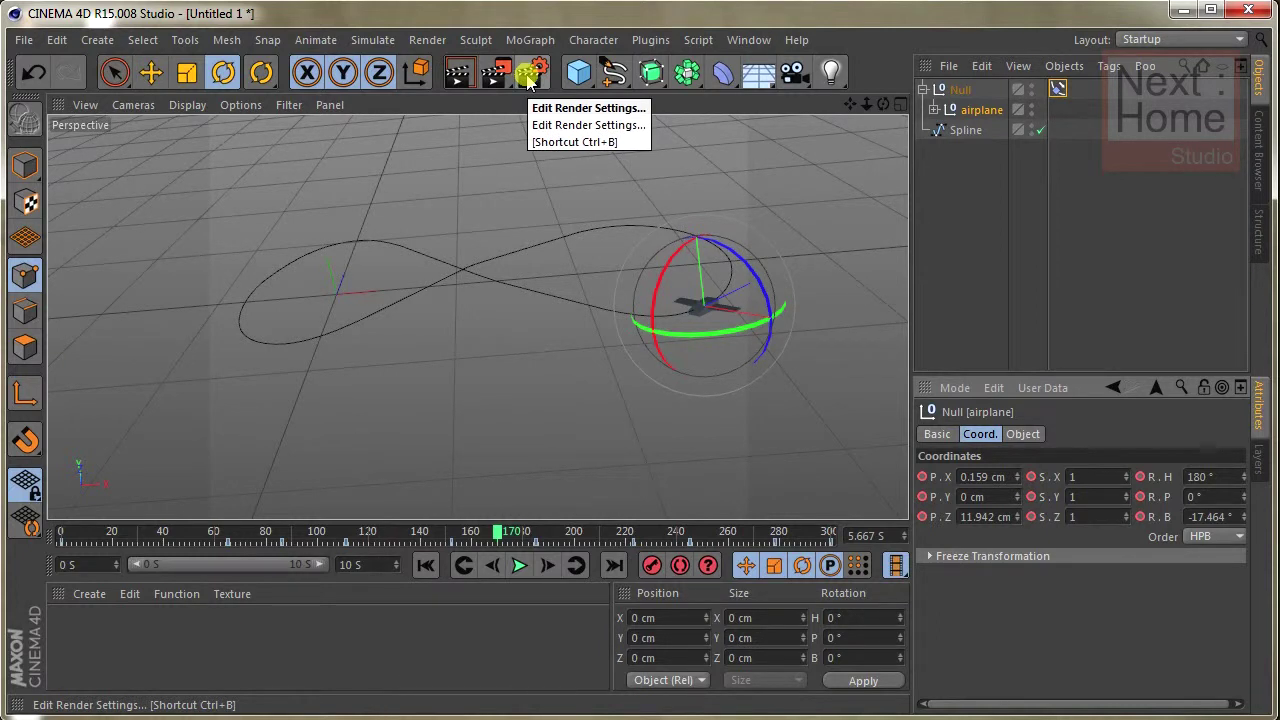
# - In Render Settings, set the Output Frame Range to All Frames, 0 to 300
pyautogui.click(528, 78)
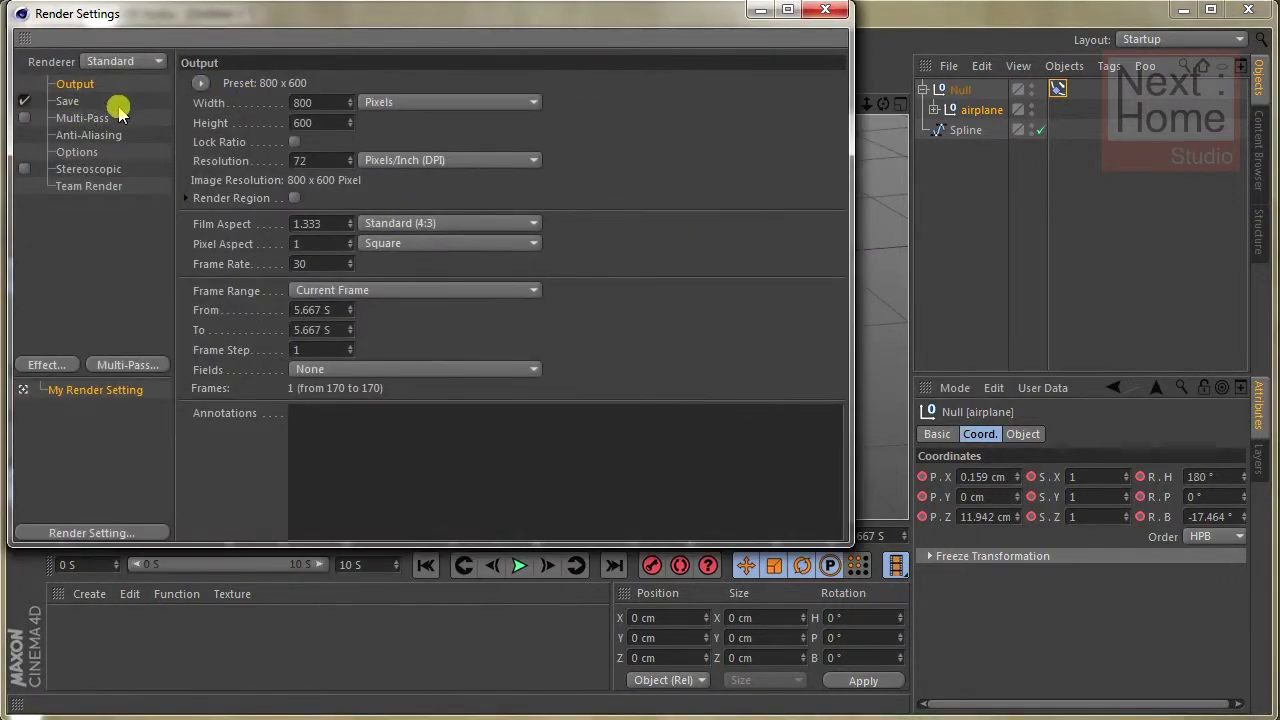
pyautogui.click(77, 152)
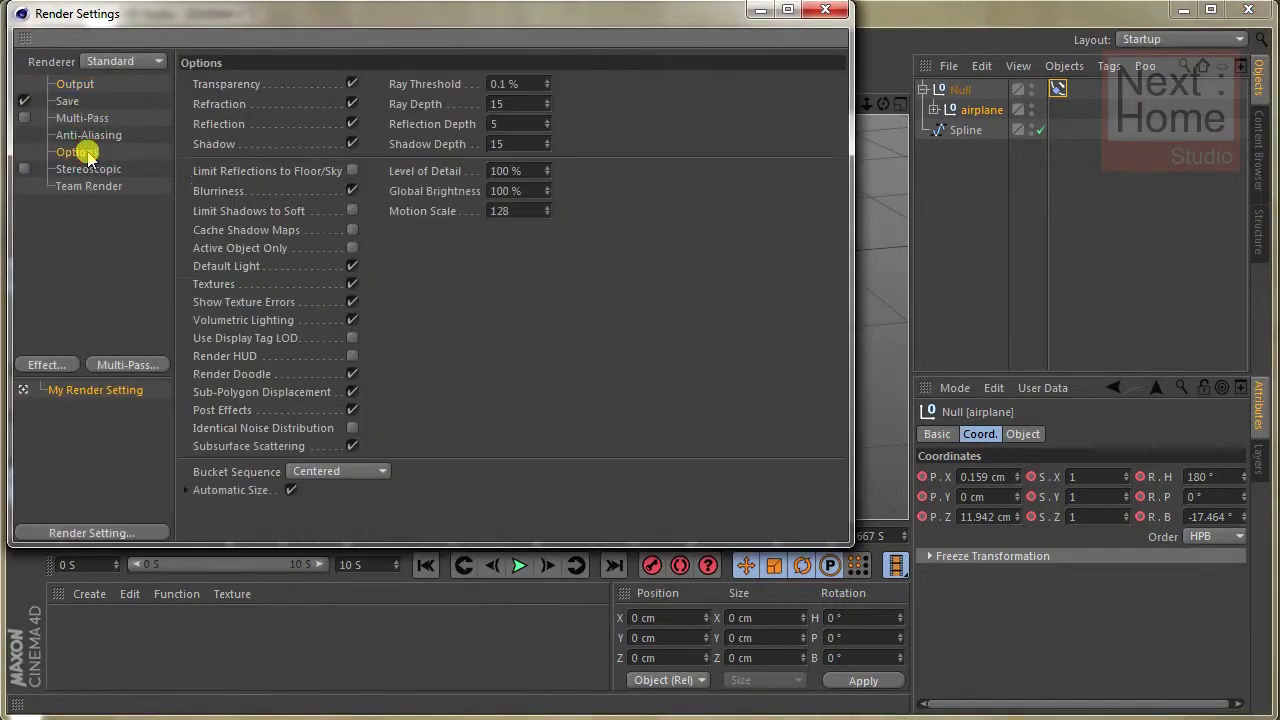
pyautogui.click(68, 101)
pyautogui.click(96, 118)
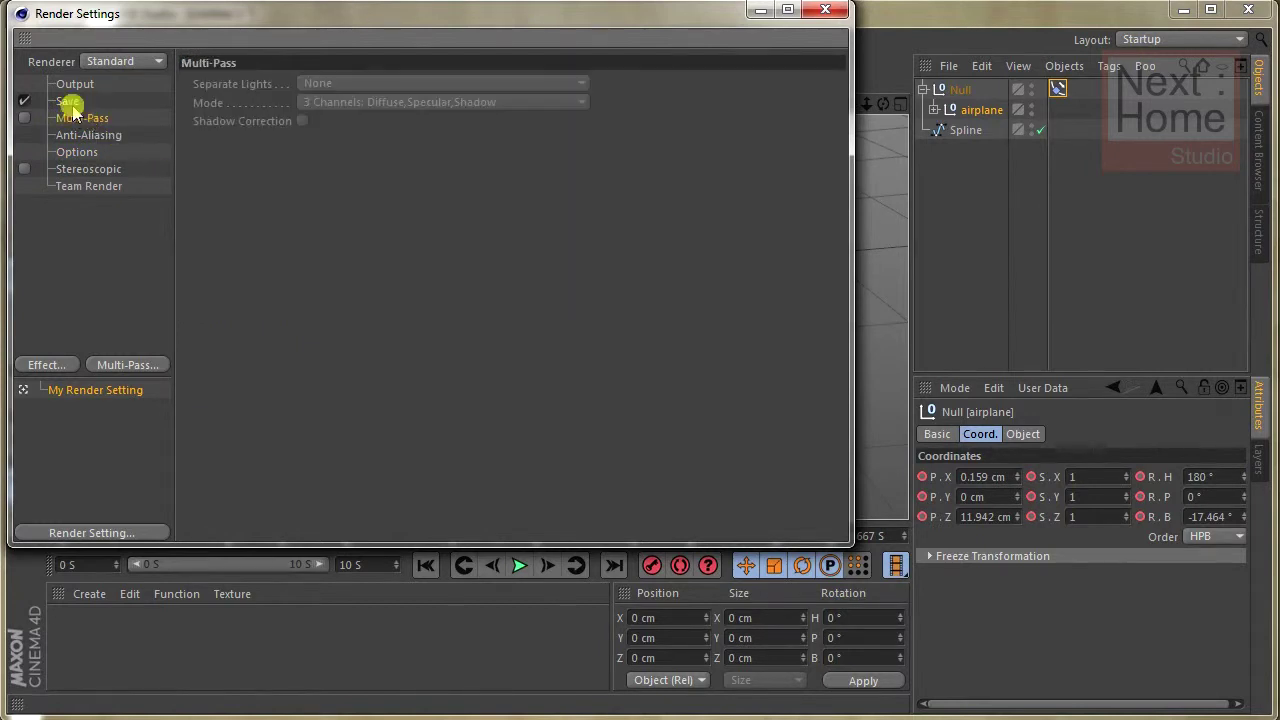
pyautogui.click(74, 84)
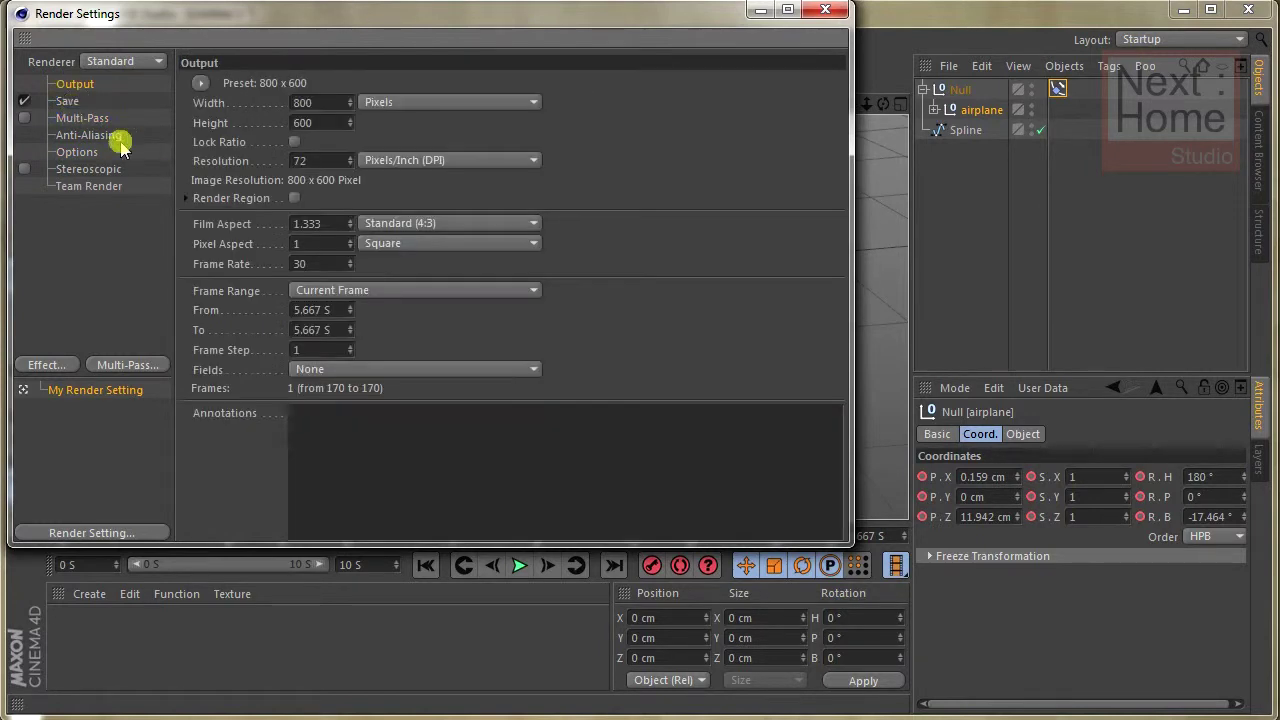
pyautogui.click(440, 290)
pyautogui.click(417, 355)
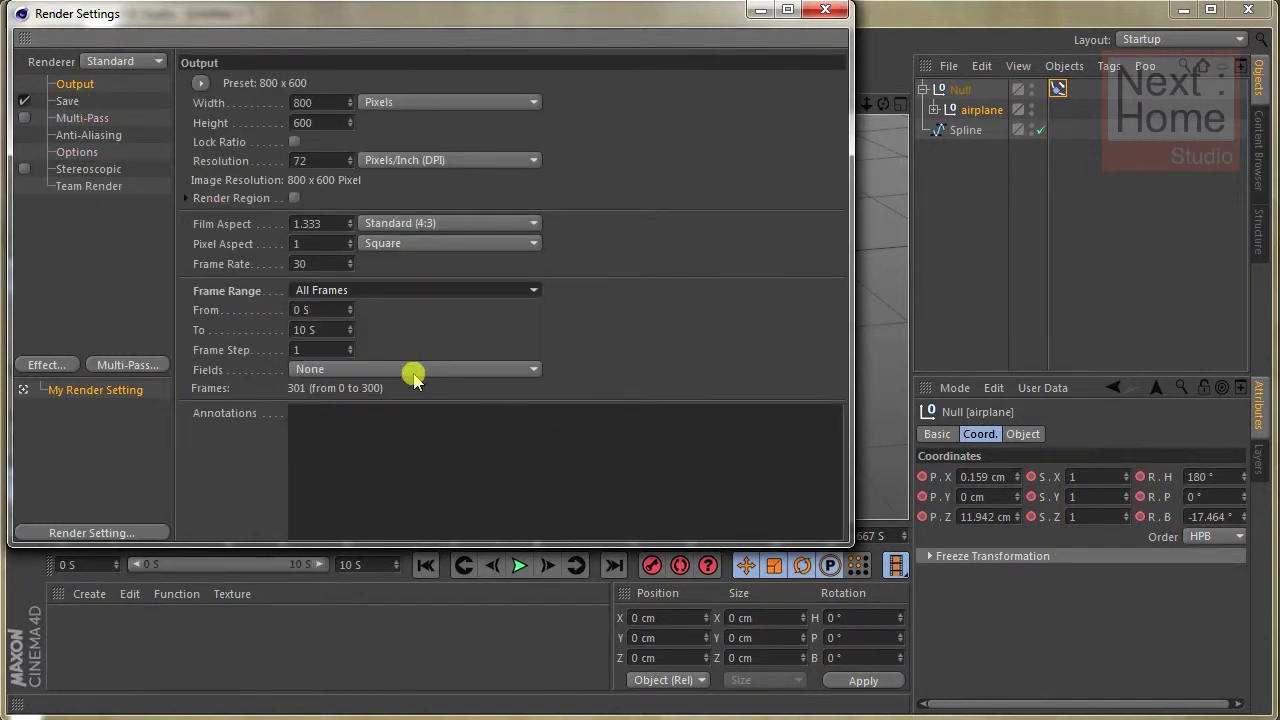
# - Review the Save, Multi-Pass, Anti-Aliasing and Team Render pages, ending back on Output
pyautogui.click(70, 102)
pyautogui.click(86, 119)
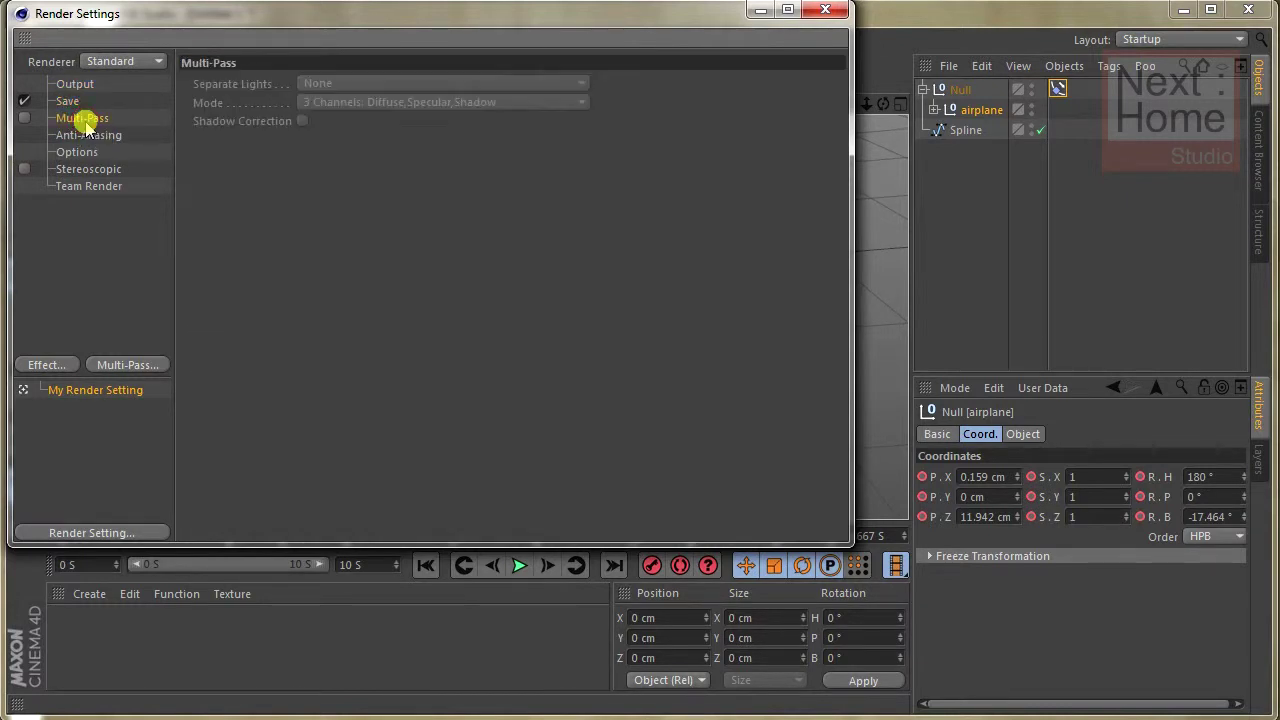
pyautogui.click(83, 137)
pyautogui.click(86, 186)
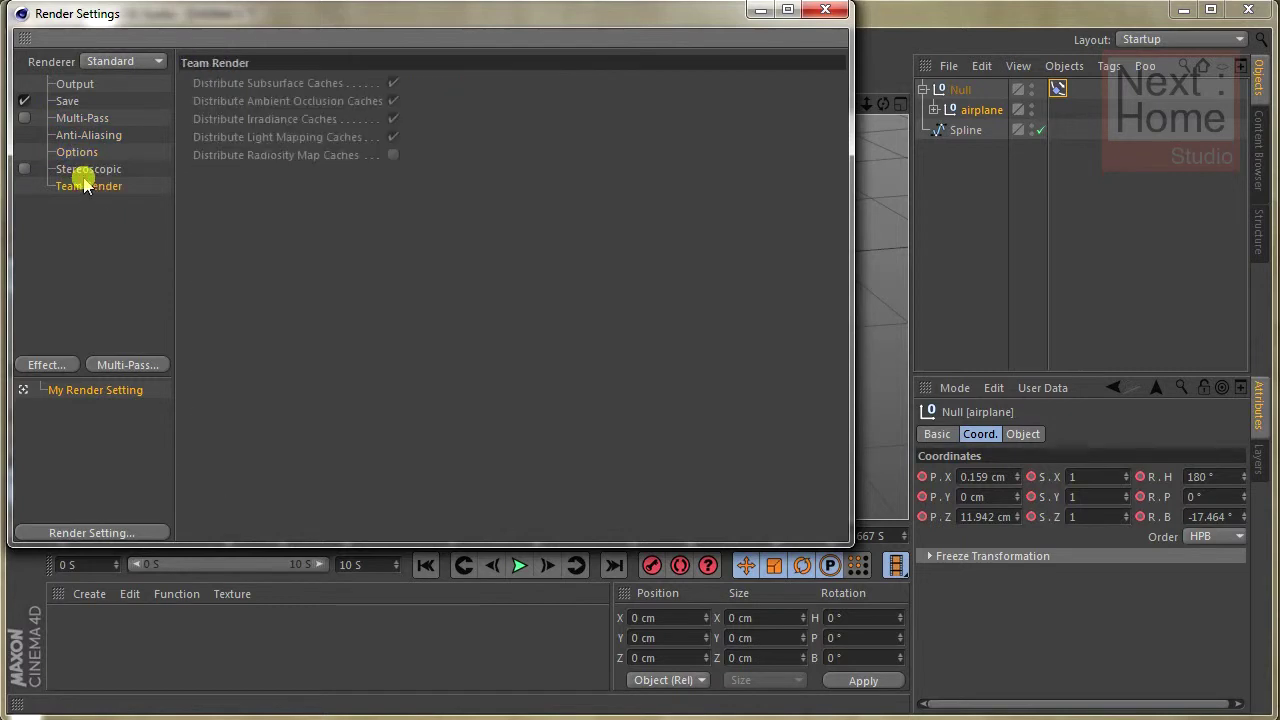
pyautogui.click(72, 85)
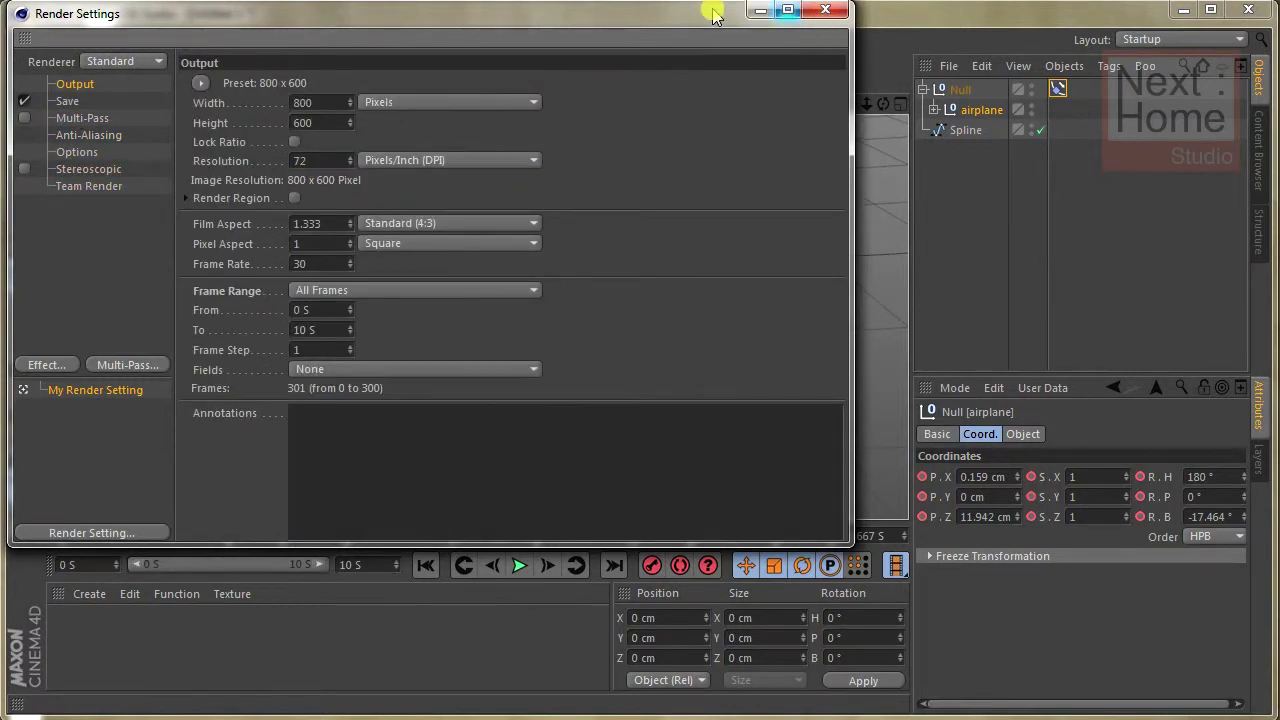
pyautogui.moveTo(713, 14); pyautogui.dragTo(837, 60)
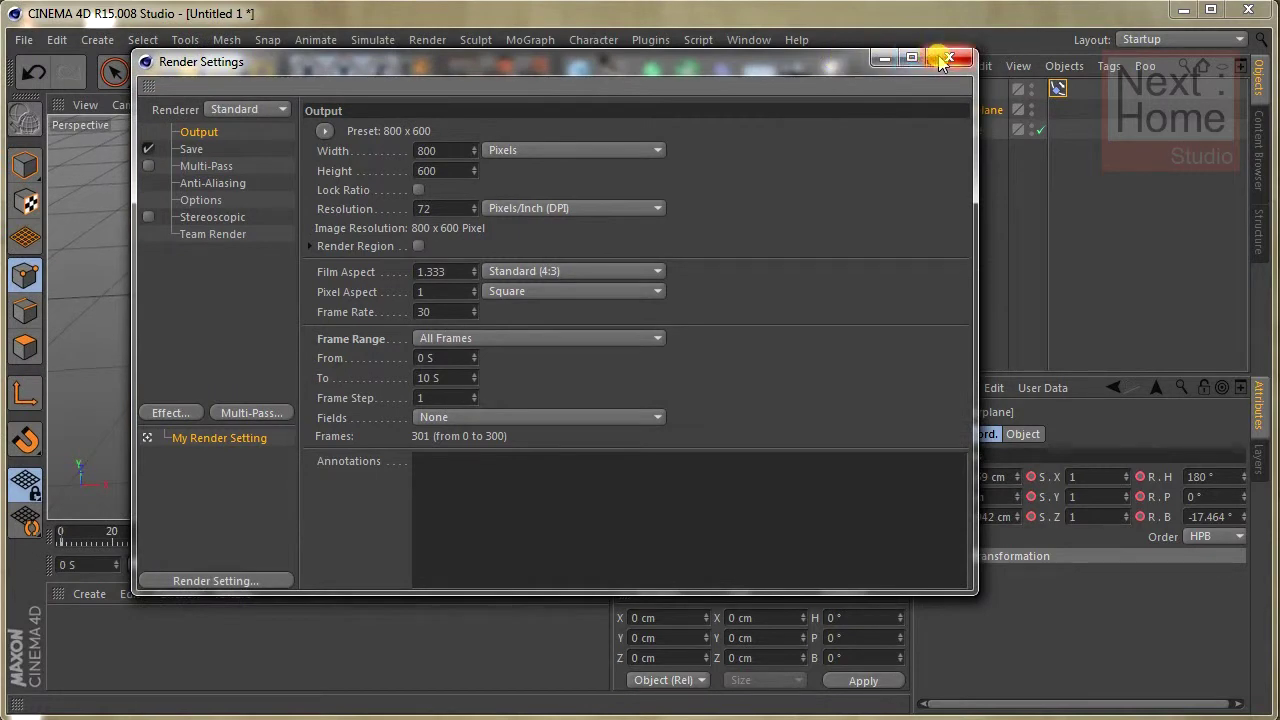
# - Render the animation to the Picture Viewer, continuing without a save file
pyautogui.click(952, 60)
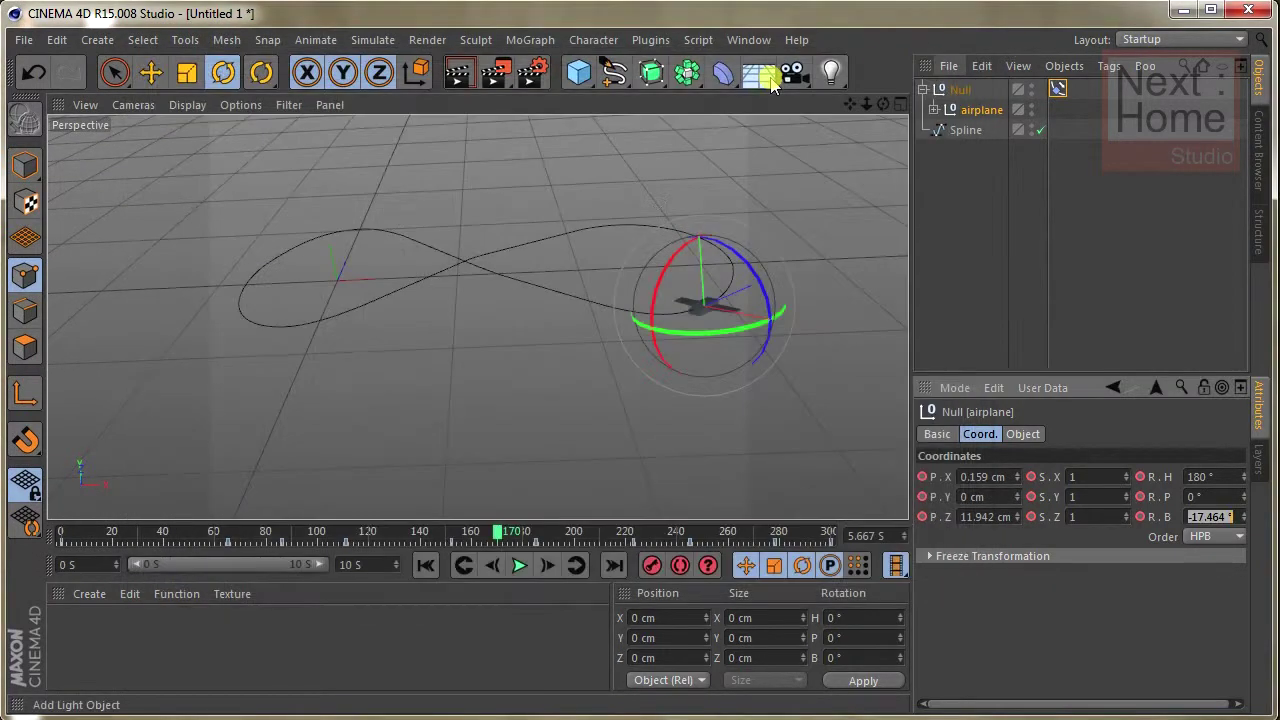
pyautogui.click(495, 84)
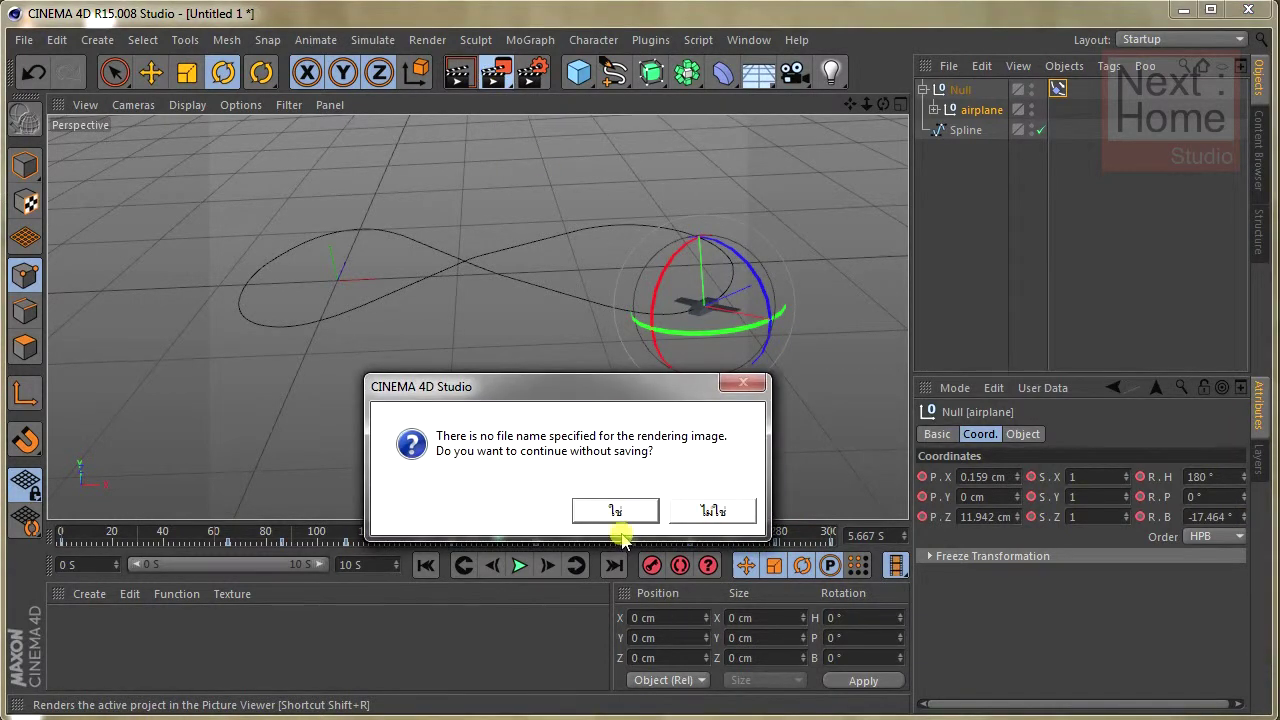
pyautogui.click(620, 508)
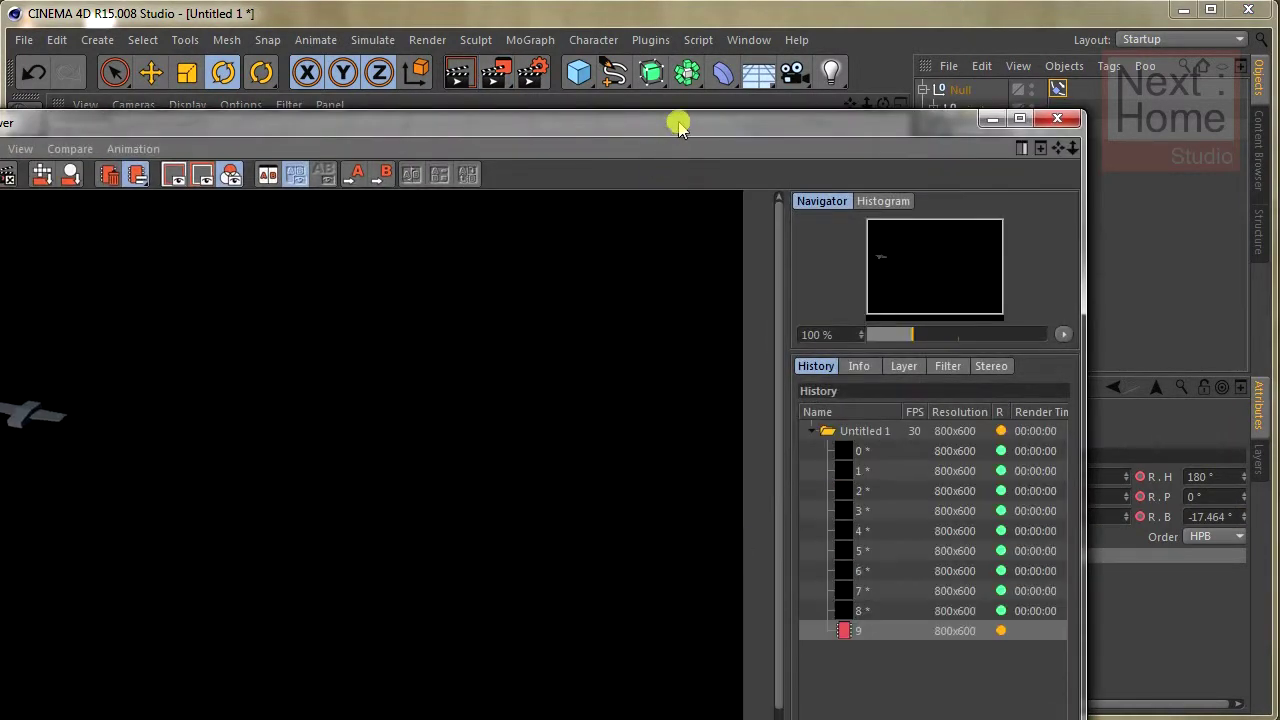
# - Move and enlarge the Picture Viewer and collapse the Untitled 1 frame list
pyautogui.moveTo(680, 120); pyautogui.dragTo(797, 30)
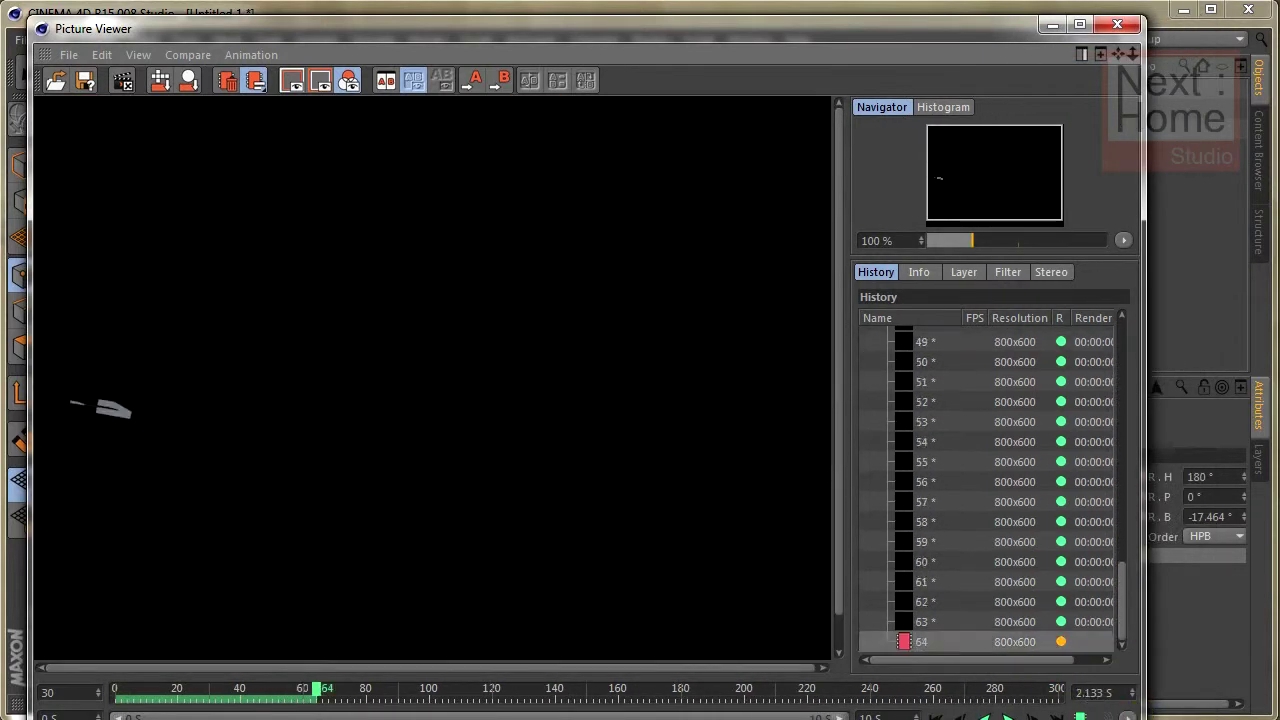
pyautogui.moveTo(1144, 718)
pyautogui.mouseDown()
pyautogui.moveTo(1137, 634)
pyautogui.moveTo(1163, 628)
pyautogui.mouseUp()
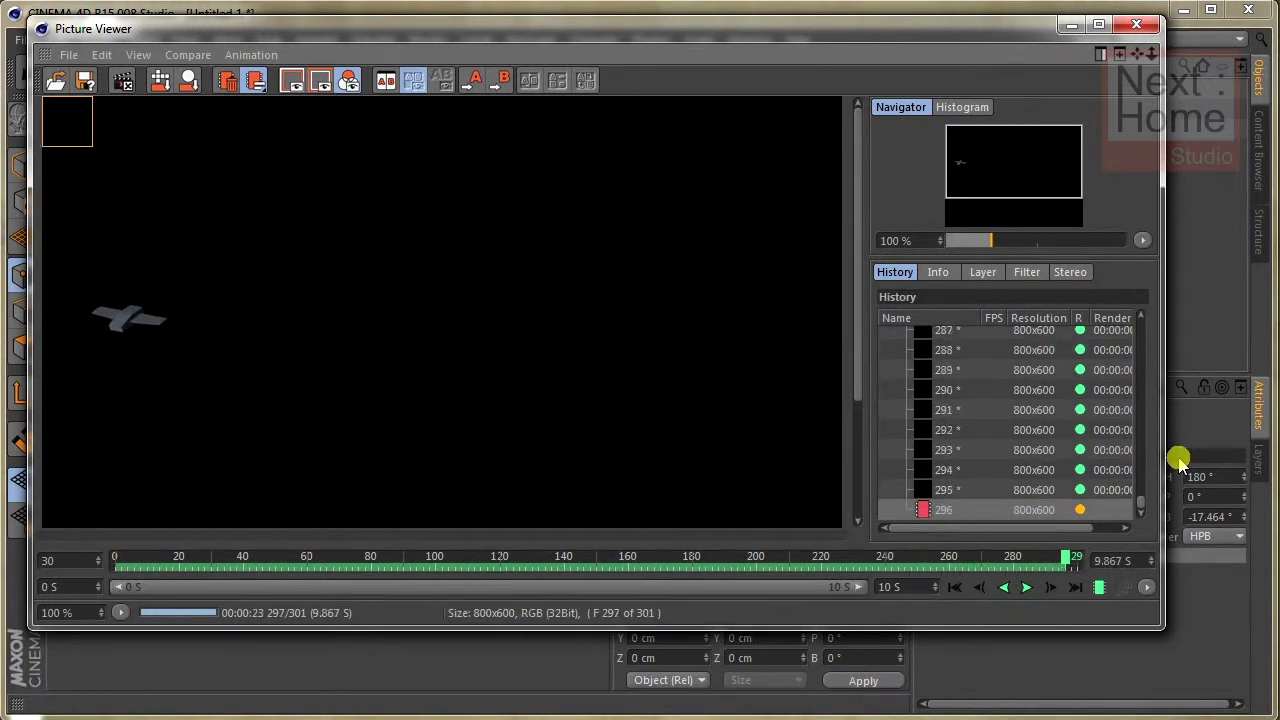
pyautogui.moveTo(1147, 510); pyautogui.dragTo(1160, 306)
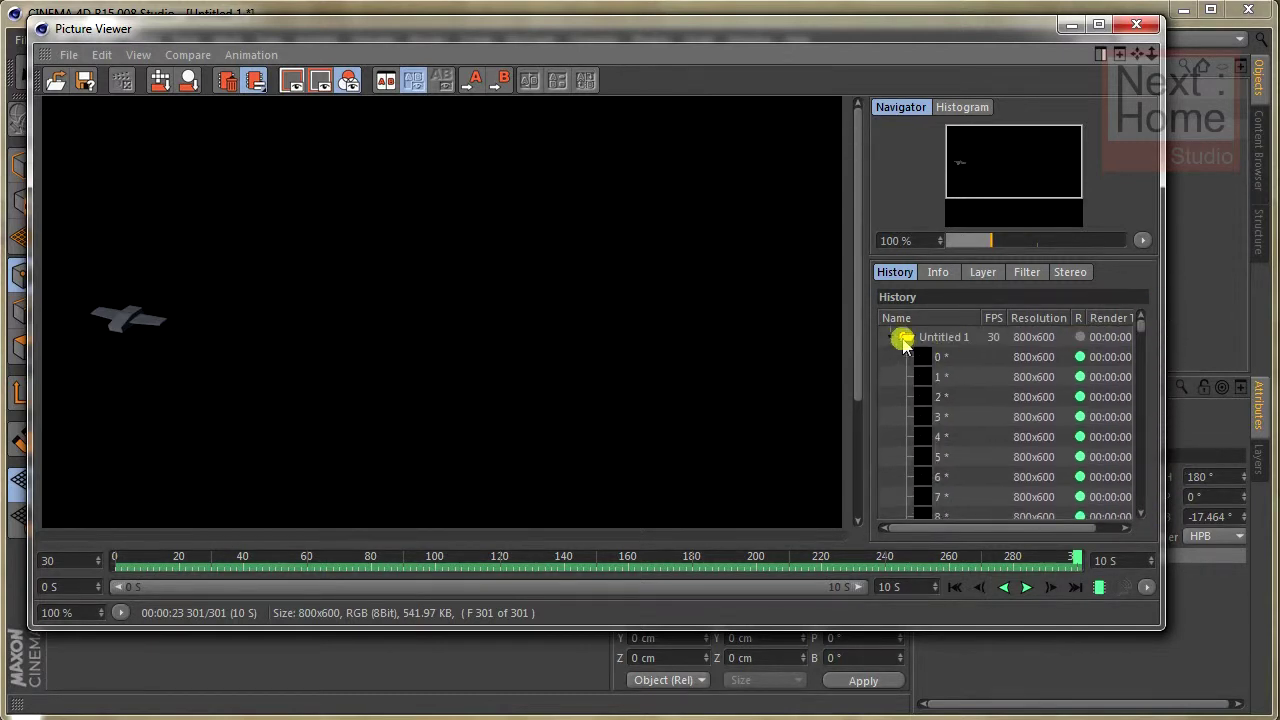
pyautogui.click(902, 338)
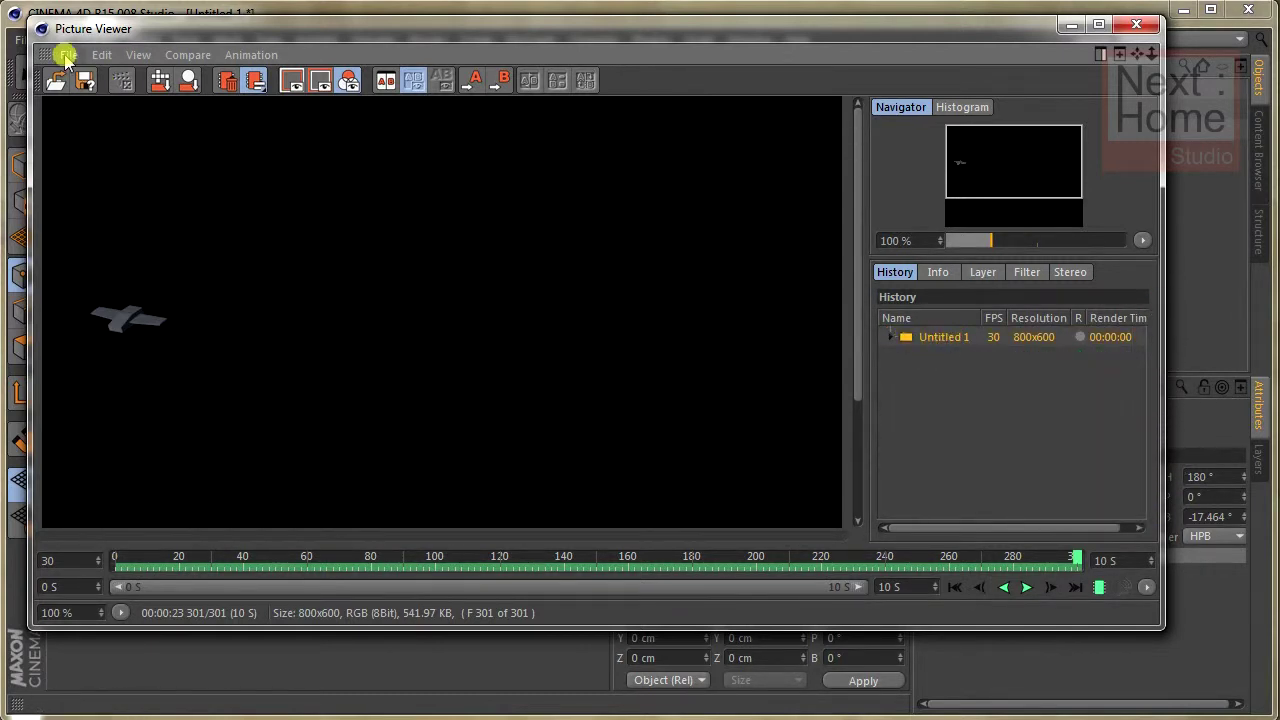
# - Export the Picture Viewer render in AVI Movie format to the Desktop as Untitled 1
pyautogui.click(65, 55)
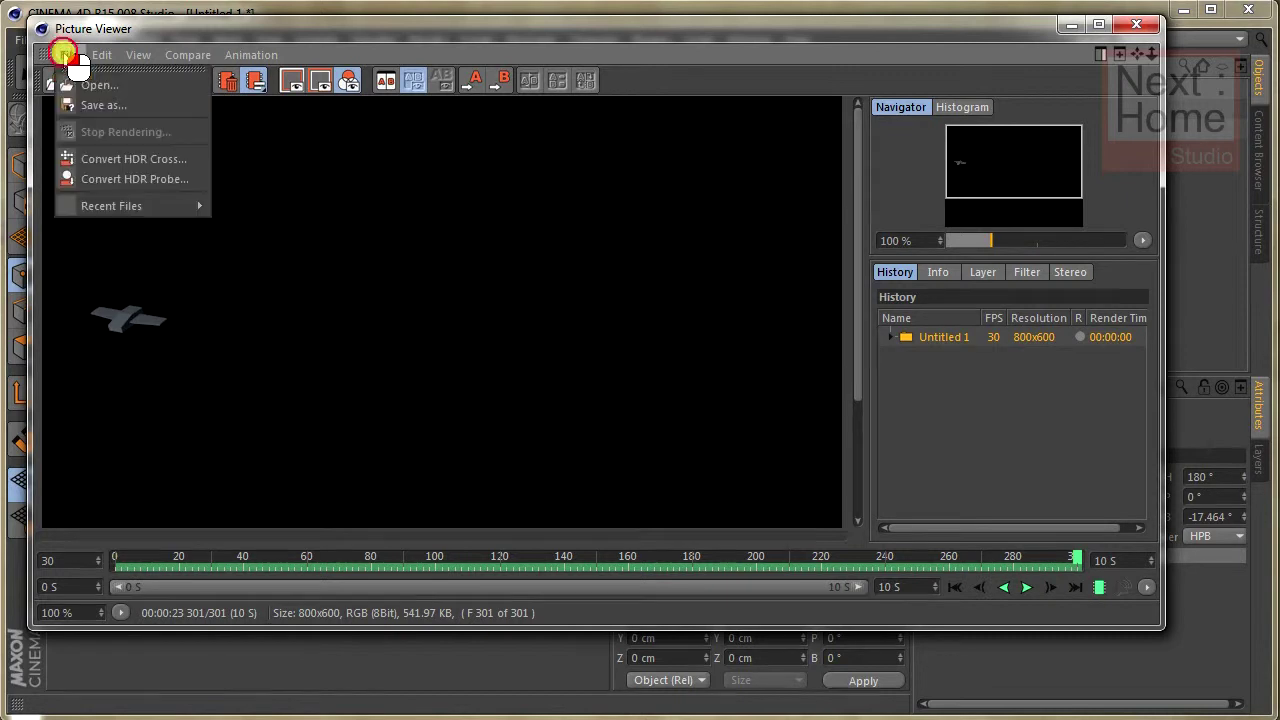
pyautogui.click(95, 105)
pyautogui.moveTo(175, 10); pyautogui.dragTo(457, 43)
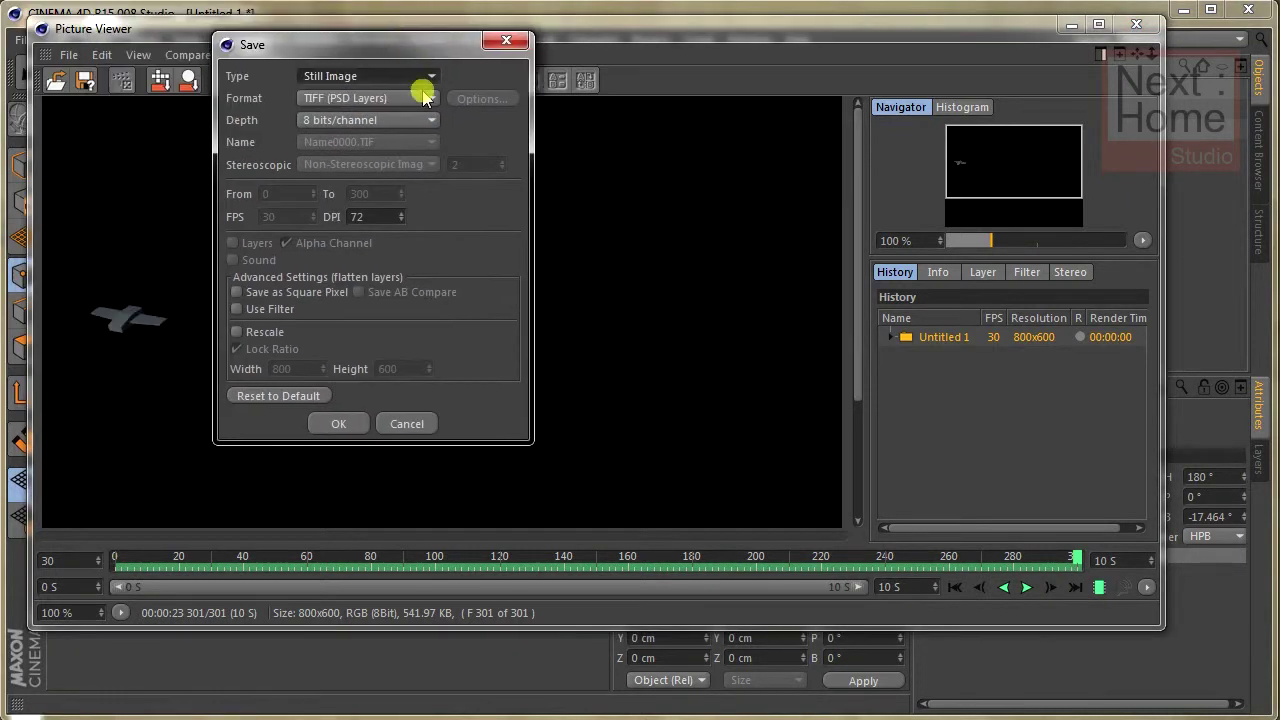
pyautogui.click(422, 96)
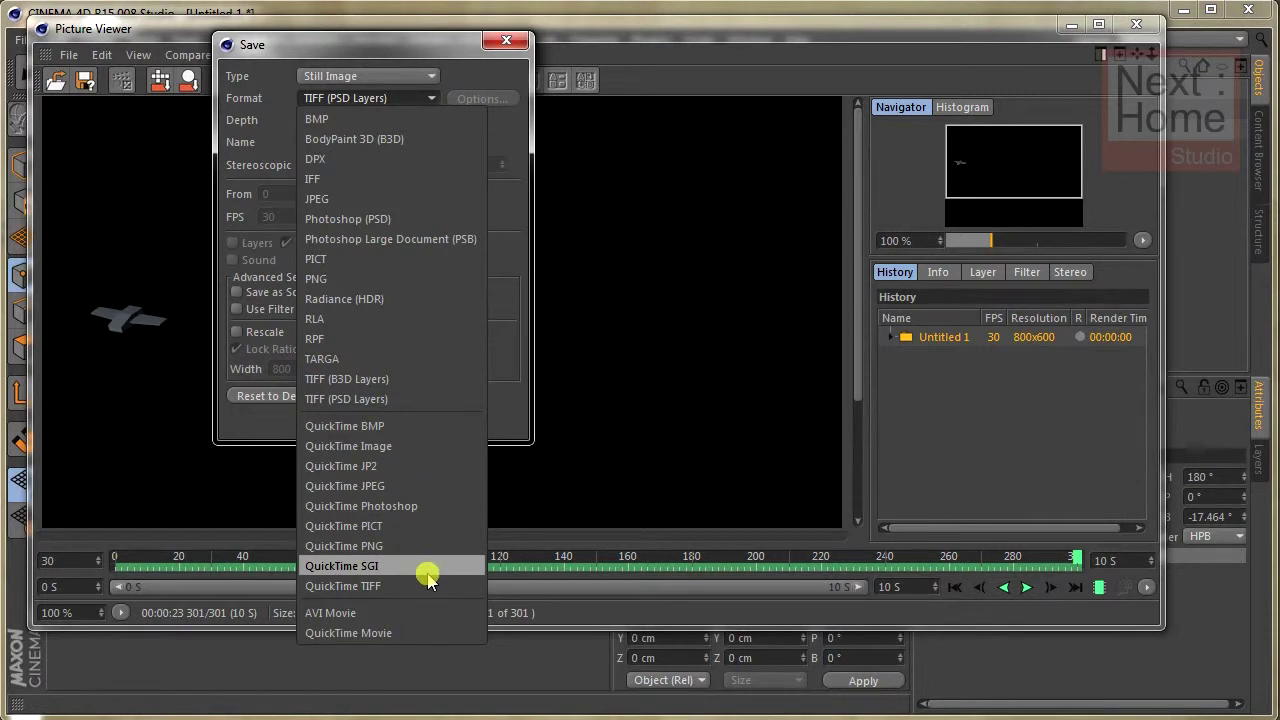
pyautogui.click(414, 618)
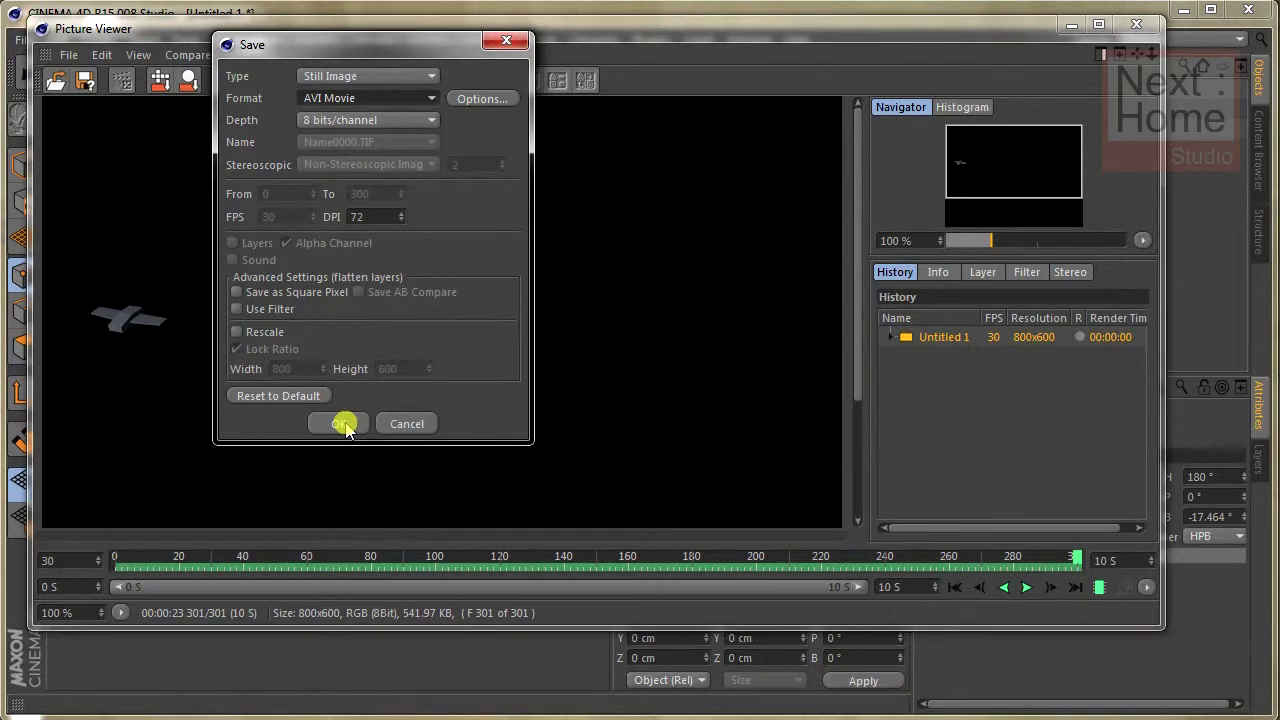
pyautogui.click(343, 424)
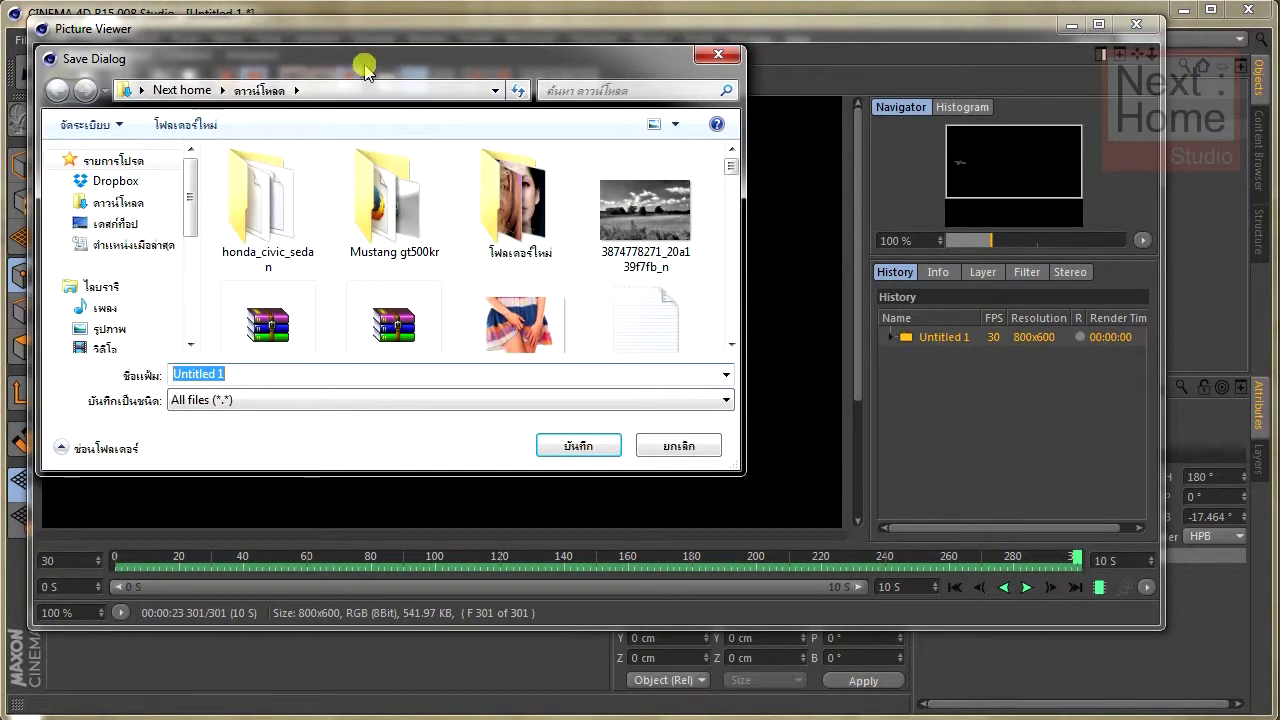
pyautogui.moveTo(386, 44); pyautogui.dragTo(919, 326)
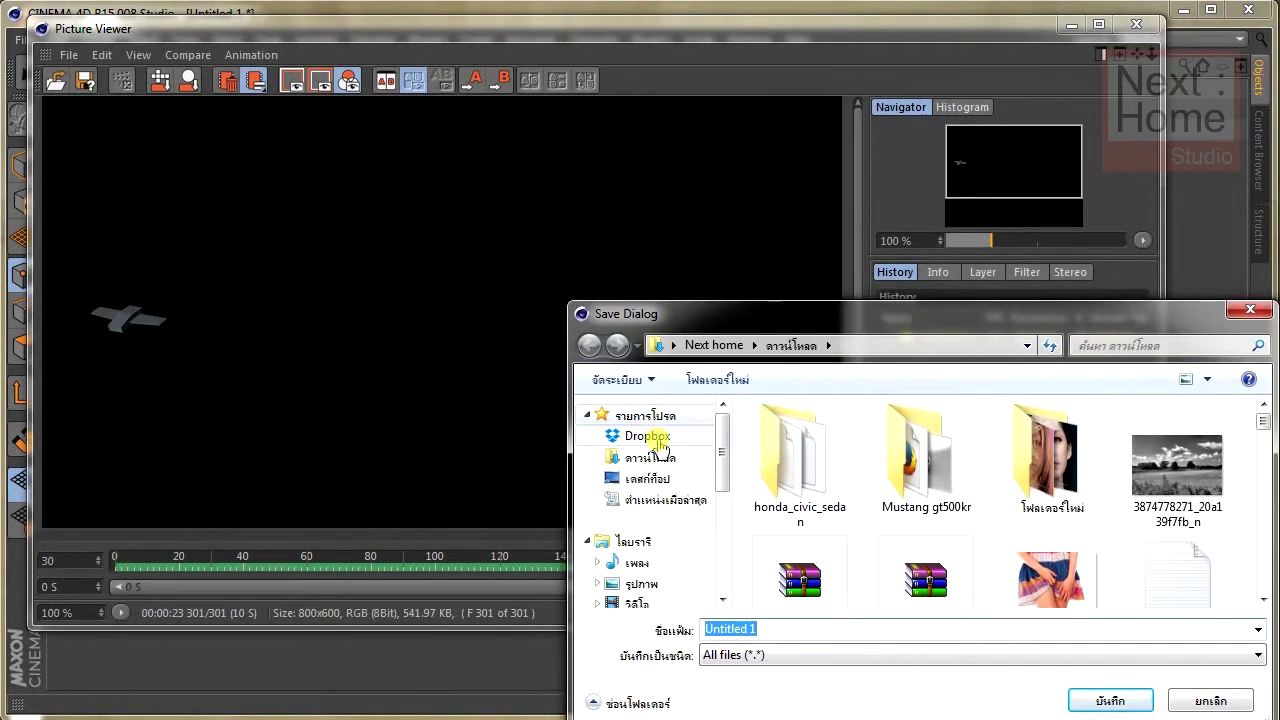
pyautogui.click(650, 480)
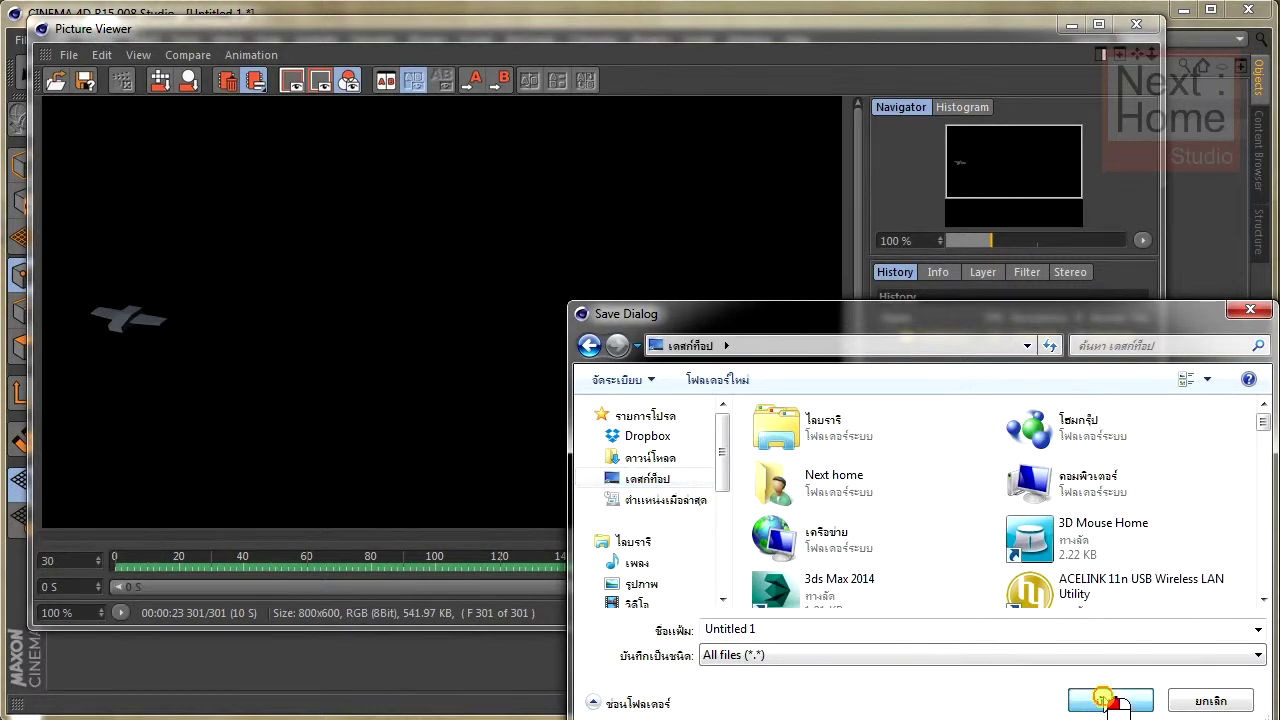
pyautogui.click(1108, 700)
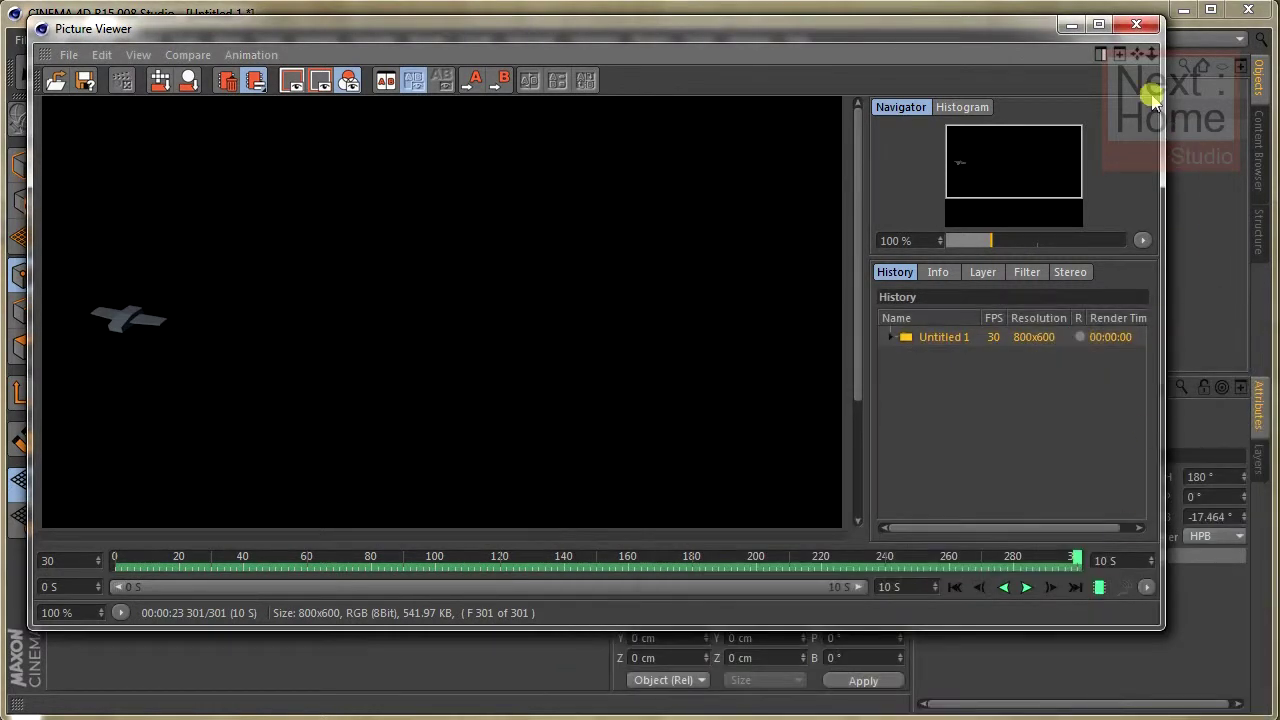
# - Close the Picture Viewer and open Untitled 1 from the desktop in VLC, trying to play it
pyautogui.click(1137, 25)
pyautogui.moveTo(986, 20); pyautogui.dragTo(1275, 36)
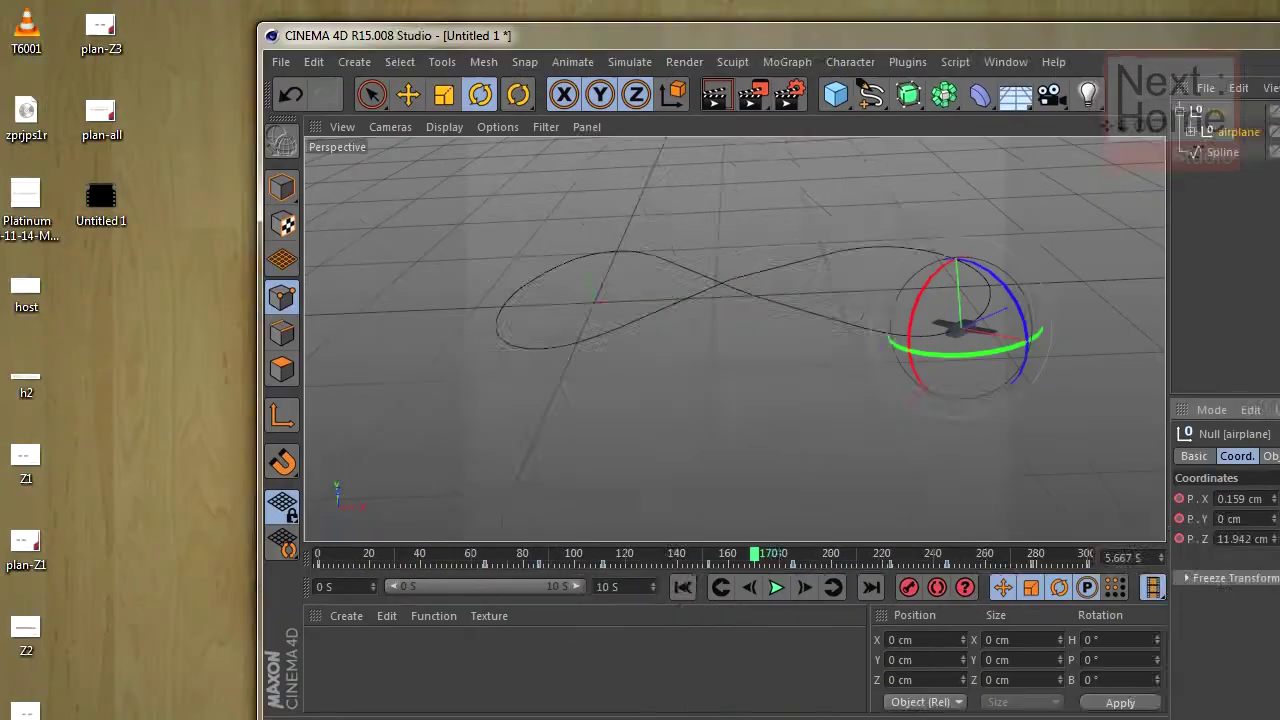
pyautogui.click(101, 200)
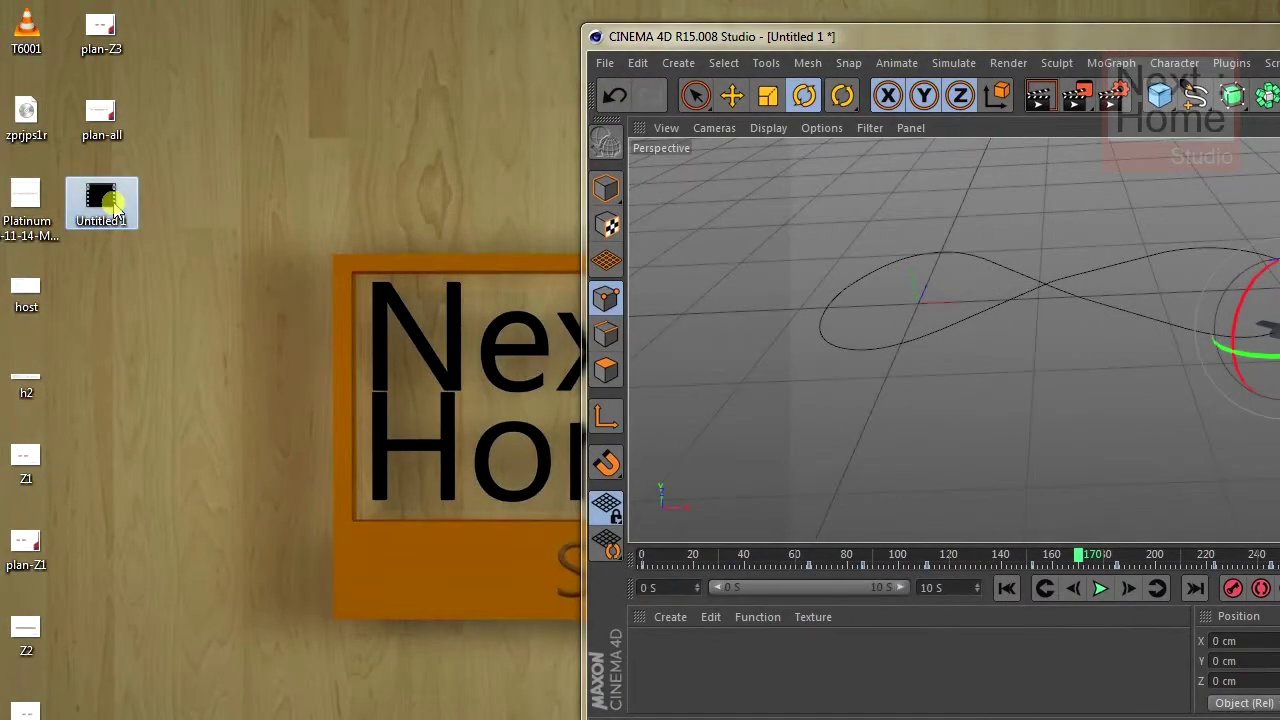
pyautogui.doubleClick(115, 205)
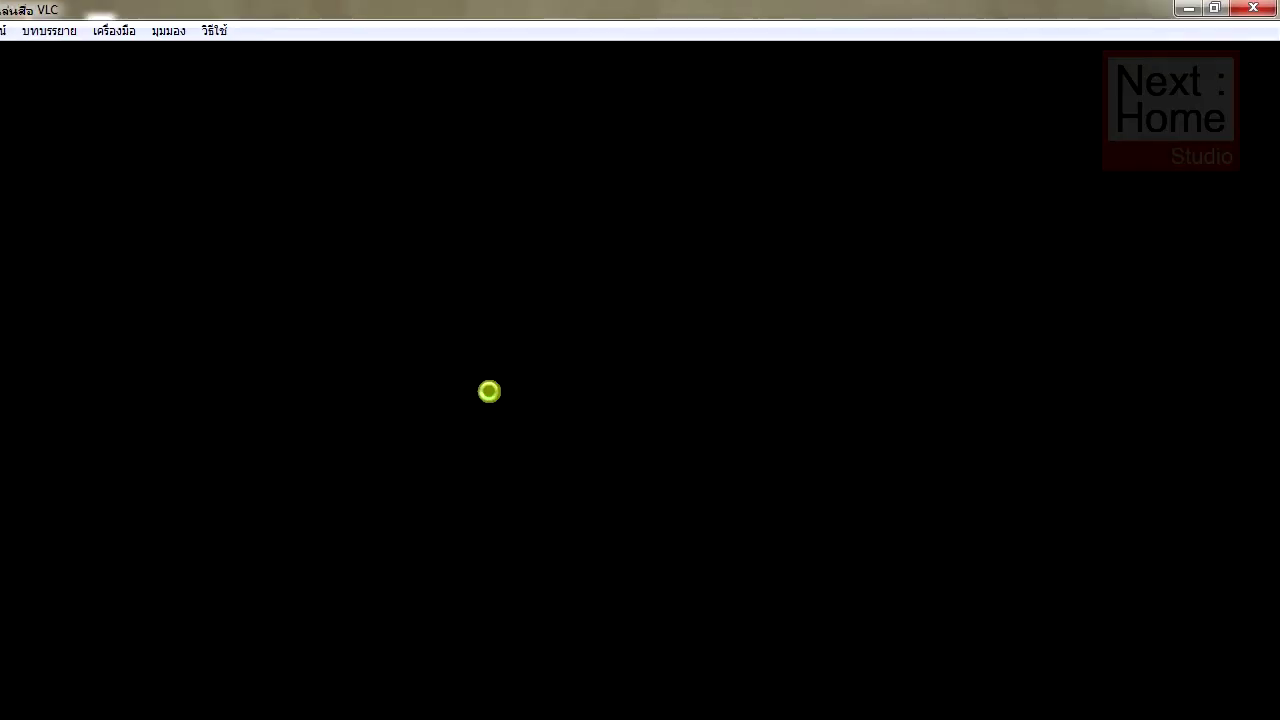
pyautogui.click(1214, 8)
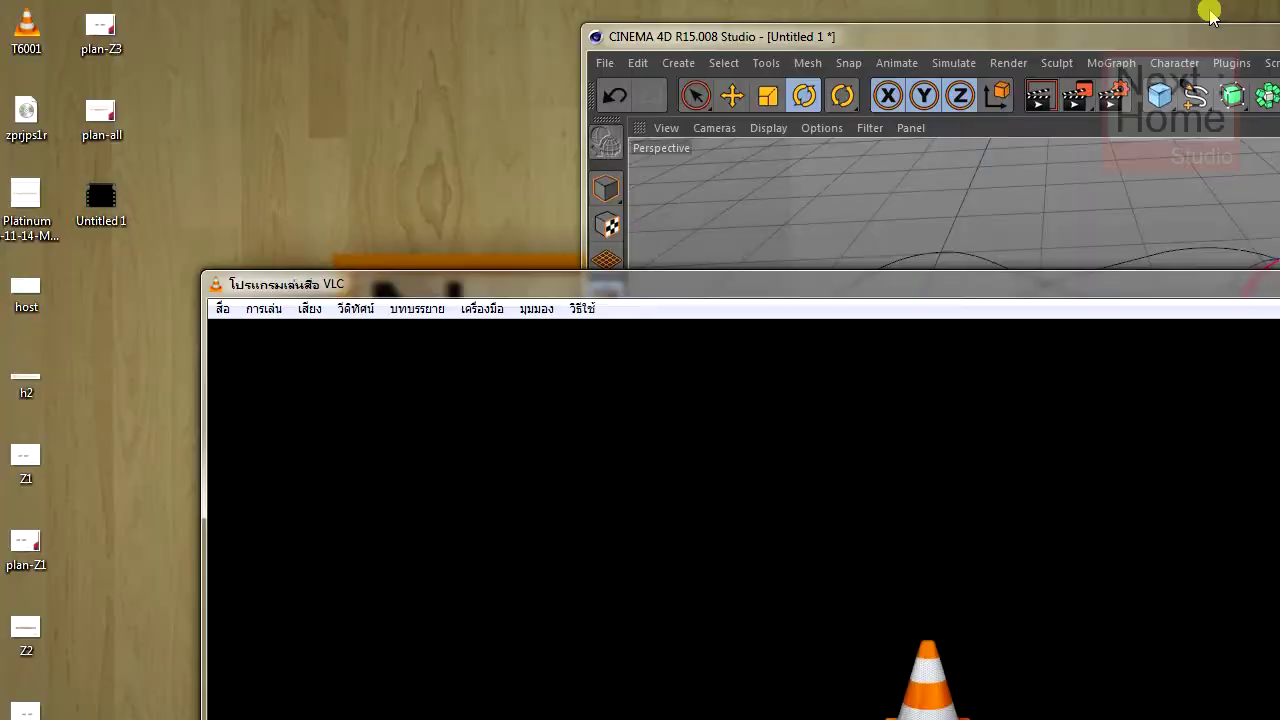
pyautogui.moveTo(1220, 280); pyautogui.dragTo(1115, 147)
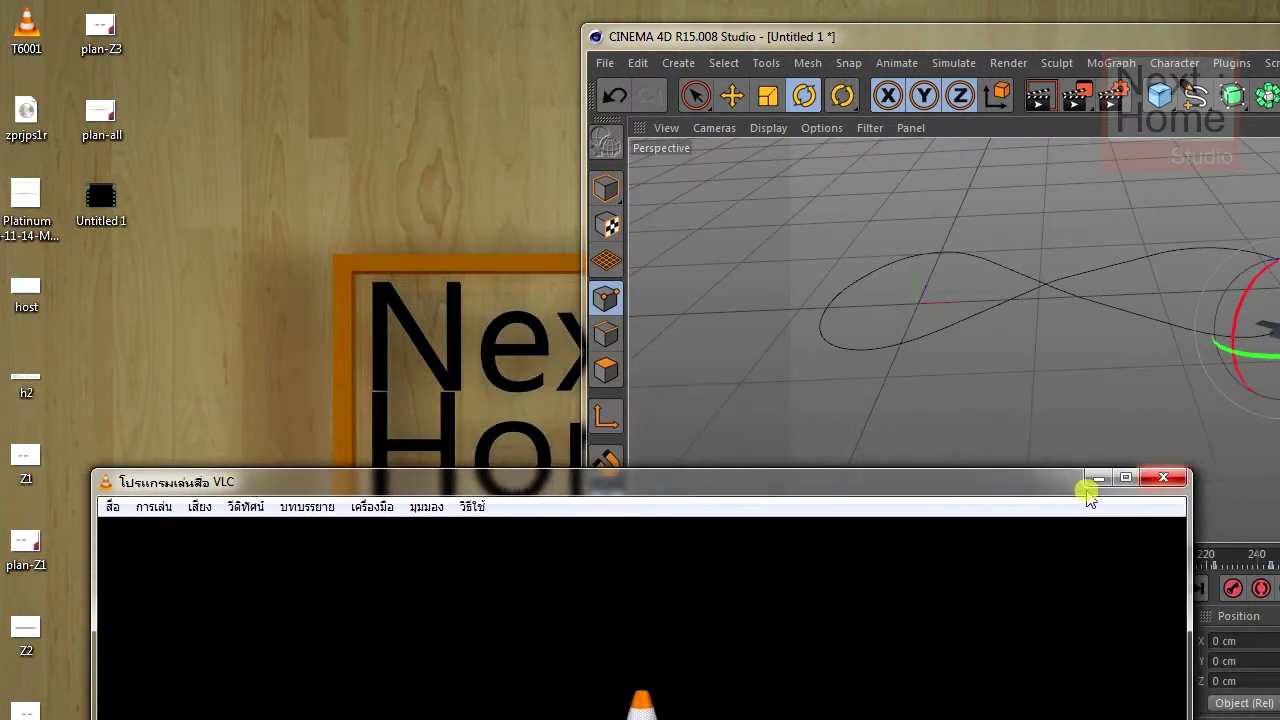
pyautogui.moveTo(1086, 491); pyautogui.dragTo(980, 128)
pyautogui.click(100, 610)
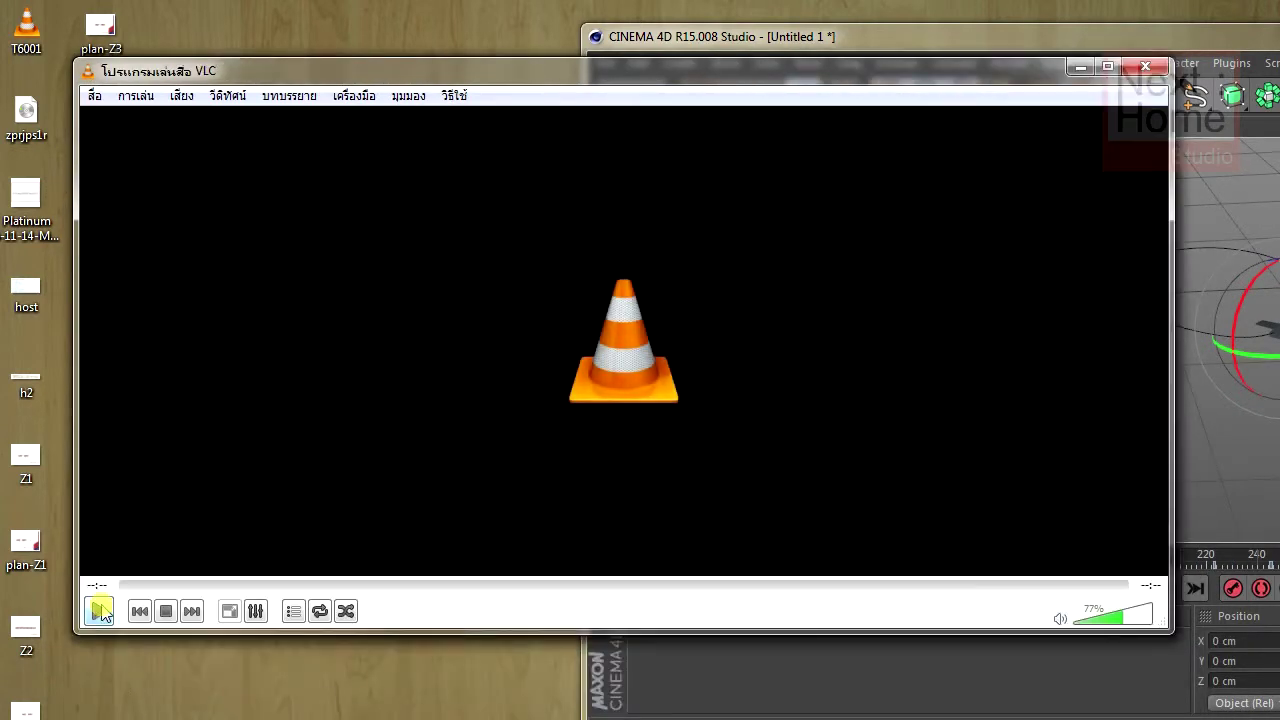
pyautogui.click(100, 612)
# - Delete the Untitled 1 AVI from the desktop and maximize Cinema 4D again
pyautogui.click(1078, 70)
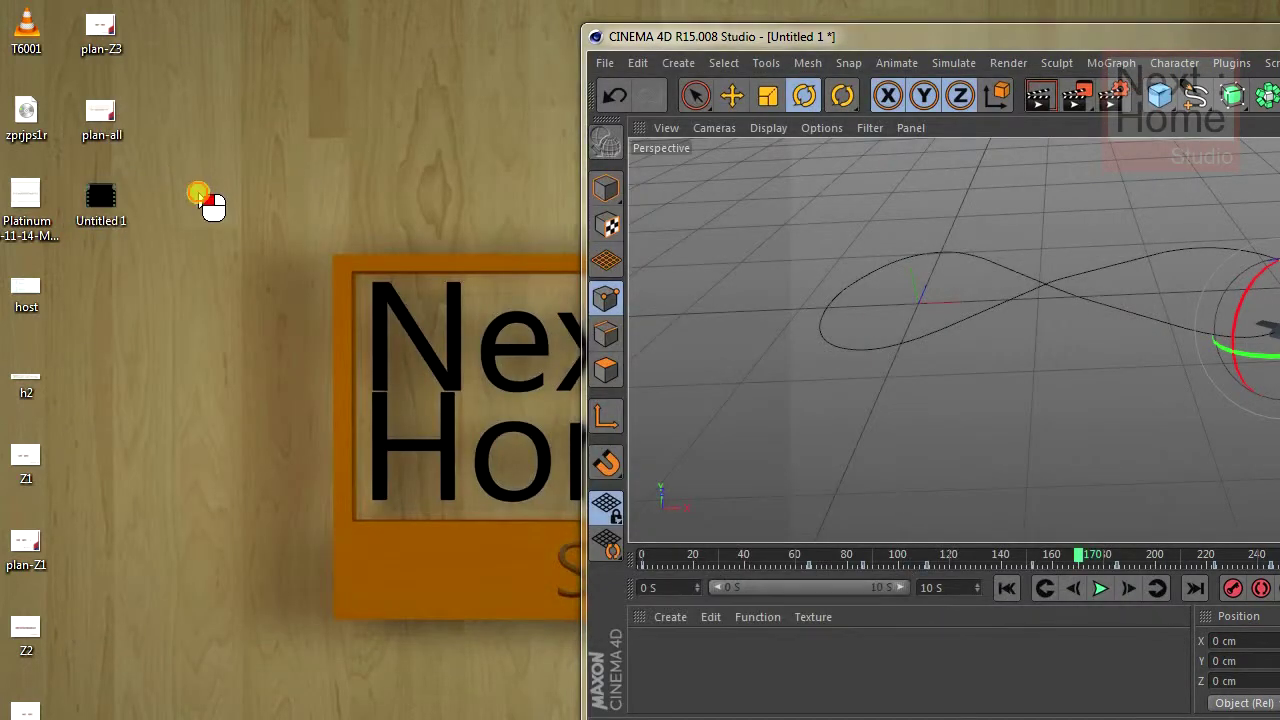
pyautogui.press('Delete')
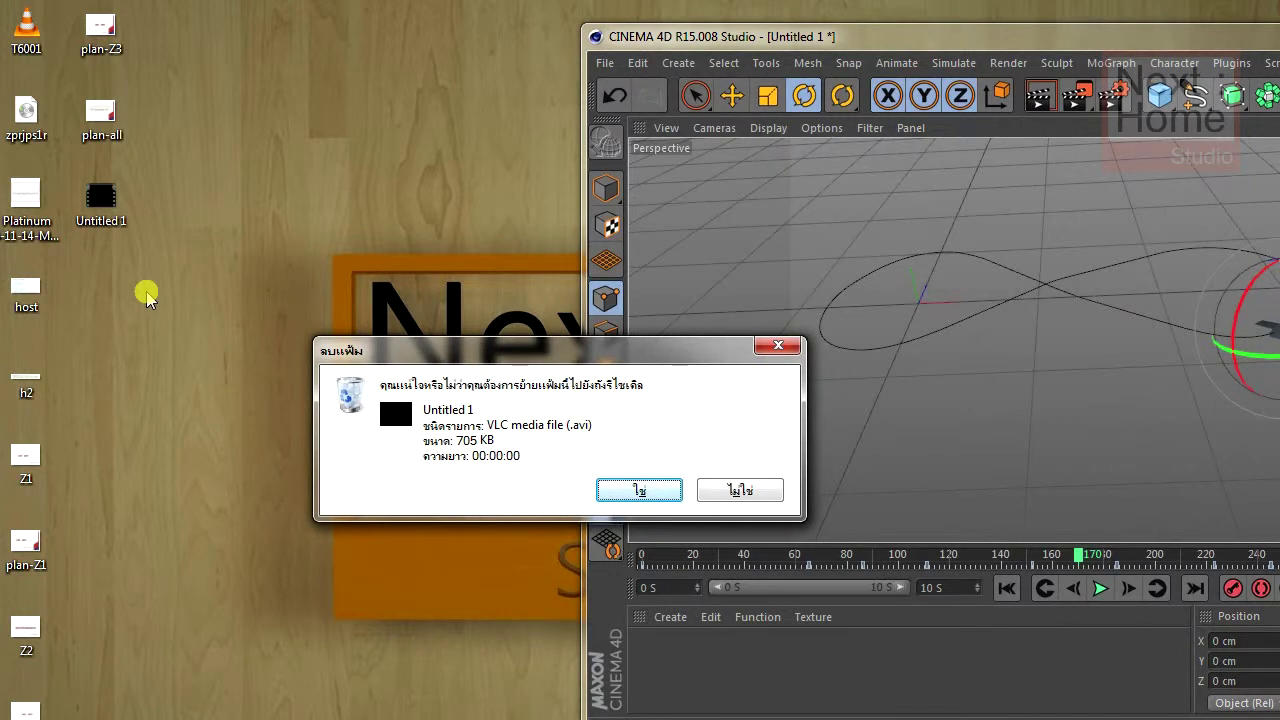
pyautogui.press('Return')
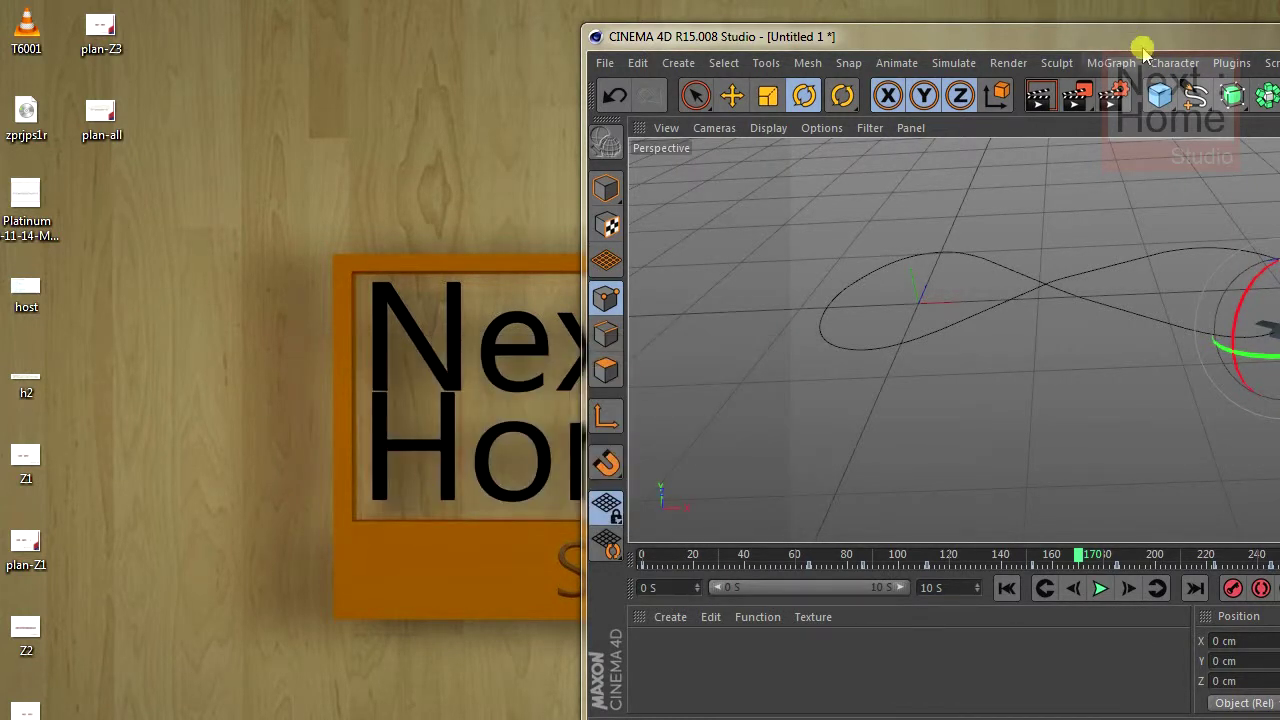
pyautogui.doubleClick(1140, 40)
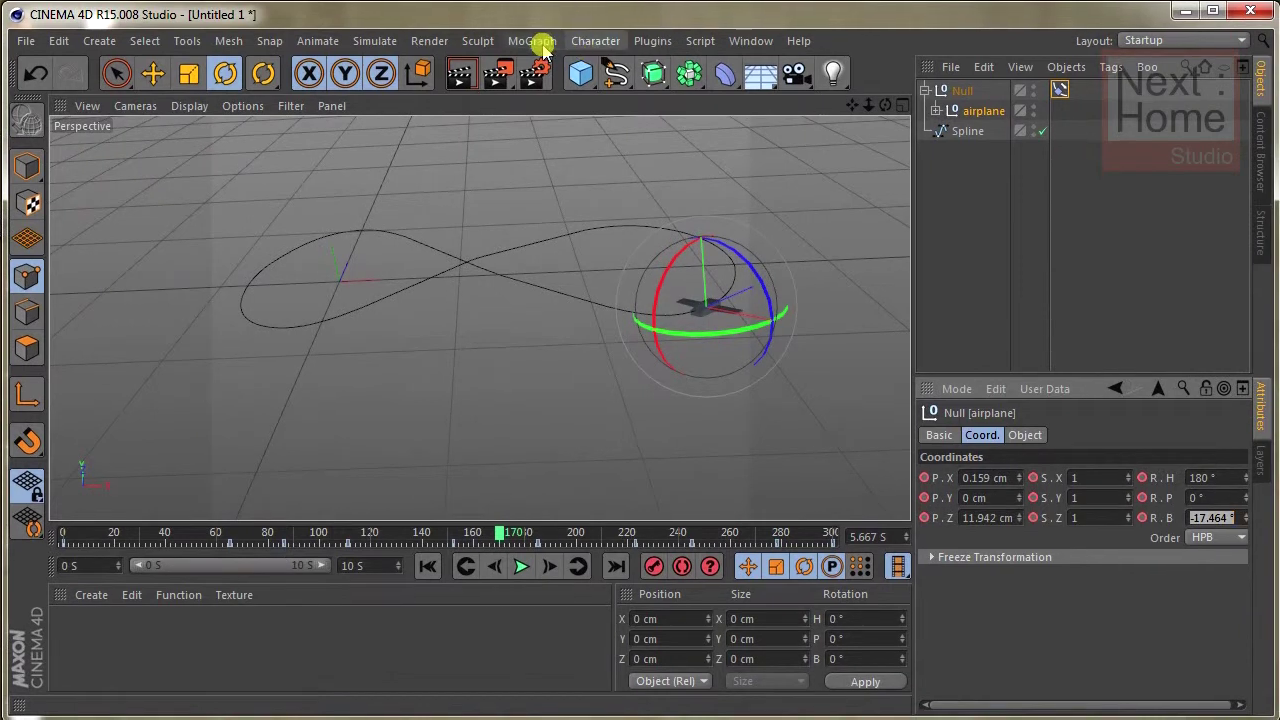
# - Try AVI Movie as the render save format, keeping the Microsoft RLE compressor
pyautogui.click(536, 74)
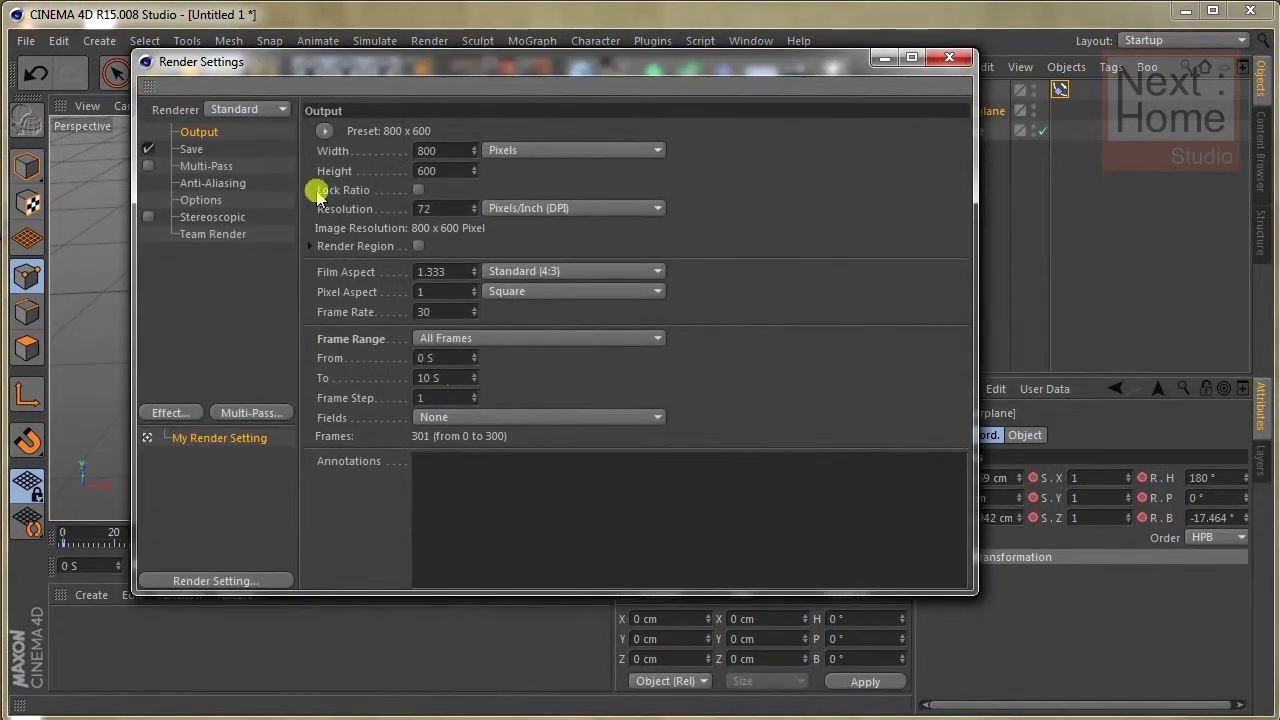
pyautogui.click(190, 148)
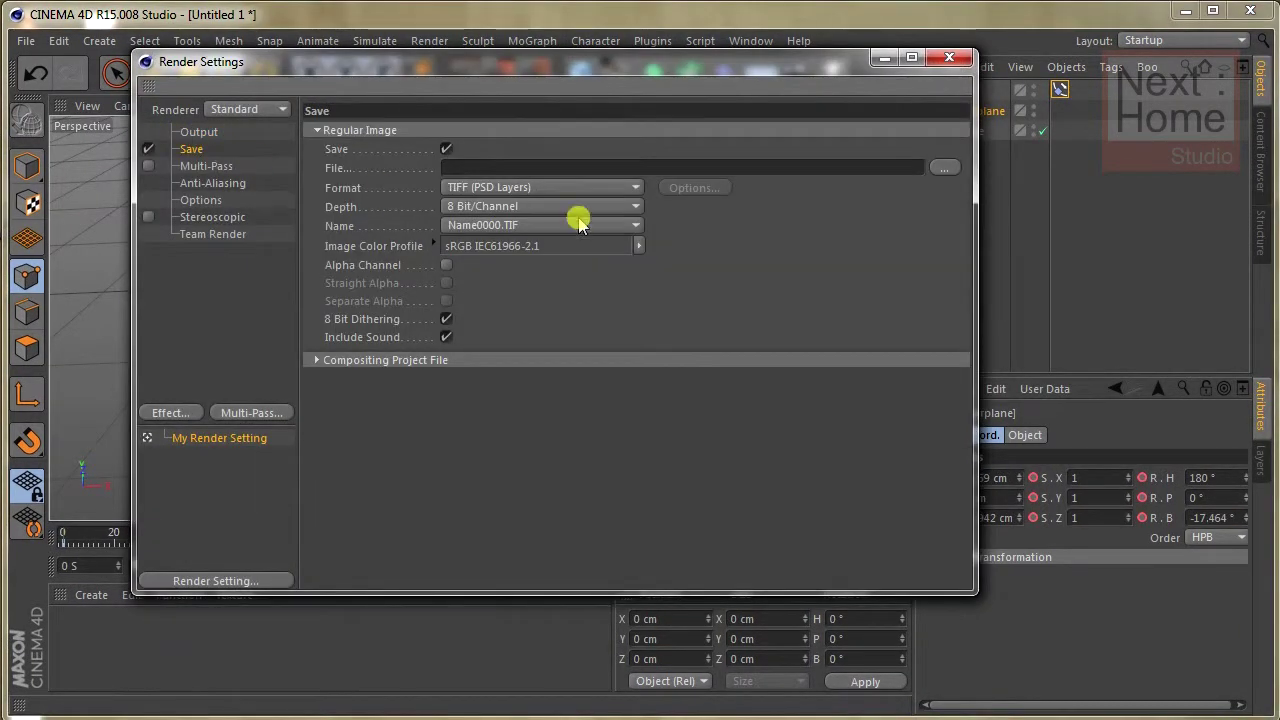
pyautogui.click(636, 188)
pyautogui.click(580, 700)
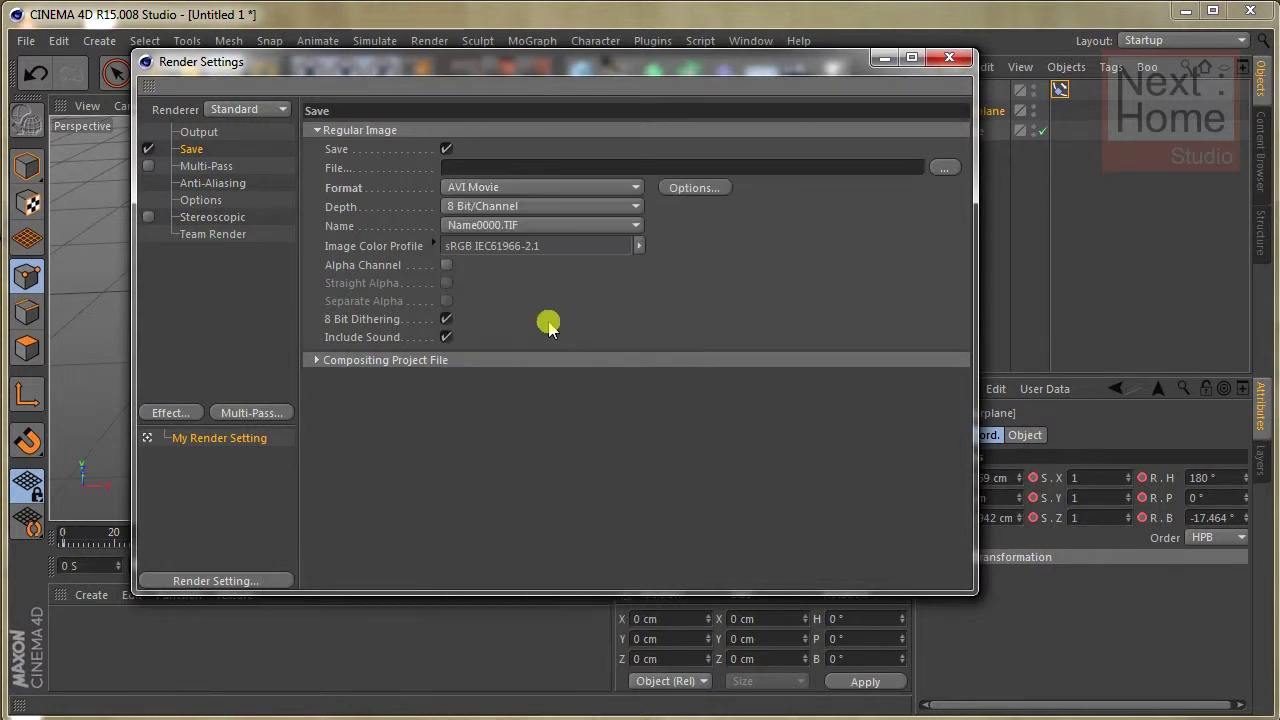
pyautogui.click(692, 189)
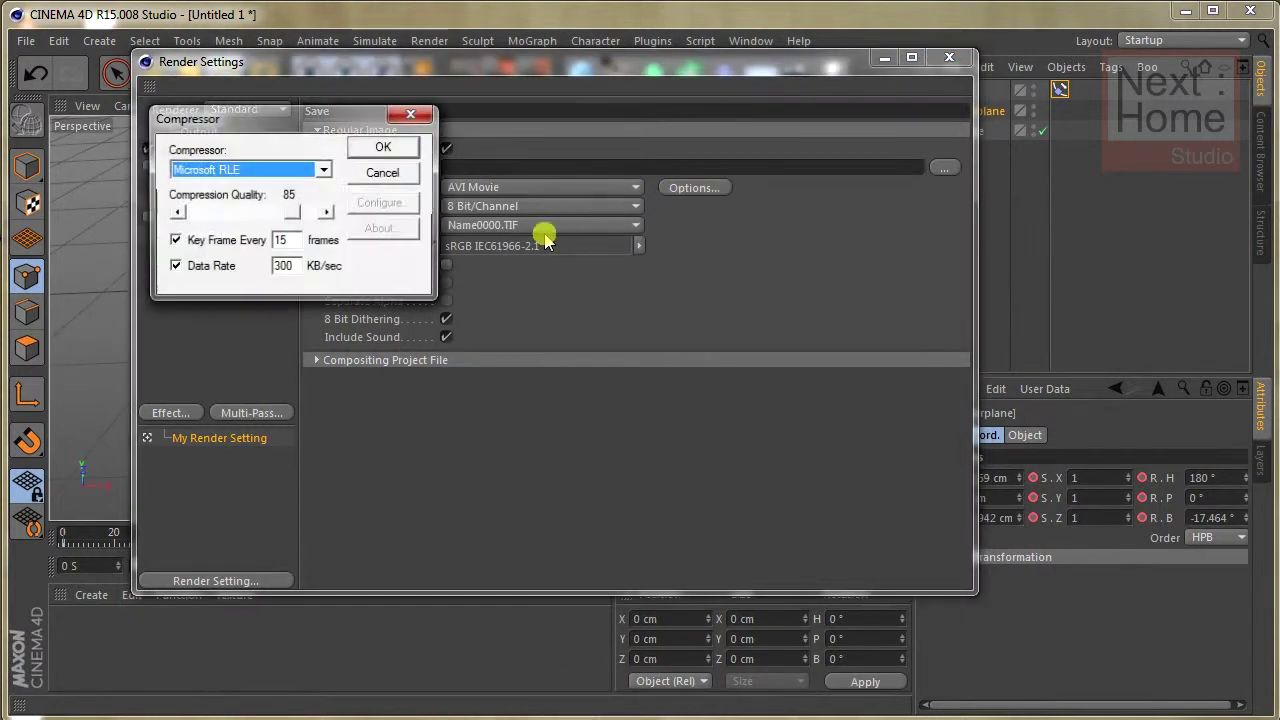
pyautogui.click(323, 170)
pyautogui.click(323, 170)
pyautogui.click(400, 172)
# - Switch the render save format to QuickTime Movie and close Render Settings
pyautogui.click(606, 187)
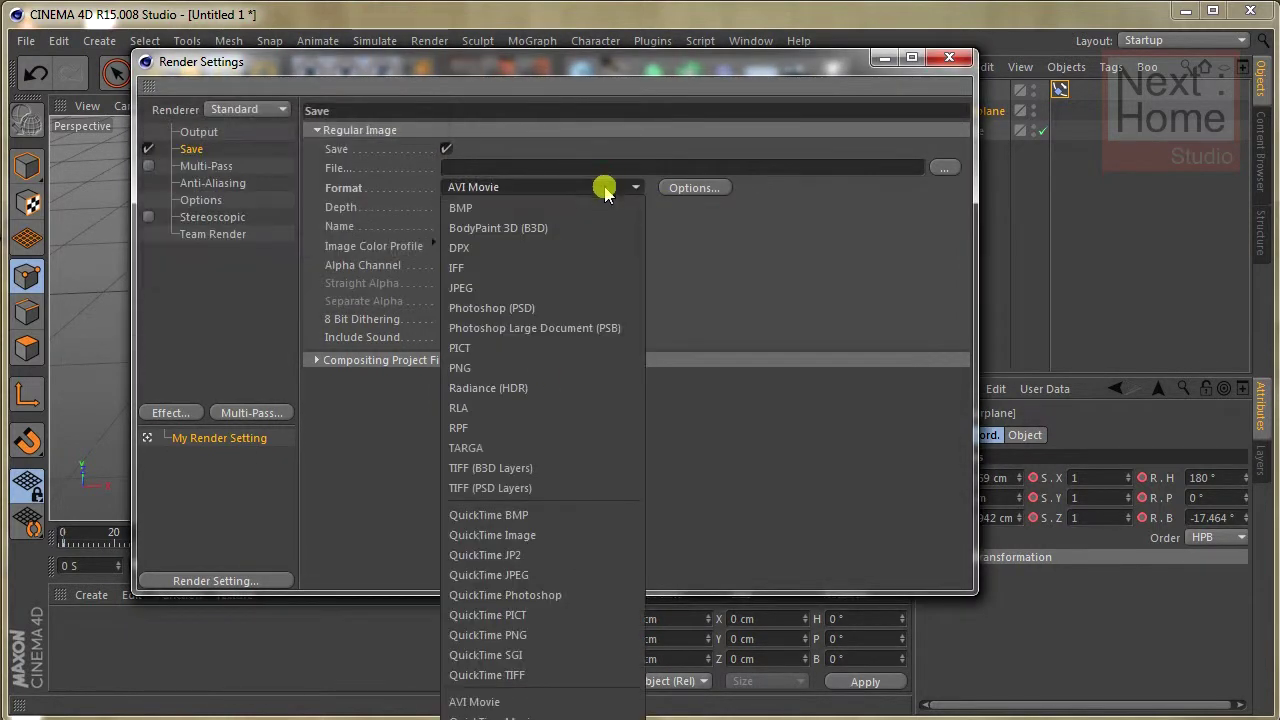
pyautogui.click(500, 716)
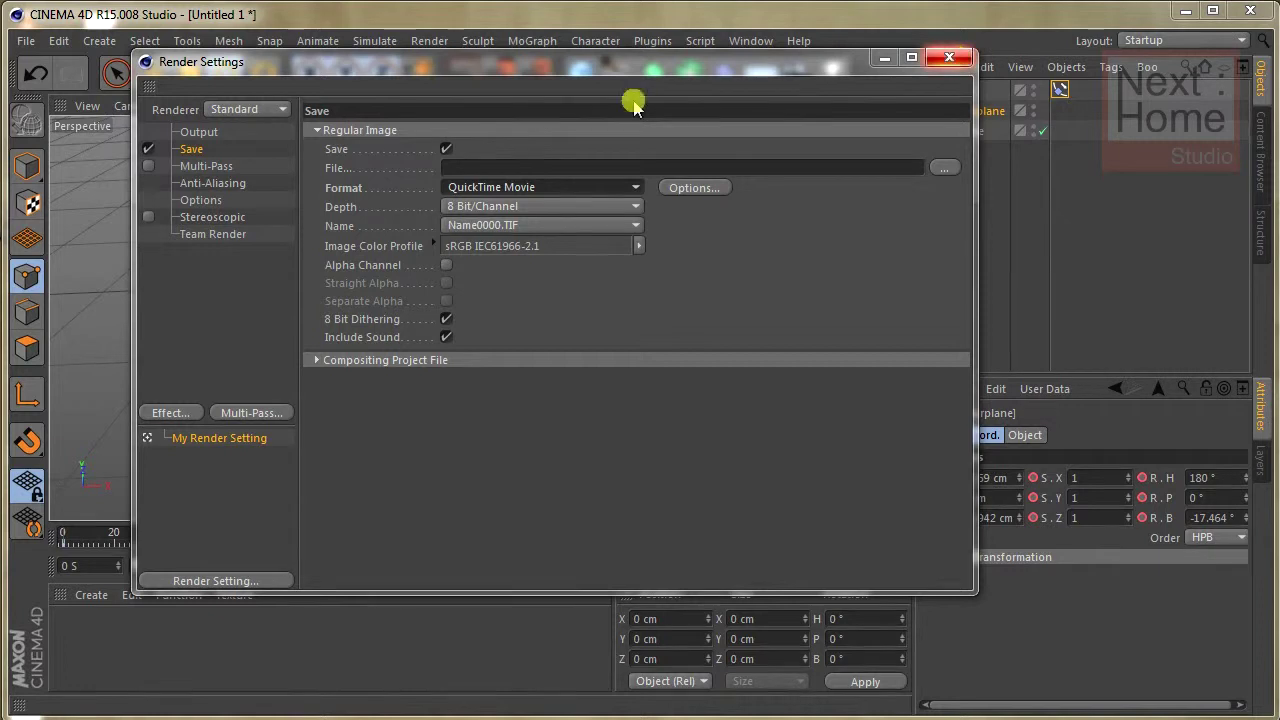
pyautogui.click(190, 131)
pyautogui.click(951, 57)
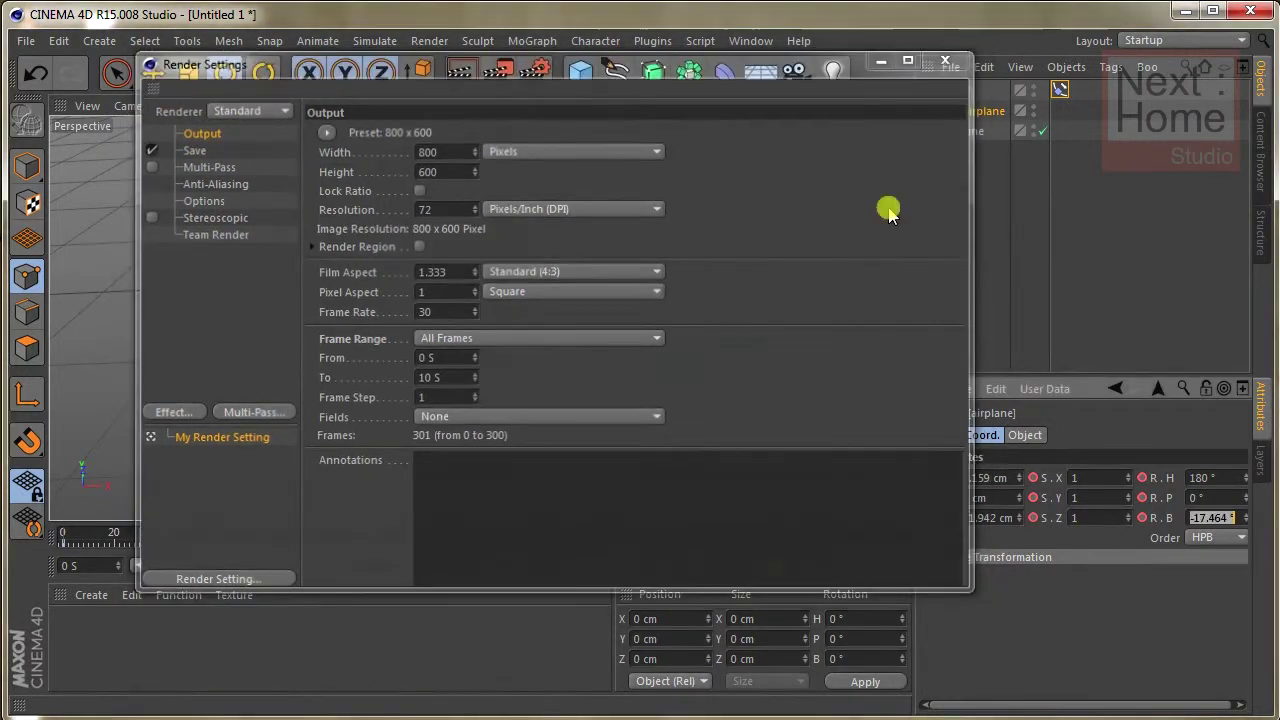
# - Render all 301 frames to the Picture Viewer, continuing without a file name
pyautogui.click(499, 76)
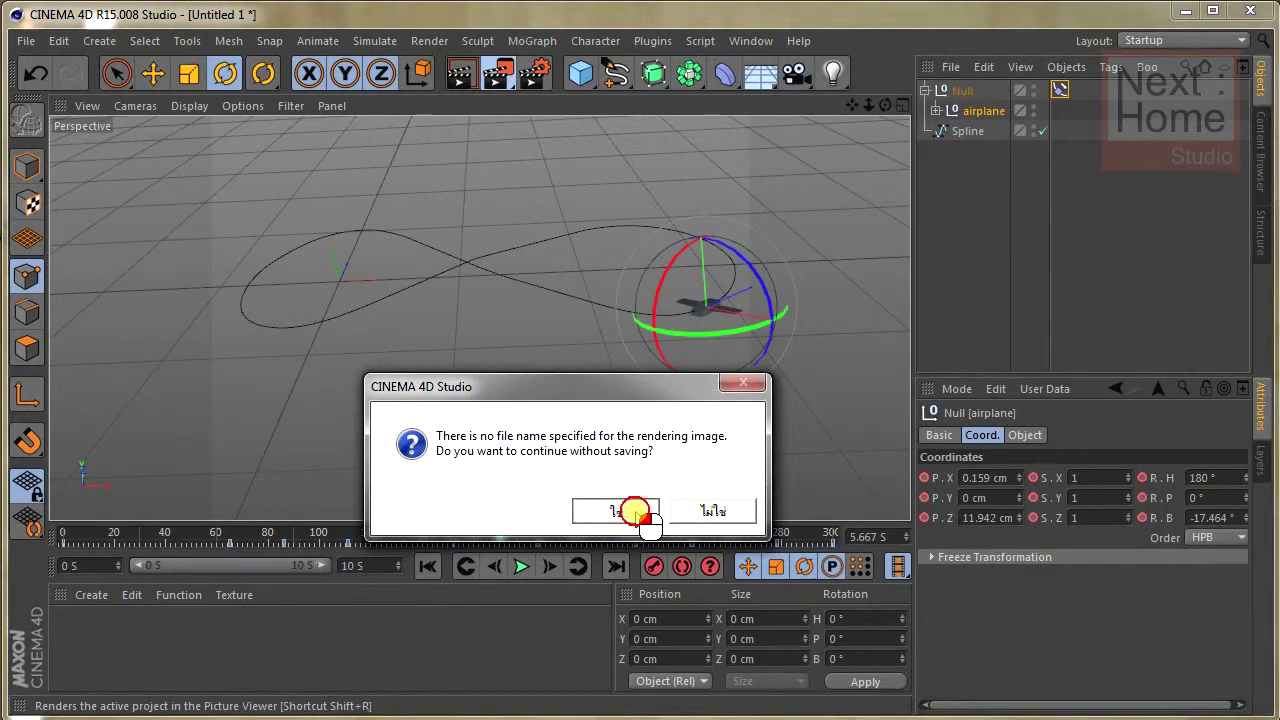
pyautogui.click(622, 514)
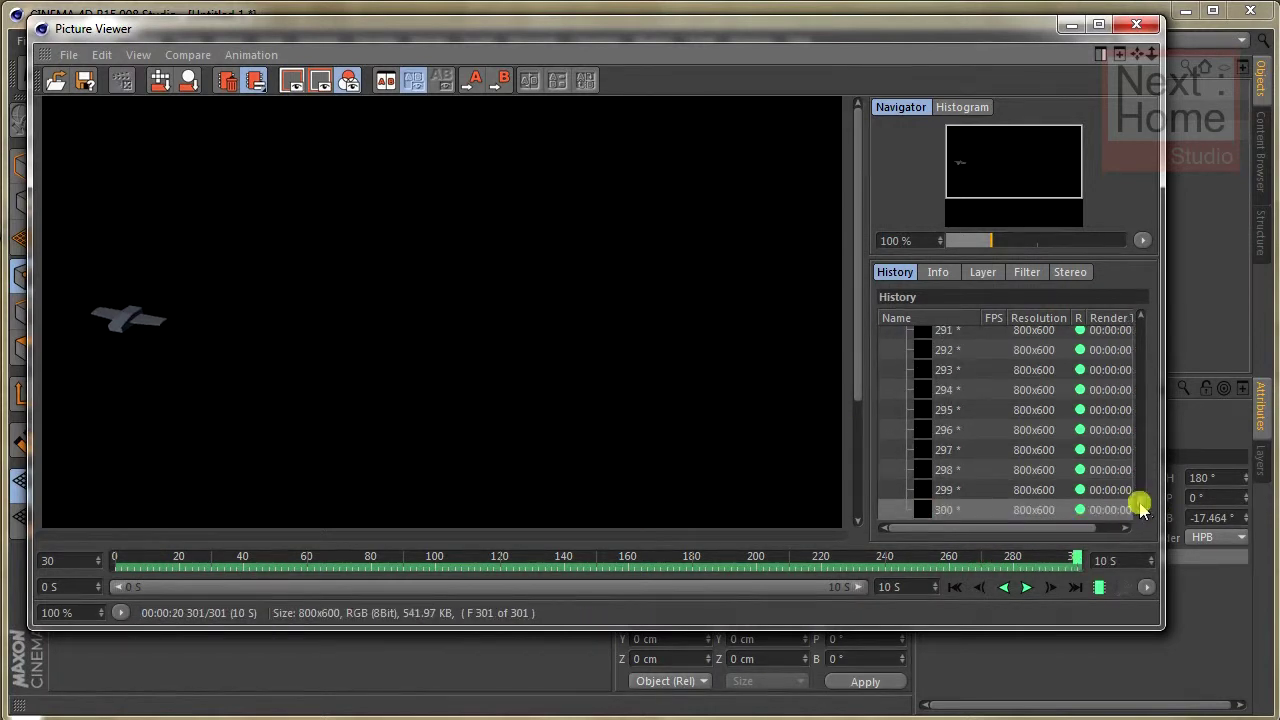
# - Collapse the latest render's frame list and begin saving it as an Animation
pyautogui.moveTo(1140, 505); pyautogui.dragTo(1160, 302)
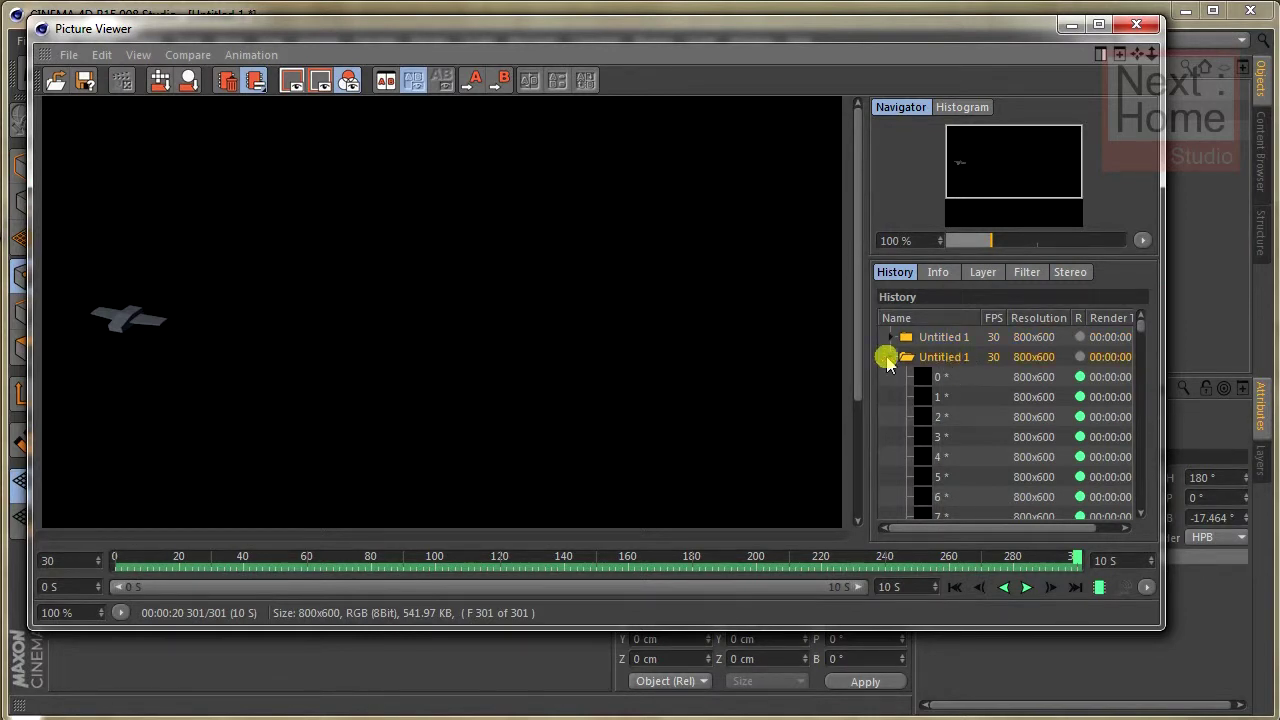
pyautogui.click(889, 358)
pyautogui.click(80, 54)
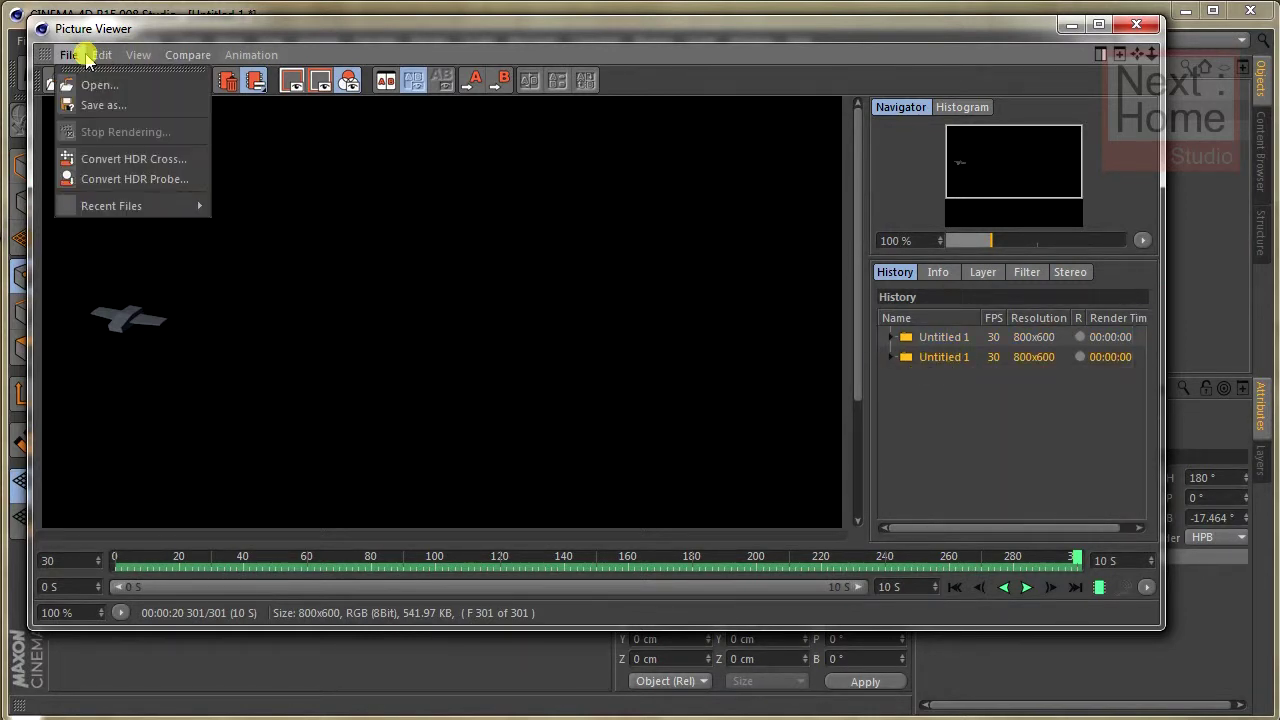
pyautogui.click(85, 106)
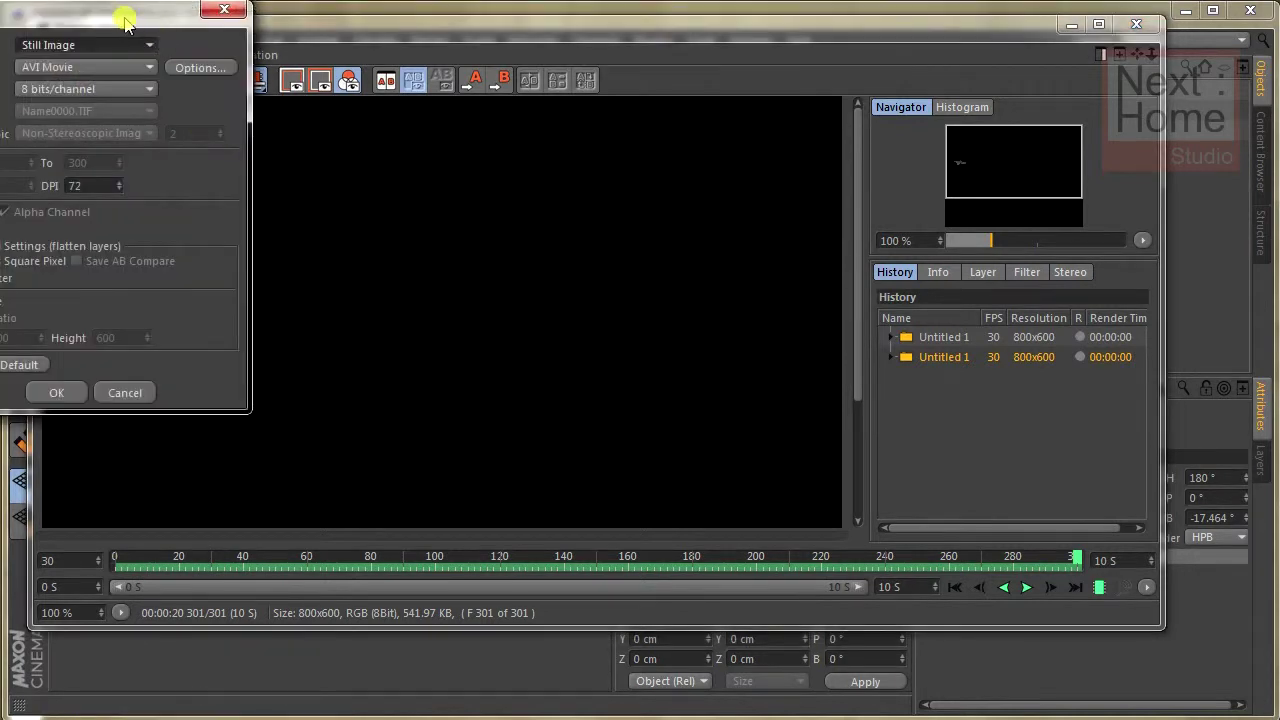
pyautogui.moveTo(125, 22); pyautogui.dragTo(594, 105)
pyautogui.click(614, 122)
pyautogui.click(575, 168)
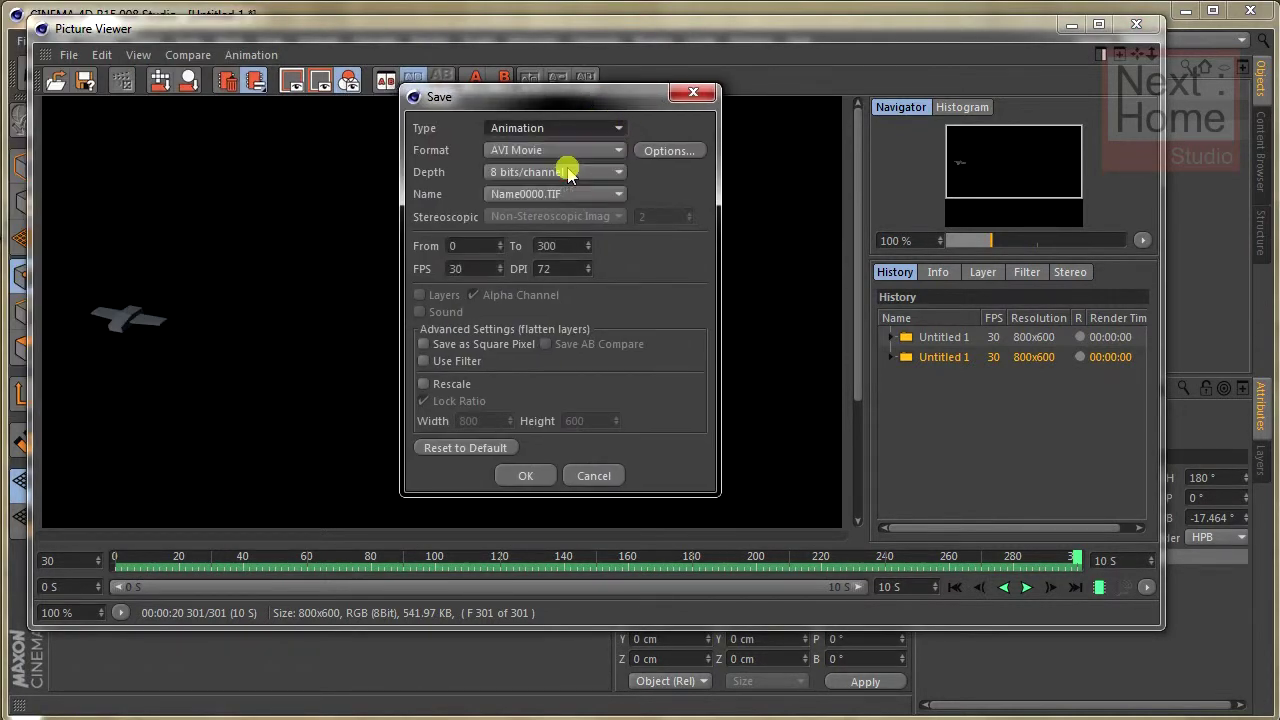
# - Save the animation as a QuickTime Movie named 'air' on the Desktop
pyautogui.click(600, 150)
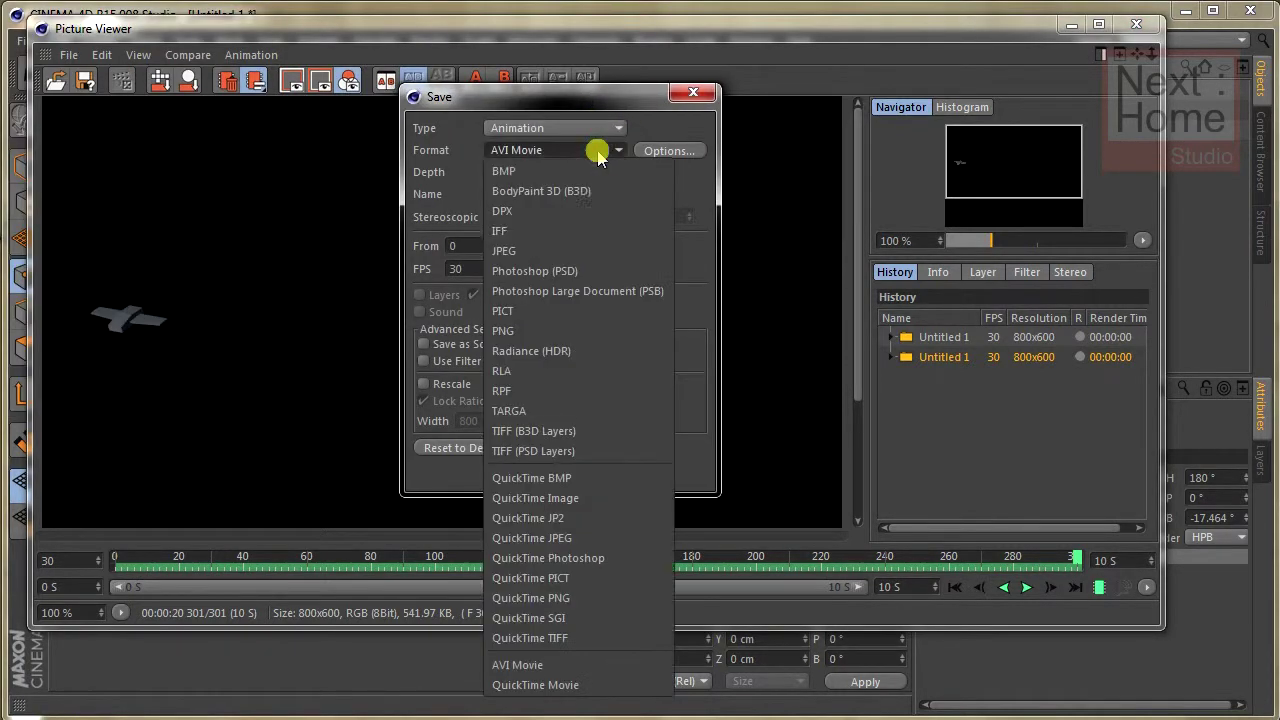
pyautogui.click(572, 685)
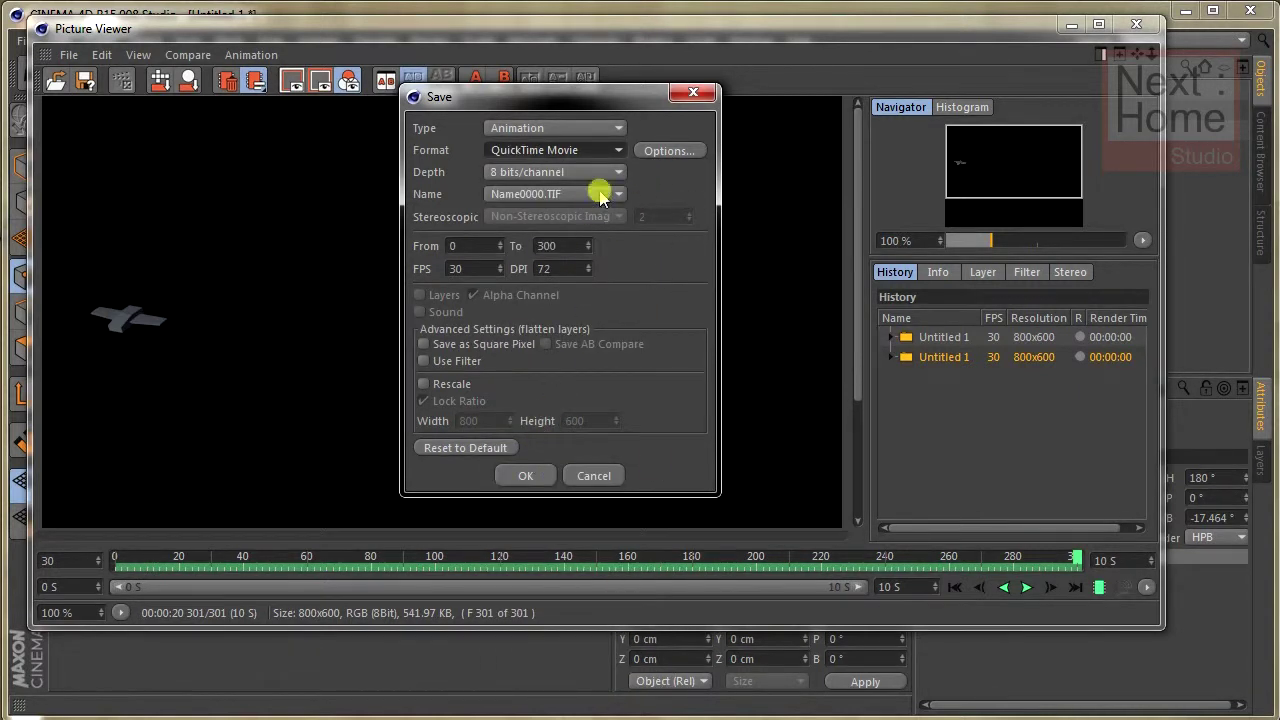
pyautogui.click(526, 476)
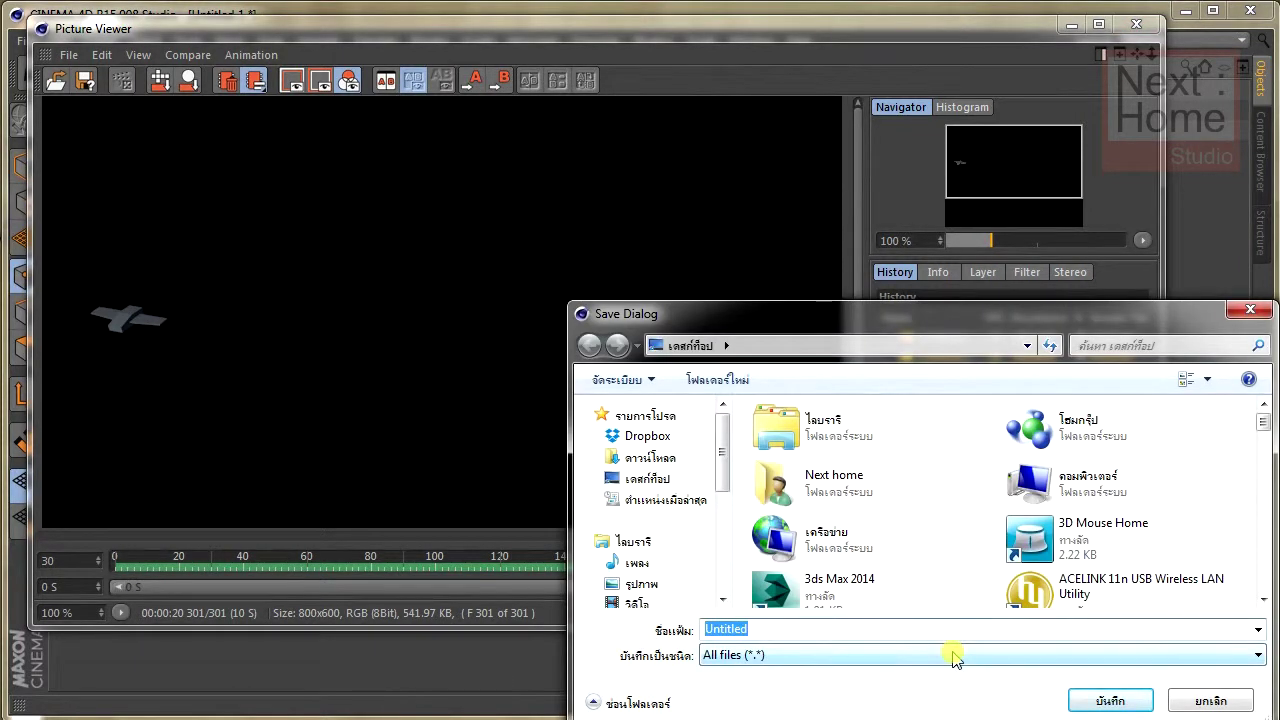
pyautogui.write('a')
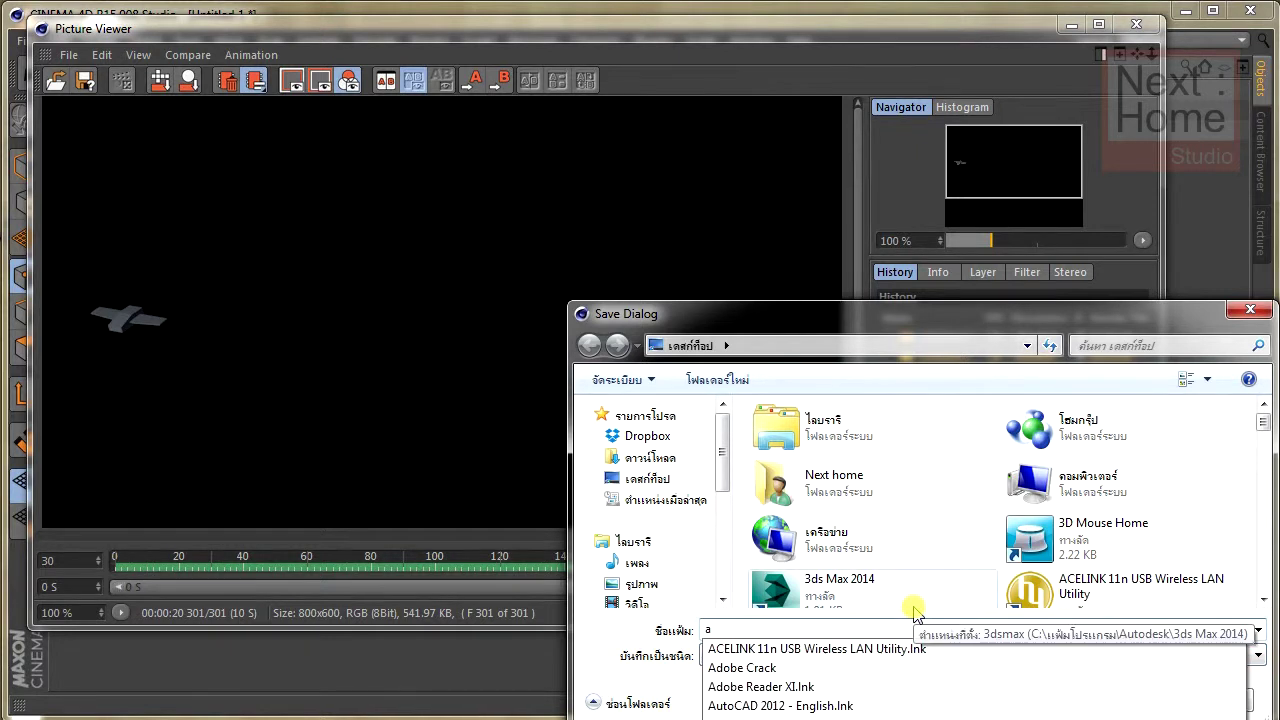
pyautogui.write('ir')
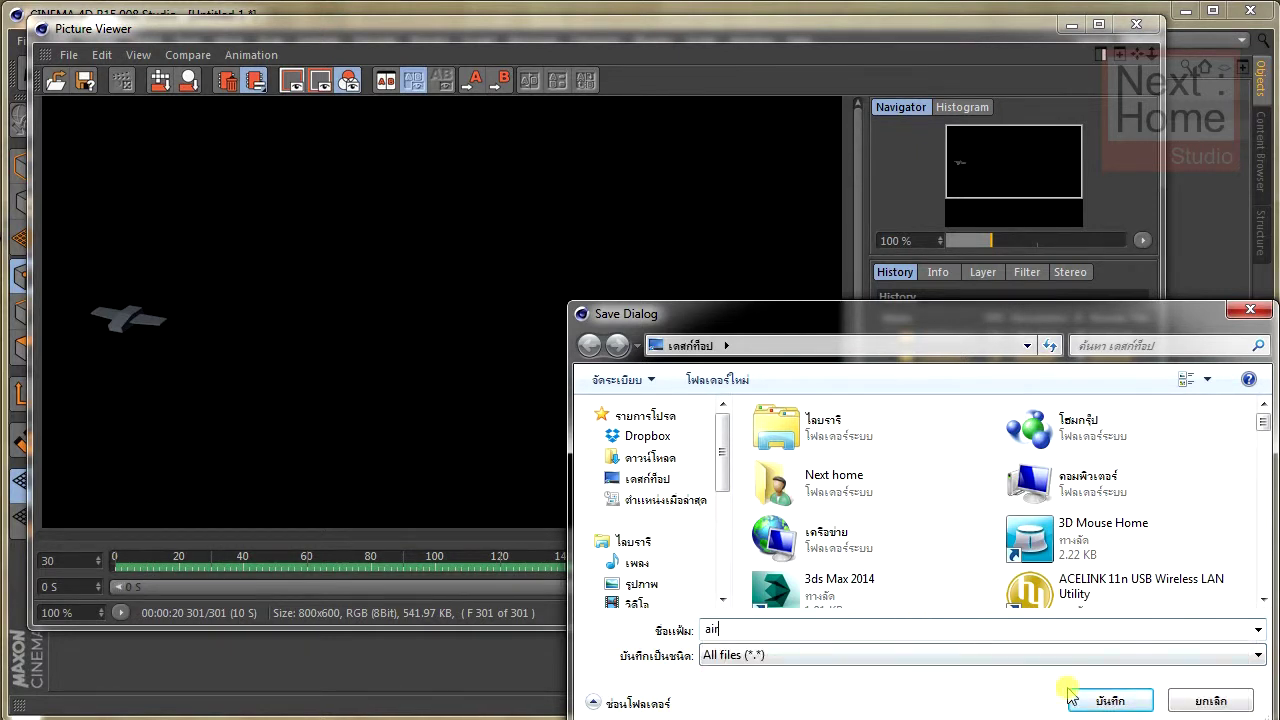
pyautogui.click(1110, 699)
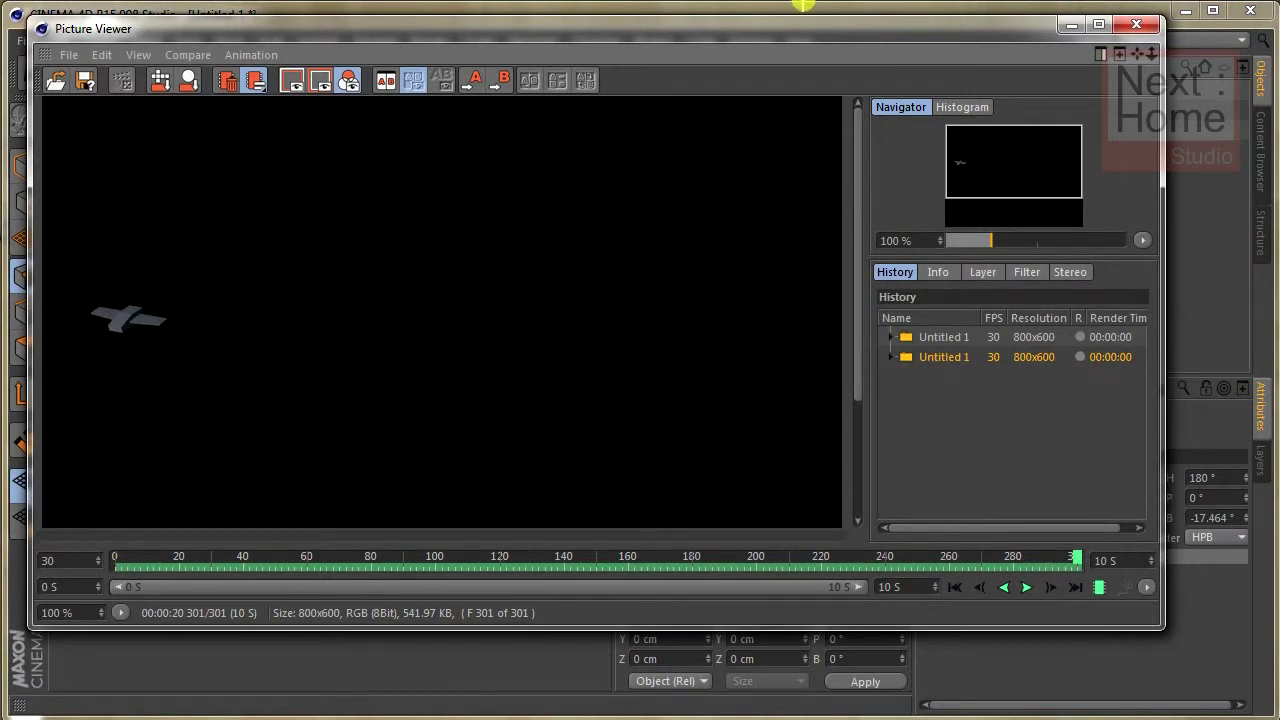
# - Reveal the desktop, watch the 10-second air movie in QuickTime Player, then close it
pyautogui.moveTo(800, 28); pyautogui.dragTo(897, 41)
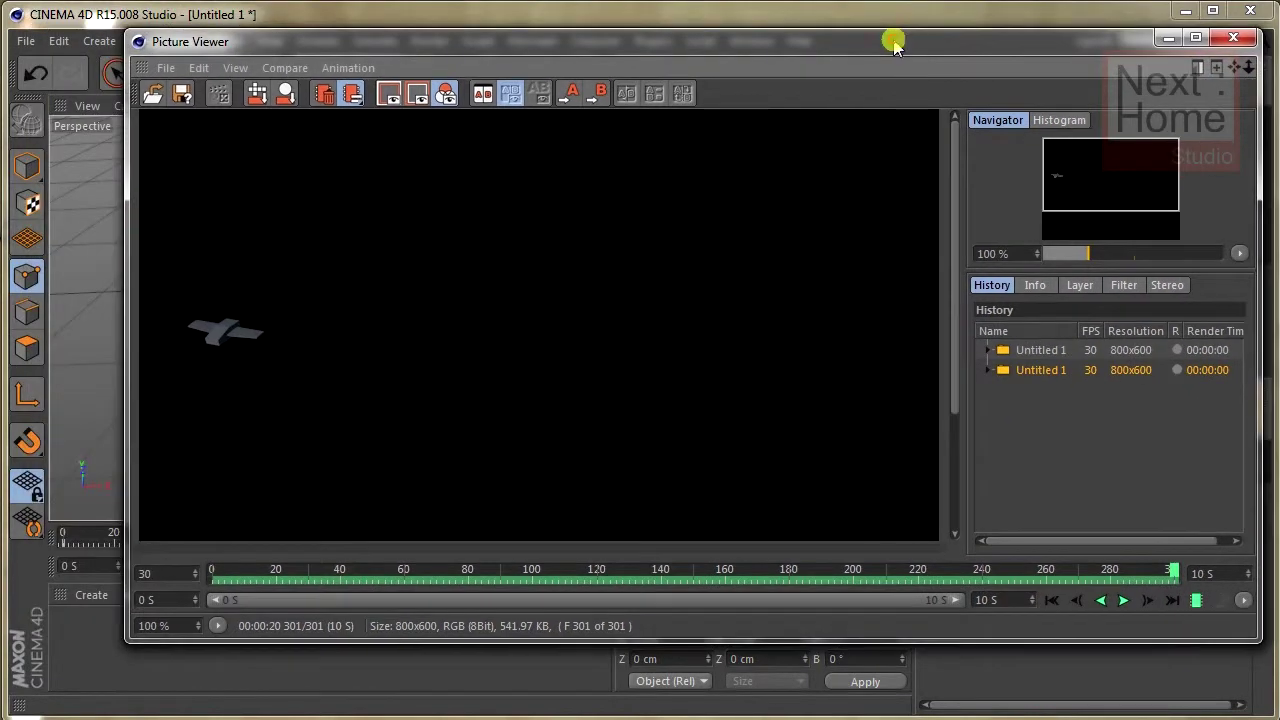
pyautogui.click(1170, 38)
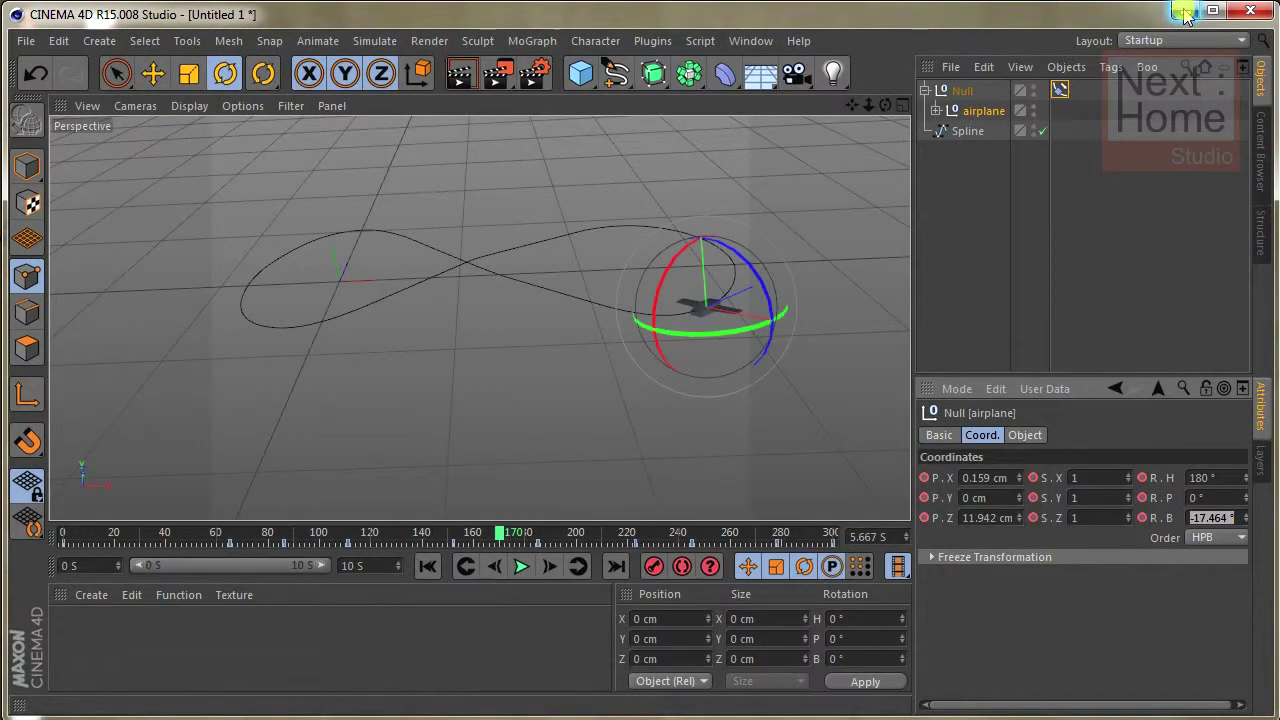
pyautogui.doubleClick(1080, 20)
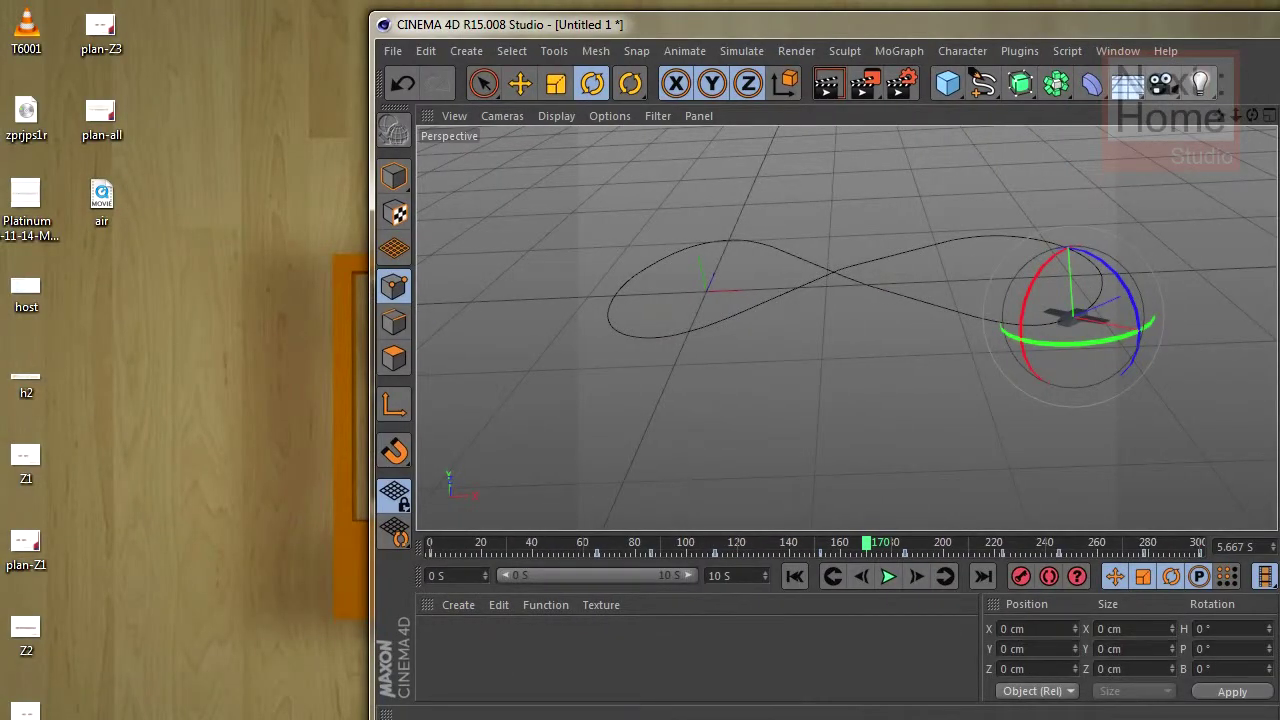
pyautogui.press('super+d')
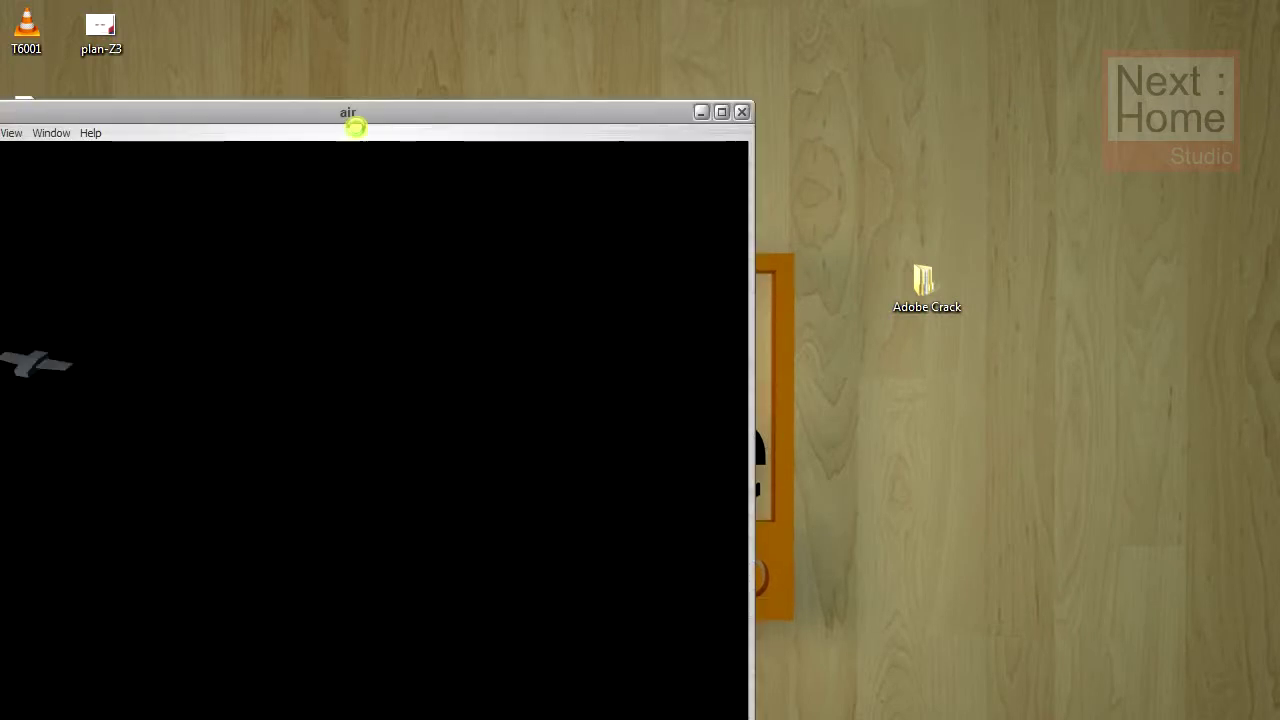
pyautogui.moveTo(409, 112)
pyautogui.mouseDown()
pyautogui.moveTo(601, 60)
pyautogui.moveTo(631, 12)
pyautogui.mouseUp()
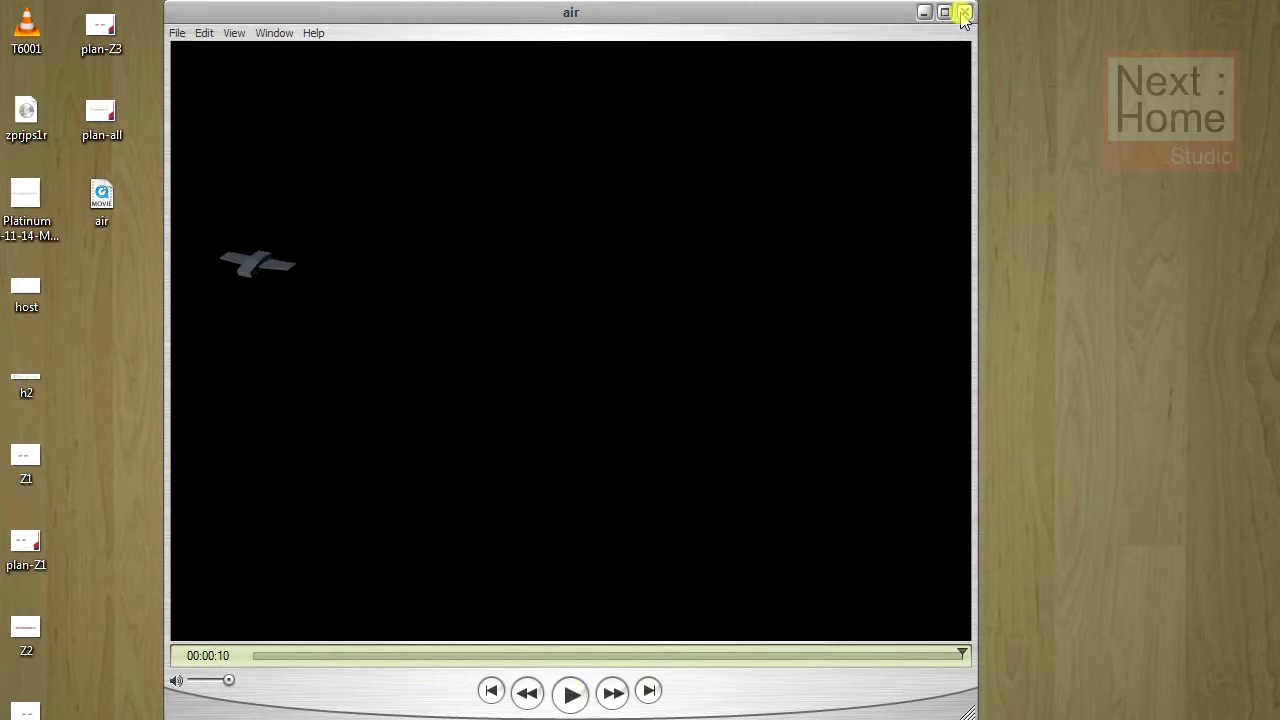
pyautogui.click(964, 13)
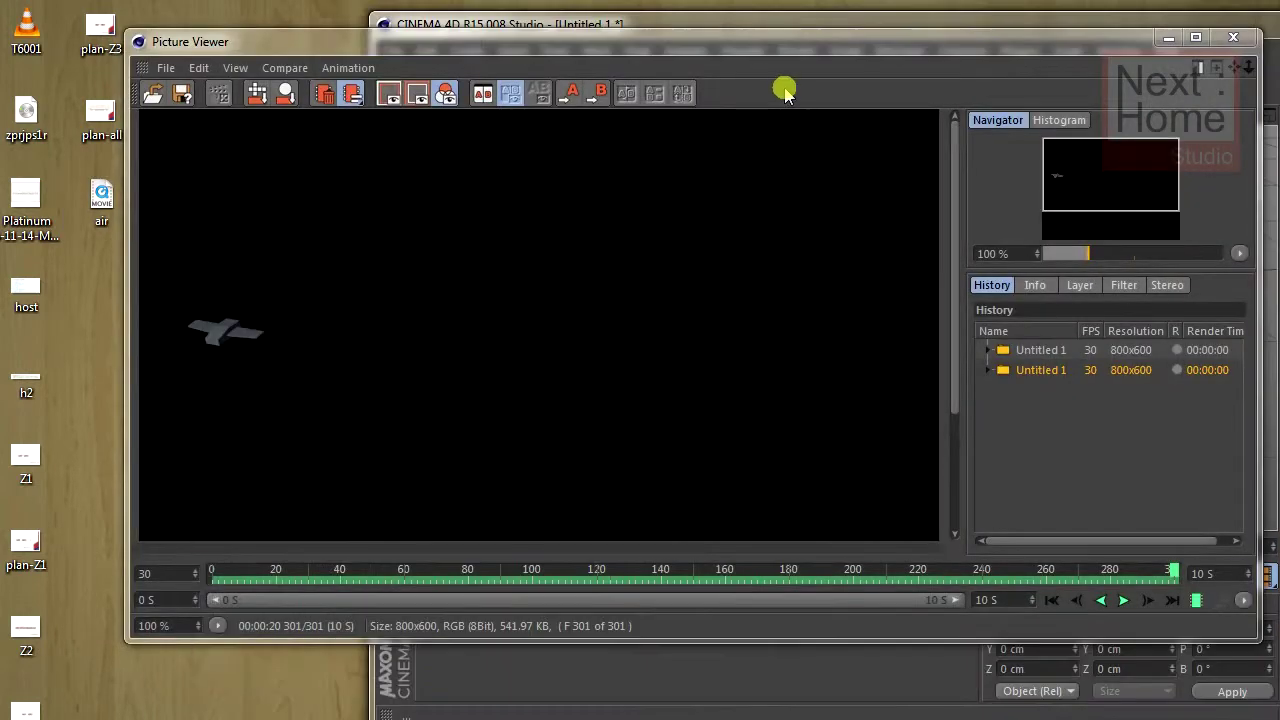
# - Close the Picture Viewer and maximize the Cinema 4D window showing the figure-eight airplane scene
pyautogui.click(1233, 38)
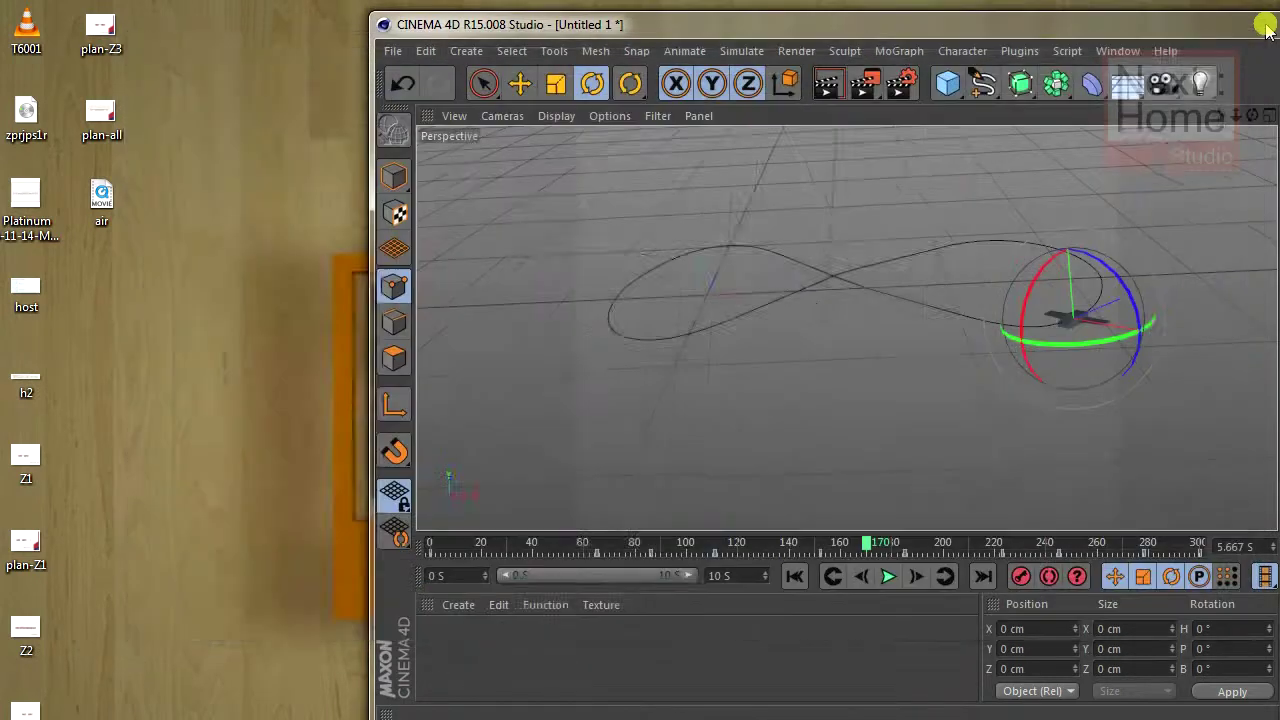
pyautogui.moveTo(1230, 24); pyautogui.dragTo(903, 14)
pyautogui.doubleClick(903, 14)
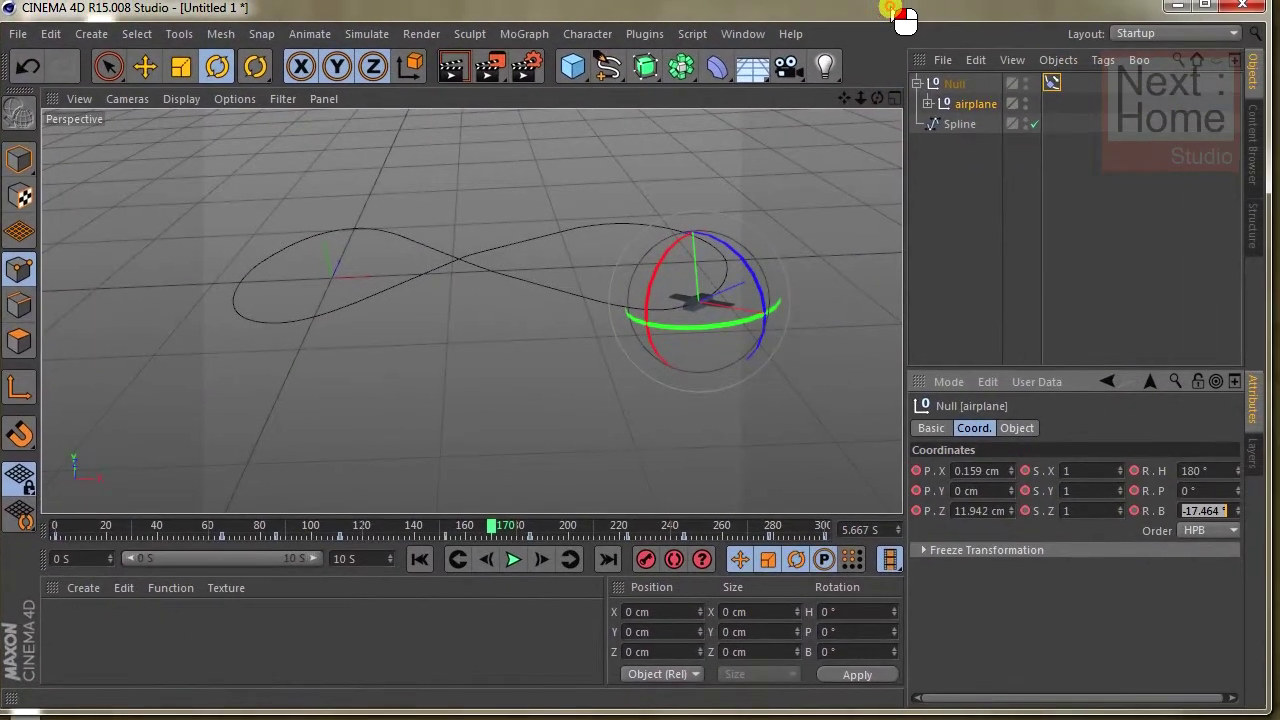